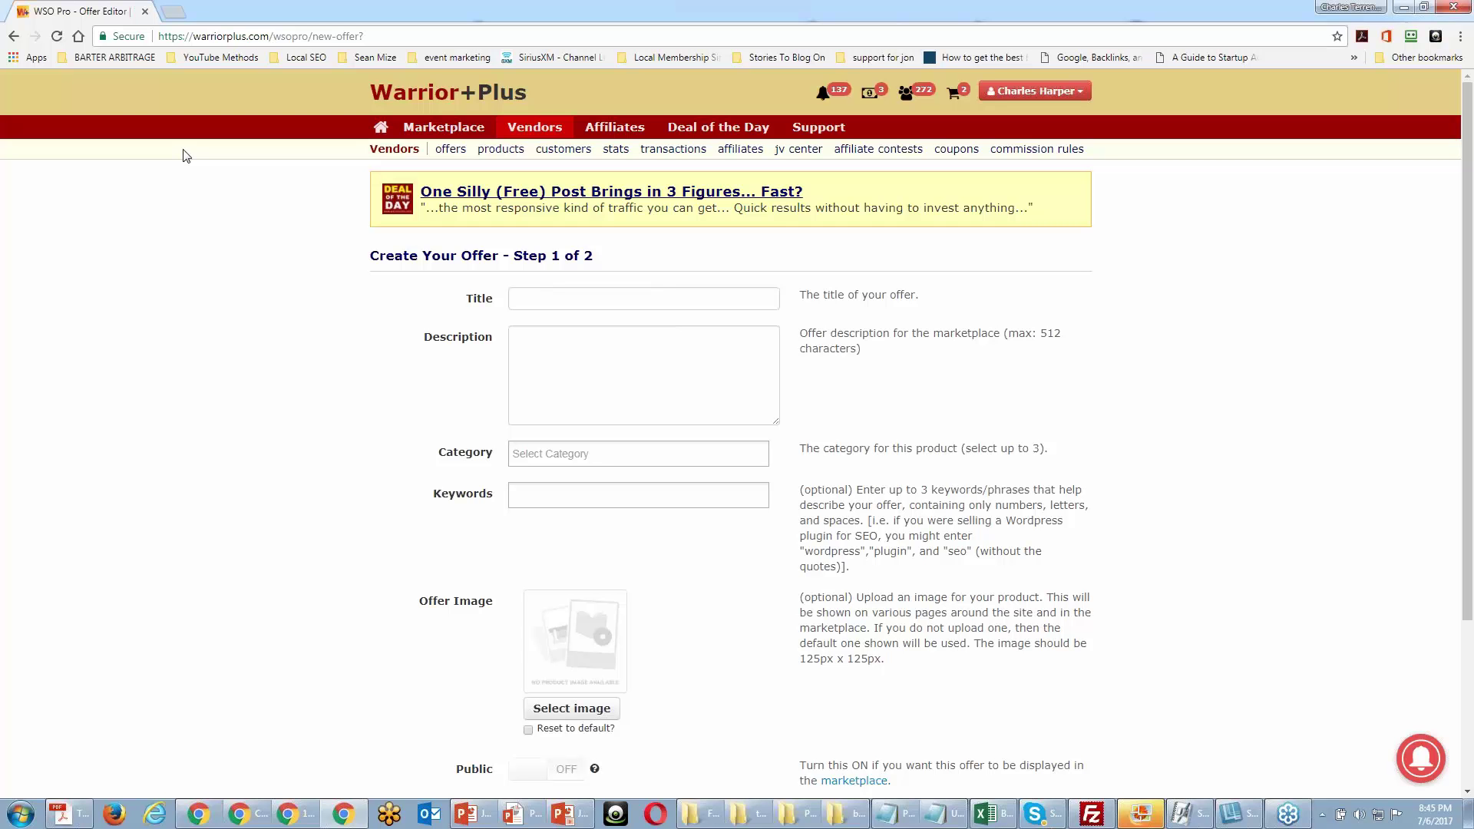
Enter "The Product Launch Workshop" as the title of the new offer.
{"action": "left_click", "coordinate": [509, 298]}
{"action": "type", "text": "Testin"}
{"action": "key", "text": "BackSpace"}
{"action": "key", "text": "BackSpace"}
{"action": "key", "text": "BackSpace"}
{"action": "key", "text": "BackSpace"}
{"action": "key", "text": "BackSpace"}
{"action": "key", "text": "BackSpace"}
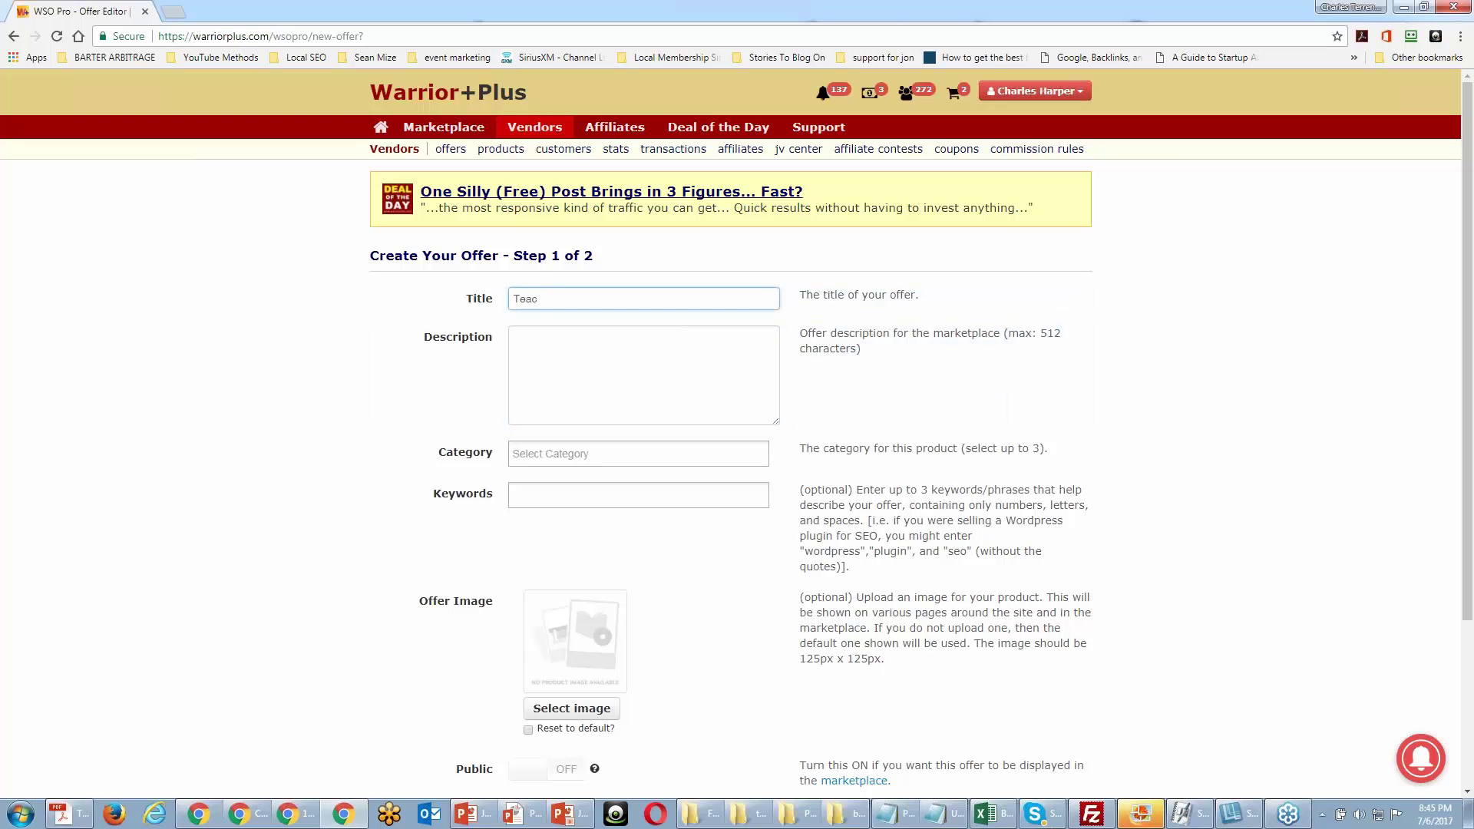
{"action": "type", "text": "Product"}
{"action": "key", "text": "BackSpace"}
{"action": "key", "text": "BackSpace"}
{"action": "key", "text": "BackSpace"}
{"action": "key", "text": "BackSpace"}
{"action": "key", "text": "BackSpace"}
{"action": "key", "text": "BackSpace"}
{"action": "type", "text": "The Product Launch Workshop"}
Enter the offer description "45 Module, 3.5 Course Getting you into Profit Mode through your own product launch.".
{"action": "left_click", "coordinate": [538, 337]}
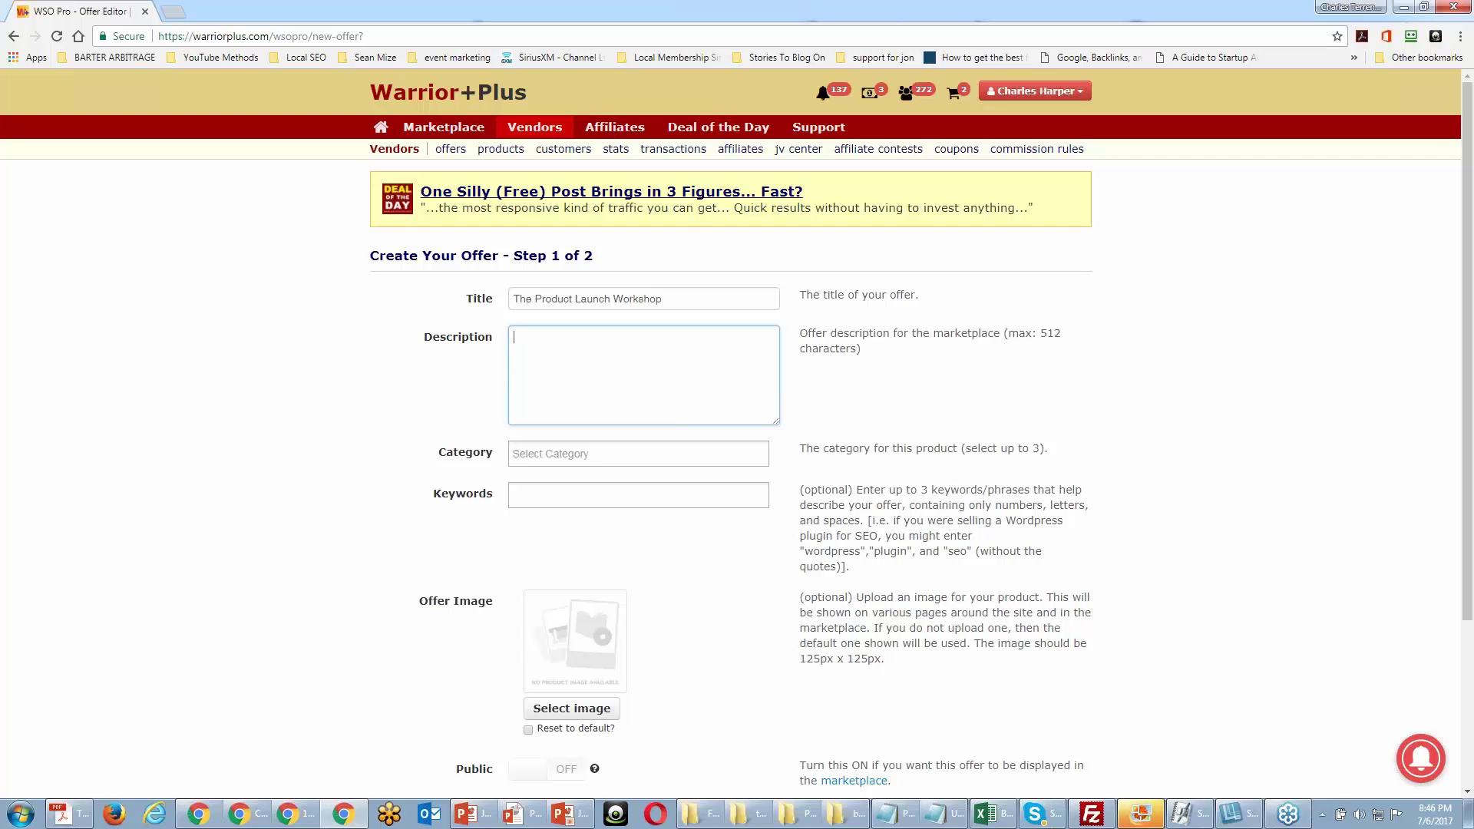
{"action": "type", "text": "45 Module, 3.5 hoCourse Getting you into P"}
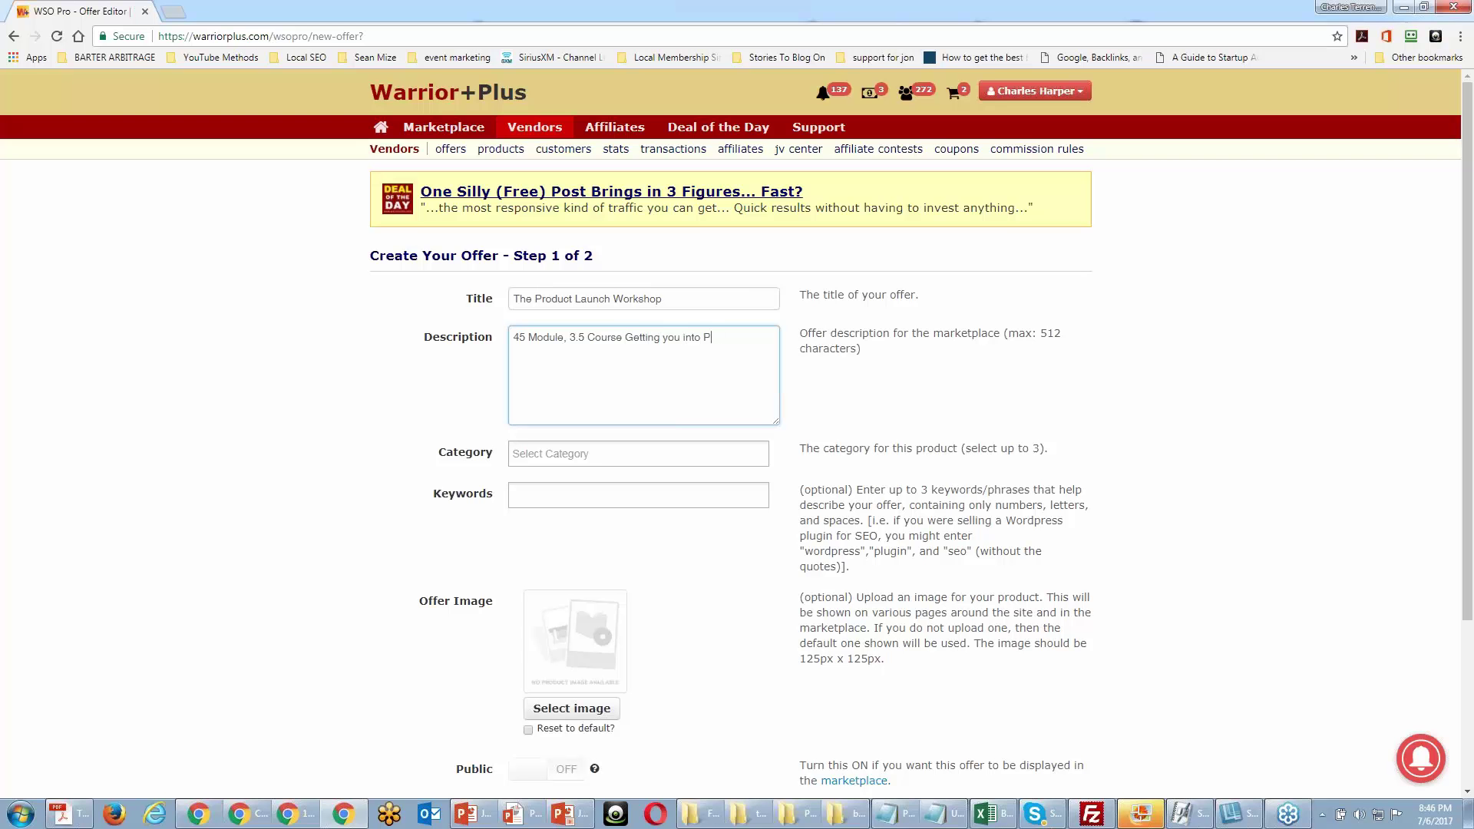
{"action": "type", "text": "rofit Modue through your own produt"}
{"action": "key", "text": "BackSpace"}
{"action": "type", "text": "ct launch."}
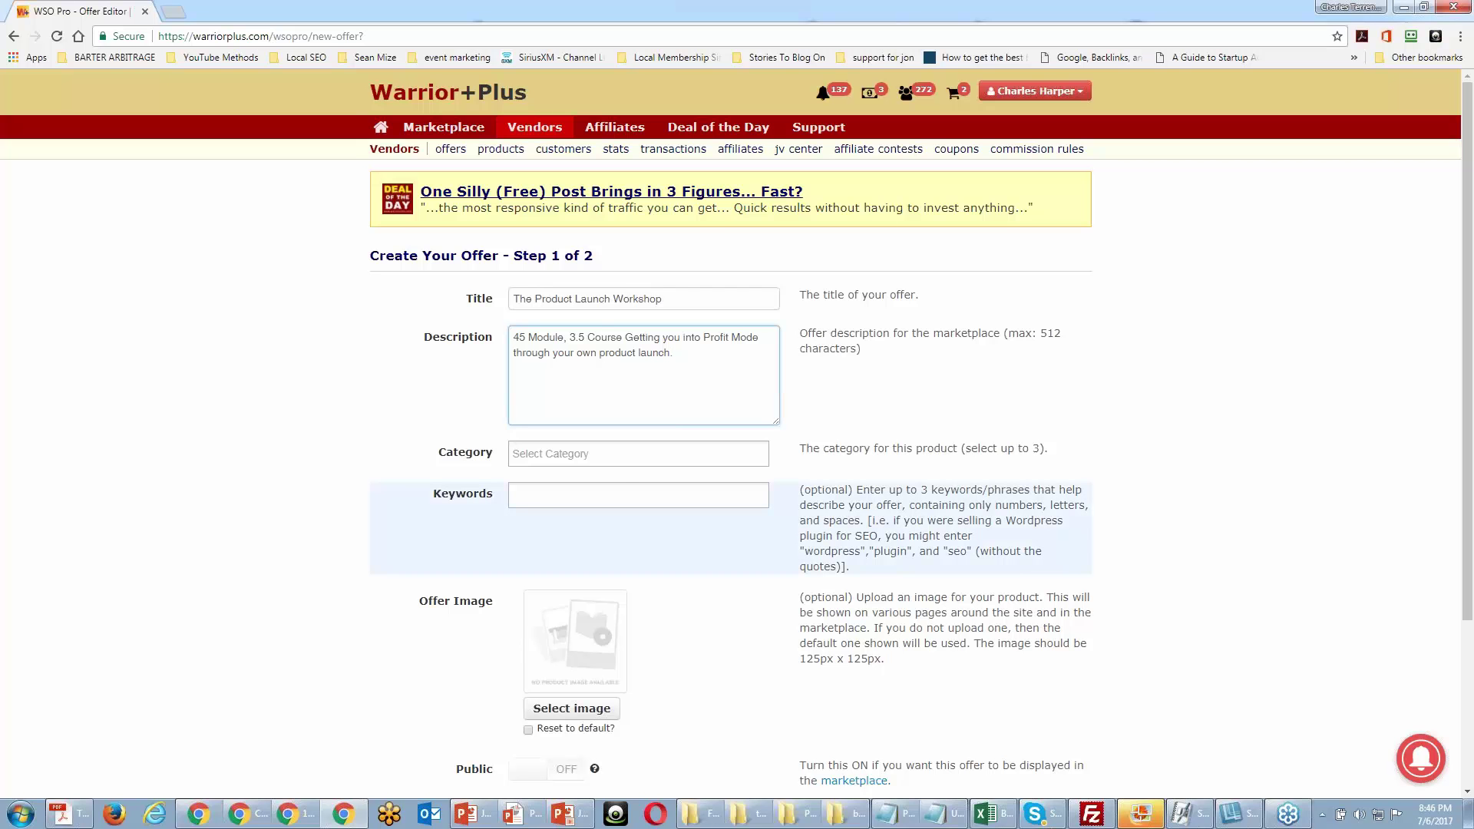
{"action": "left_click", "coordinate": [559, 457]}
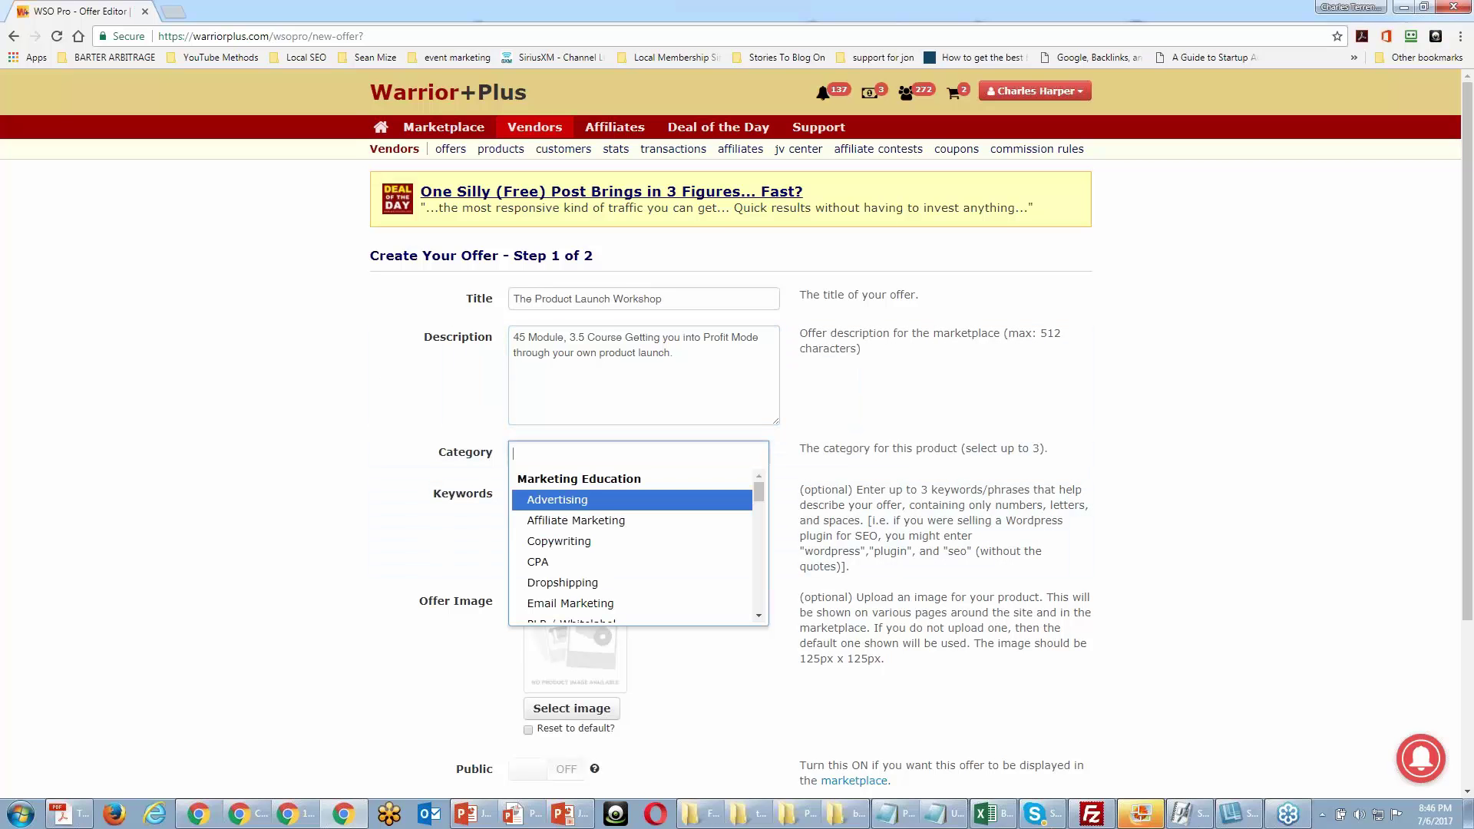
{"action": "left_click_drag", "start_coordinate": [757, 496], "coordinate": [759, 499]}
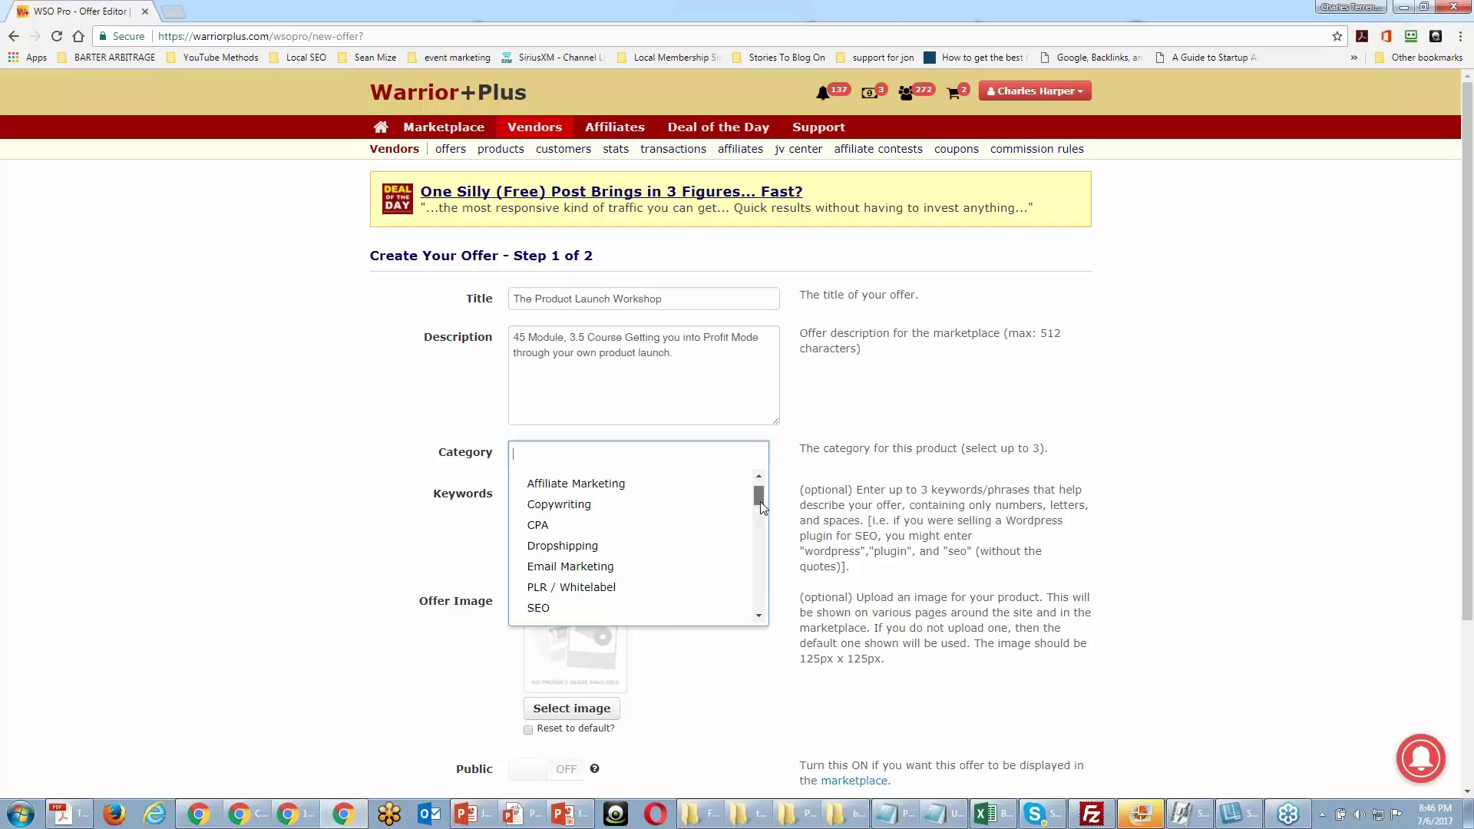
{"action": "scroll", "coordinate": [715, 507], "scroll_direction": "up", "scroll_amount": 2}
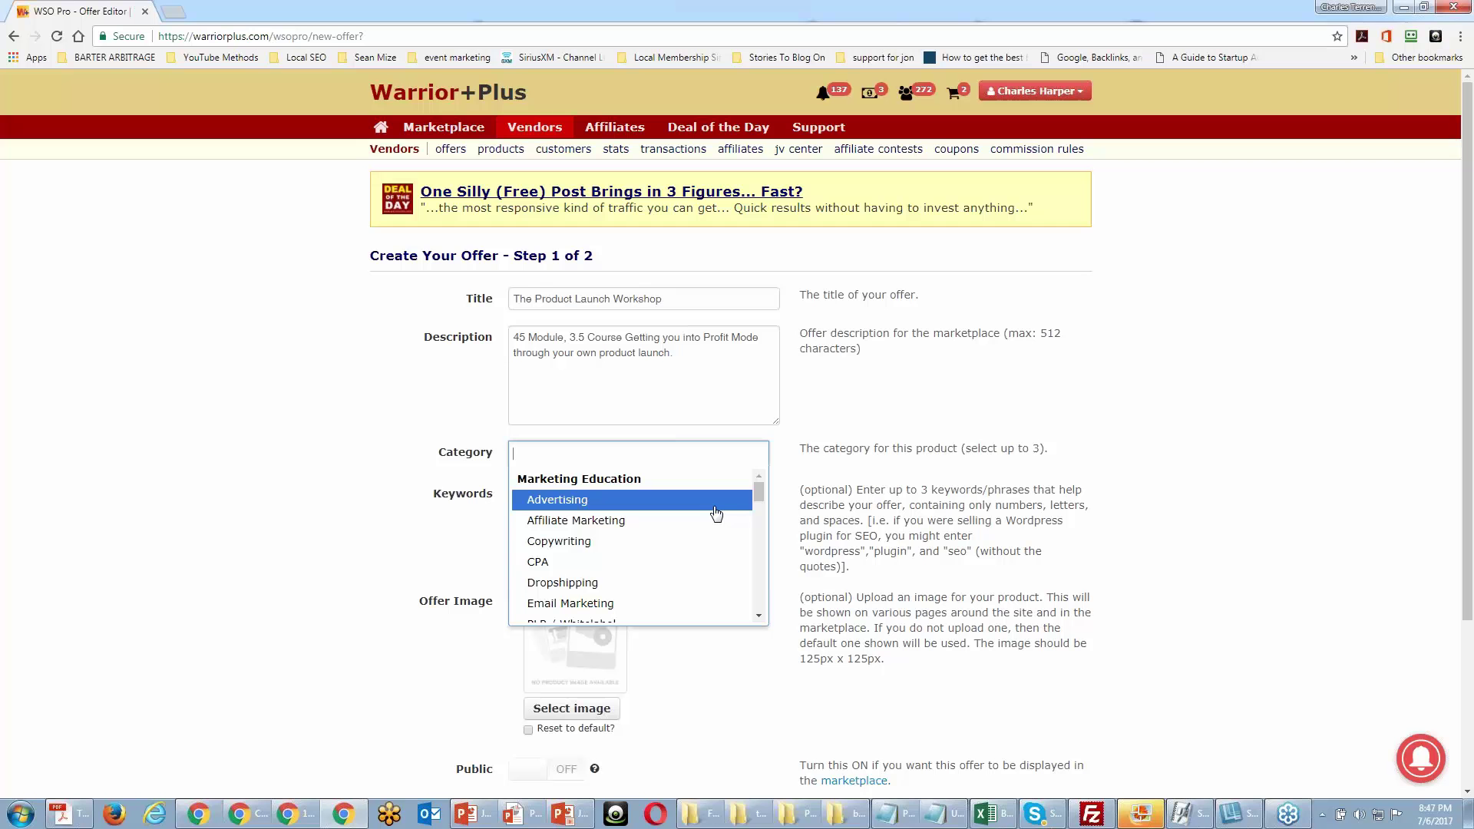
{"action": "left_click_drag", "start_coordinate": [758, 492], "coordinate": [755, 513]}
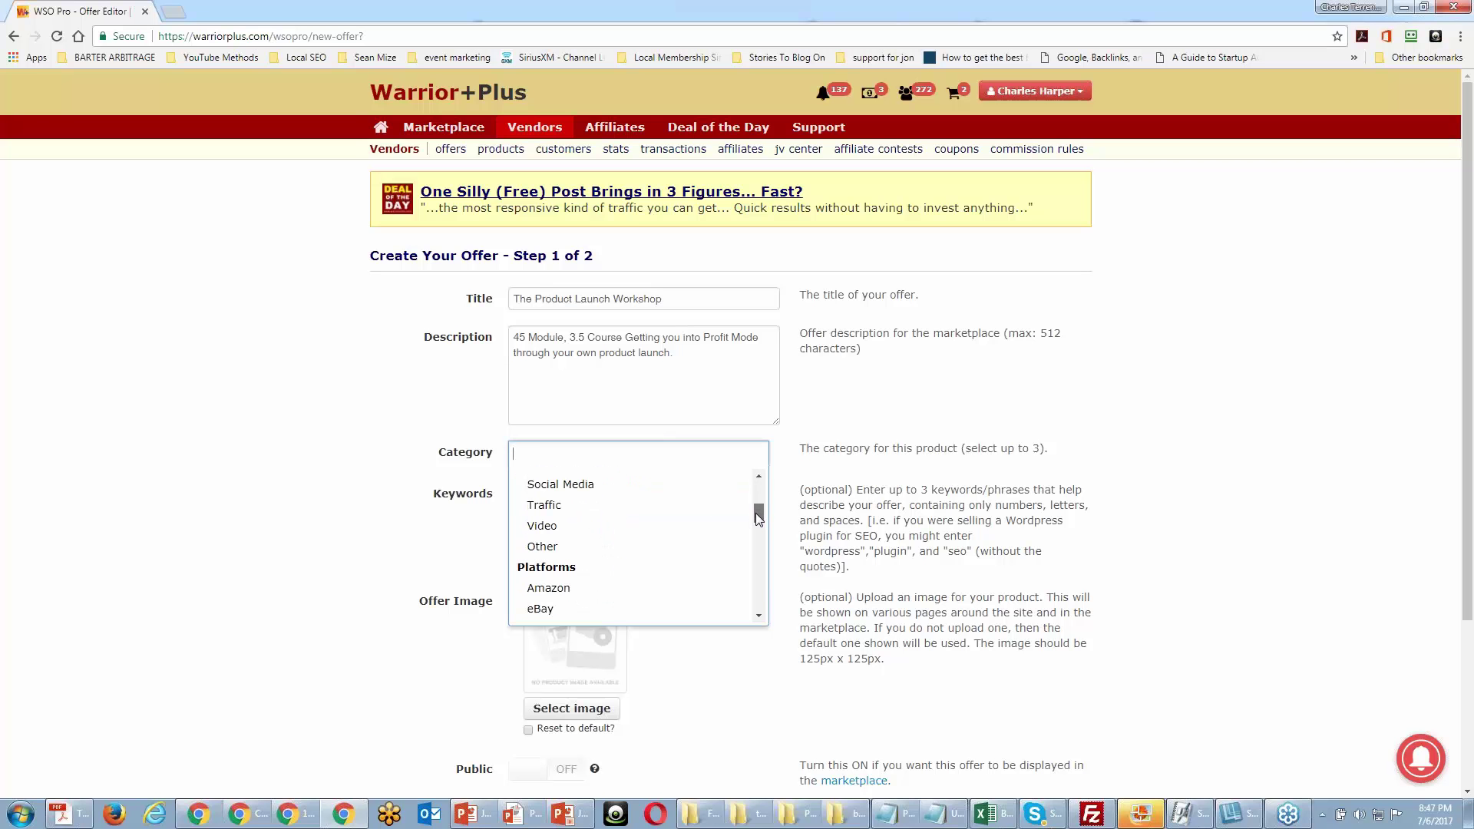
{"action": "left_click", "coordinate": [551, 528]}
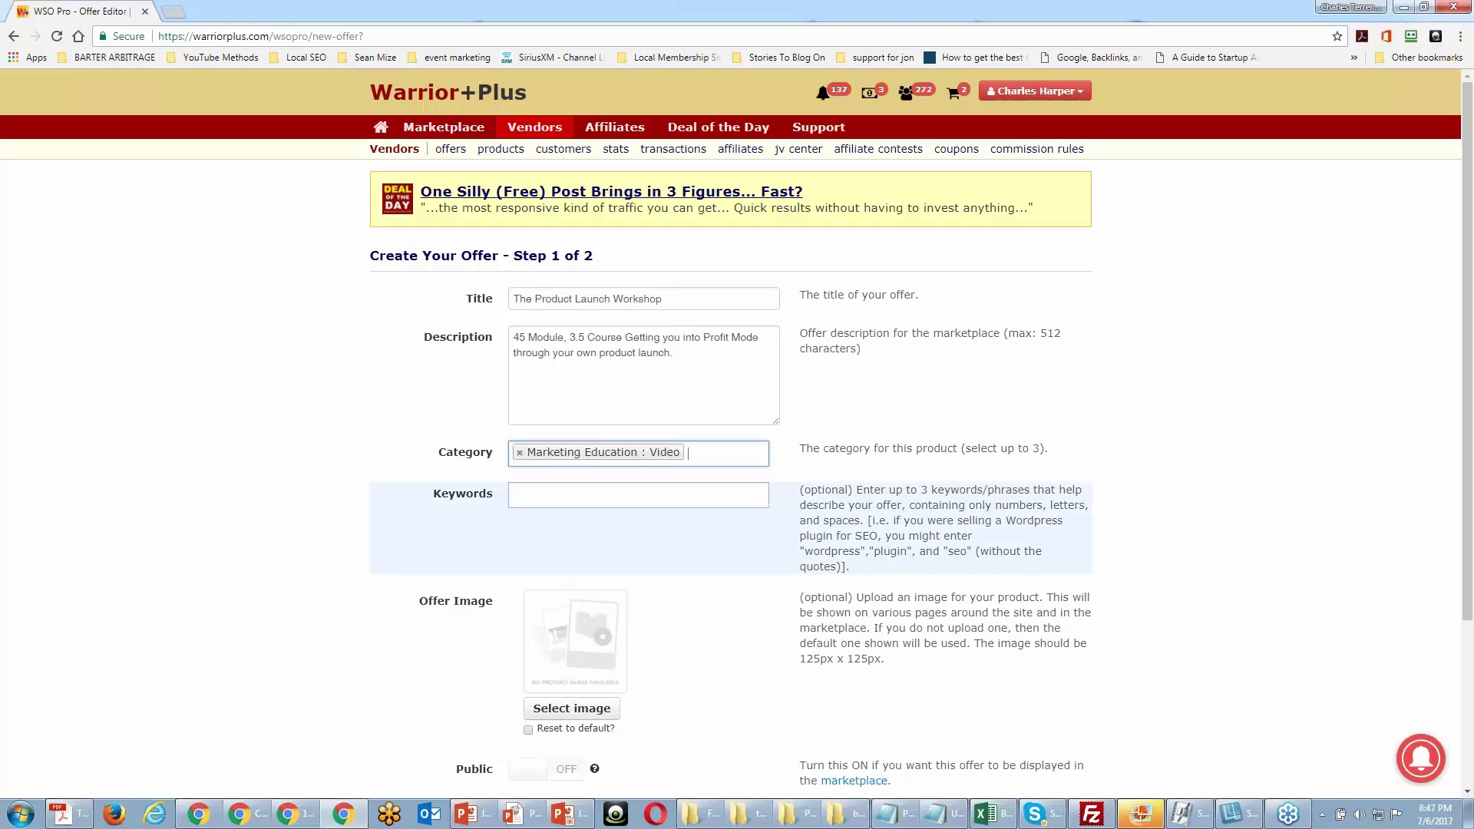
{"action": "left_click", "coordinate": [518, 453]}
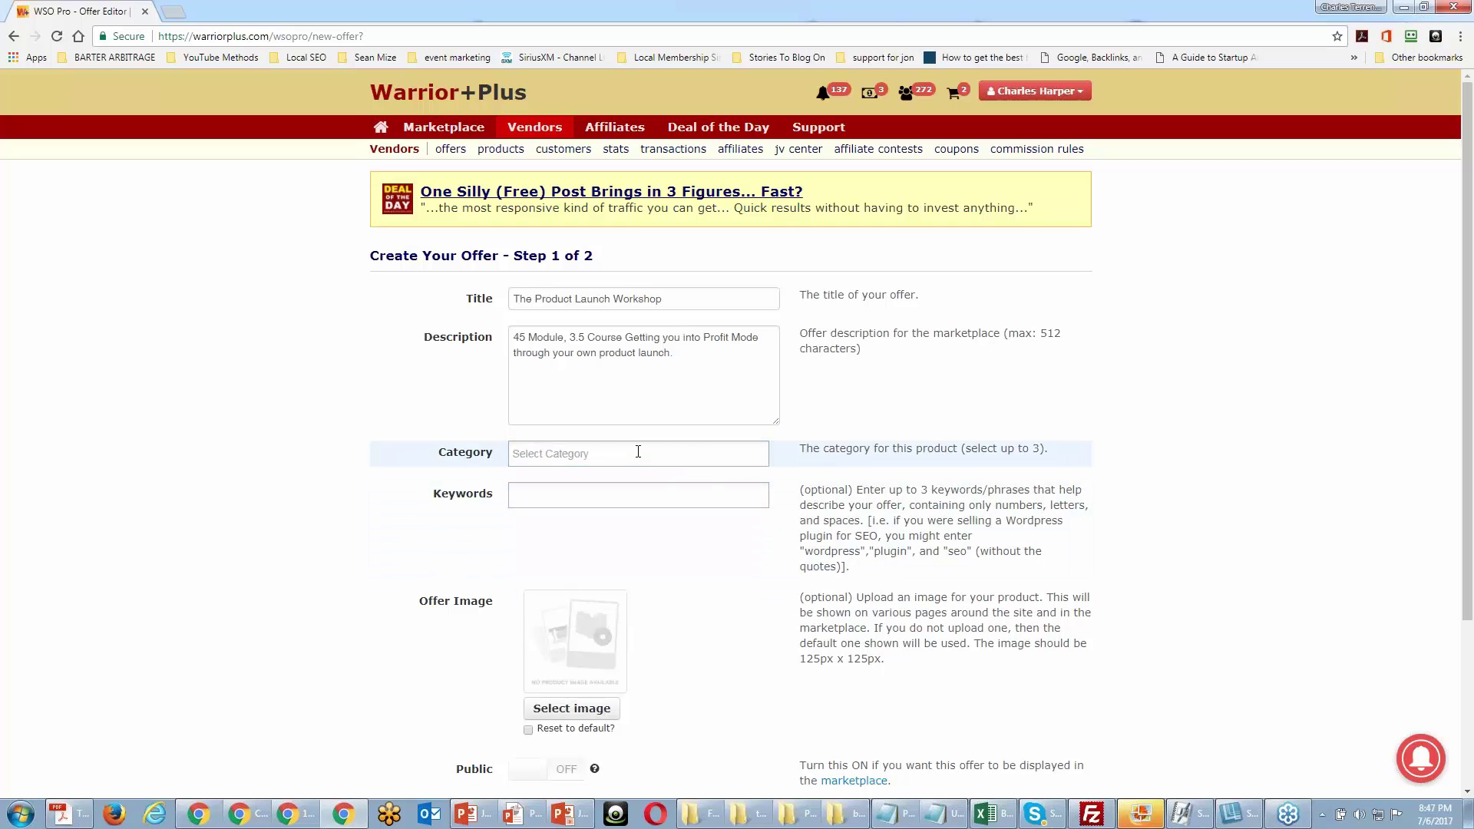
Assign the offer to the categories Coaching / Consulting under Services and Traffic under Marketing Education.
{"action": "left_click", "coordinate": [638, 451]}
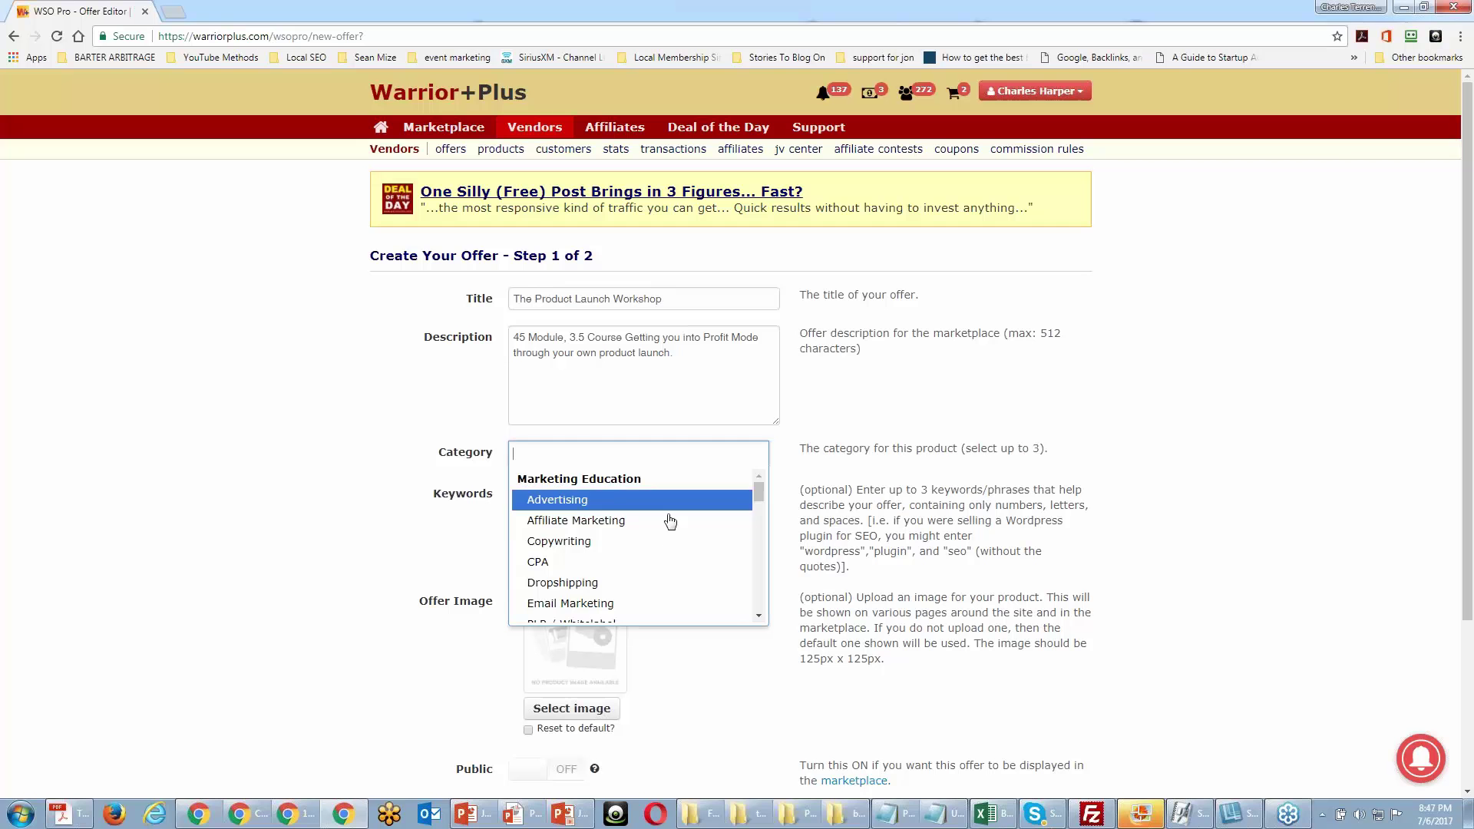
{"action": "scroll", "coordinate": [669, 536], "scroll_direction": "down", "scroll_amount": 1}
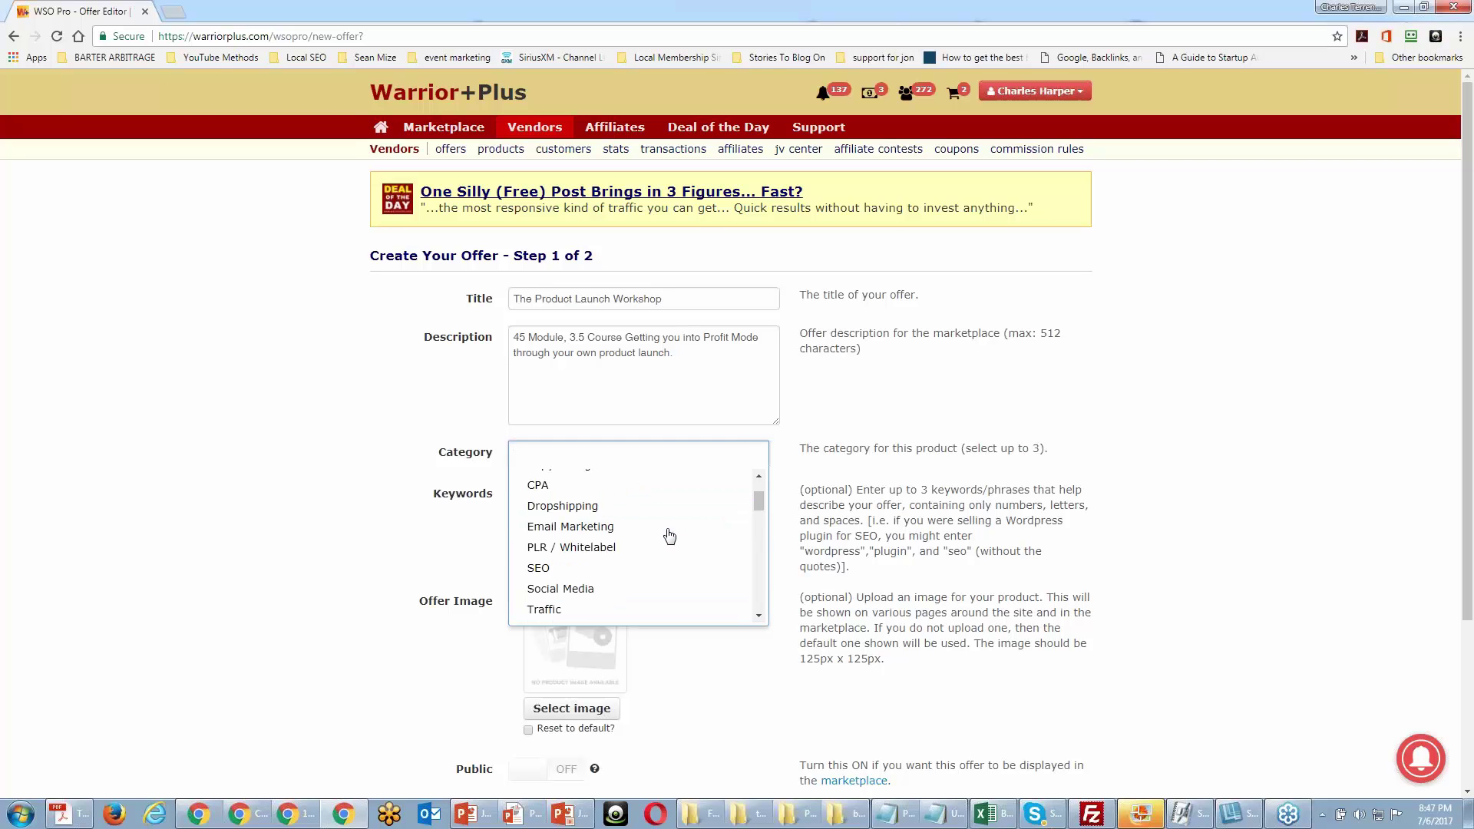
{"action": "scroll", "coordinate": [669, 536], "scroll_direction": "down", "scroll_amount": 7}
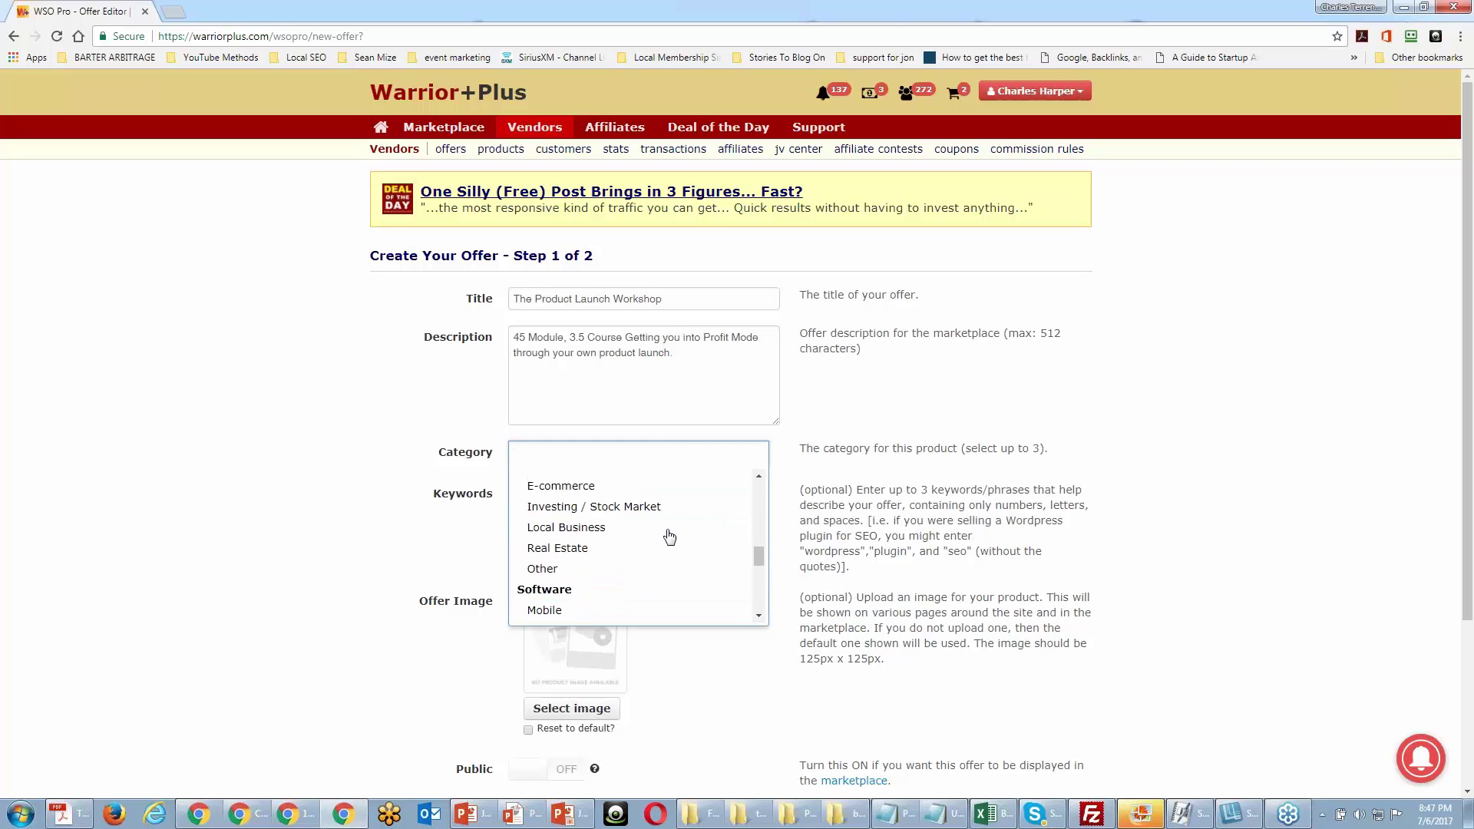
{"action": "scroll", "coordinate": [669, 536], "scroll_direction": "down", "scroll_amount": 3}
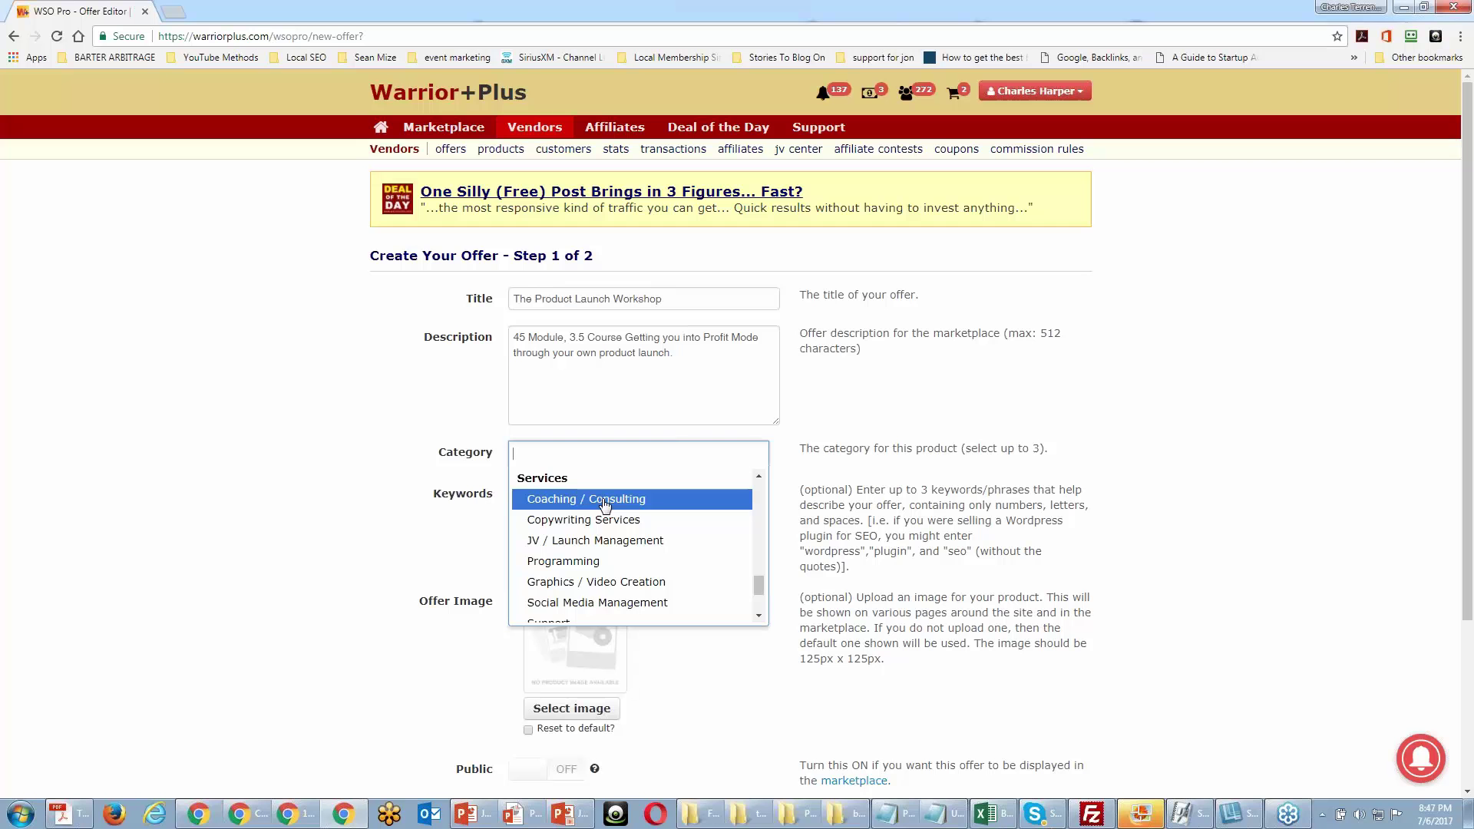
{"action": "left_click", "coordinate": [605, 500]}
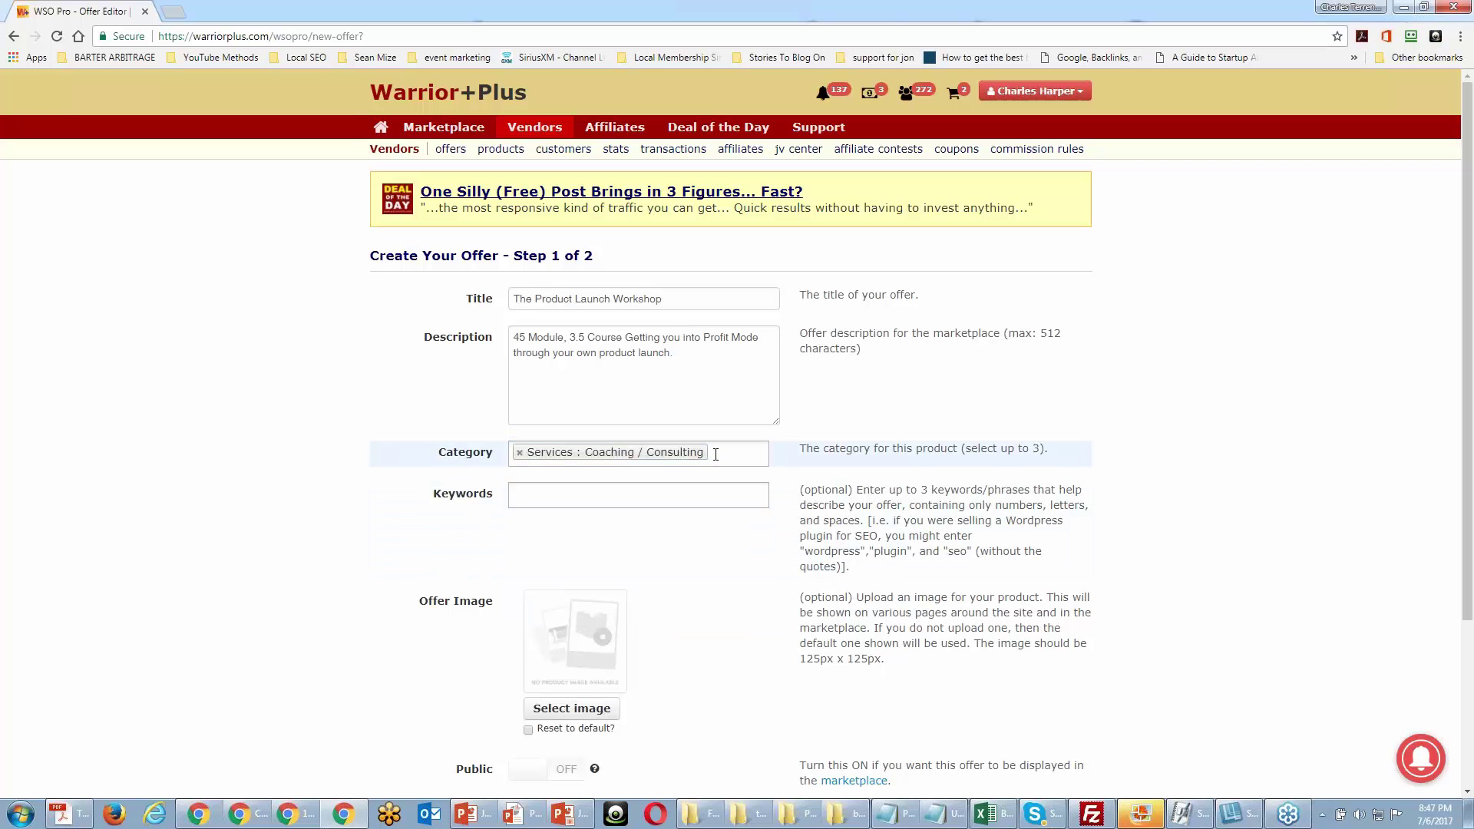
{"action": "type", "text": "c"}
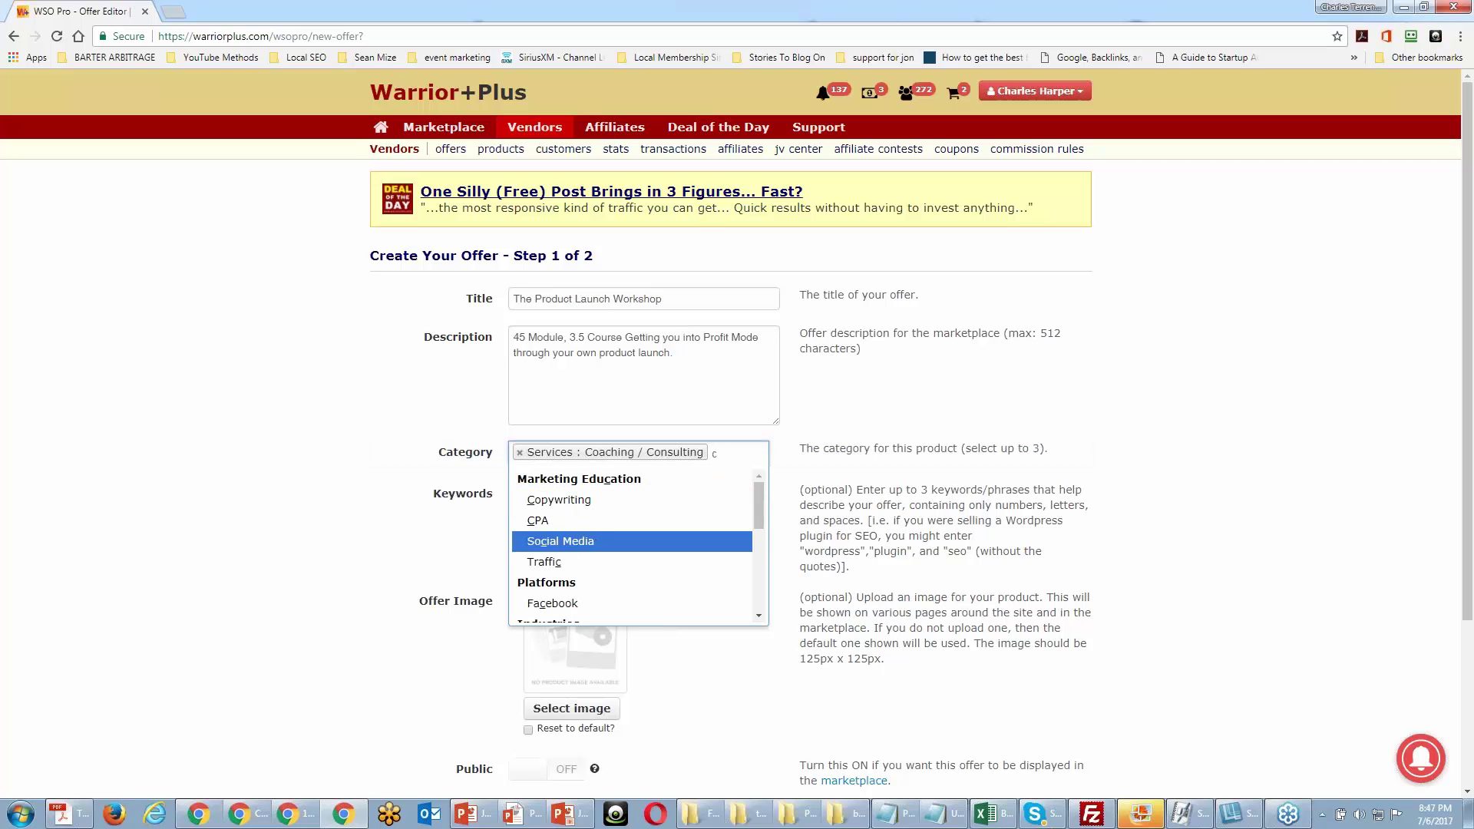
{"action": "left_click", "coordinate": [553, 572]}
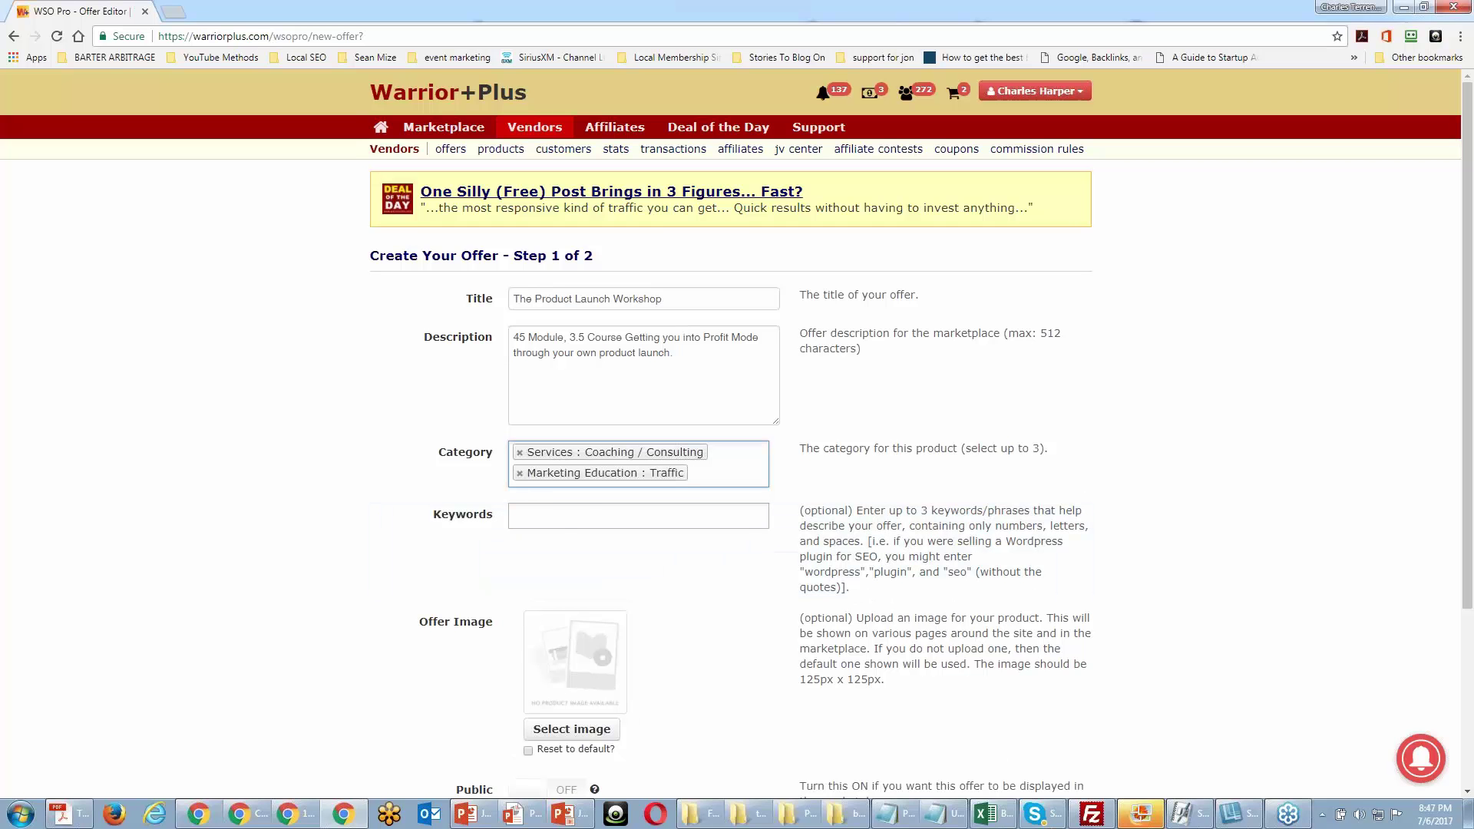
Add JV / Launch Management from the Services group as the offer's third category.
{"action": "left_click", "coordinate": [714, 473]}
{"action": "scroll", "coordinate": [741, 530], "scroll_direction": "down", "scroll_amount": 5}
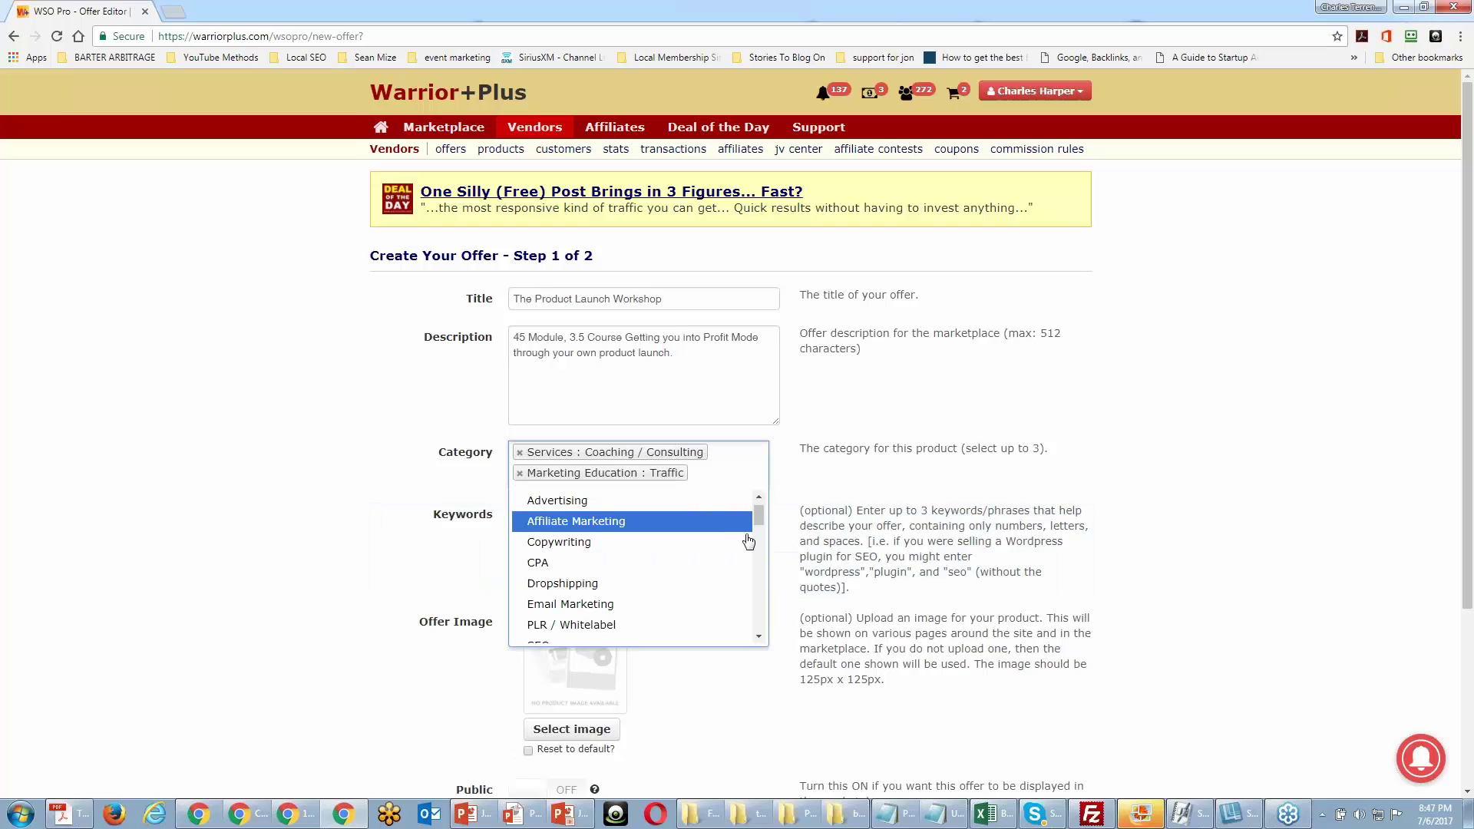
{"action": "scroll", "coordinate": [745, 553], "scroll_direction": "down", "scroll_amount": 5}
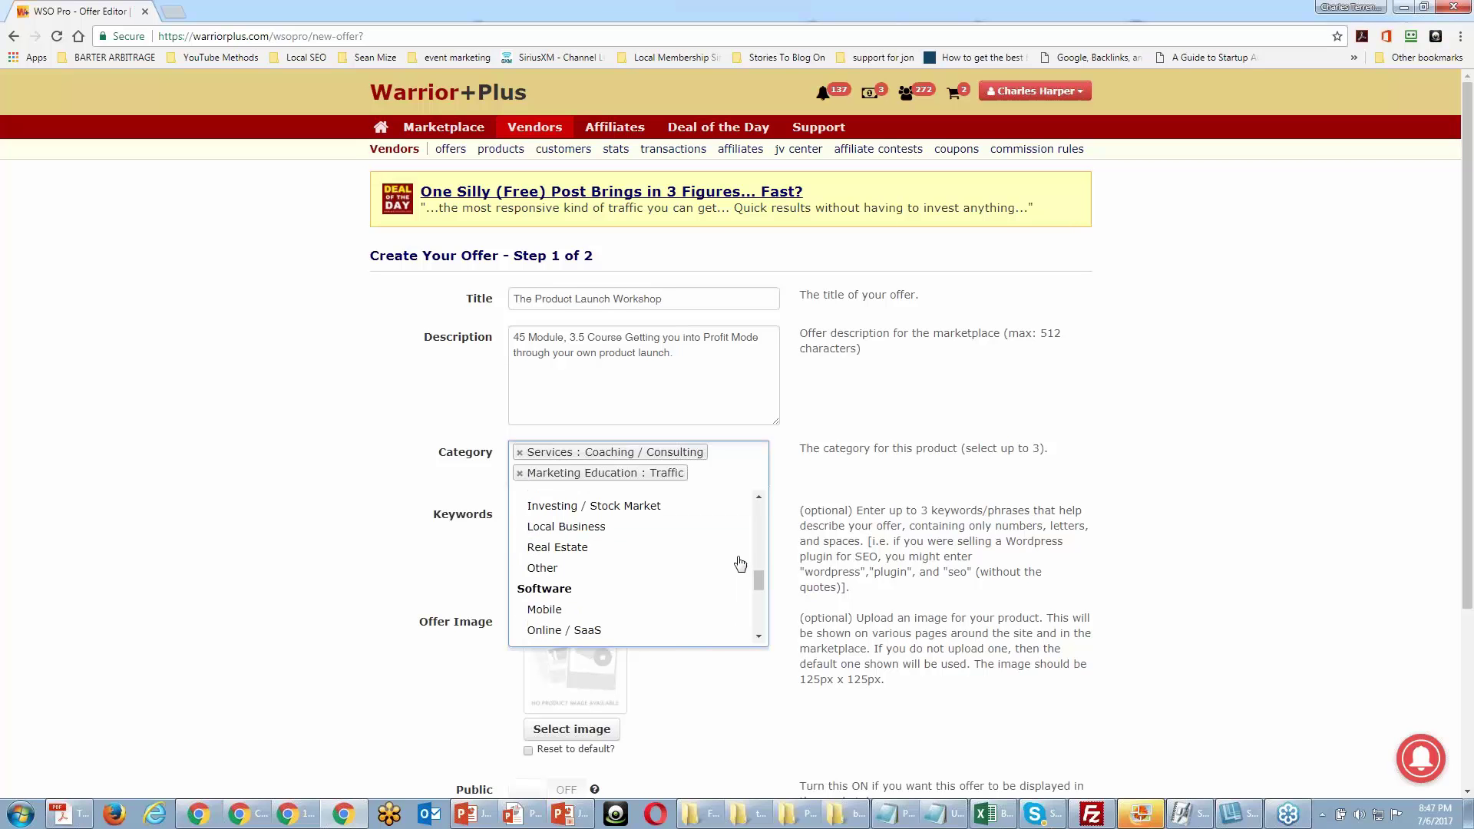
{"action": "scroll", "coordinate": [739, 564], "scroll_direction": "down", "scroll_amount": 4}
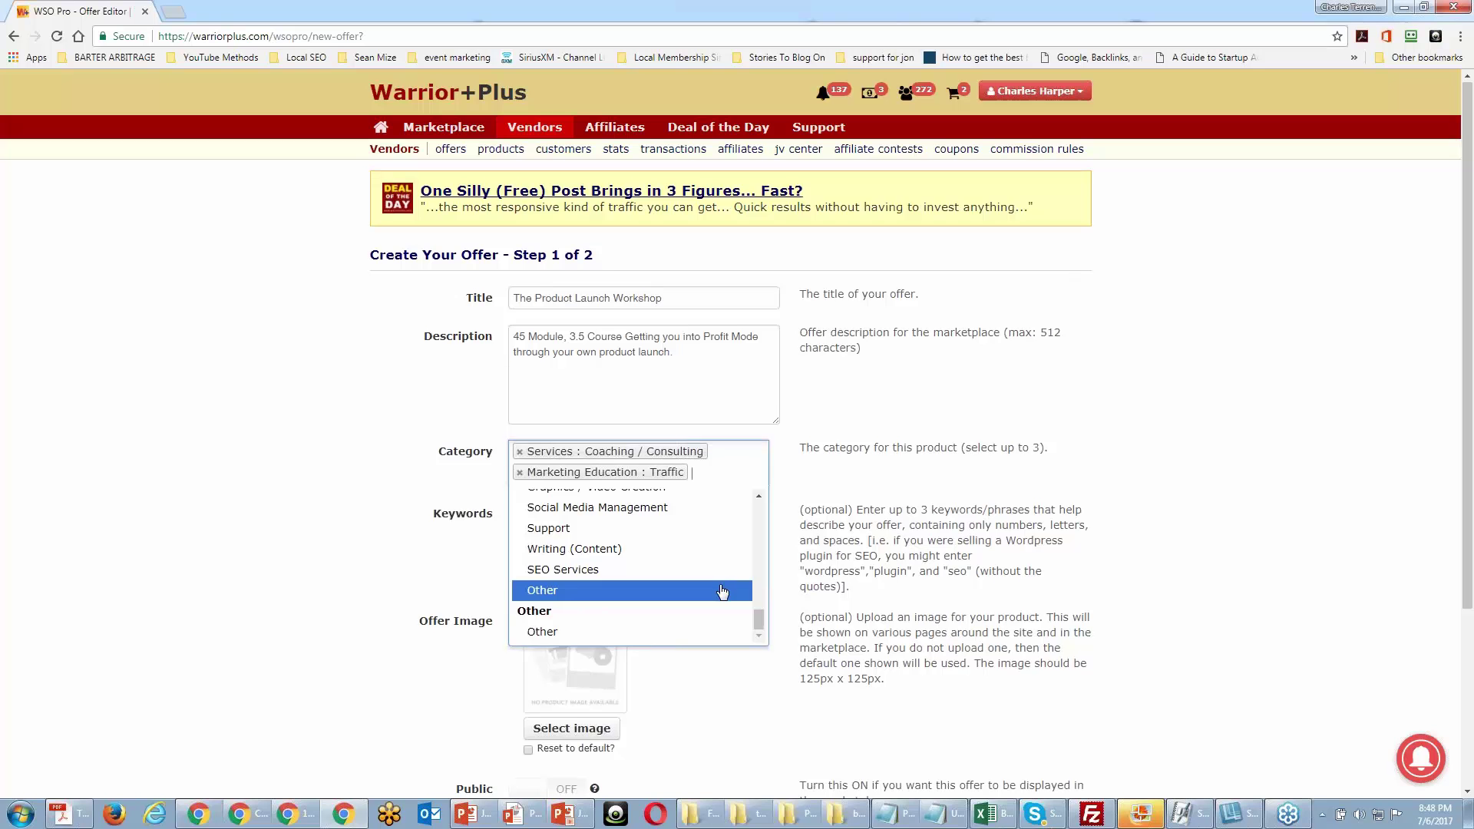
{"action": "scroll", "coordinate": [722, 589], "scroll_direction": "down", "scroll_amount": 1}
{"action": "scroll", "coordinate": [680, 528], "scroll_direction": "up", "scroll_amount": 1}
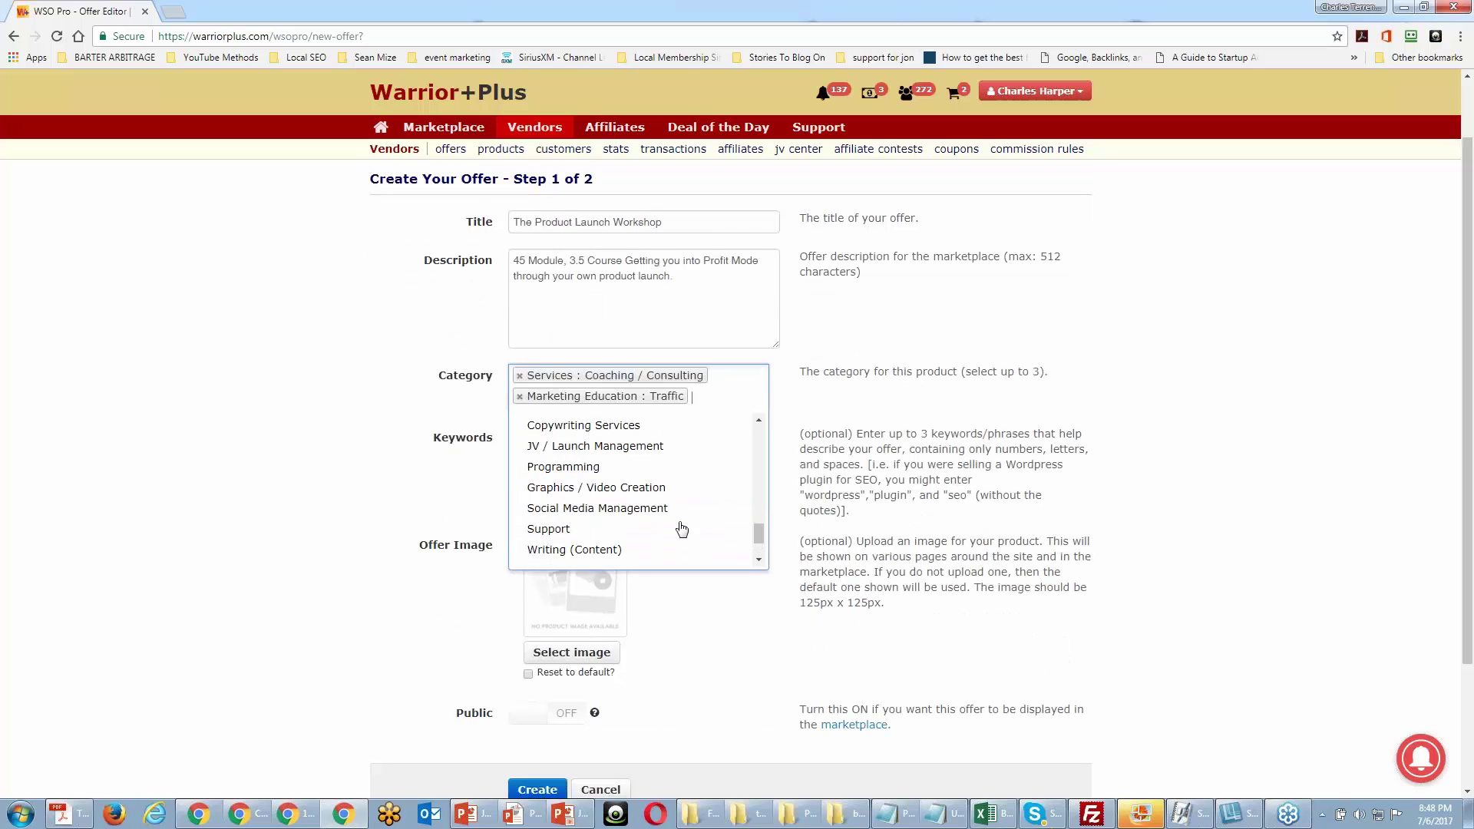
{"action": "left_click", "coordinate": [643, 446]}
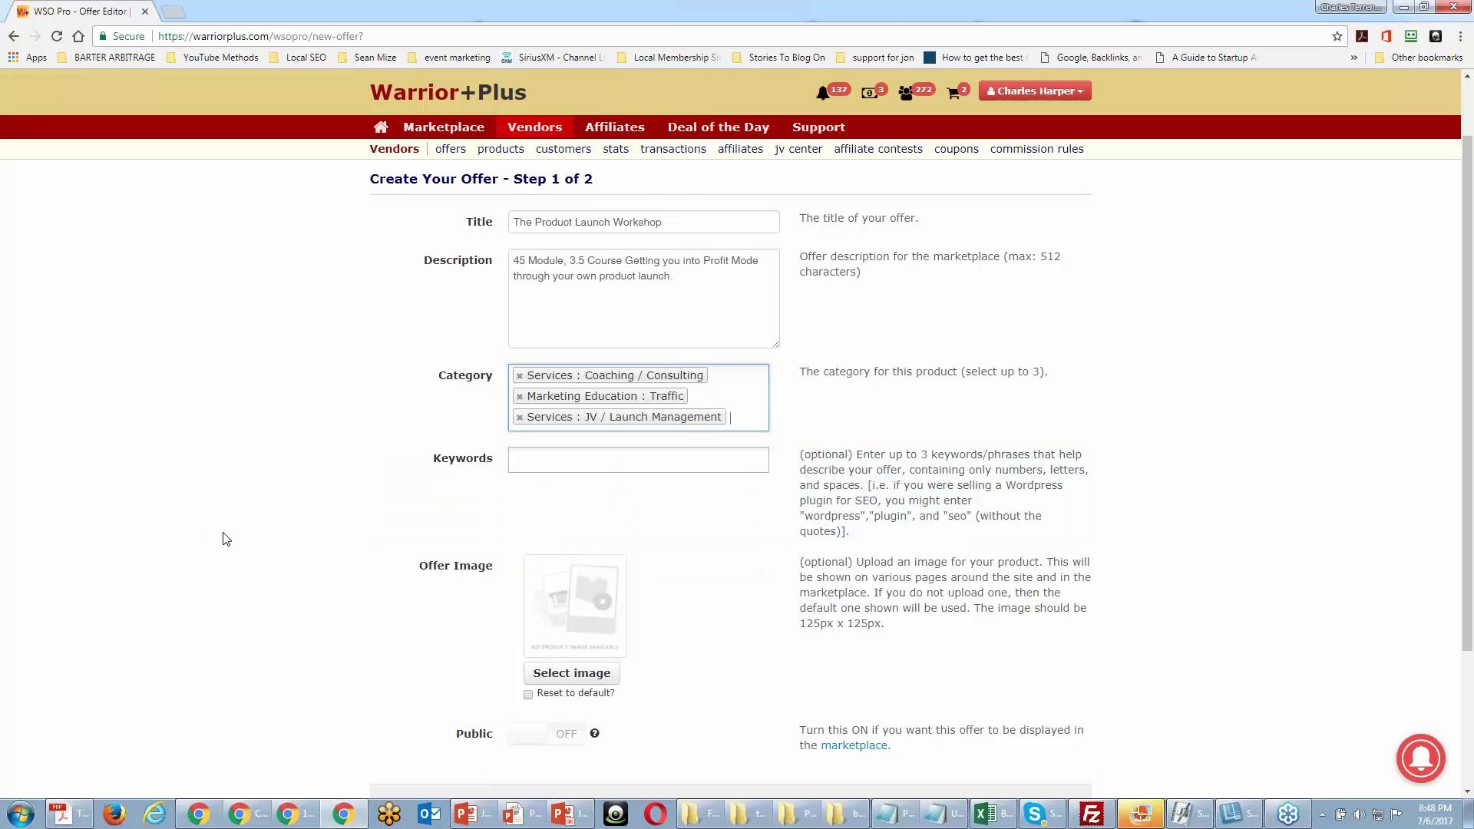
Add the suggested keyword "Product Launch" to the offer.
{"action": "scroll", "coordinate": [240, 540], "scroll_direction": "up", "scroll_amount": 1}
{"action": "scroll", "coordinate": [240, 540], "scroll_direction": "up", "scroll_amount": 1}
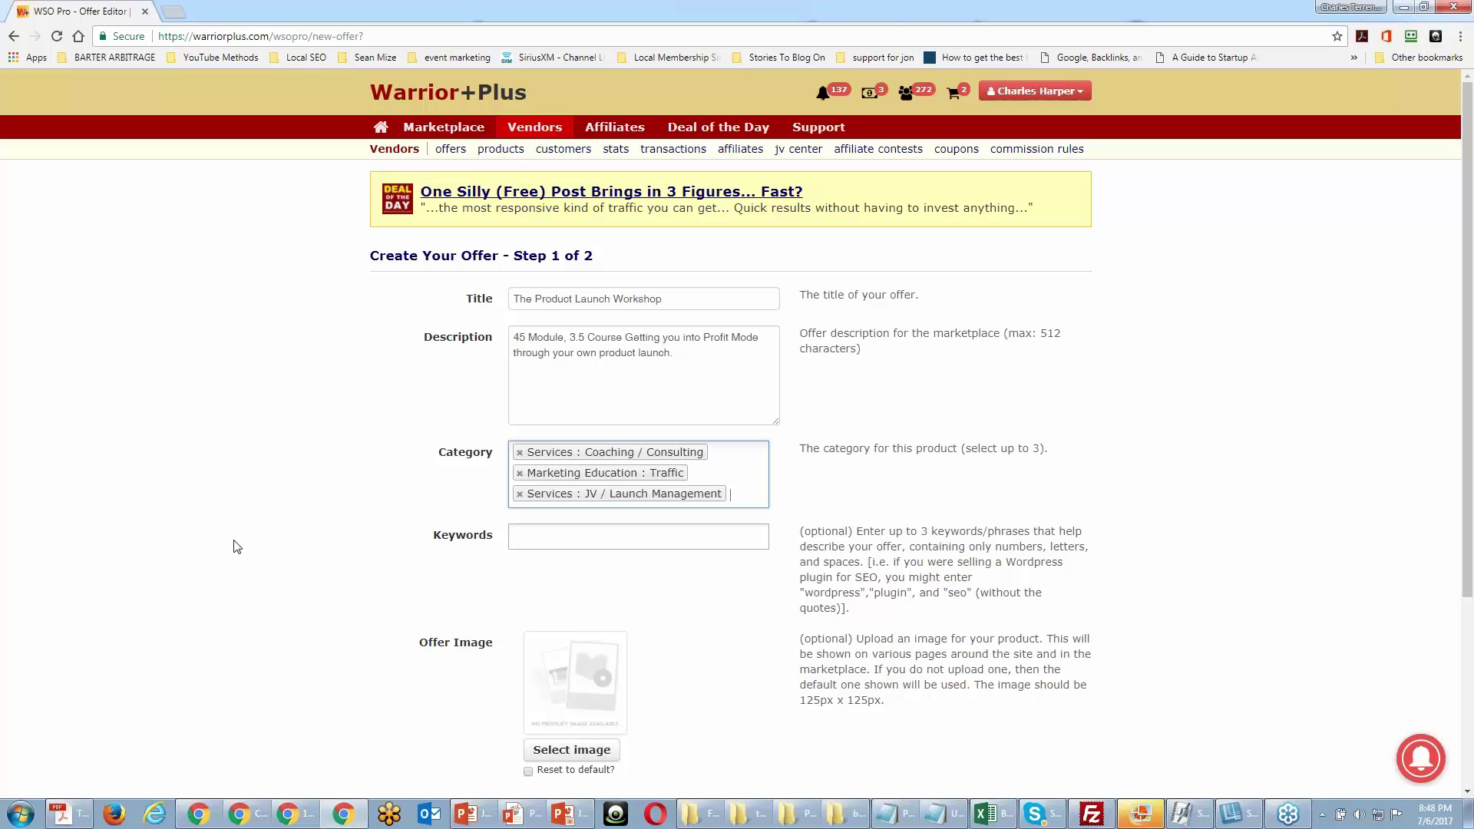
{"action": "left_click", "coordinate": [612, 541]}
{"action": "left_click", "coordinate": [575, 537]}
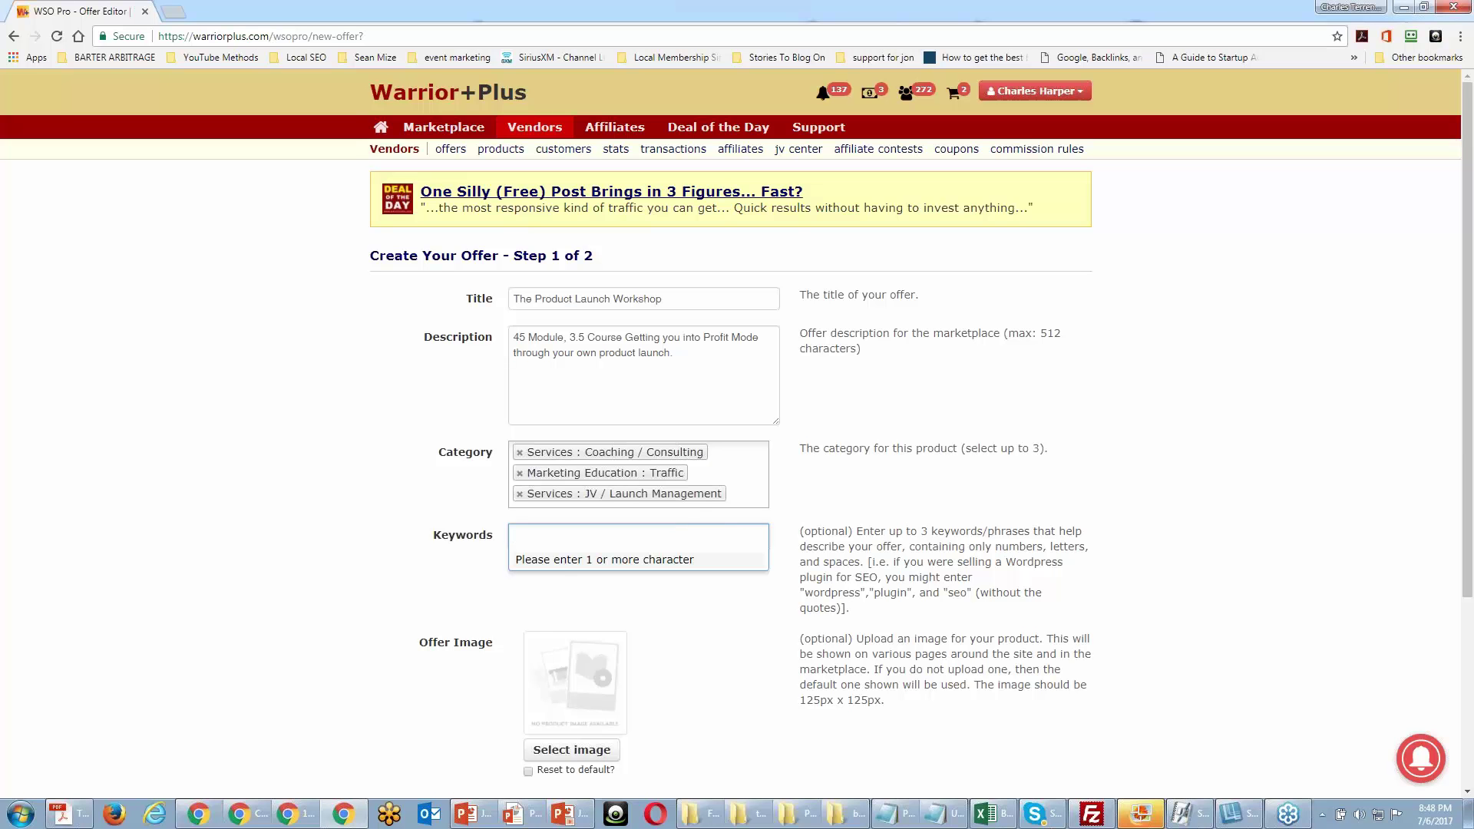
{"action": "type", "text": "pro"}
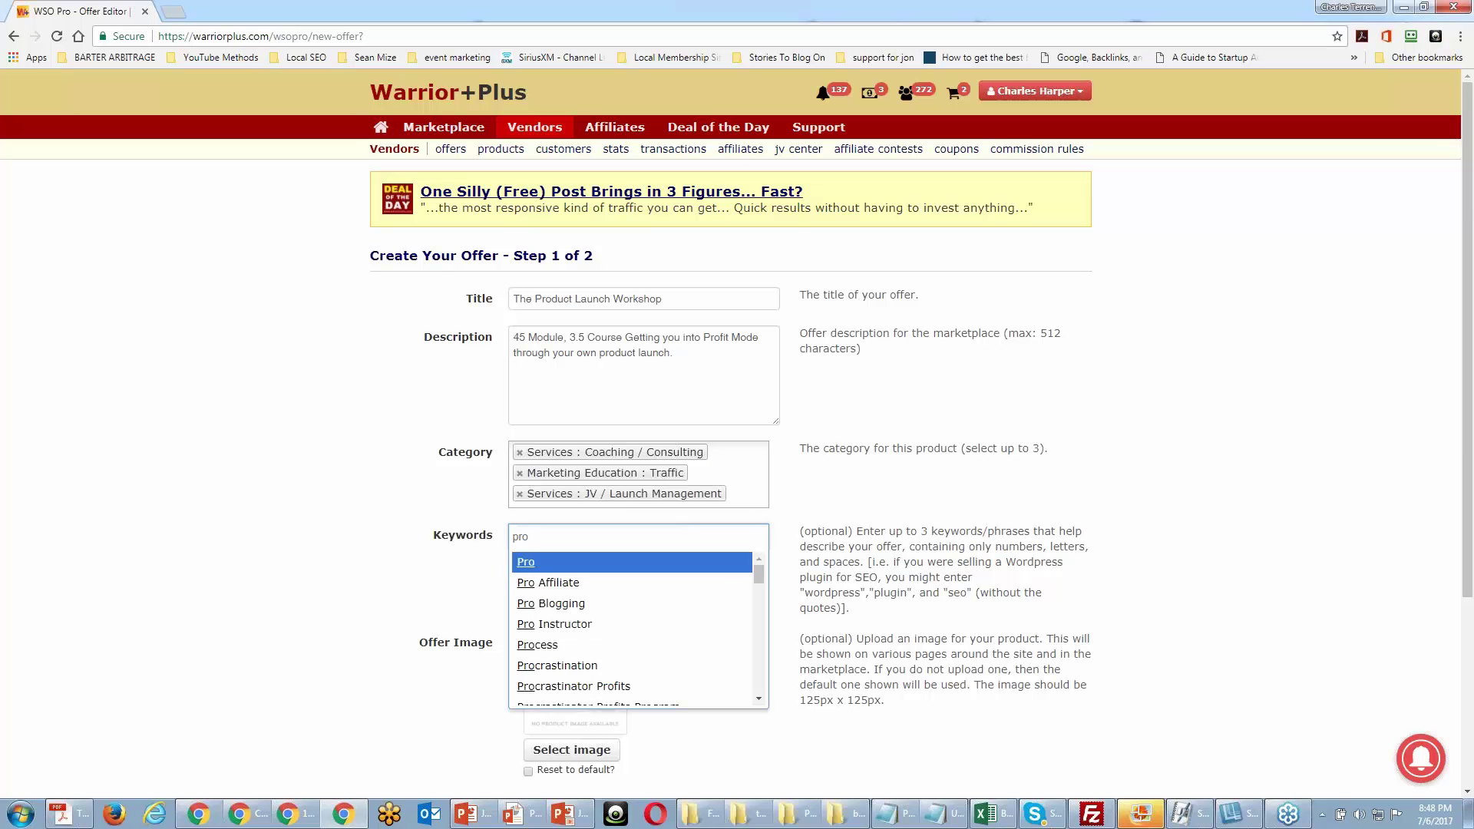
{"action": "type", "text": "duct launc"}
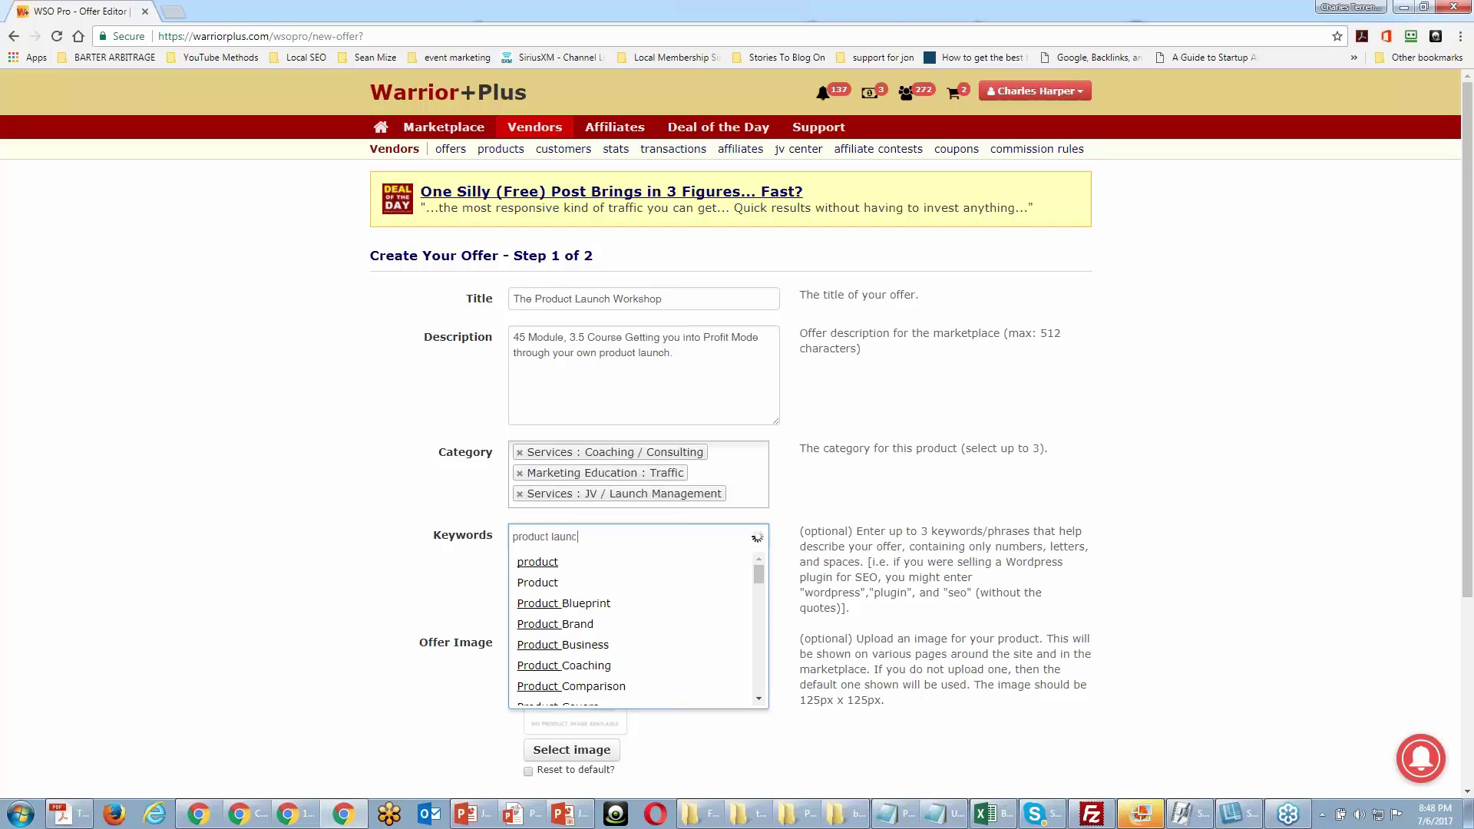
{"action": "type", "text": "h"}
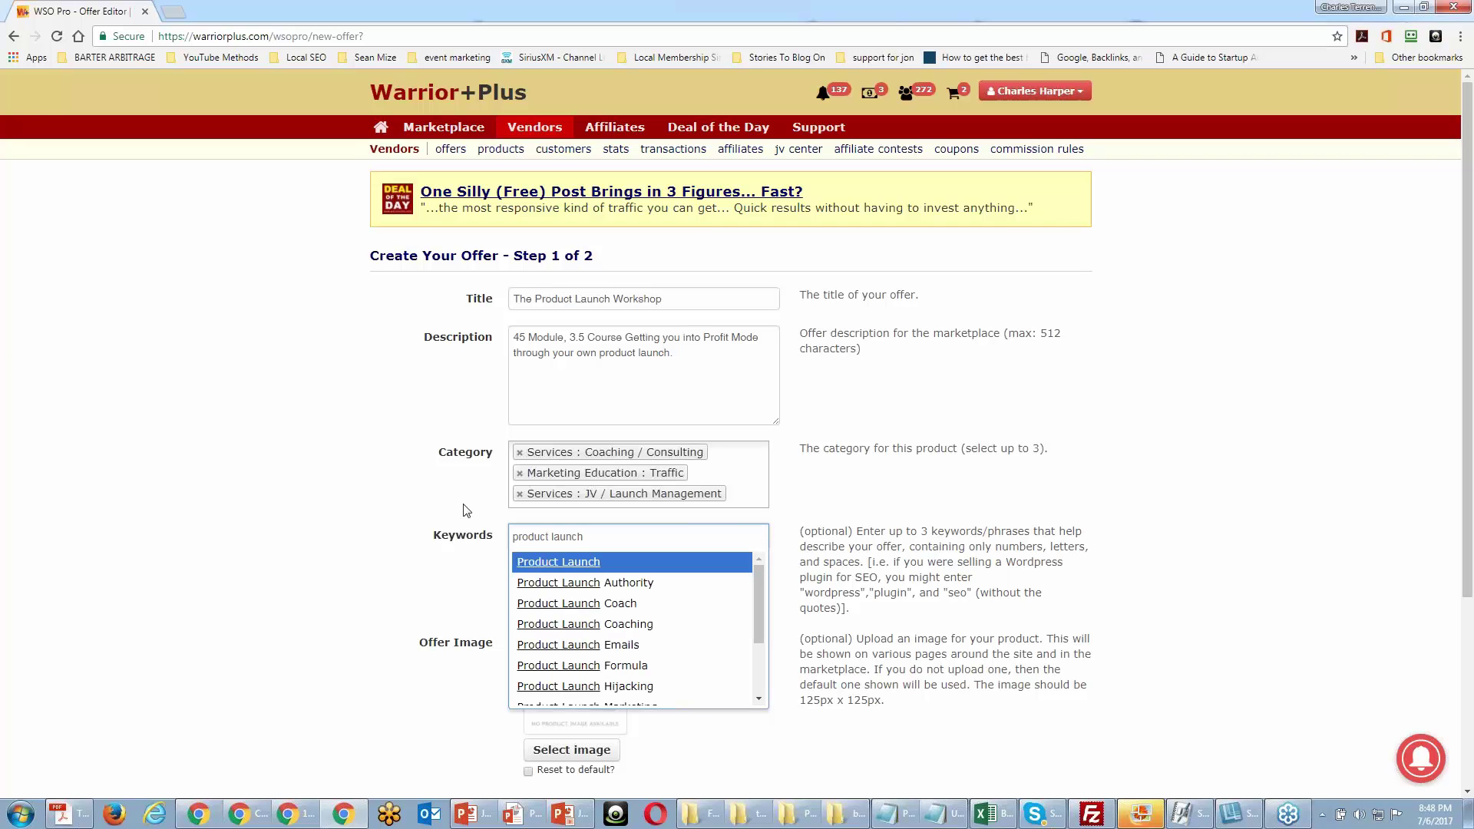
{"action": "left_click", "coordinate": [550, 568]}
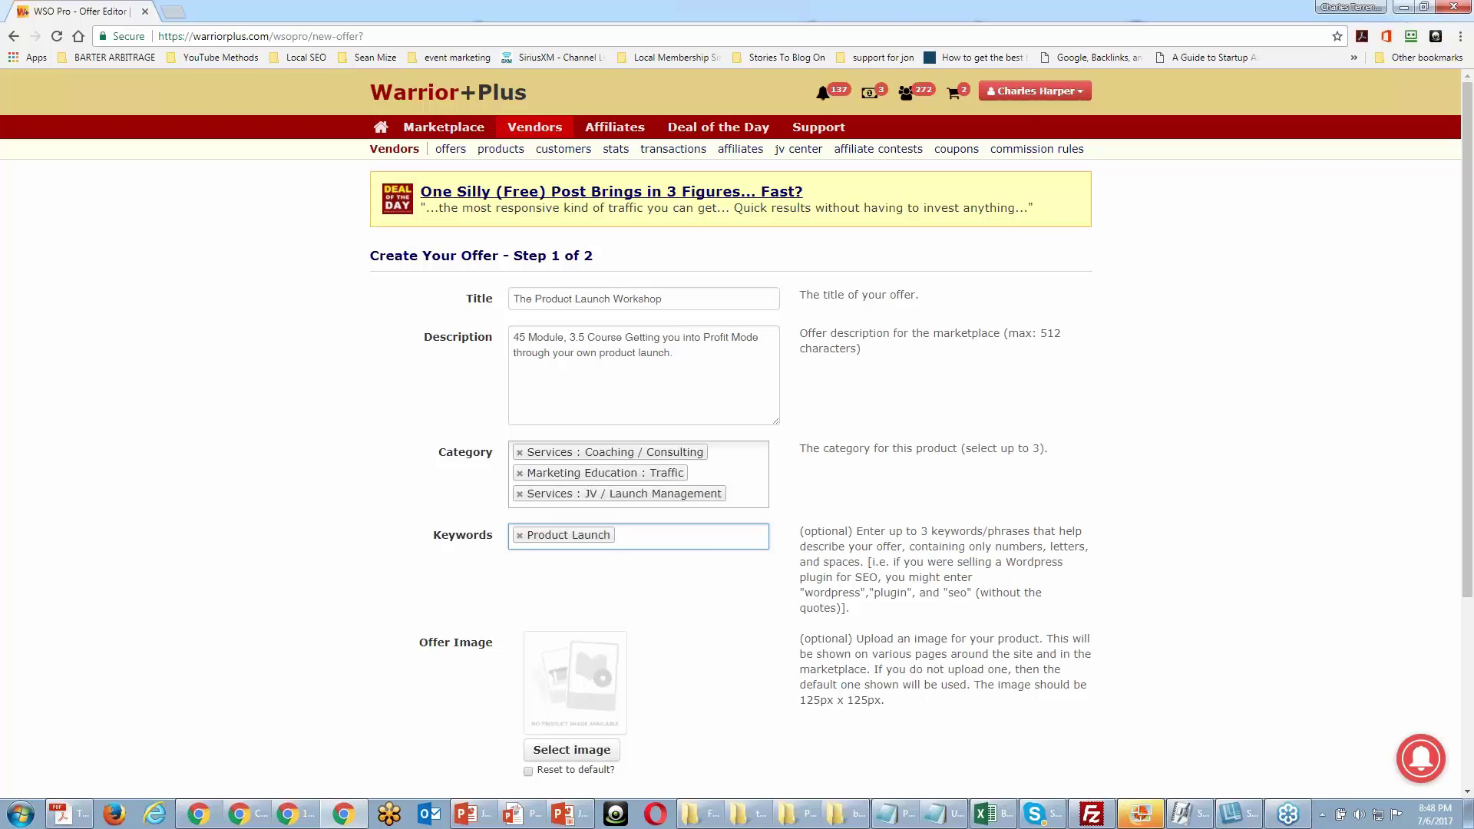
Add "Product Creation" and "Warrior Plus" as the offer's remaining two keywords.
{"action": "type", "text": "p"}
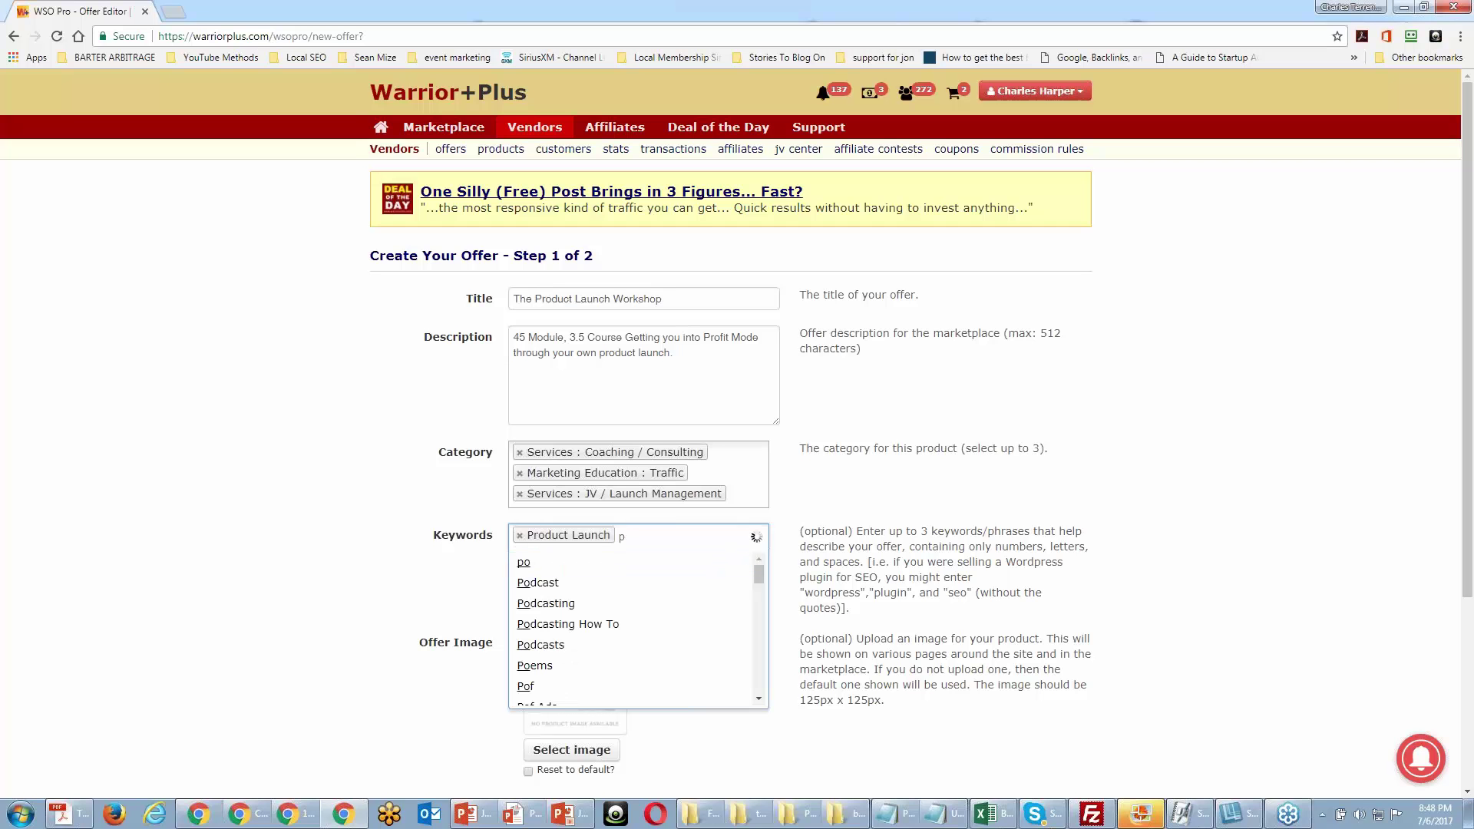
{"action": "type", "text": "roduct creation"}
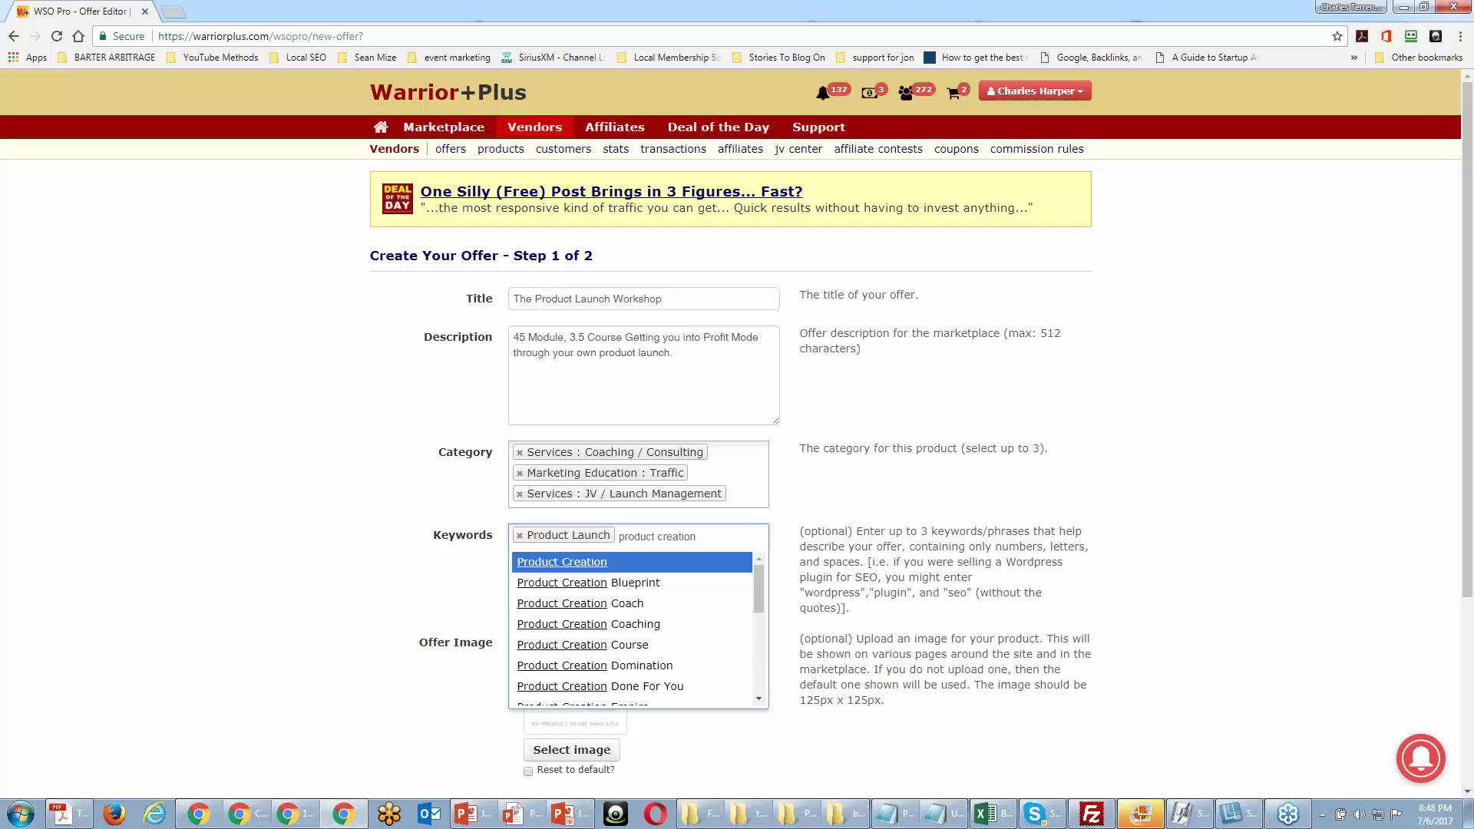
{"action": "left_click", "coordinate": [562, 567]}
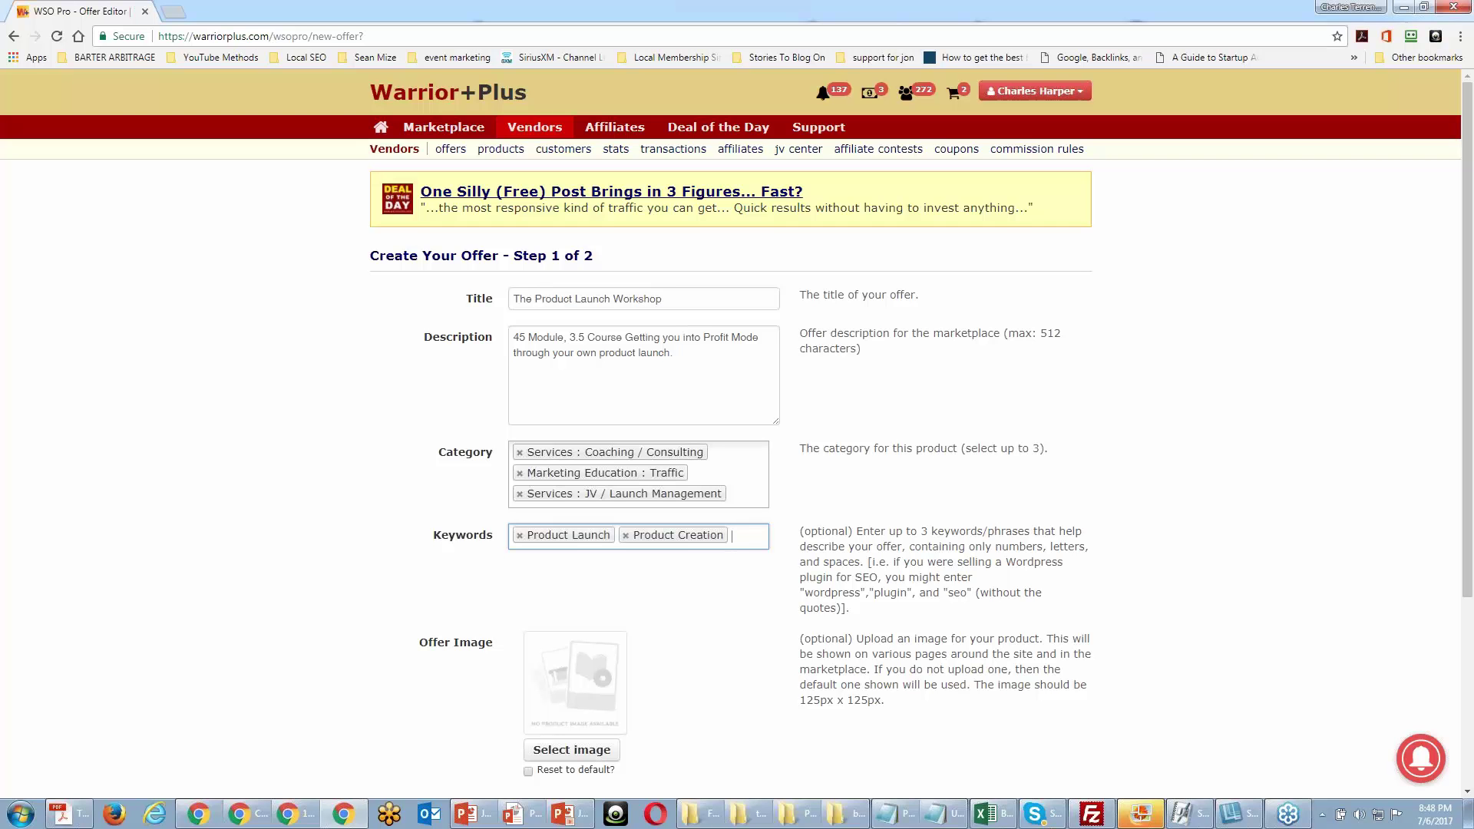
{"action": "type", "text": "Warrior "}
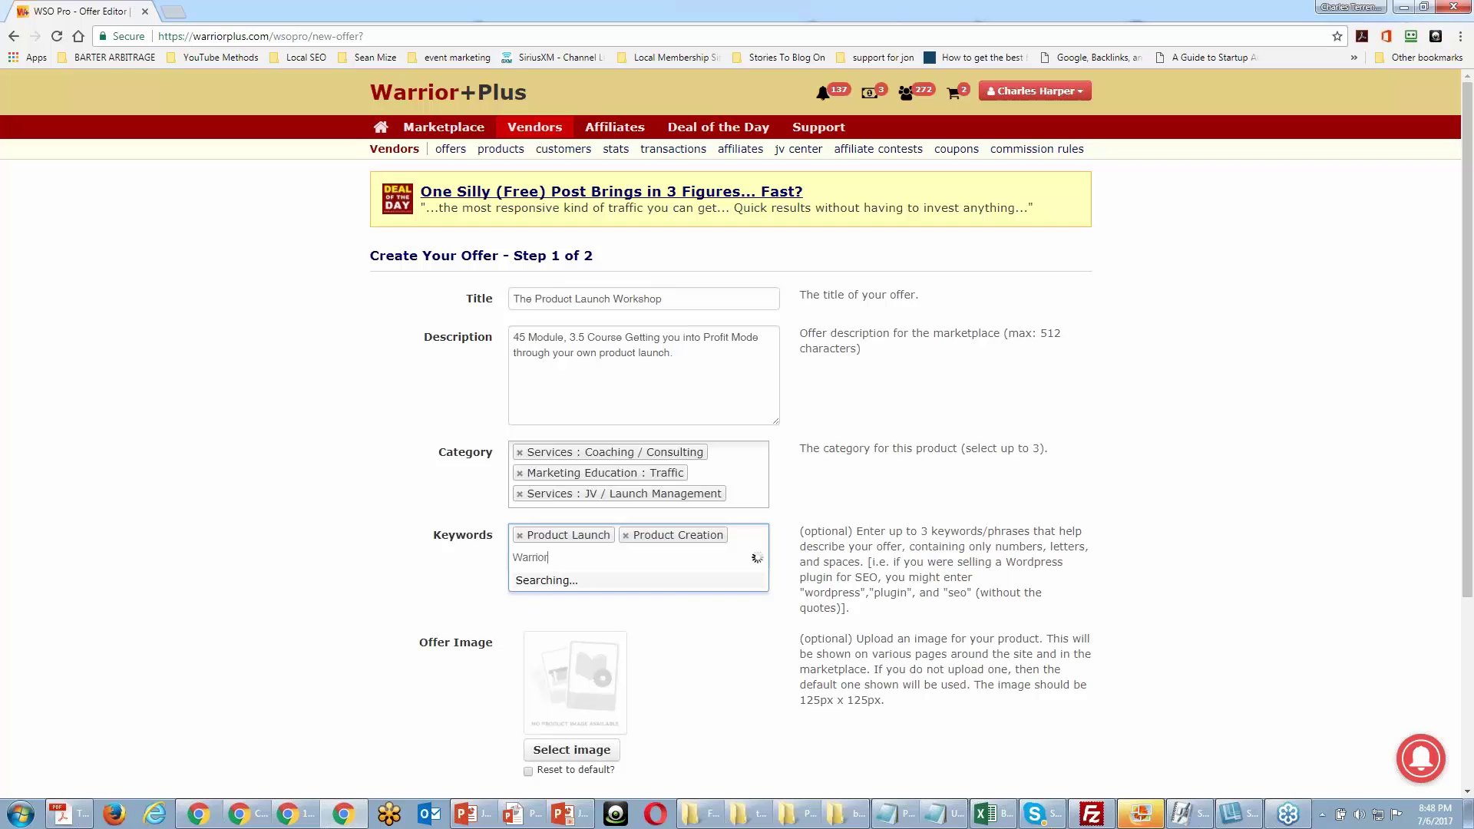
{"action": "type", "text": "Plus"}
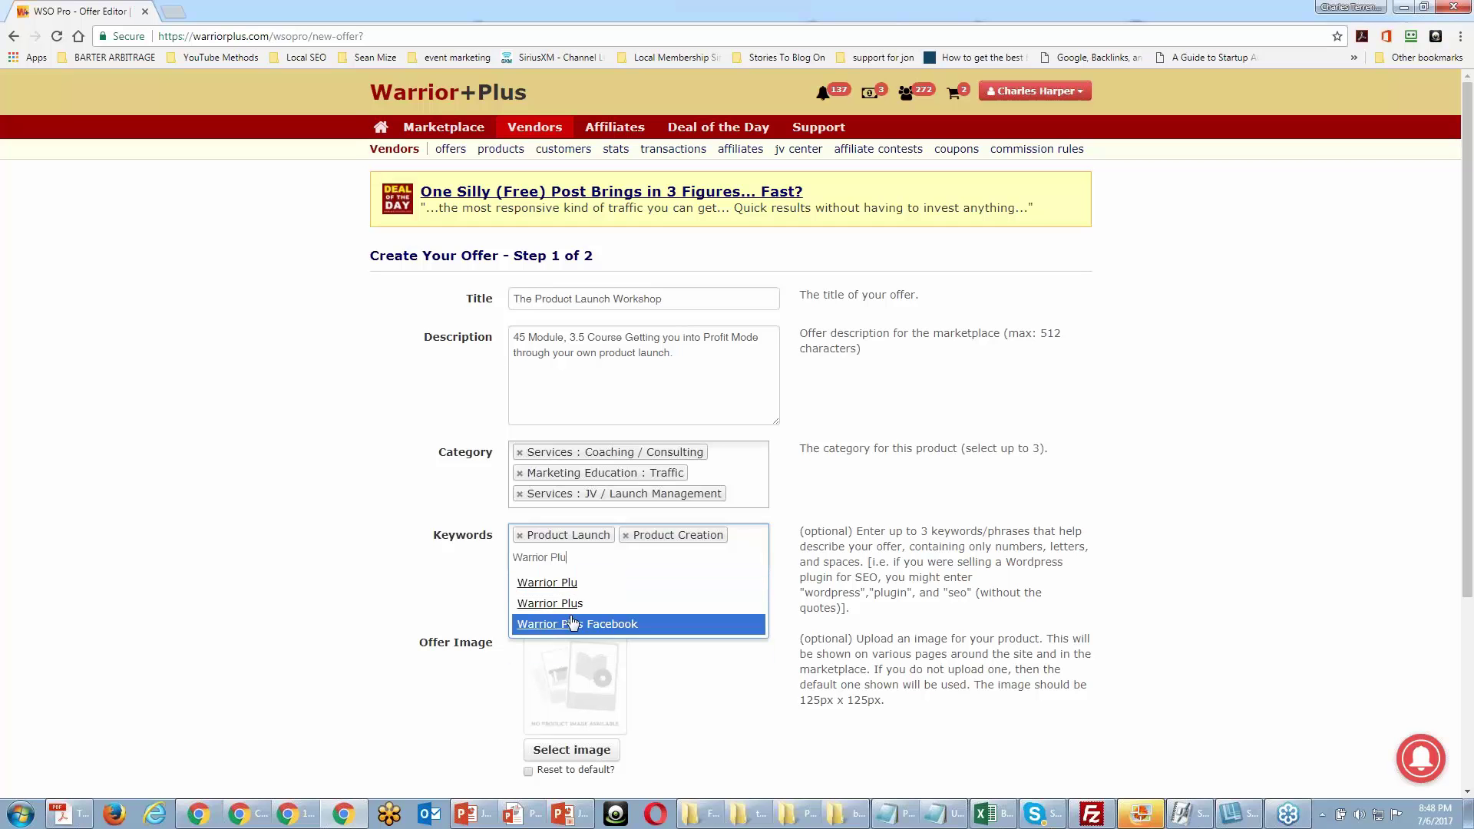
{"action": "key", "text": "Return"}
{"action": "left_click", "coordinate": [241, 611]}
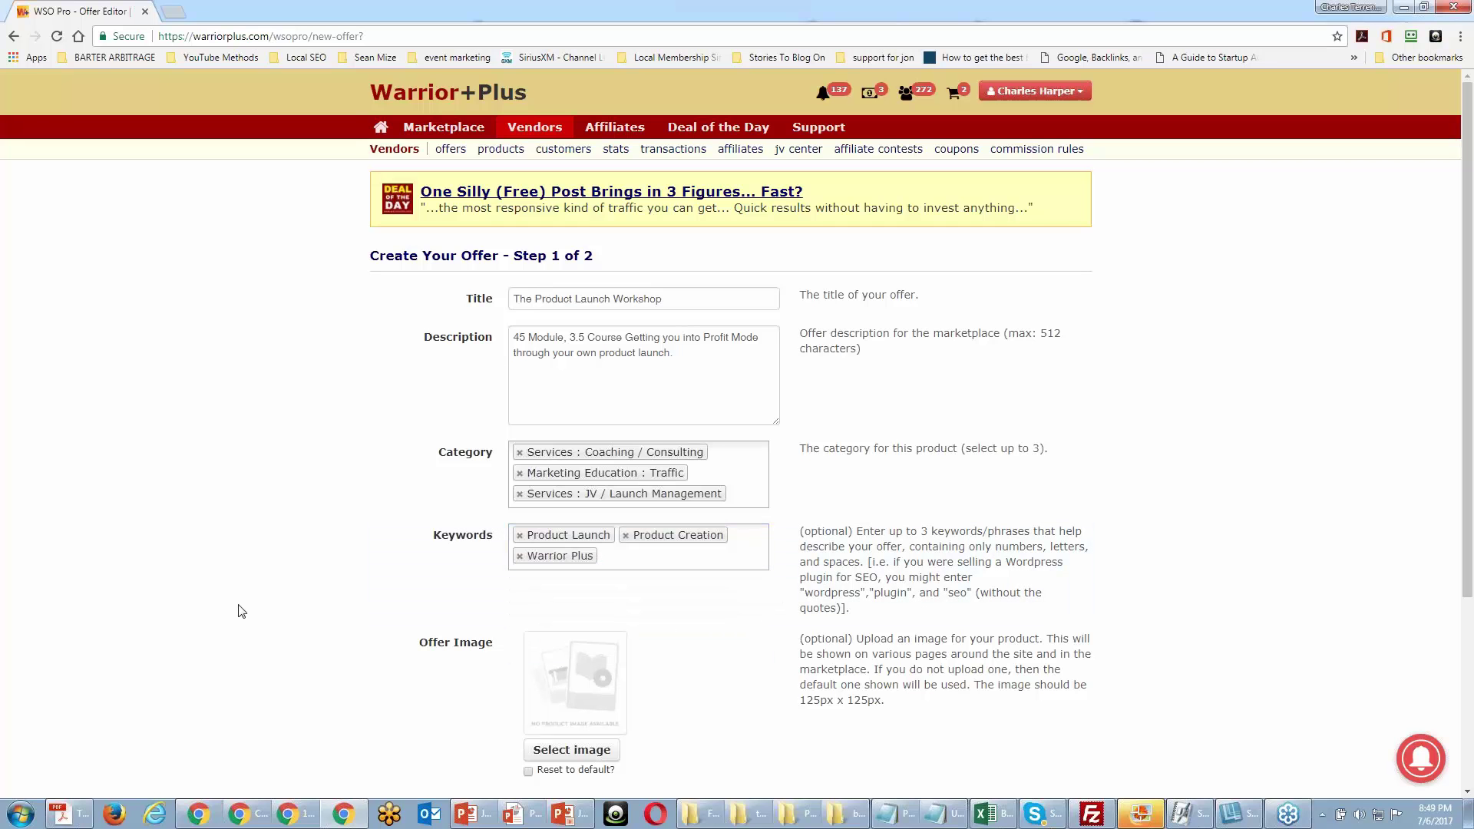
{"action": "scroll", "coordinate": [241, 611], "scroll_direction": "down", "scroll_amount": 1}
{"action": "scroll", "coordinate": [241, 611], "scroll_direction": "up", "scroll_amount": 1}
{"action": "scroll", "coordinate": [711, 544], "scroll_direction": "down", "scroll_amount": 2}
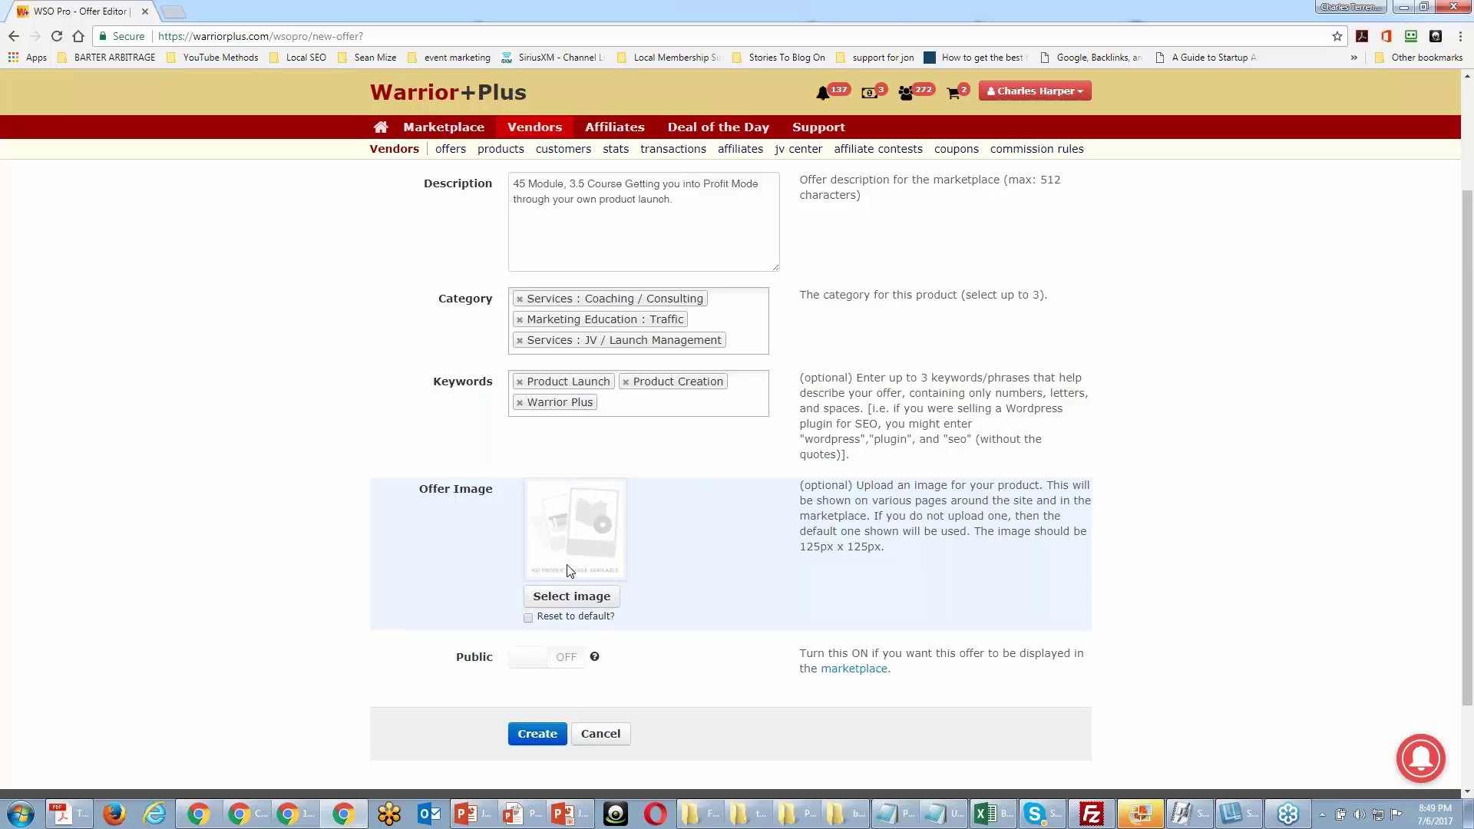
Set the offer image to bundle large.png from the Camtasia 9 Ecovers Bundle folder under Products on the Toshiba Canvio hard drive.
{"action": "left_click", "coordinate": [566, 602]}
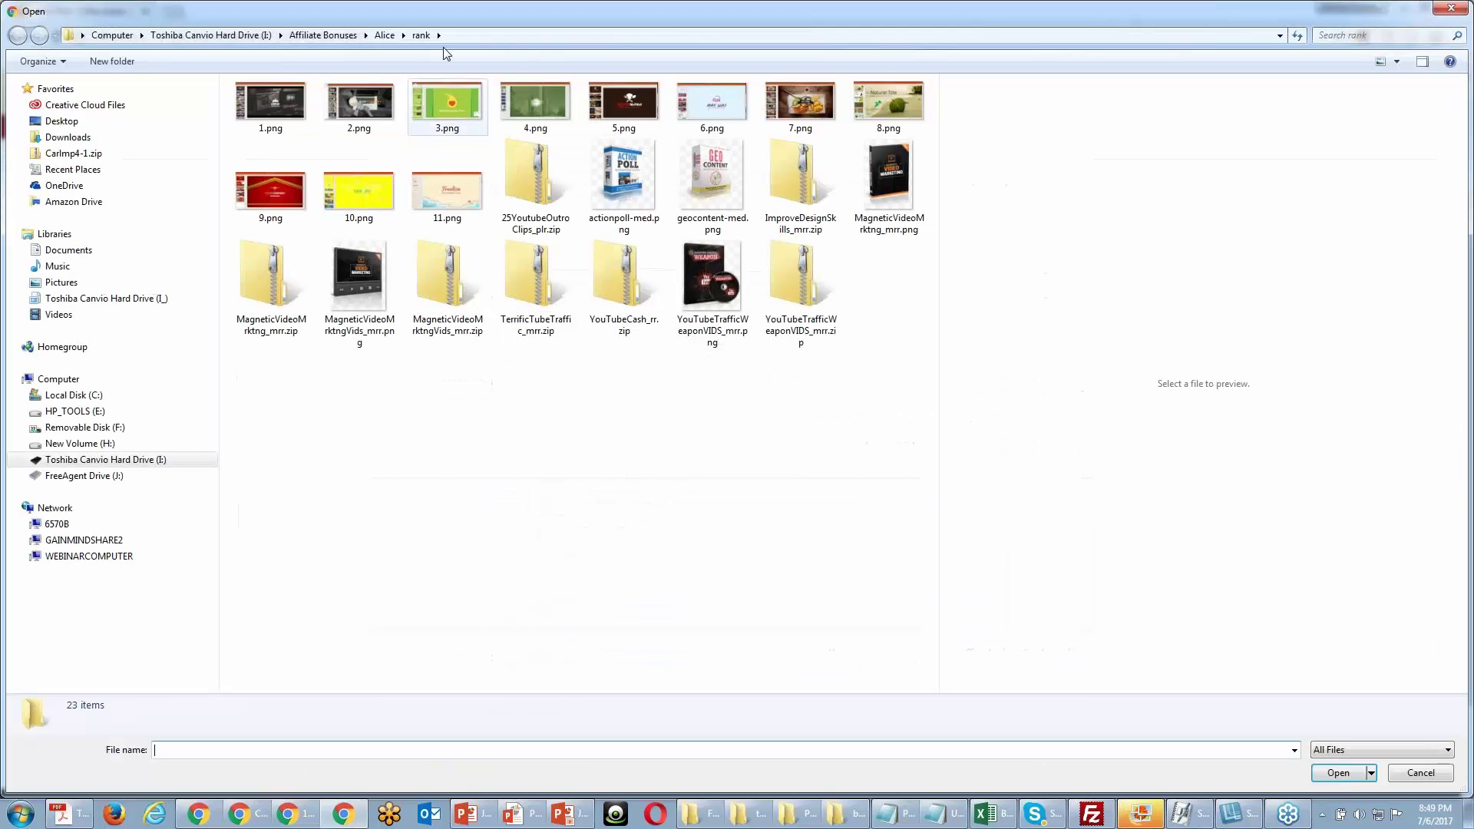
{"action": "left_click", "coordinate": [265, 35]}
{"action": "left_click", "coordinate": [368, 266]}
{"action": "scroll", "coordinate": [370, 269], "scroll_direction": "down", "scroll_amount": 14}
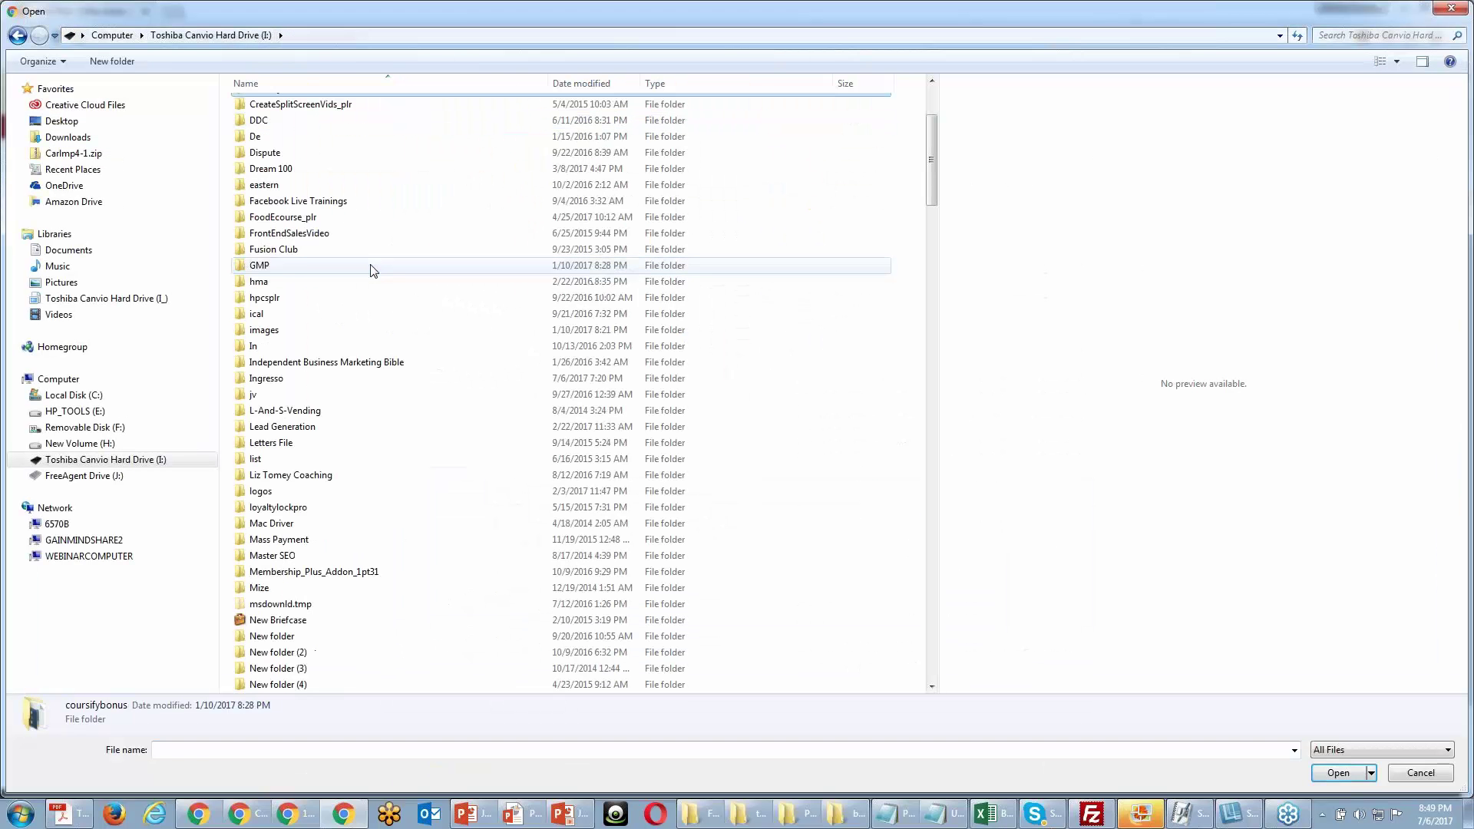
{"action": "scroll", "coordinate": [370, 268], "scroll_direction": "down", "scroll_amount": 4}
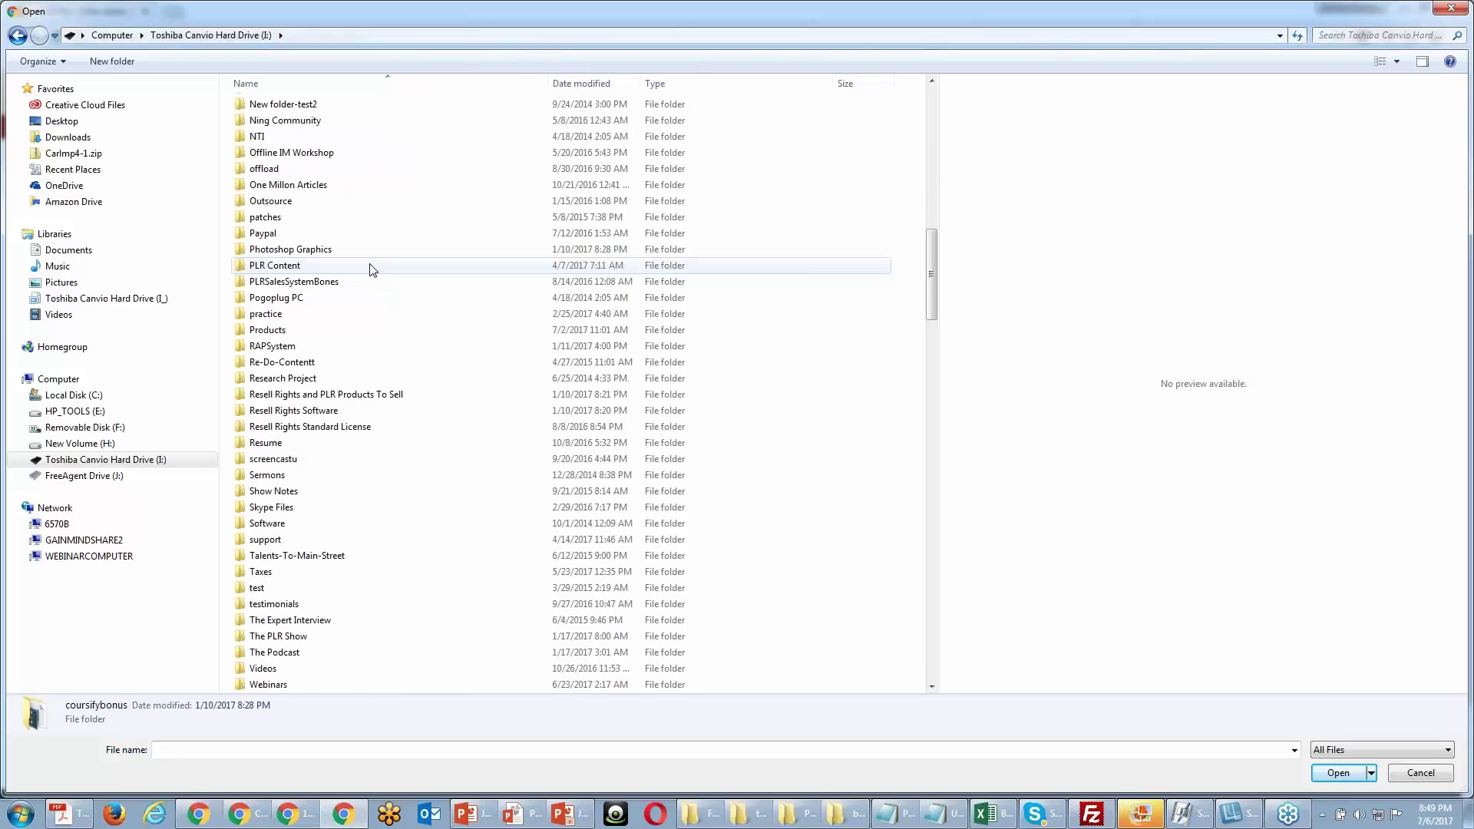
{"action": "double_click", "coordinate": [322, 331]}
{"action": "scroll", "coordinate": [321, 334], "scroll_direction": "down", "scroll_amount": 7}
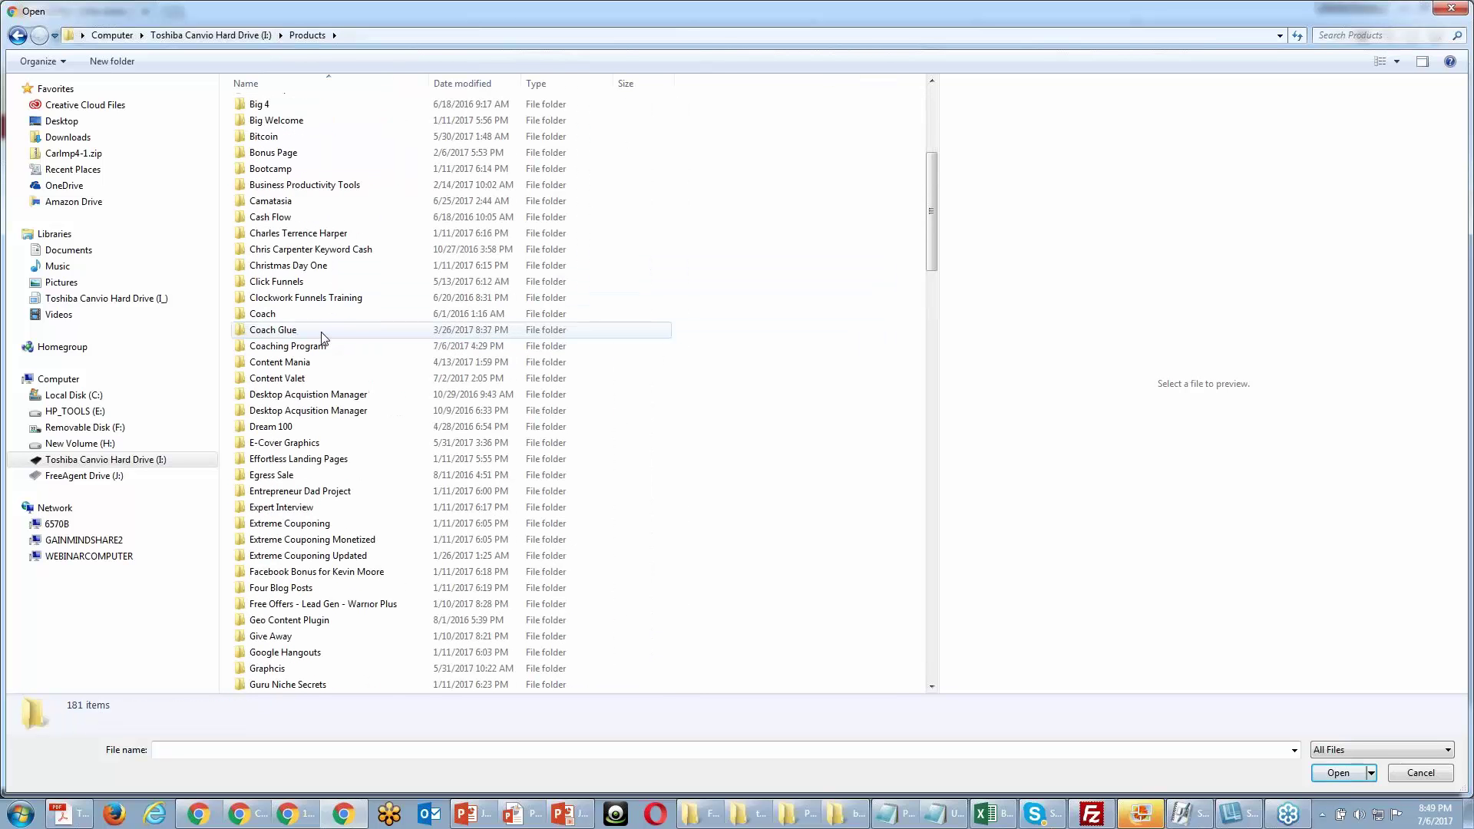
{"action": "scroll", "coordinate": [321, 336], "scroll_direction": "up", "scroll_amount": 1}
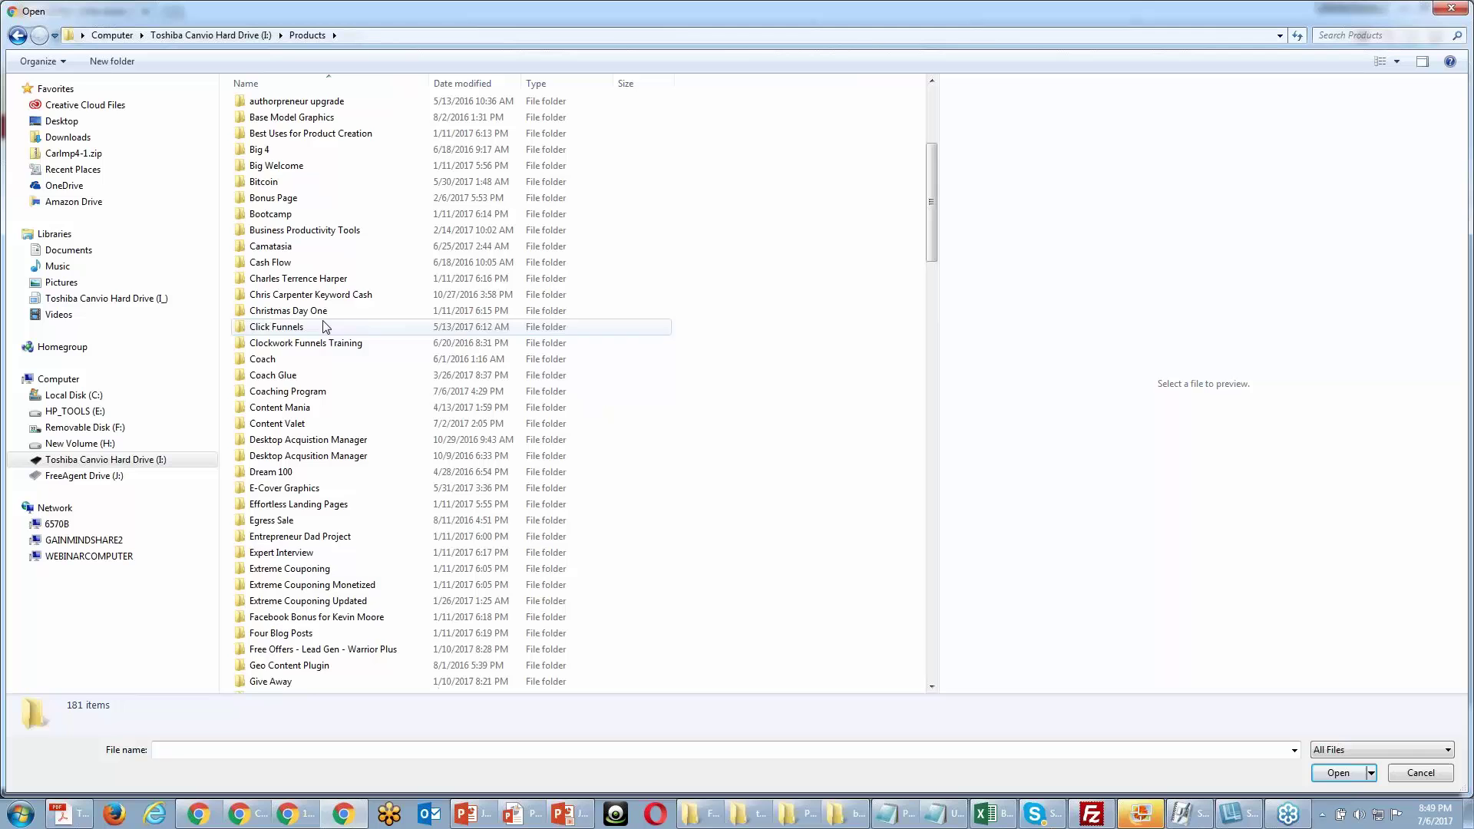
{"action": "double_click", "coordinate": [328, 250]}
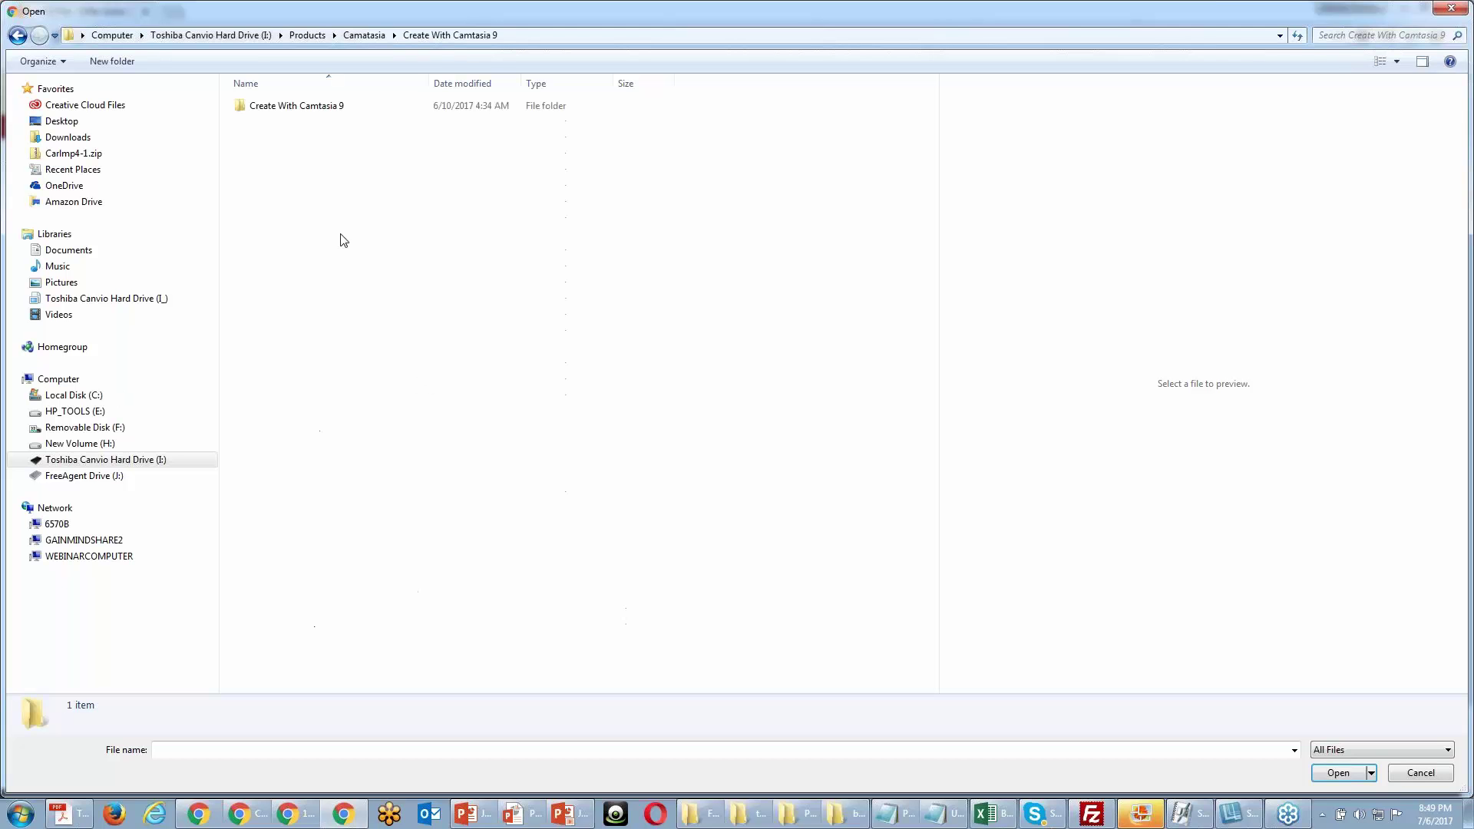
{"action": "double_click", "coordinate": [328, 112]}
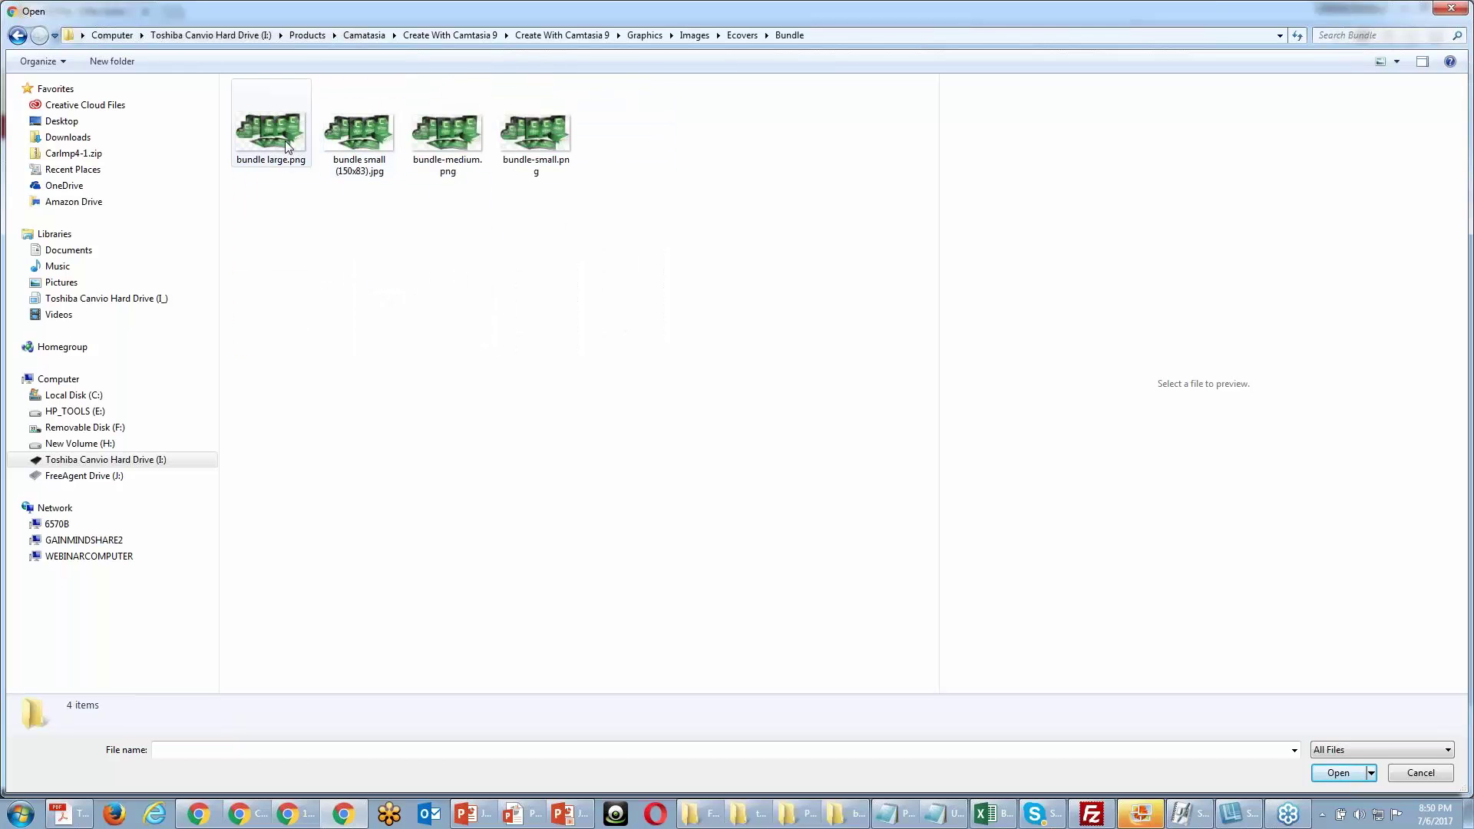
{"action": "left_click", "coordinate": [284, 141]}
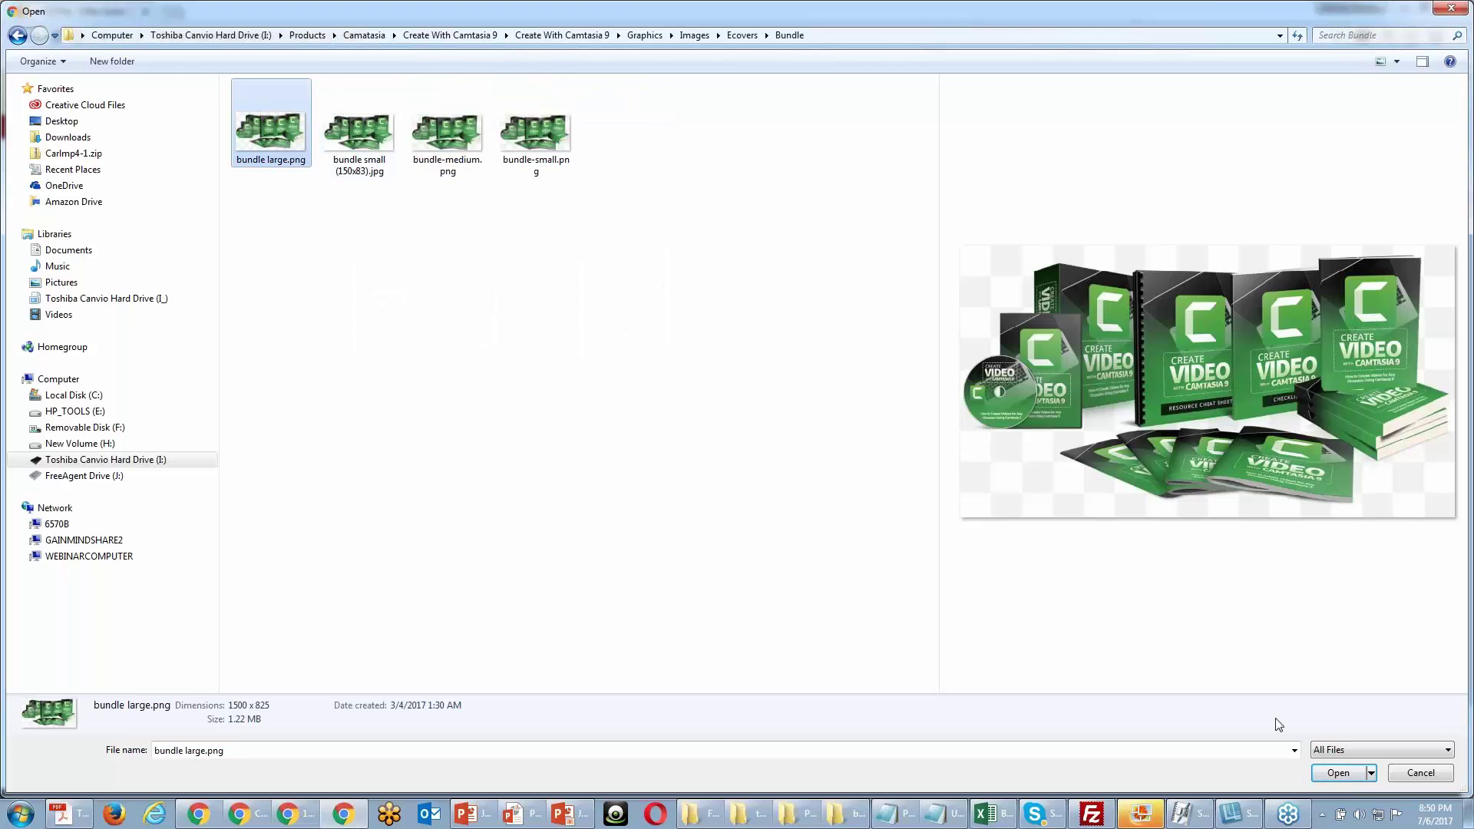
{"action": "left_click", "coordinate": [1334, 771]}
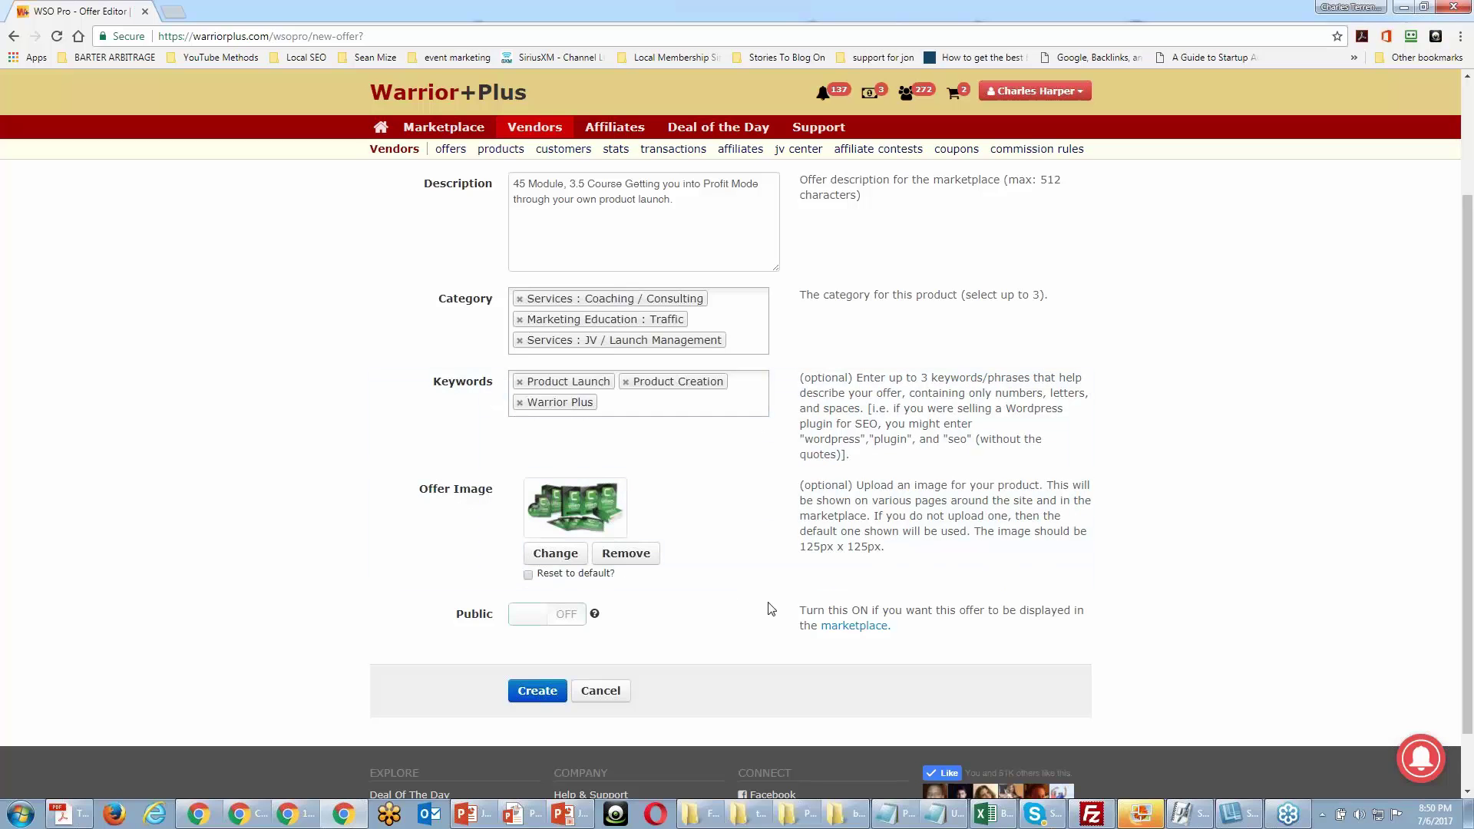
Review the completed offer details and create the offer with Public left off.
{"action": "scroll", "coordinate": [781, 623], "scroll_direction": "up", "scroll_amount": 1}
{"action": "scroll", "coordinate": [781, 623], "scroll_direction": "up", "scroll_amount": 2}
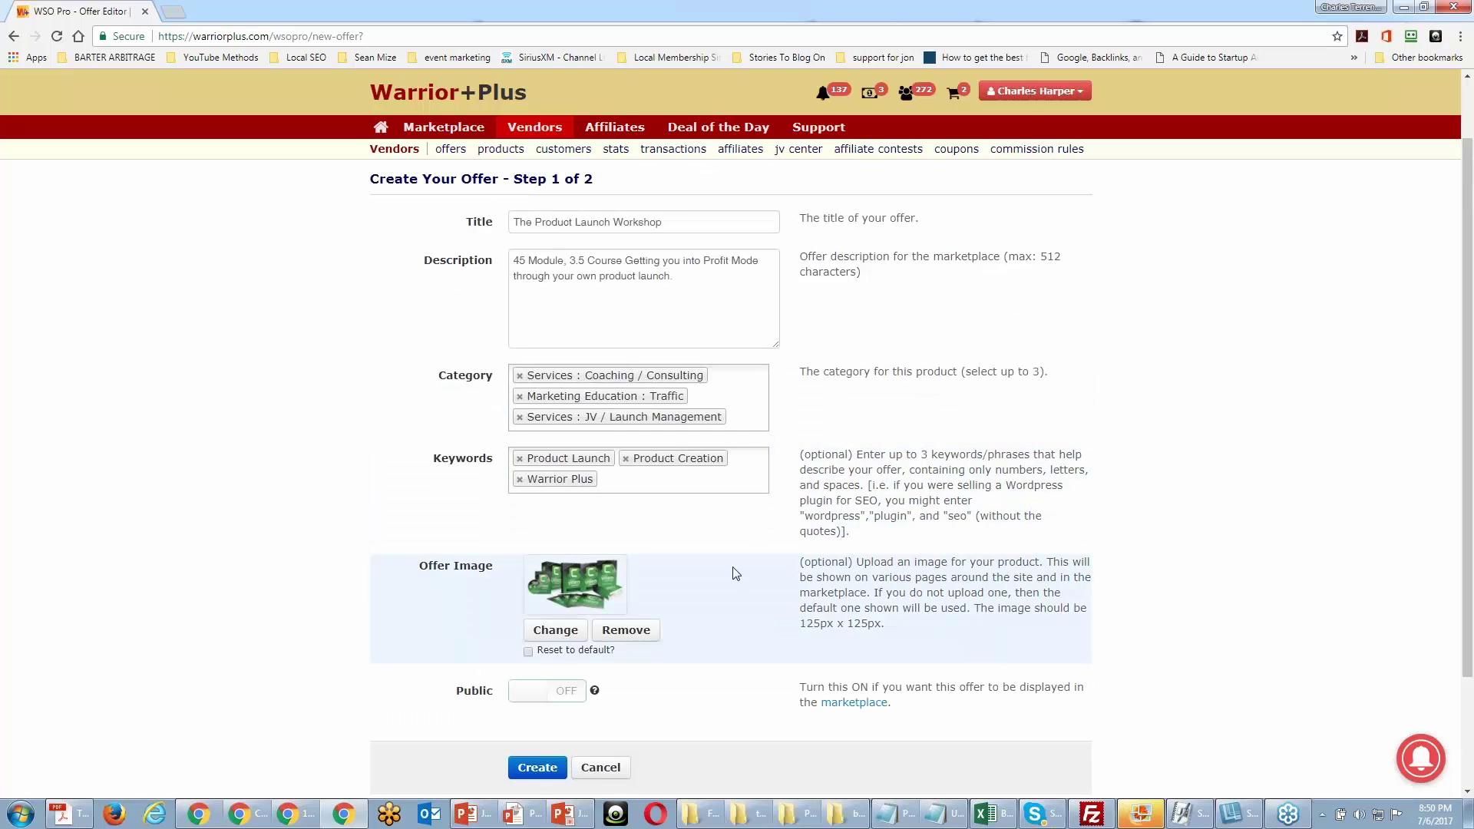
{"action": "scroll", "coordinate": [750, 532], "scroll_direction": "down", "scroll_amount": 3}
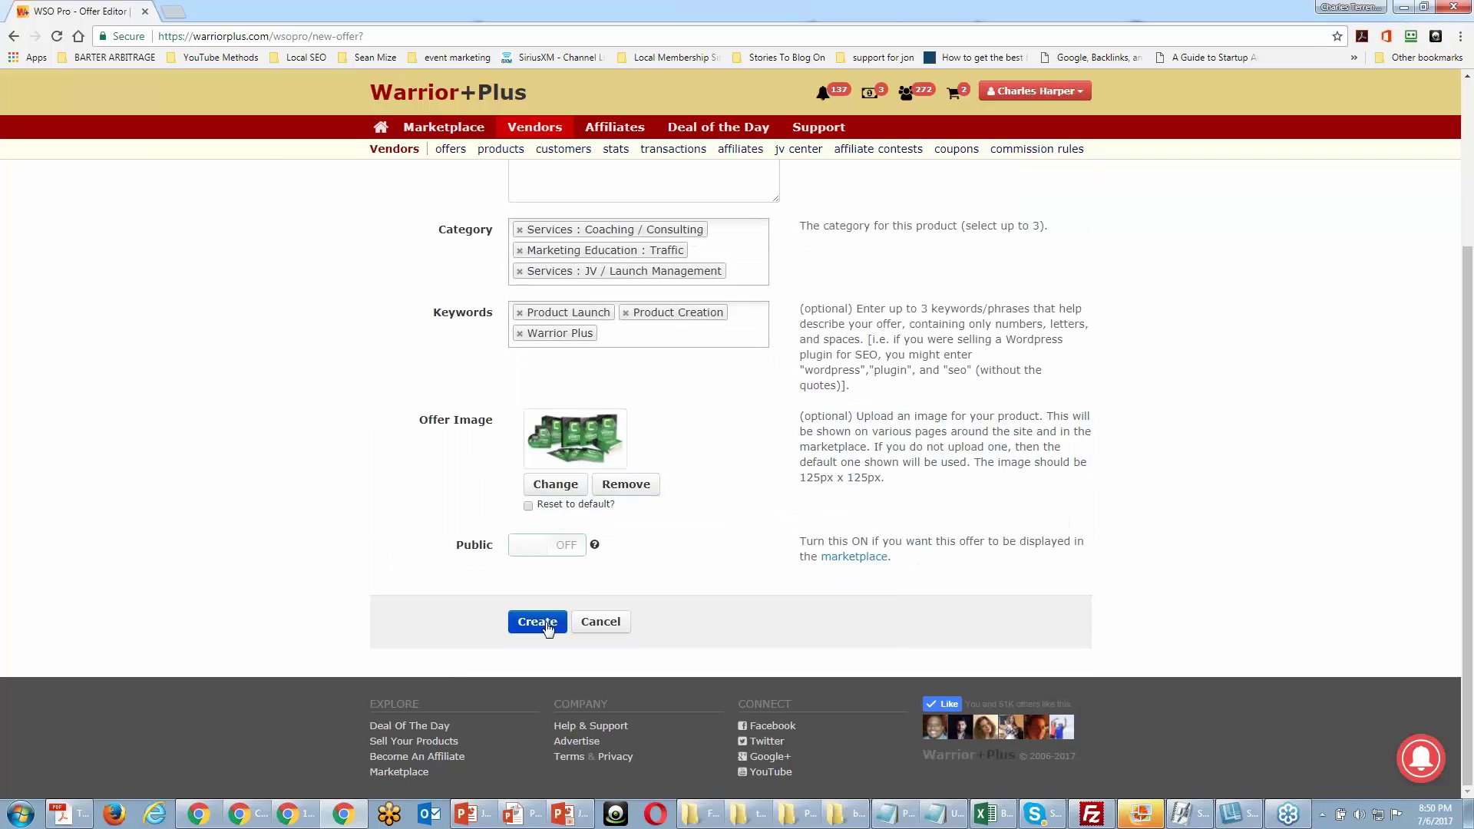
{"action": "left_click", "coordinate": [538, 622]}
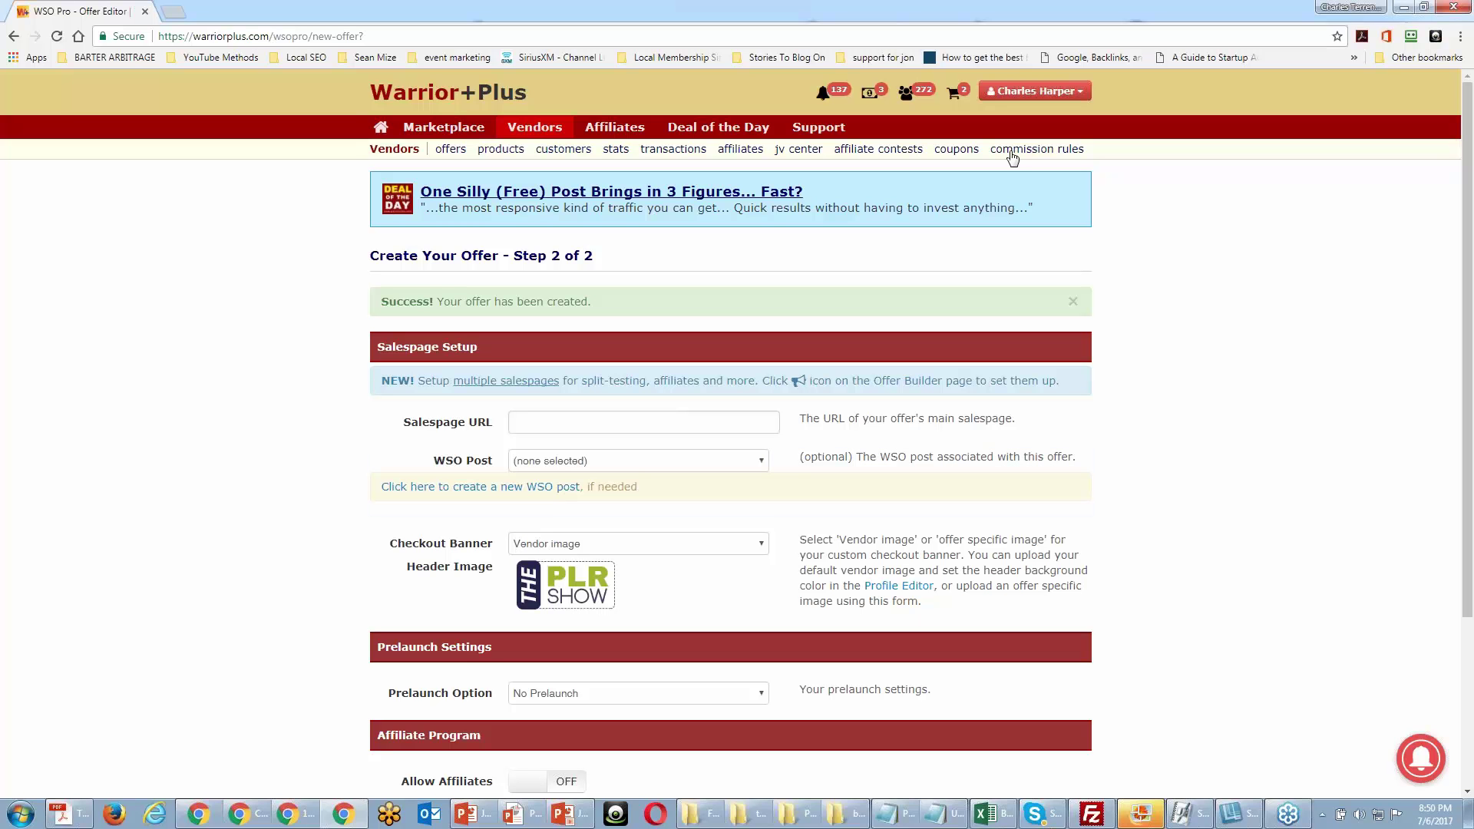
Open the WordPress dashboard at theplrshow.com/wp-admin/ in a separate browser tab.
{"action": "left_click", "coordinate": [170, 13]}
{"action": "left_click", "coordinate": [76, 10]}
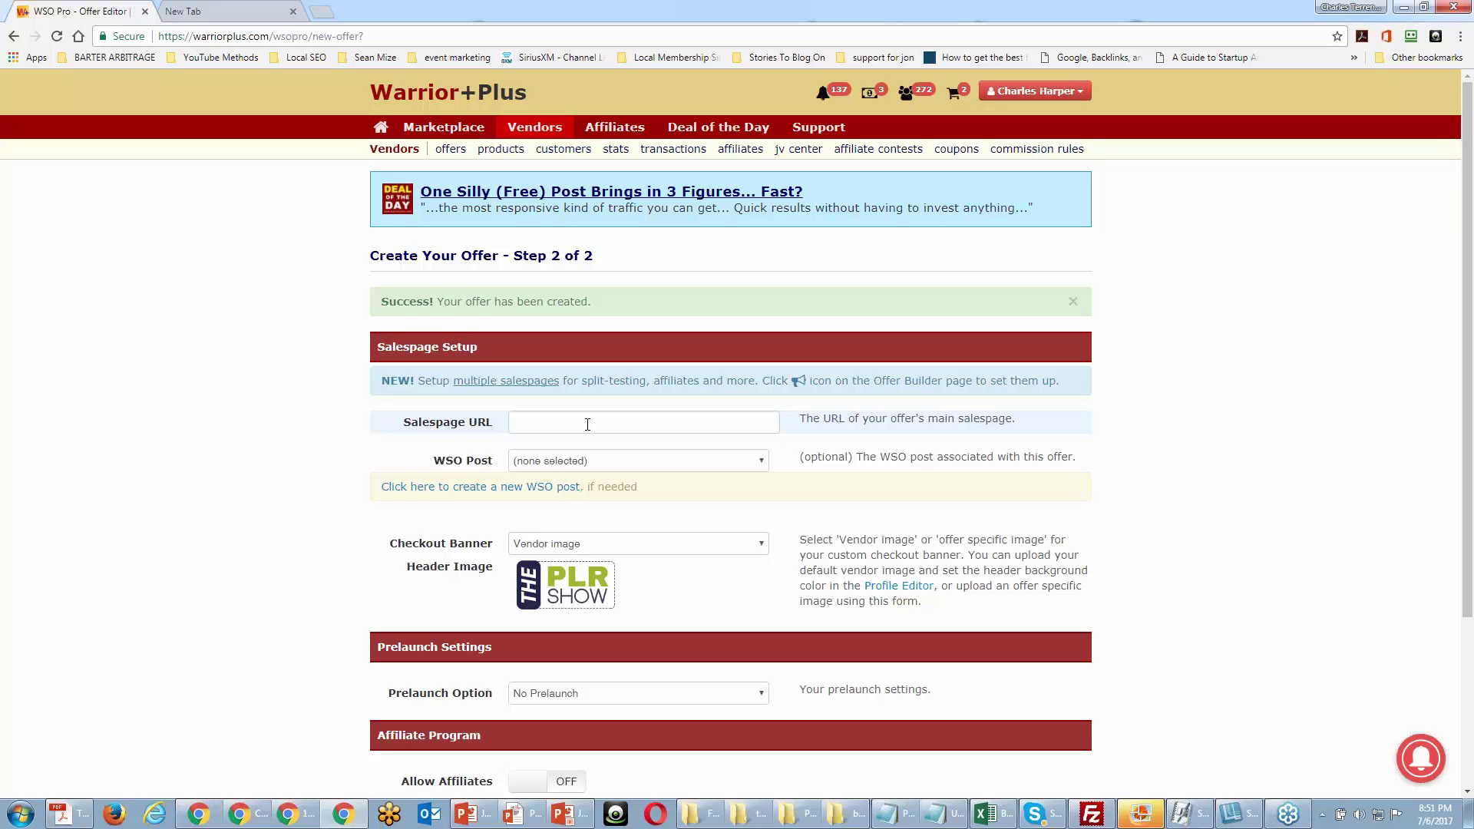
{"action": "left_click", "coordinate": [247, 13]}
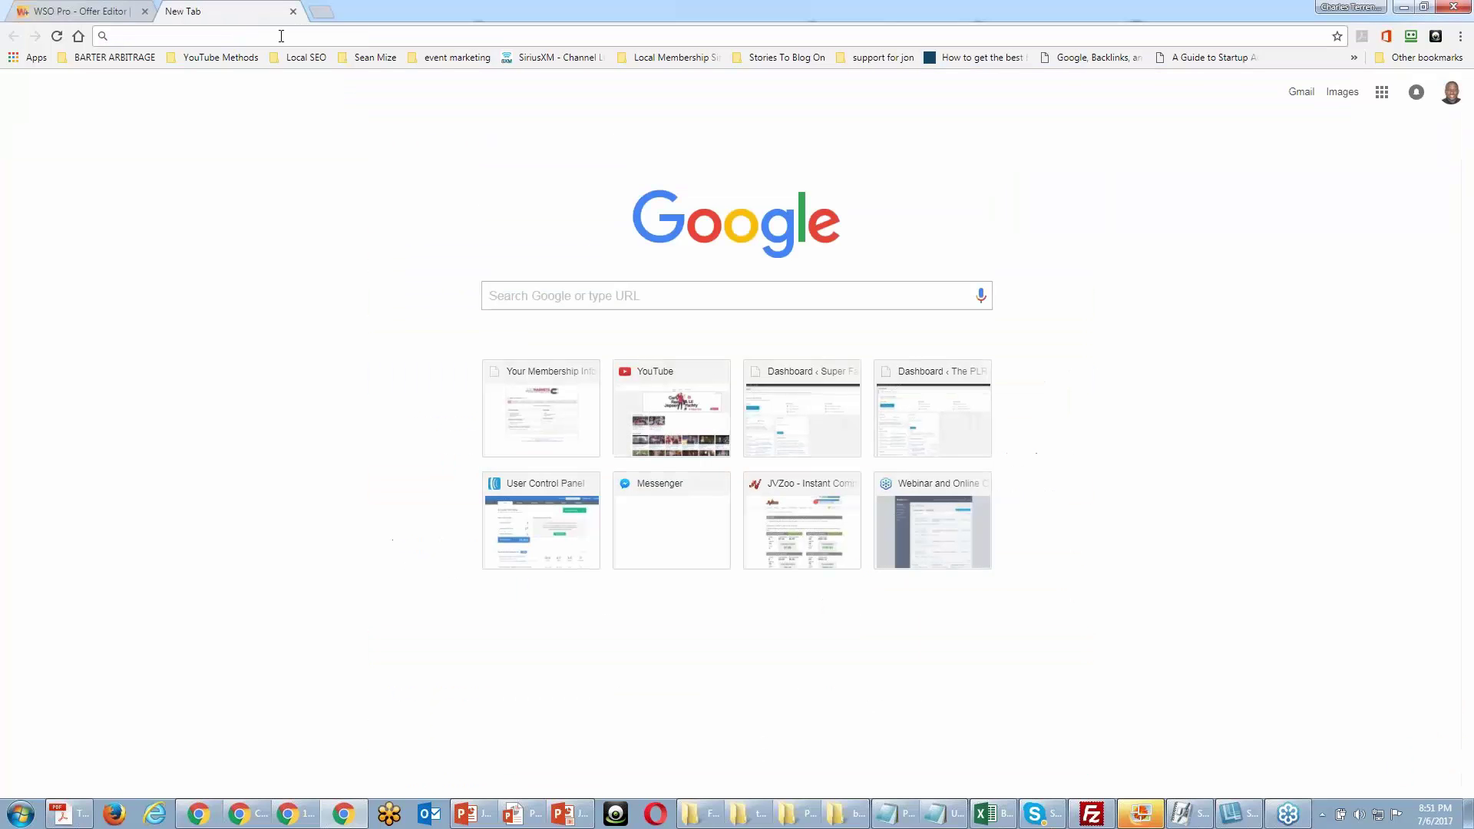
{"action": "type", "text": "theplrshow.com/wp-admin/"}
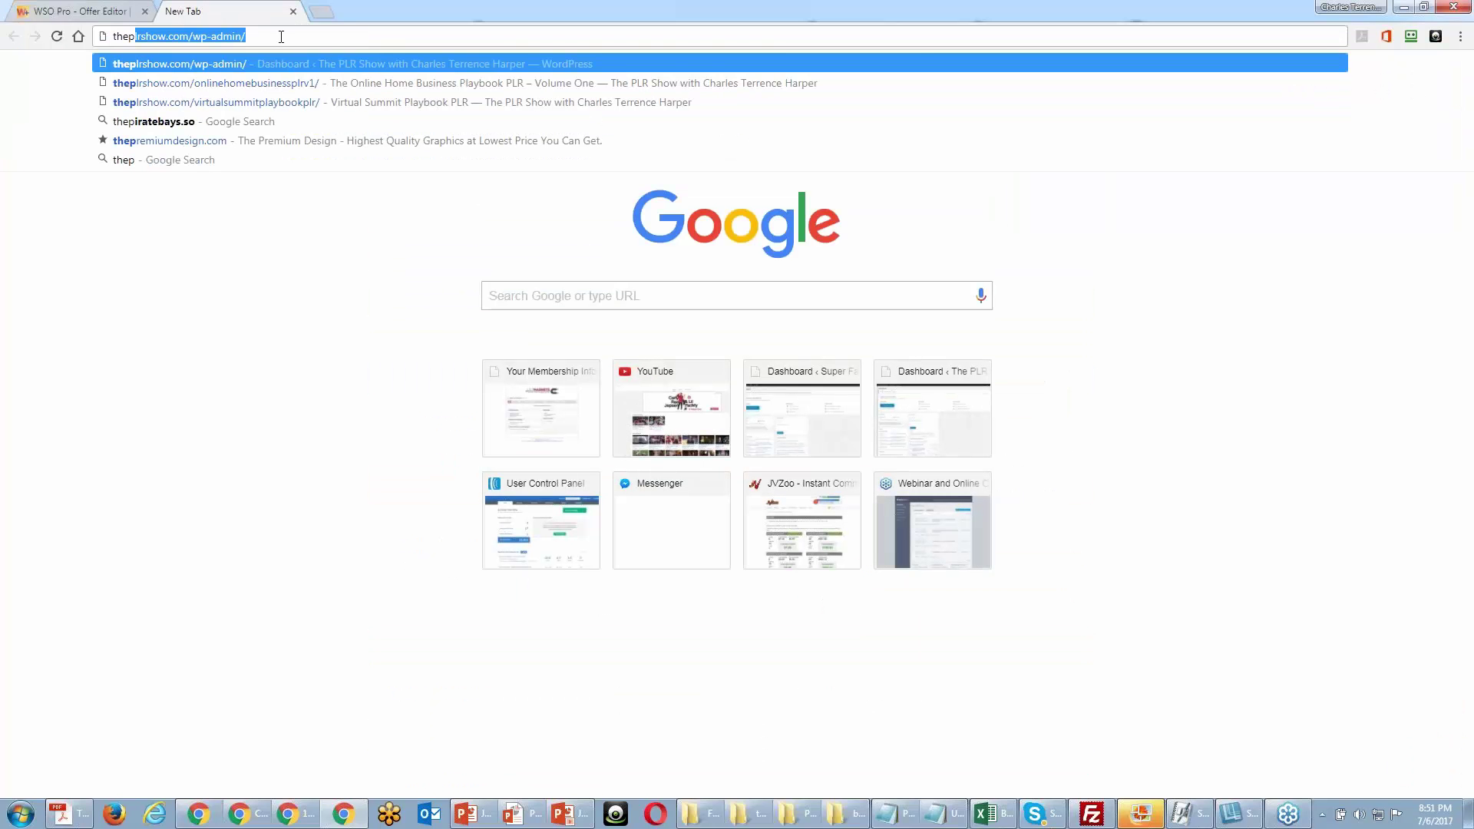
{"action": "key", "text": "Return"}
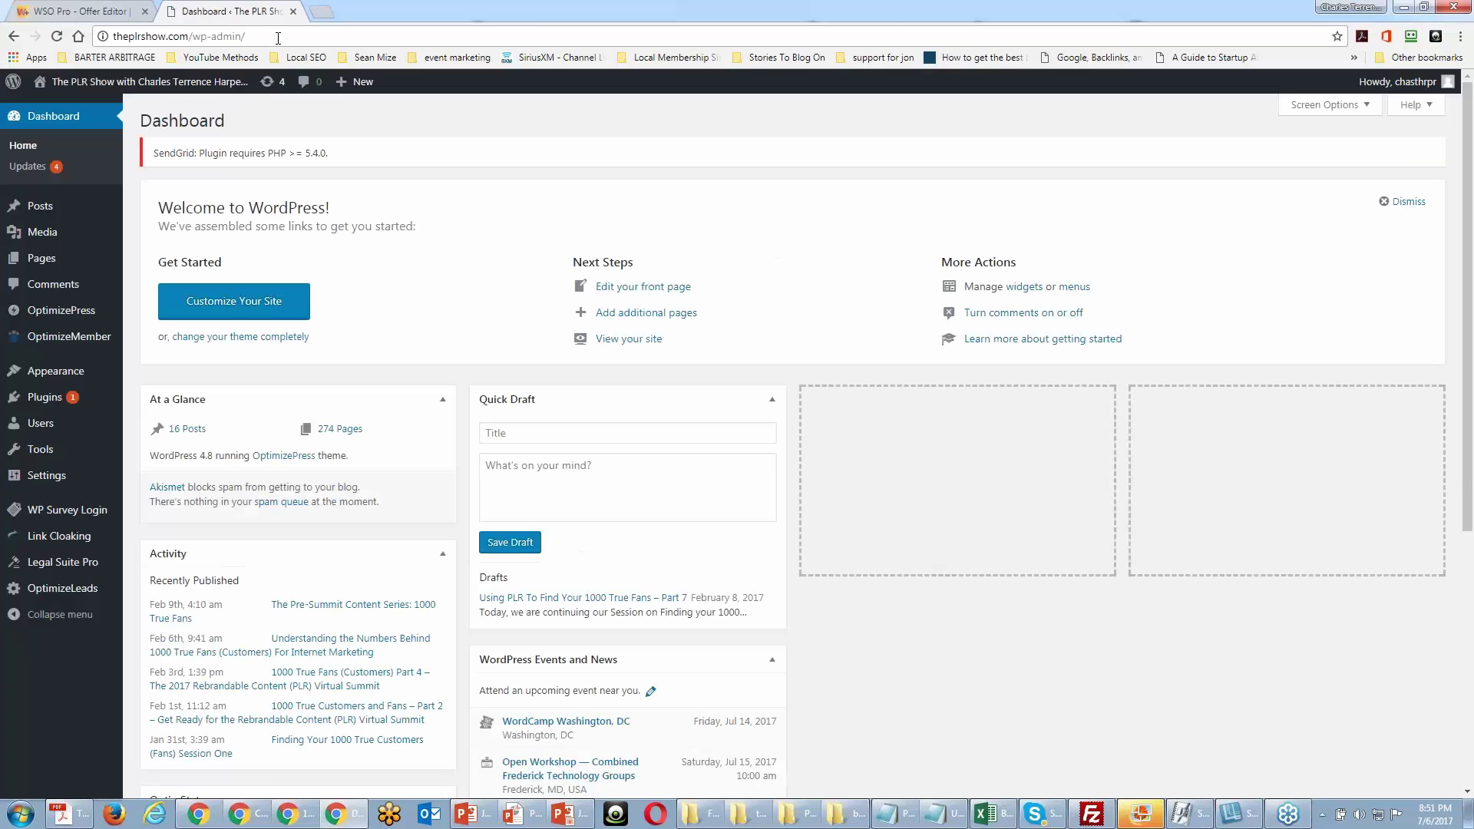
Start a new OptimizePress page from the Video Content Sales Page template.
{"action": "mouse_move", "coordinate": [54, 261]}
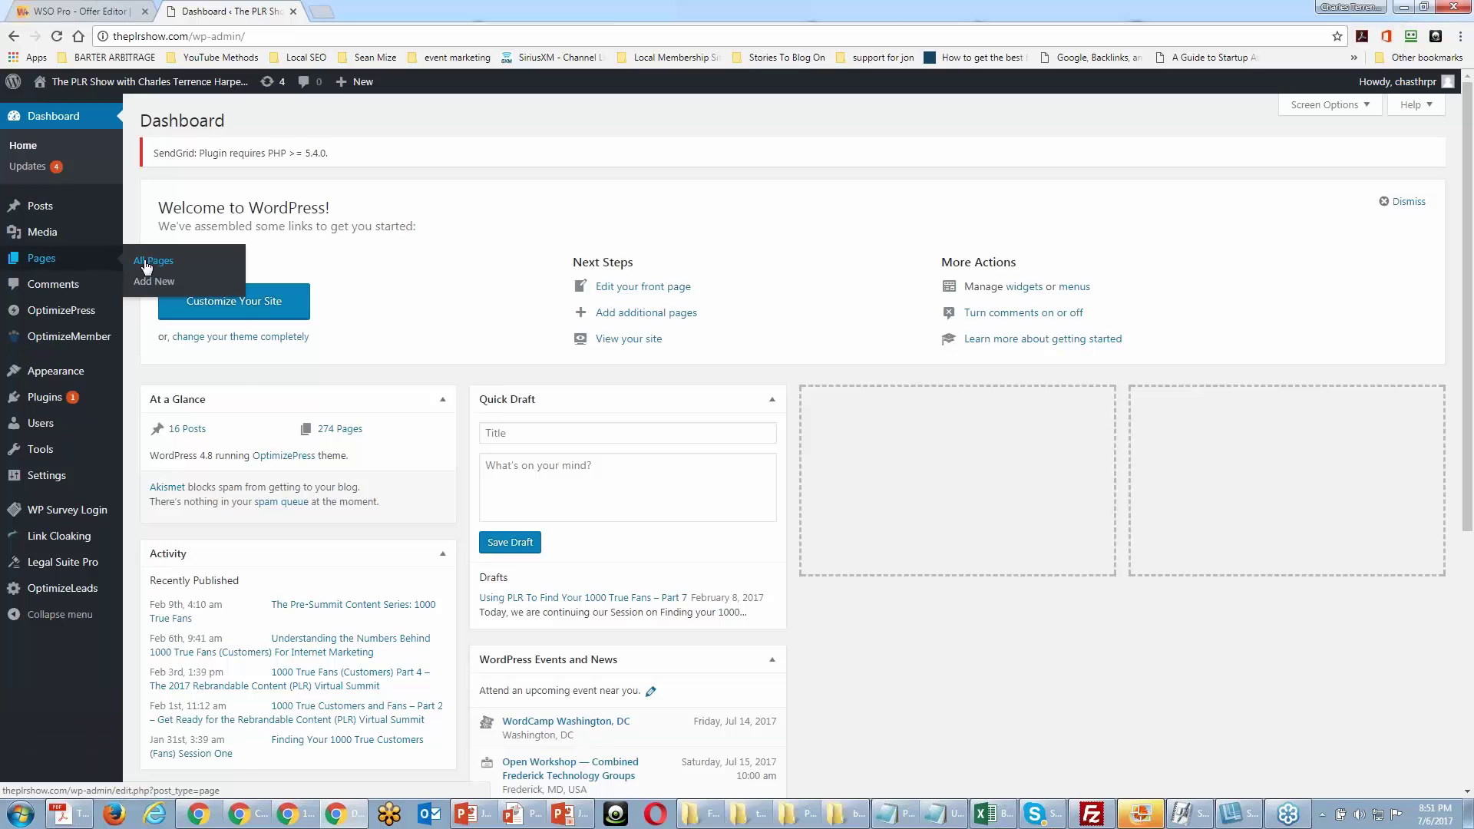
{"action": "mouse_move", "coordinate": [87, 345]}
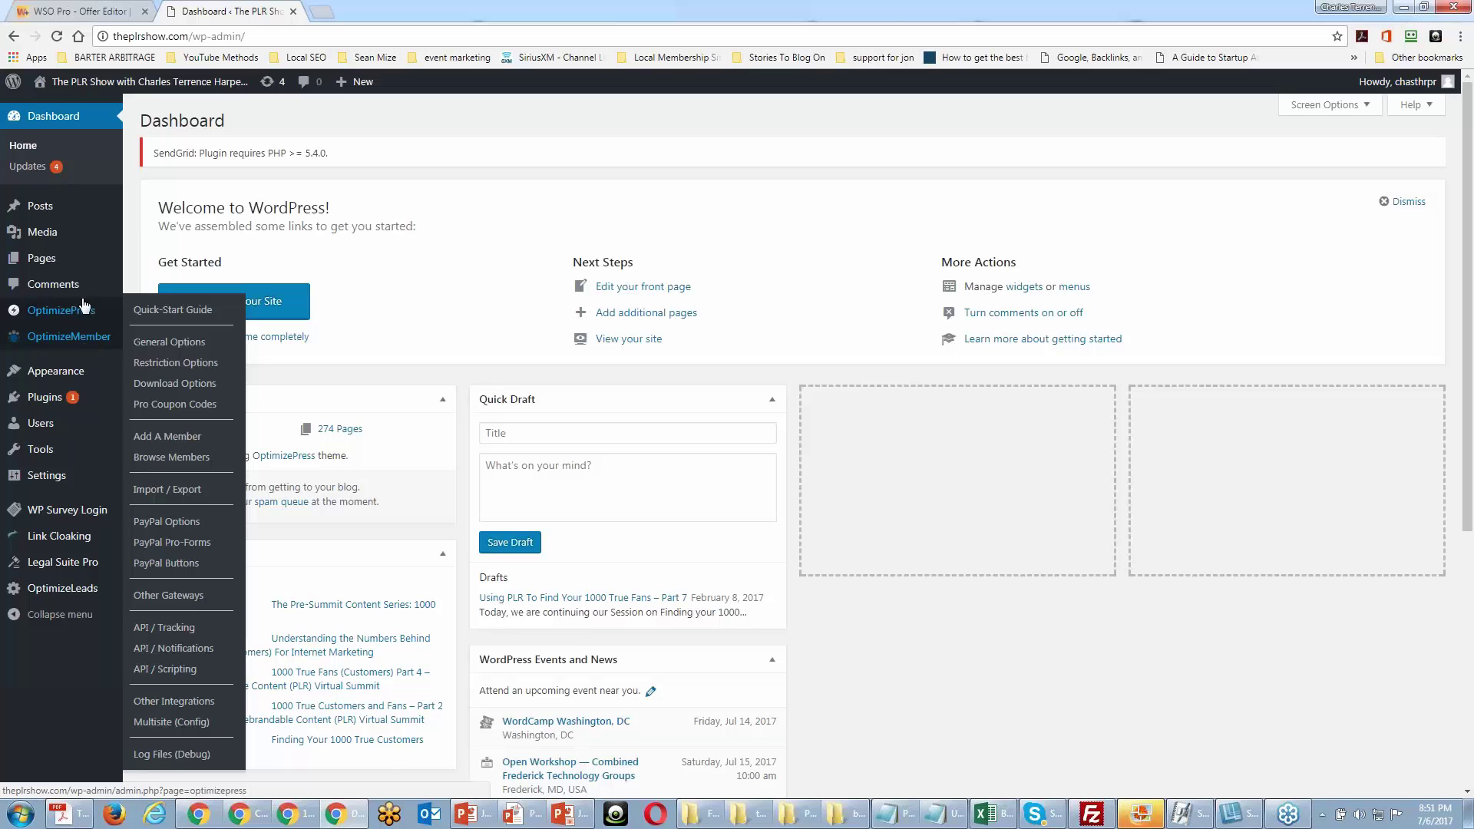
{"action": "mouse_move", "coordinate": [88, 316]}
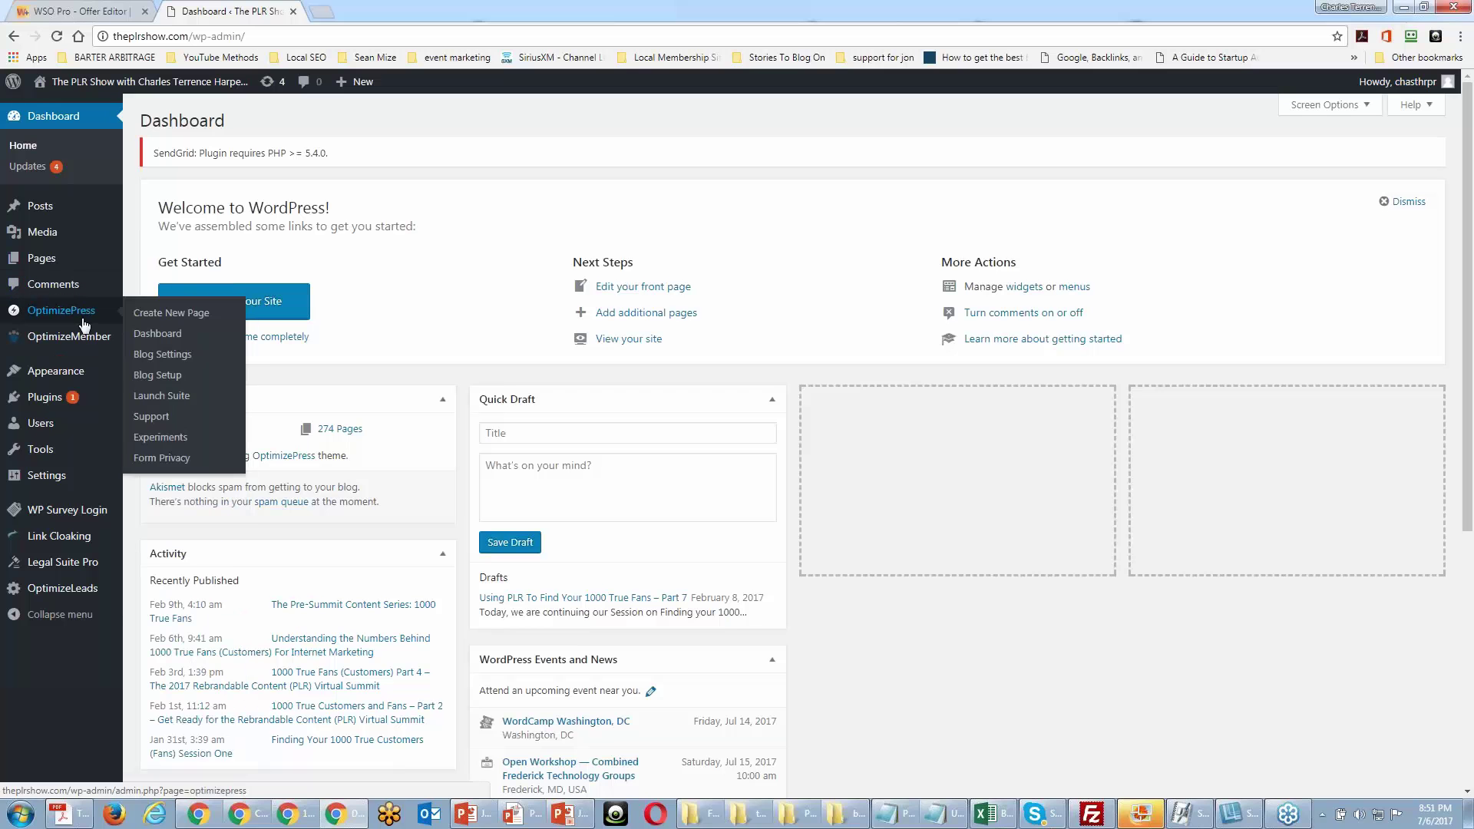
{"action": "left_click", "coordinate": [186, 314]}
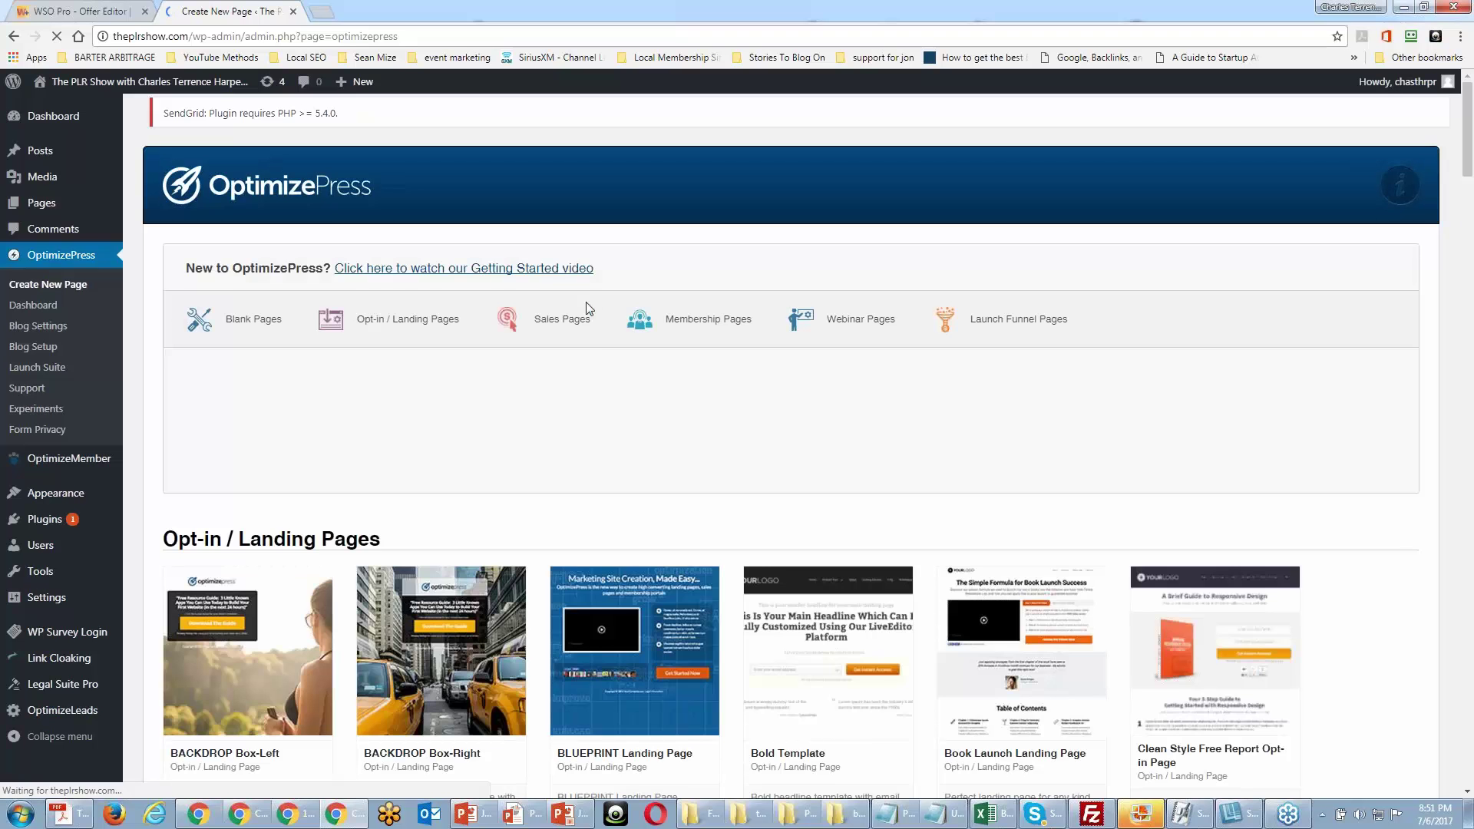
{"action": "scroll", "coordinate": [588, 308], "scroll_direction": "down", "scroll_amount": 6}
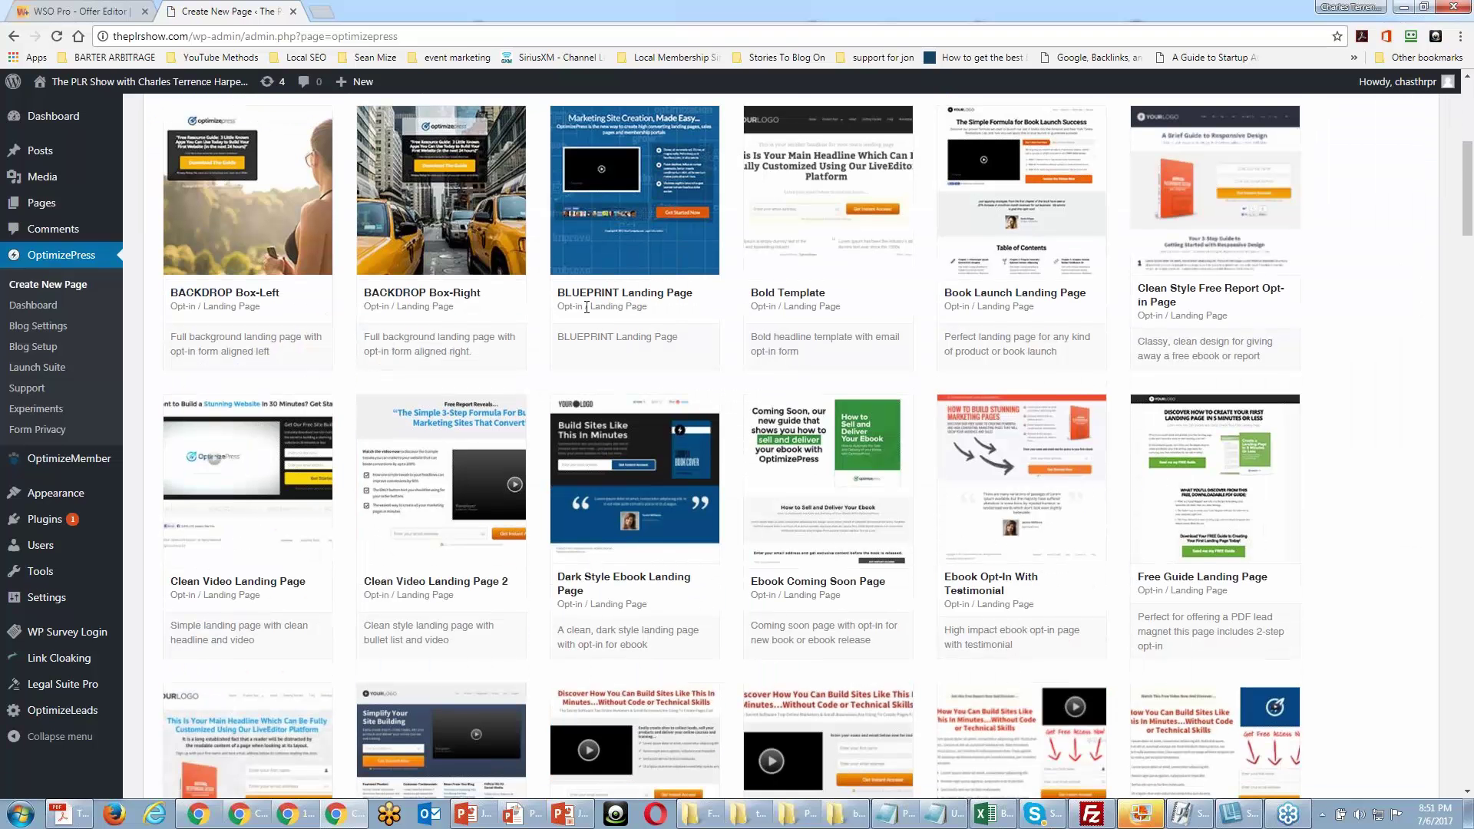
{"action": "scroll", "coordinate": [588, 308], "scroll_direction": "down", "scroll_amount": 15}
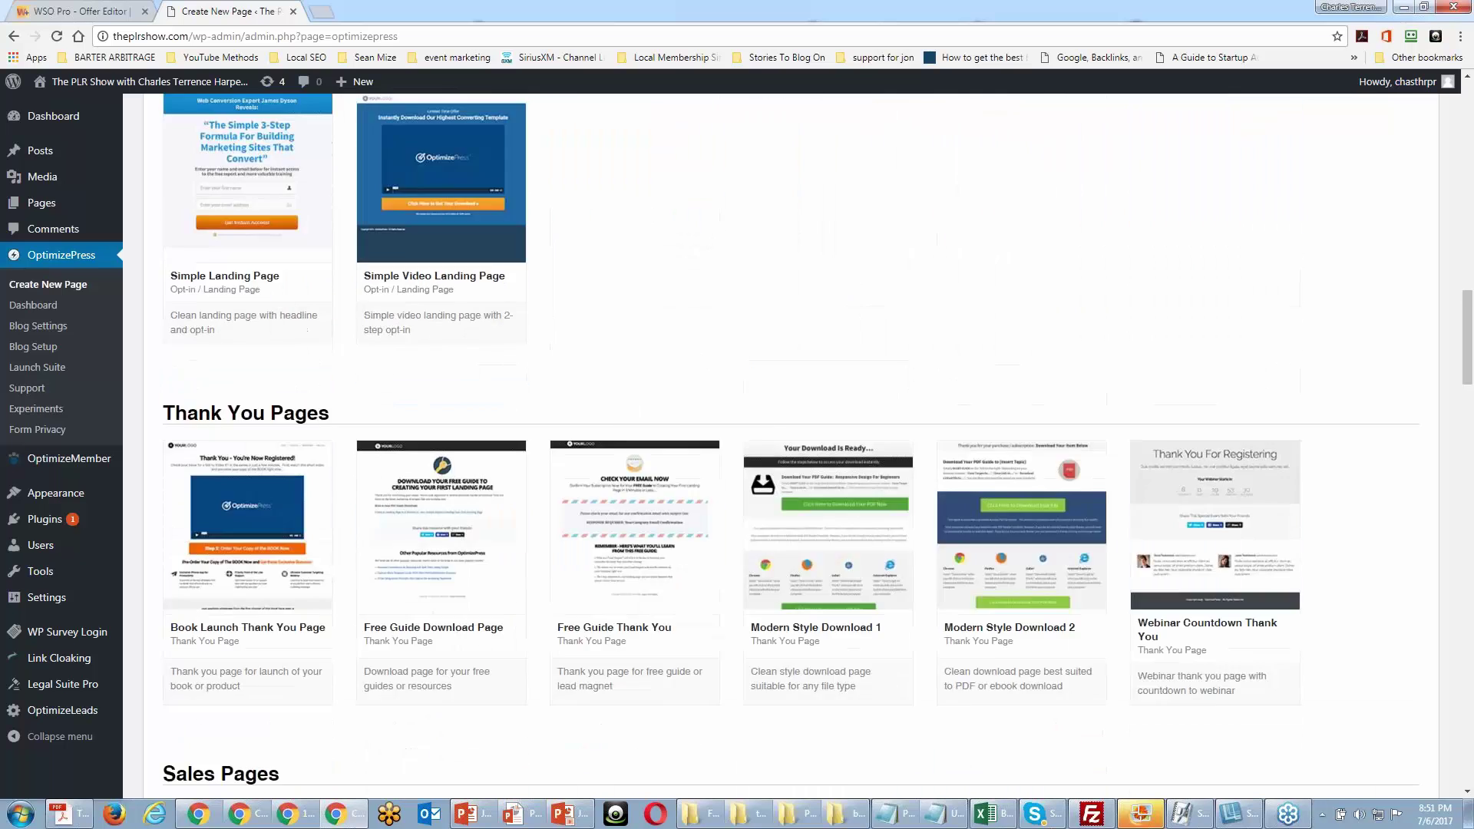
{"action": "scroll", "coordinate": [588, 308], "scroll_direction": "down", "scroll_amount": 8}
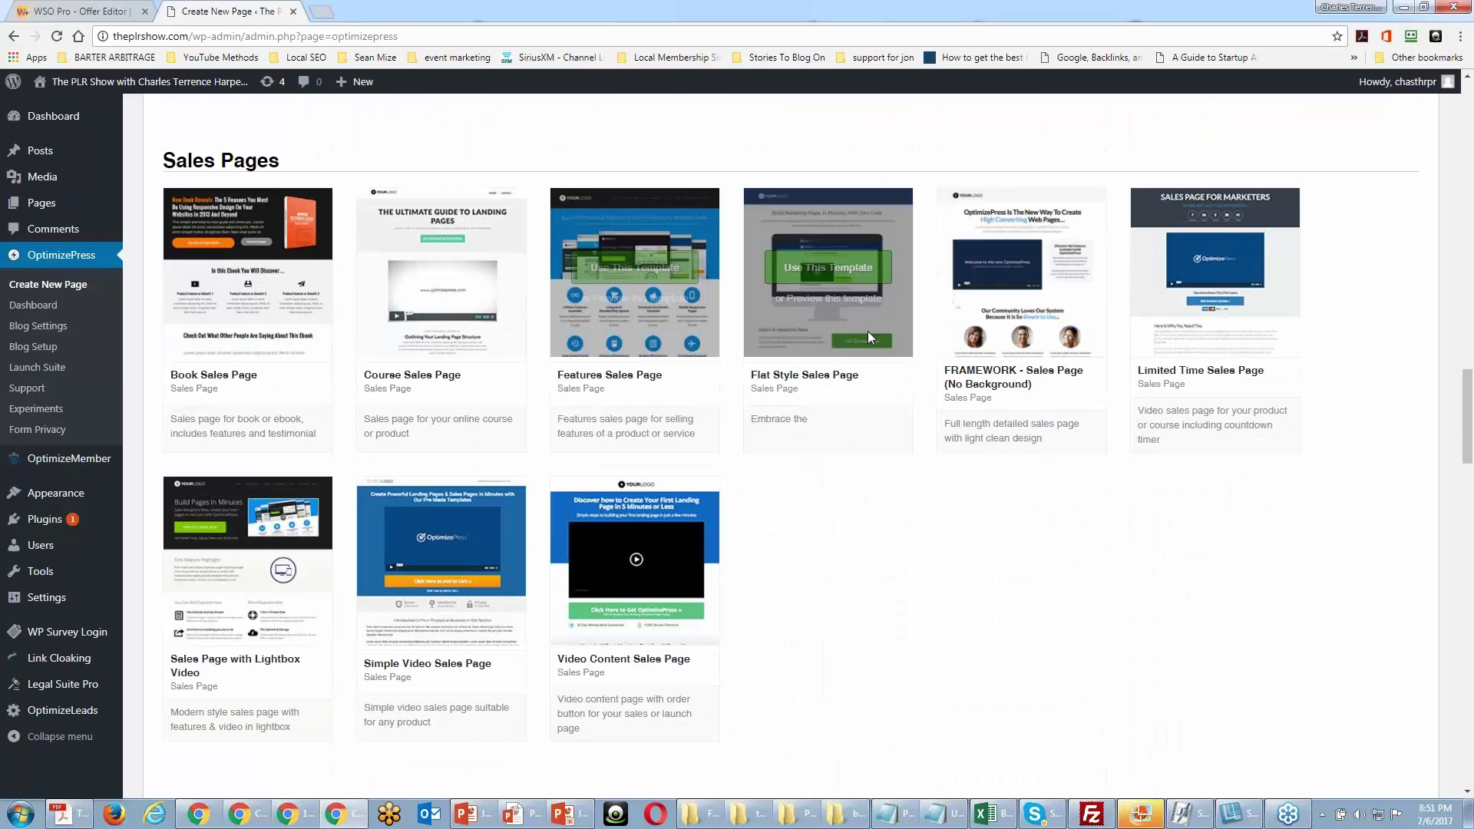
{"action": "scroll", "coordinate": [541, 293], "scroll_direction": "down", "scroll_amount": 2}
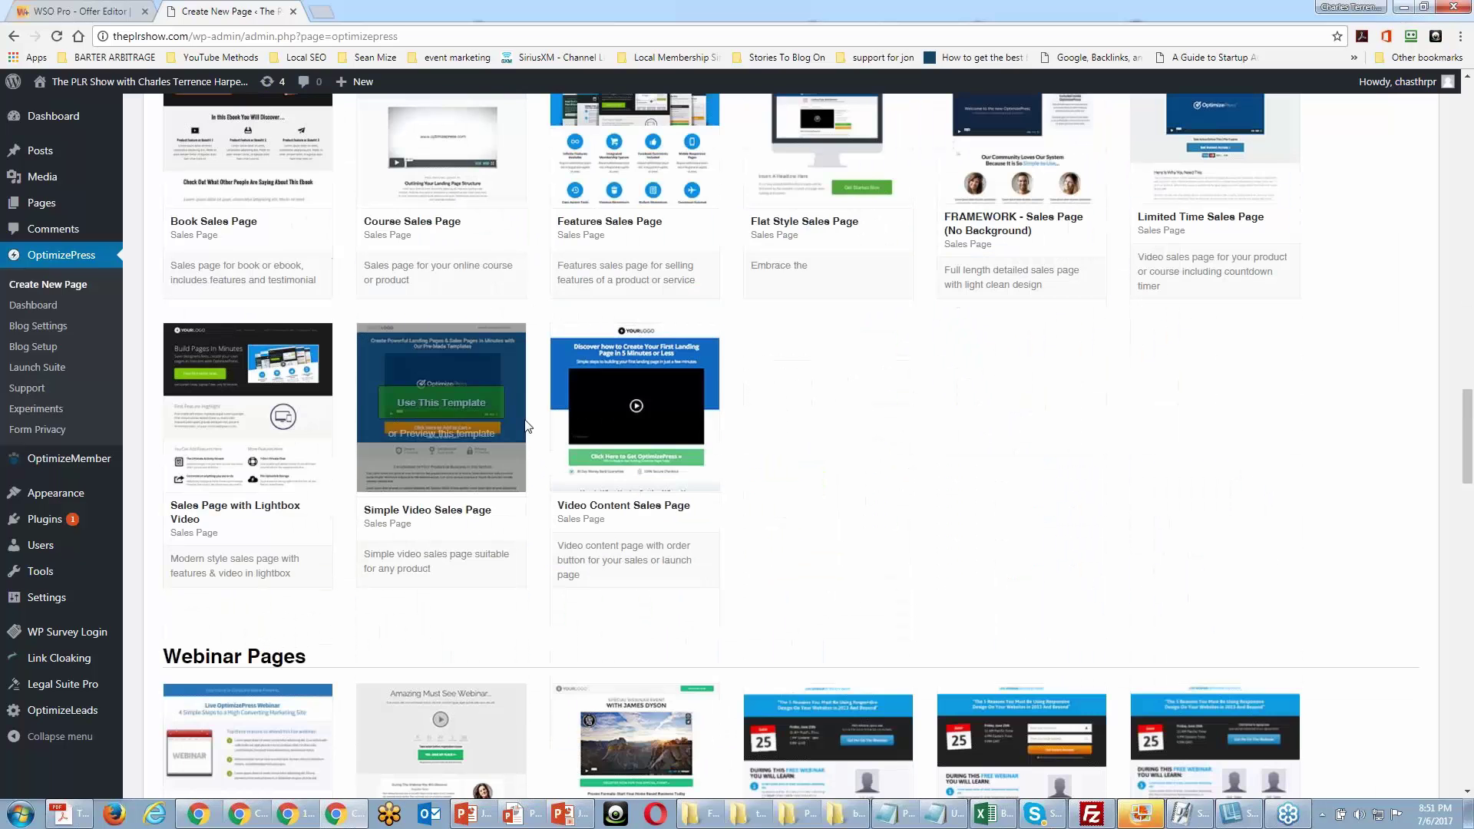
{"action": "left_click", "coordinate": [631, 407]}
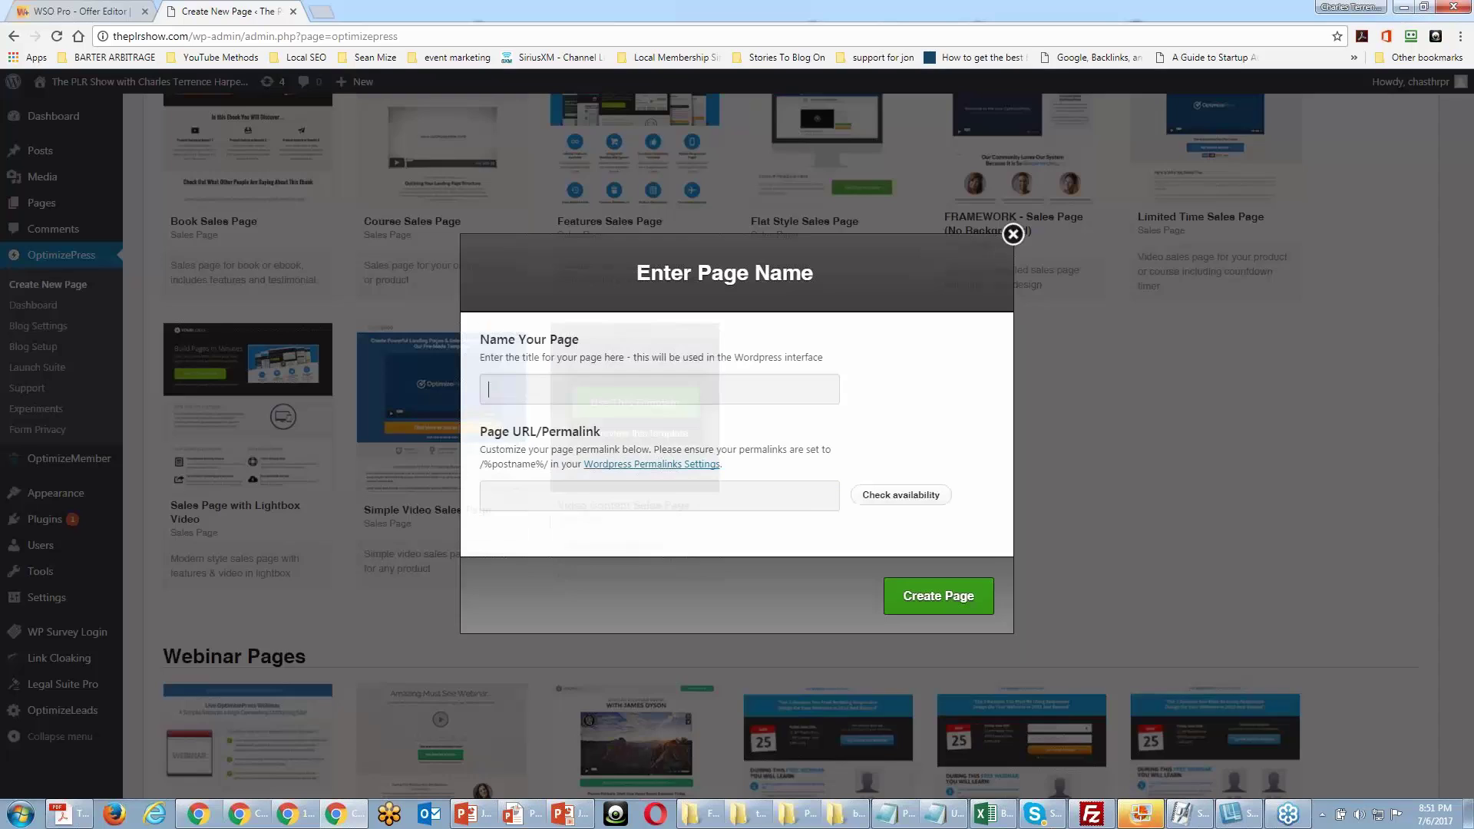
Name the page productlaunchworkshop and create it with the matching permalink.
{"action": "left_click", "coordinate": [549, 386]}
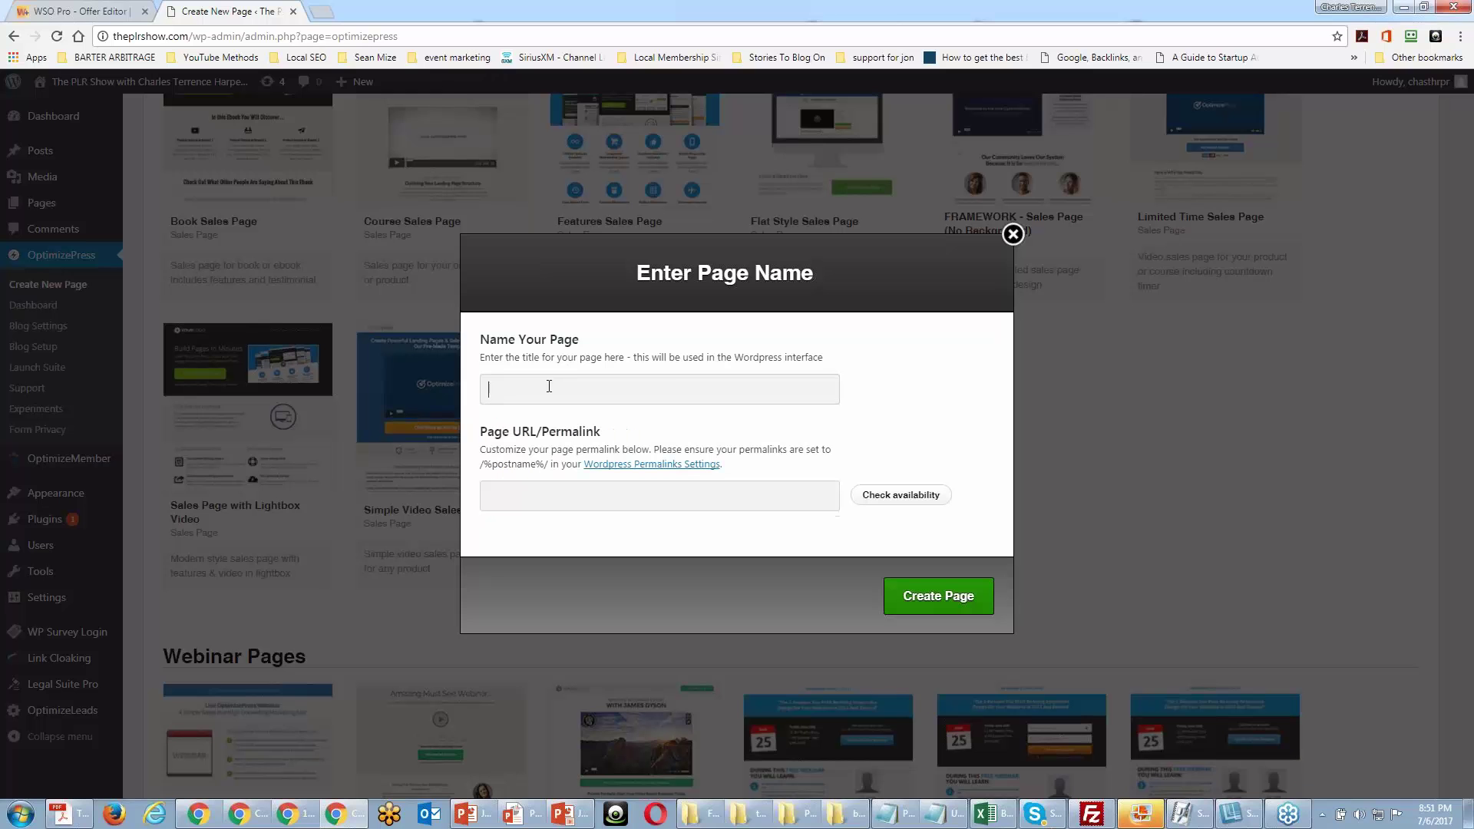
{"action": "type", "text": "productlaunchworkshop"}
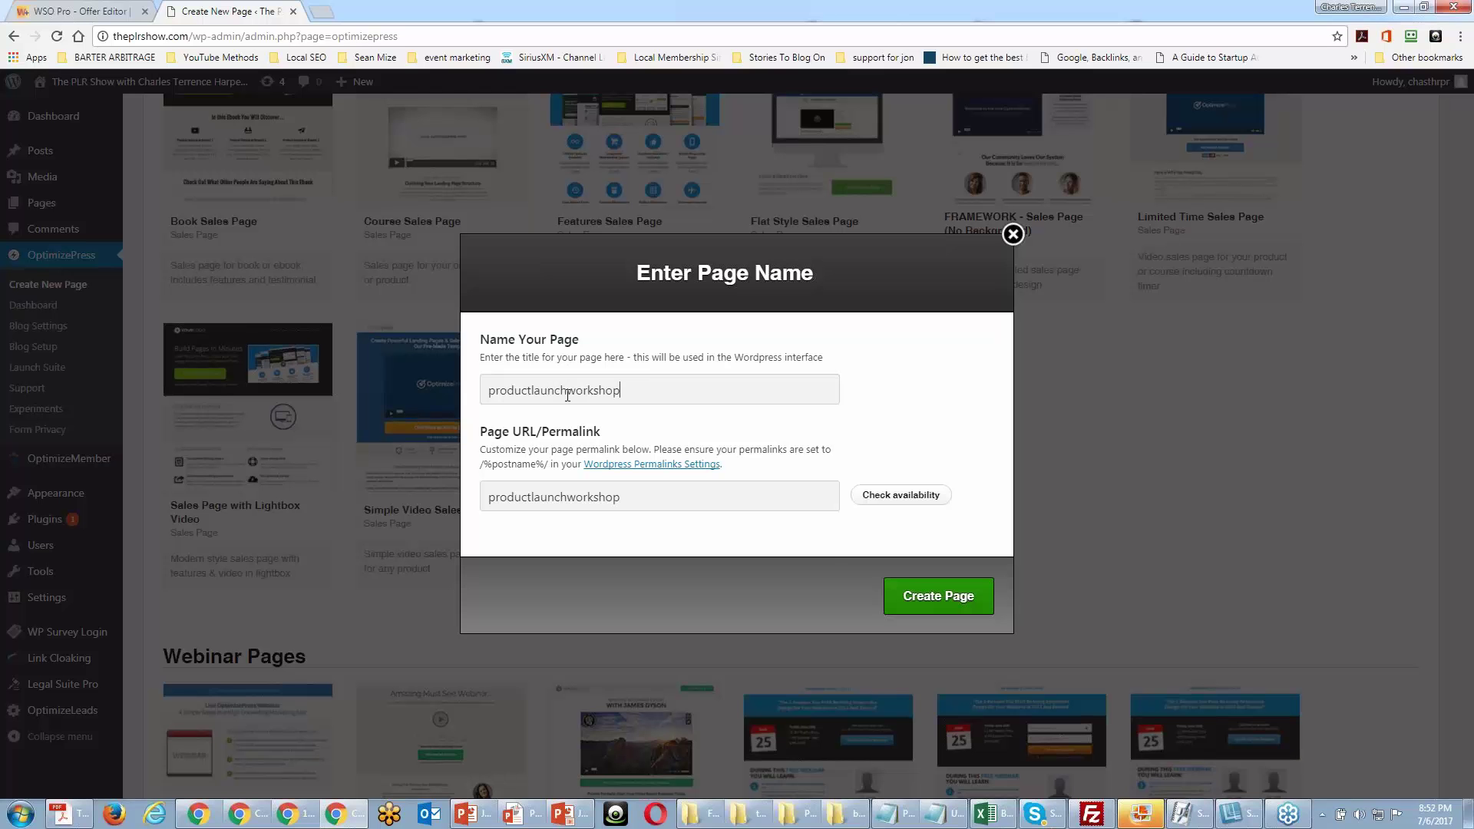
{"action": "left_click", "coordinate": [913, 598]}
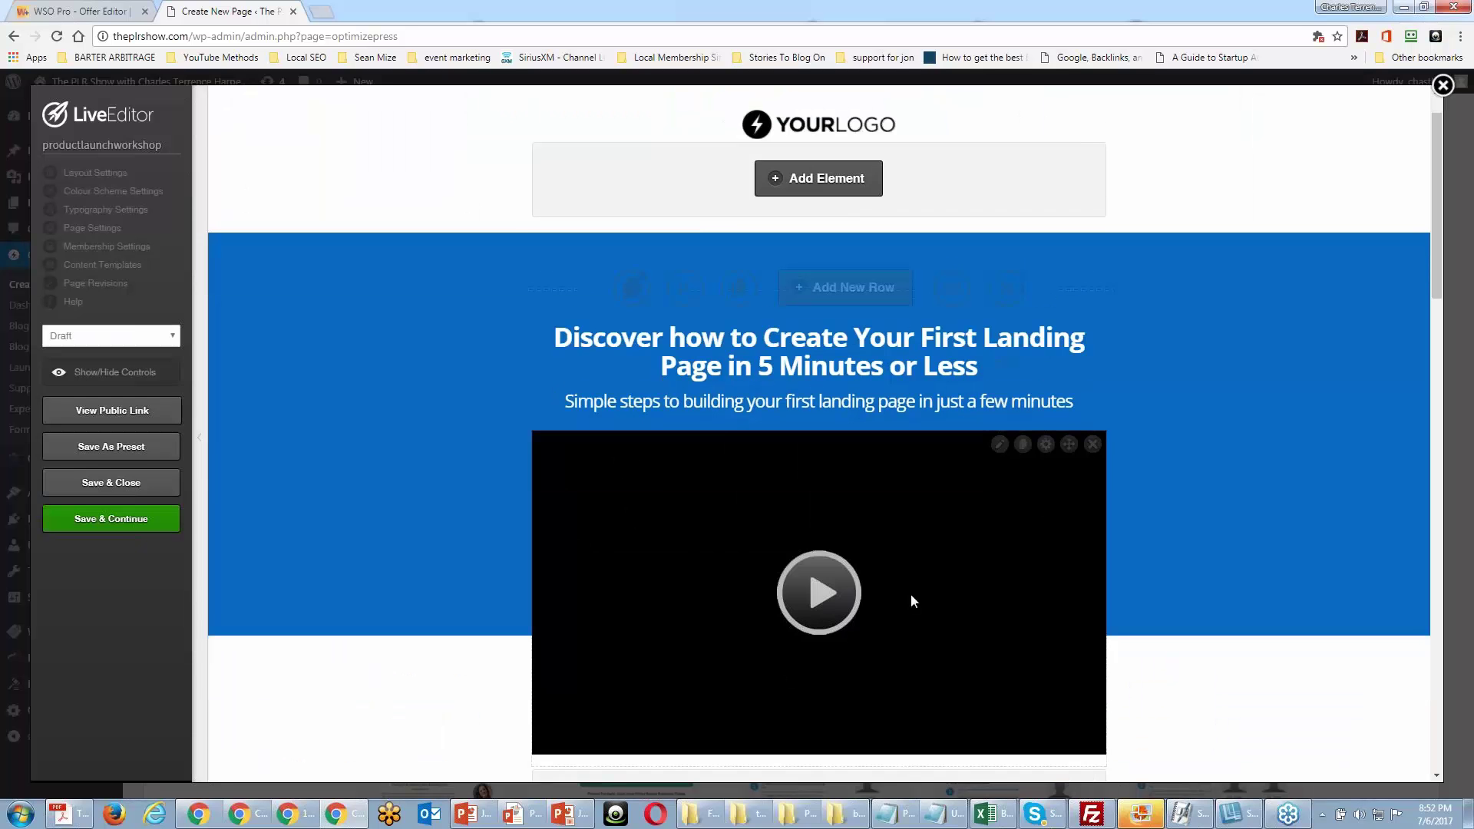
Set the productlaunchworkshop page's status to Publish and save it, keeping the LiveEditor open.
{"action": "left_click", "coordinate": [156, 336]}
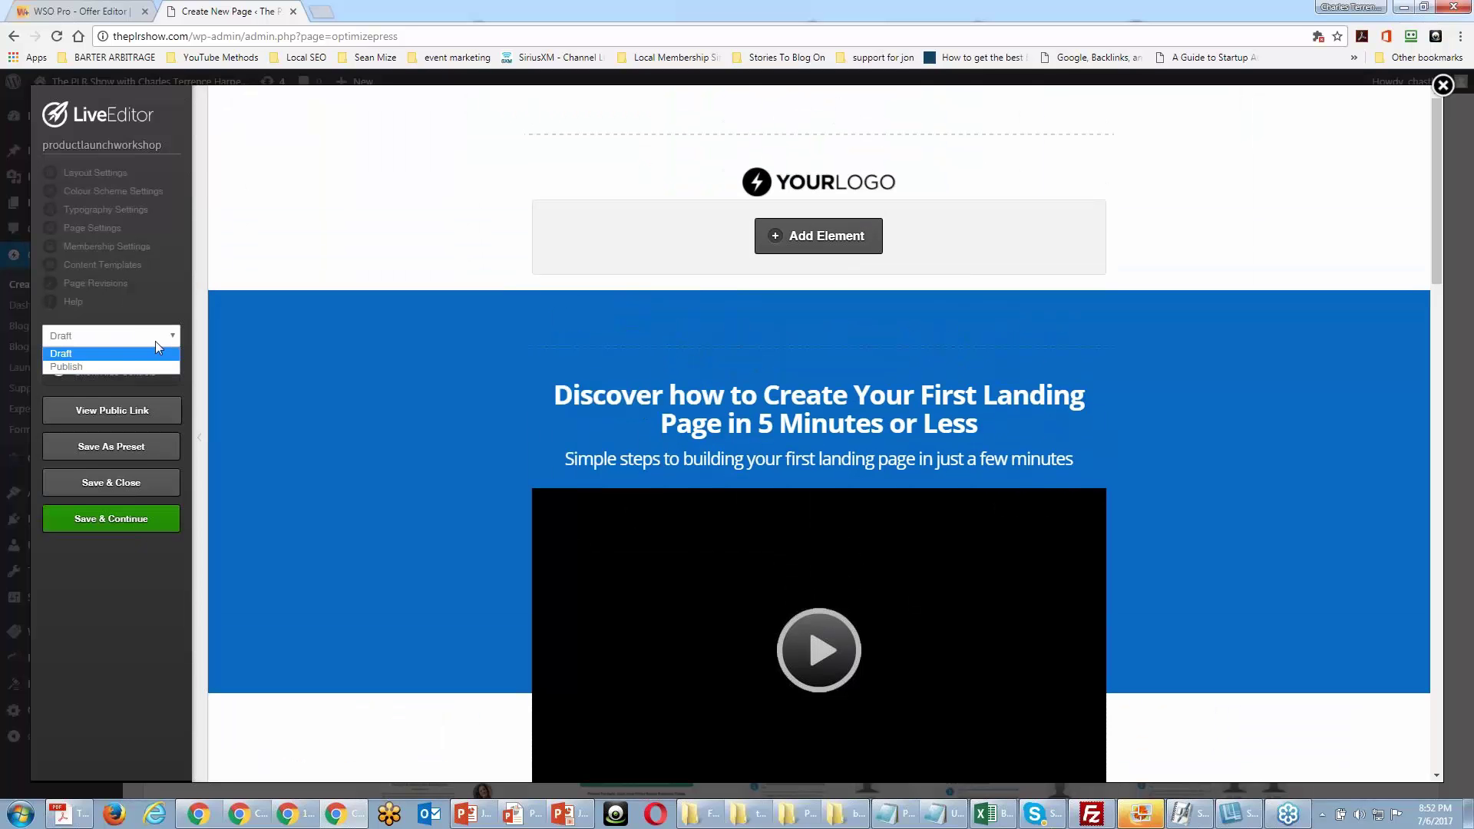
{"action": "left_click", "coordinate": [132, 366]}
{"action": "left_click", "coordinate": [138, 519]}
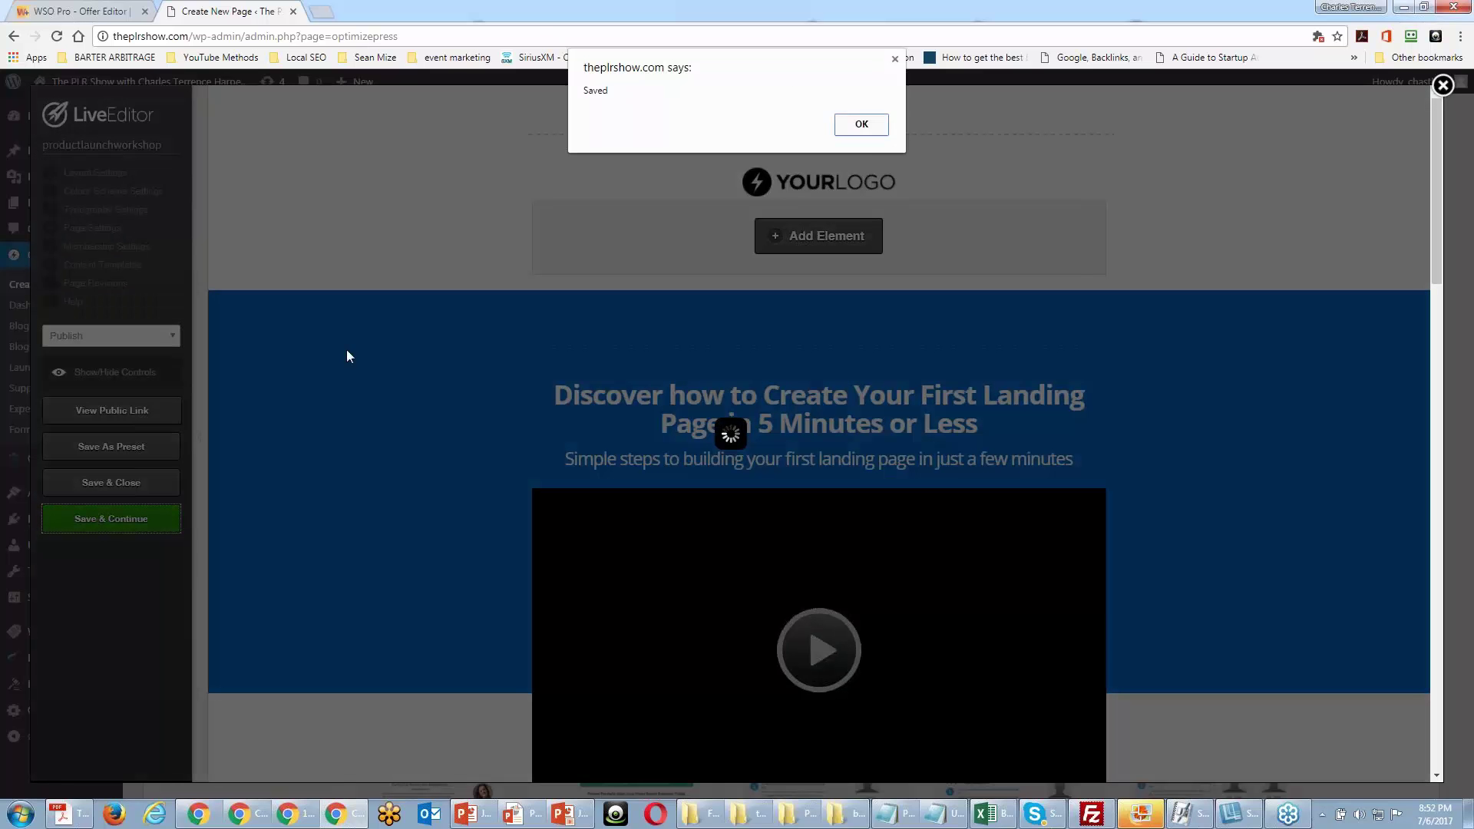
{"action": "left_click", "coordinate": [861, 124]}
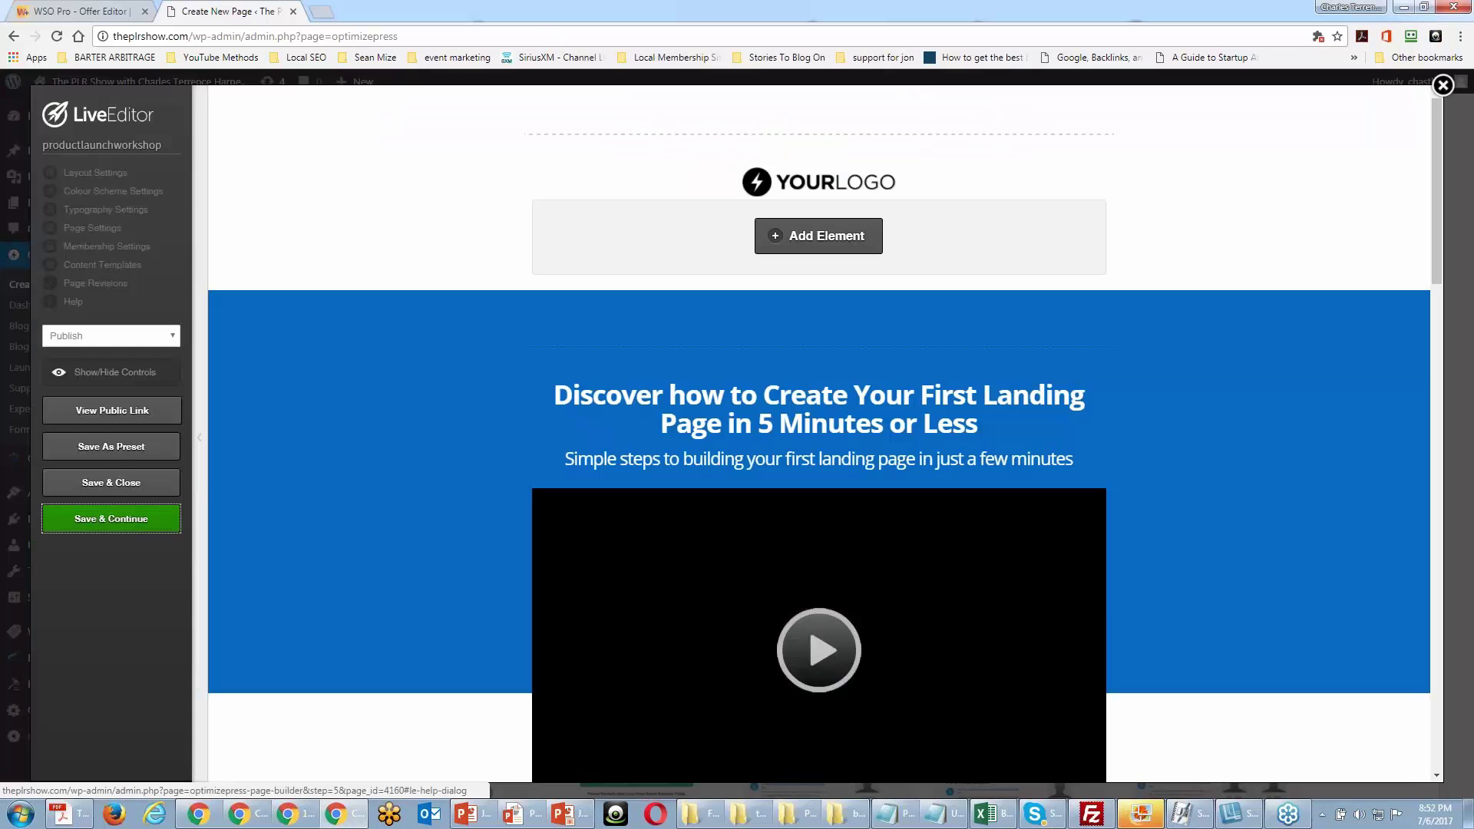
Open the public version of the productlaunchworkshop page and copy its web address.
{"action": "left_click", "coordinate": [119, 415]}
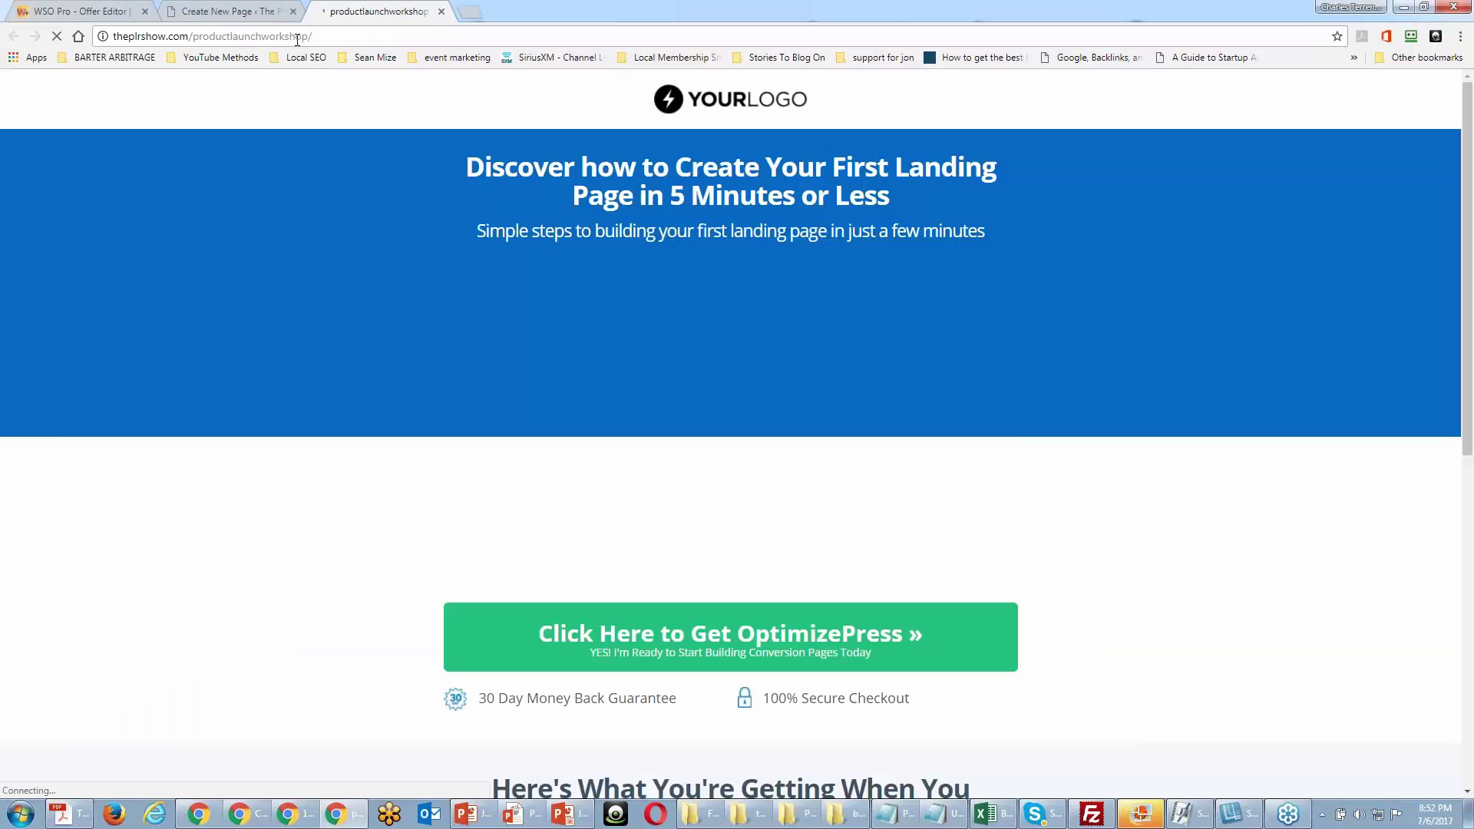
{"action": "left_click", "coordinate": [296, 40]}
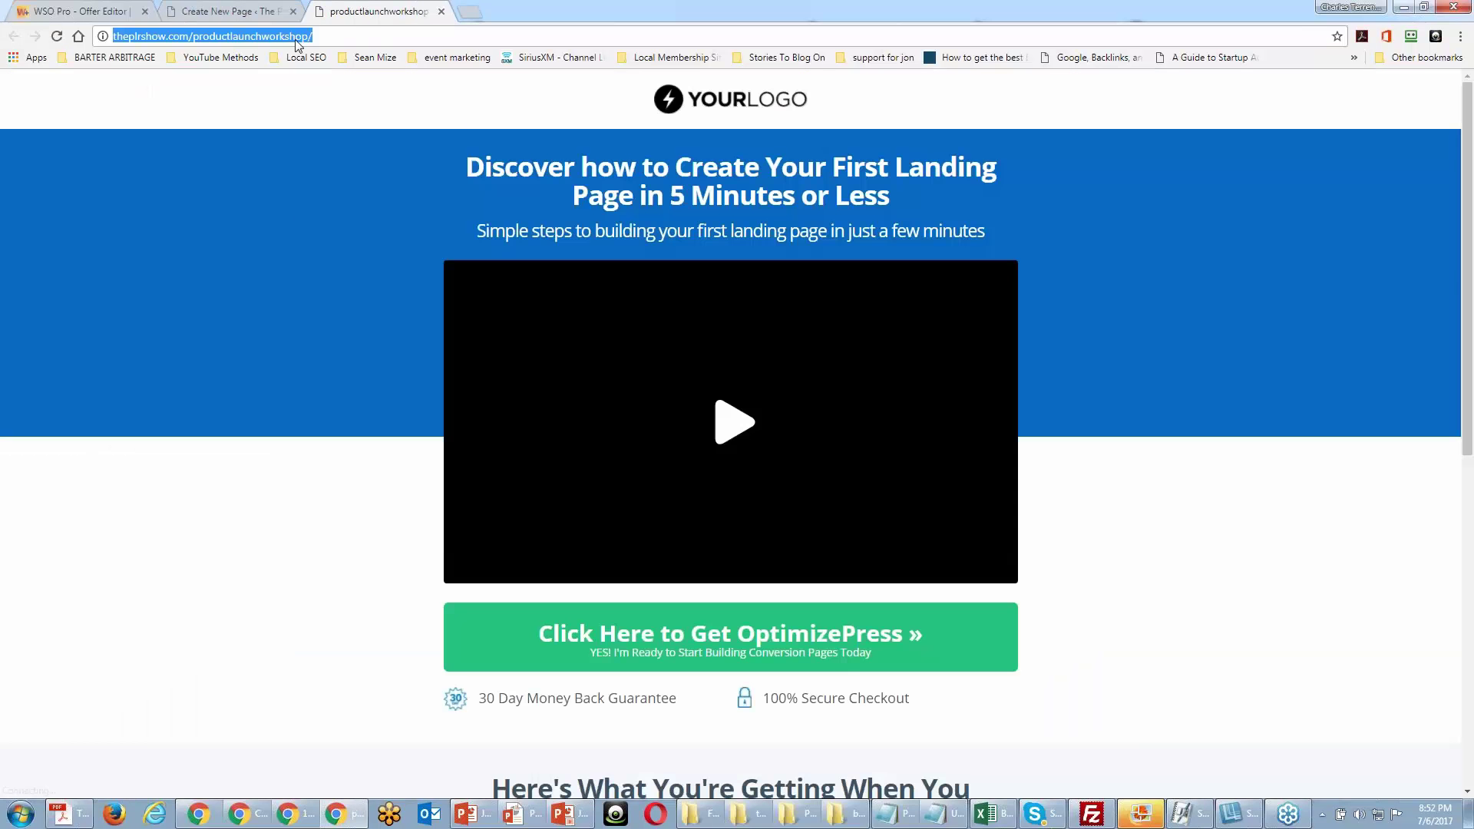
{"action": "right_click", "coordinate": [296, 42]}
{"action": "left_click", "coordinate": [316, 98]}
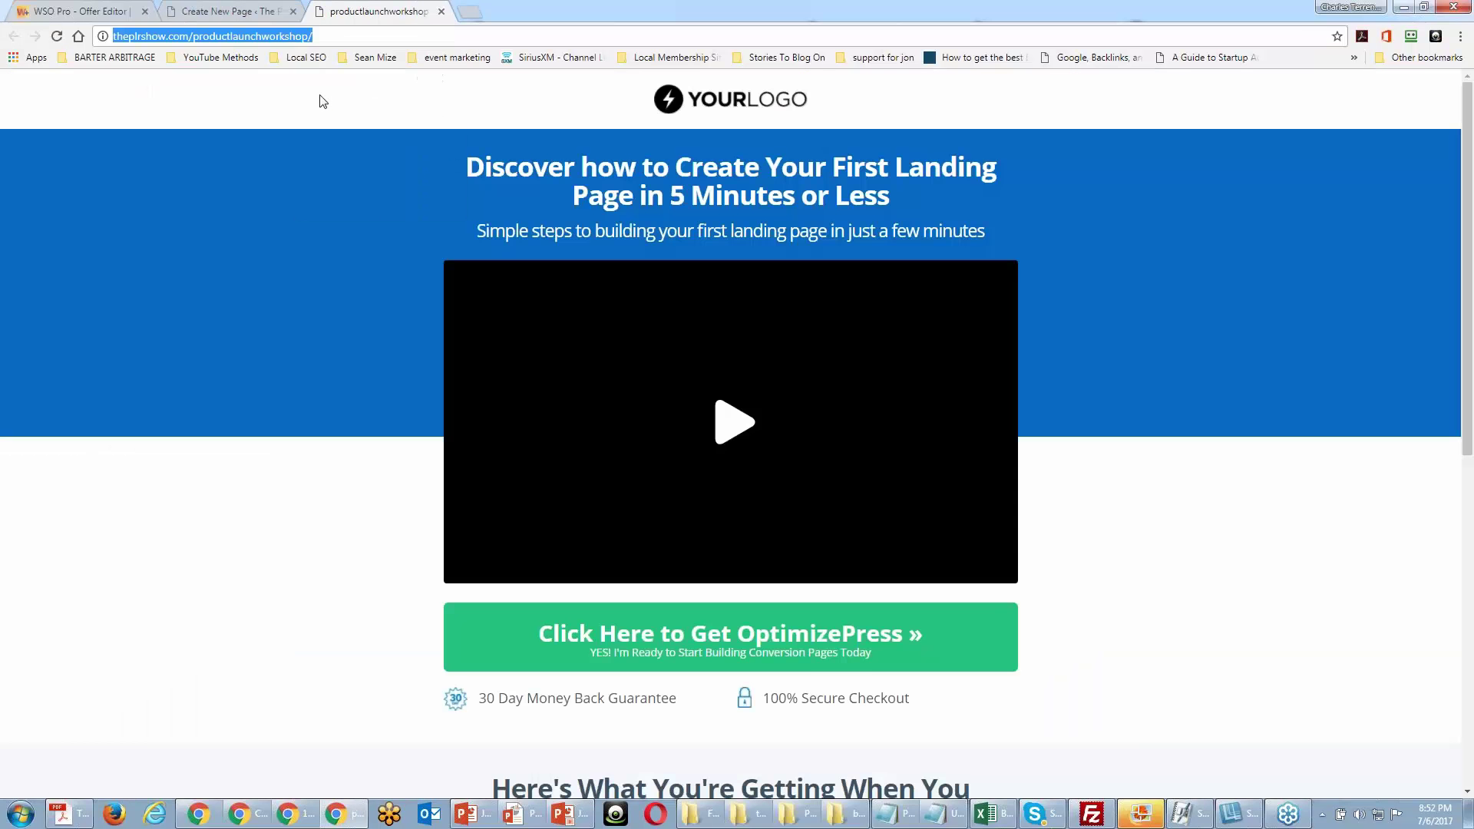
{"action": "left_click", "coordinate": [100, 13]}
{"action": "left_click", "coordinate": [543, 422]}
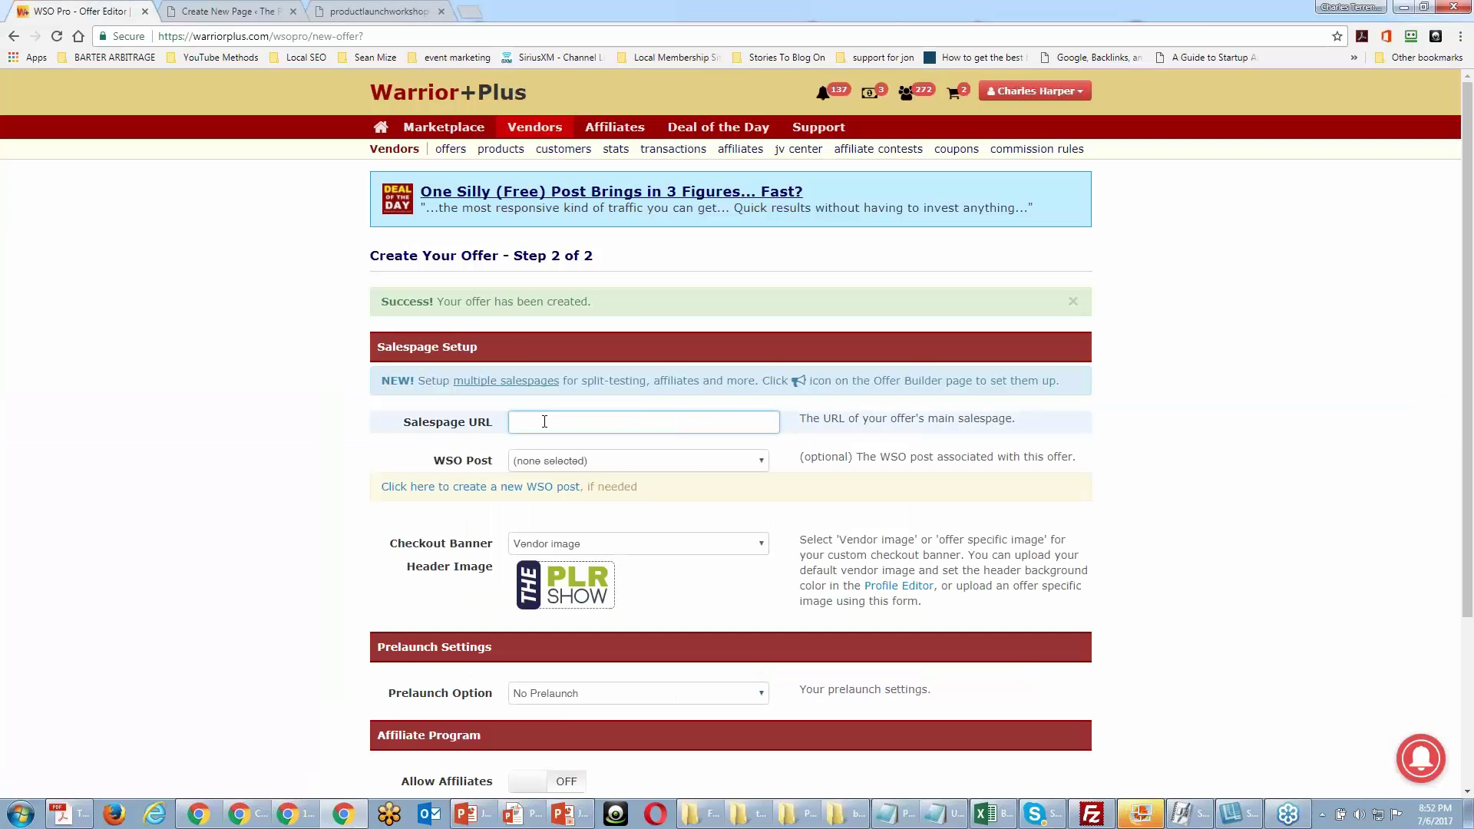
{"action": "key", "text": "ctrl+v"}
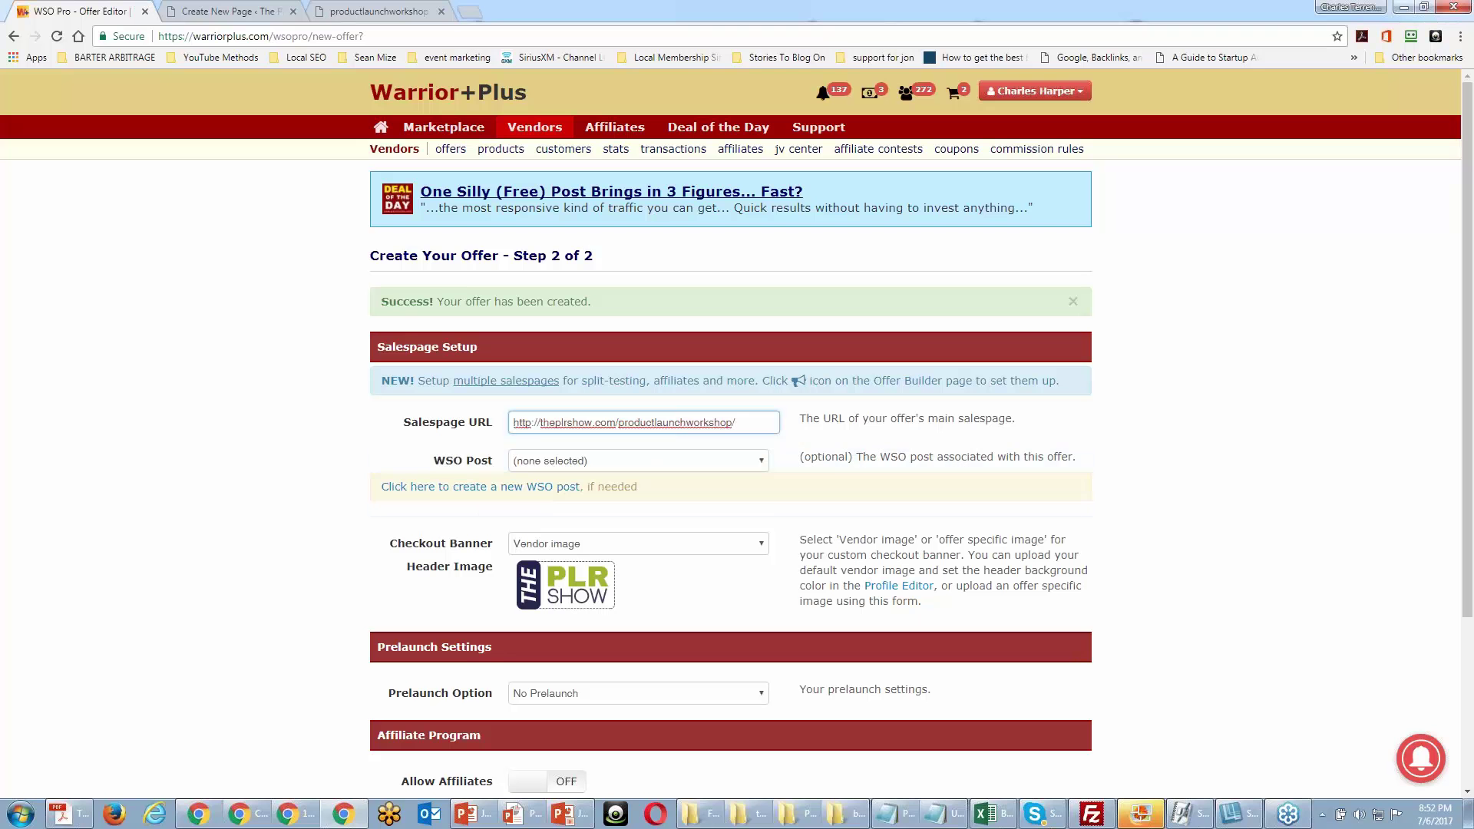
{"action": "left_click", "coordinate": [1143, 455]}
Review the available Prelaunch Option choices for the offer and leave the setting at No Prelaunch.
{"action": "scroll", "coordinate": [1142, 456], "scroll_direction": "down", "scroll_amount": 3}
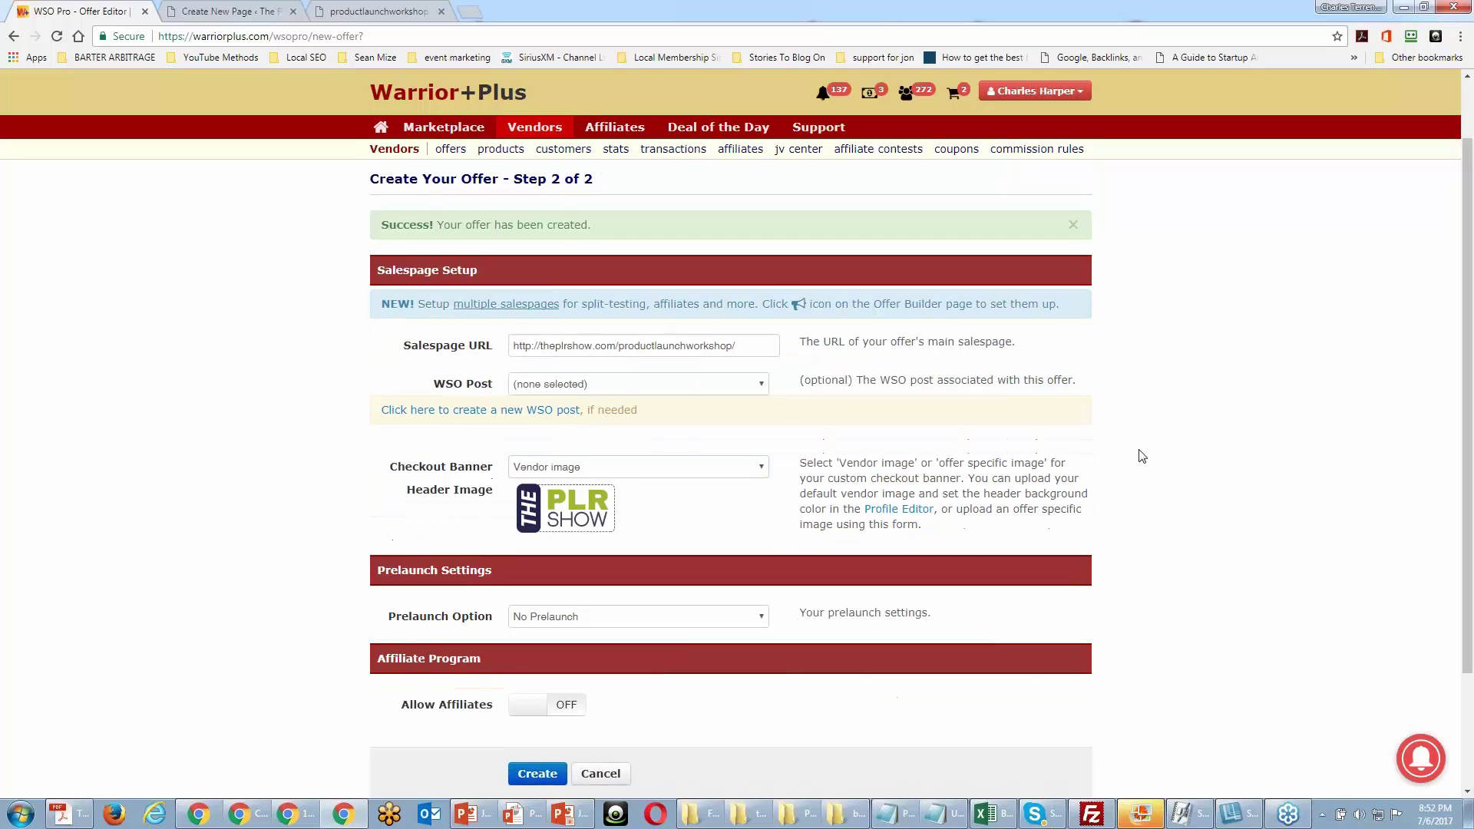
{"action": "scroll", "coordinate": [1078, 449], "scroll_direction": "up", "scroll_amount": 1}
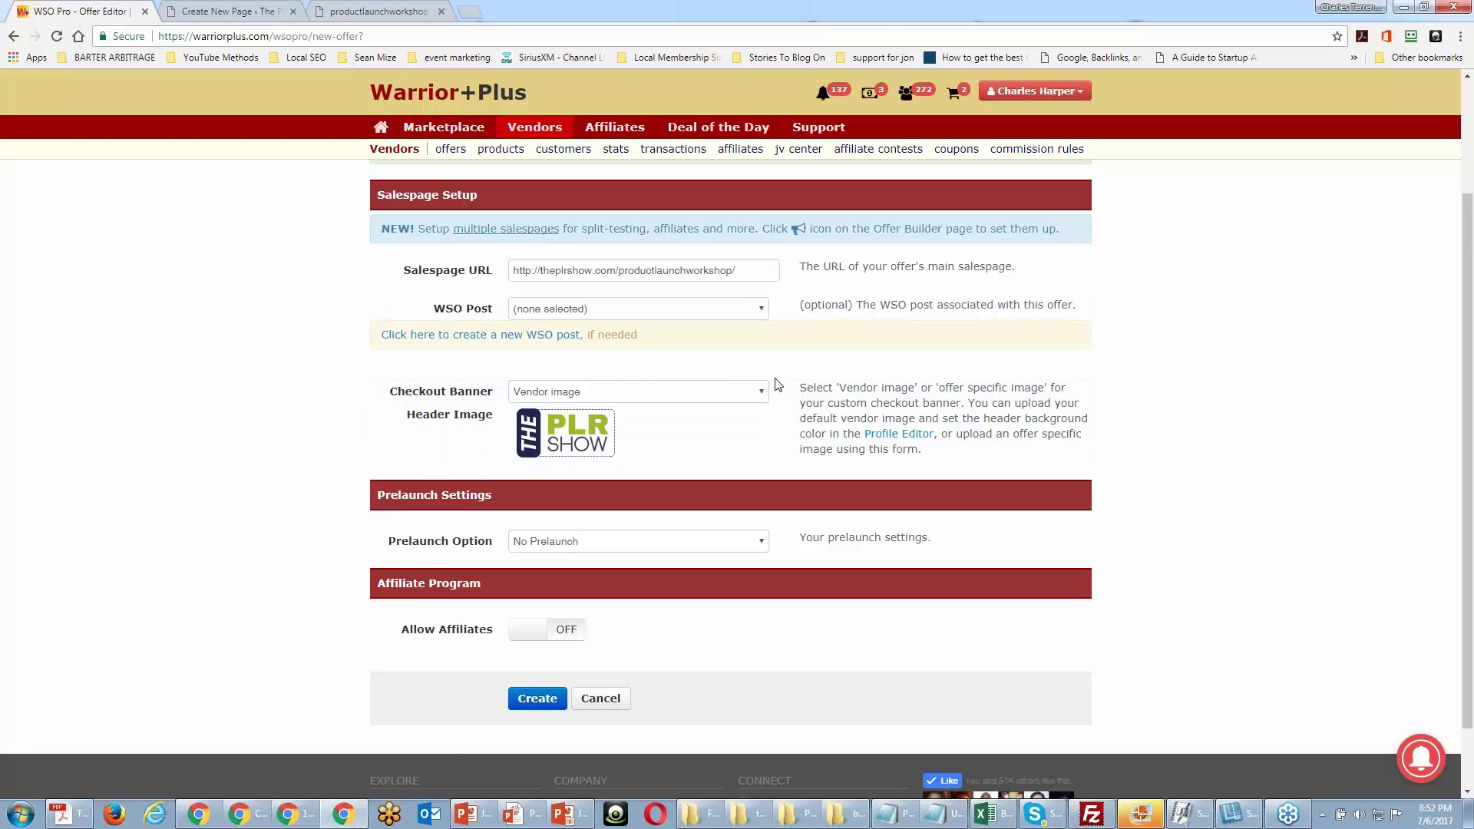
{"action": "scroll", "coordinate": [778, 385], "scroll_direction": "down", "scroll_amount": 1}
{"action": "scroll", "coordinate": [778, 385], "scroll_direction": "down", "scroll_amount": 1}
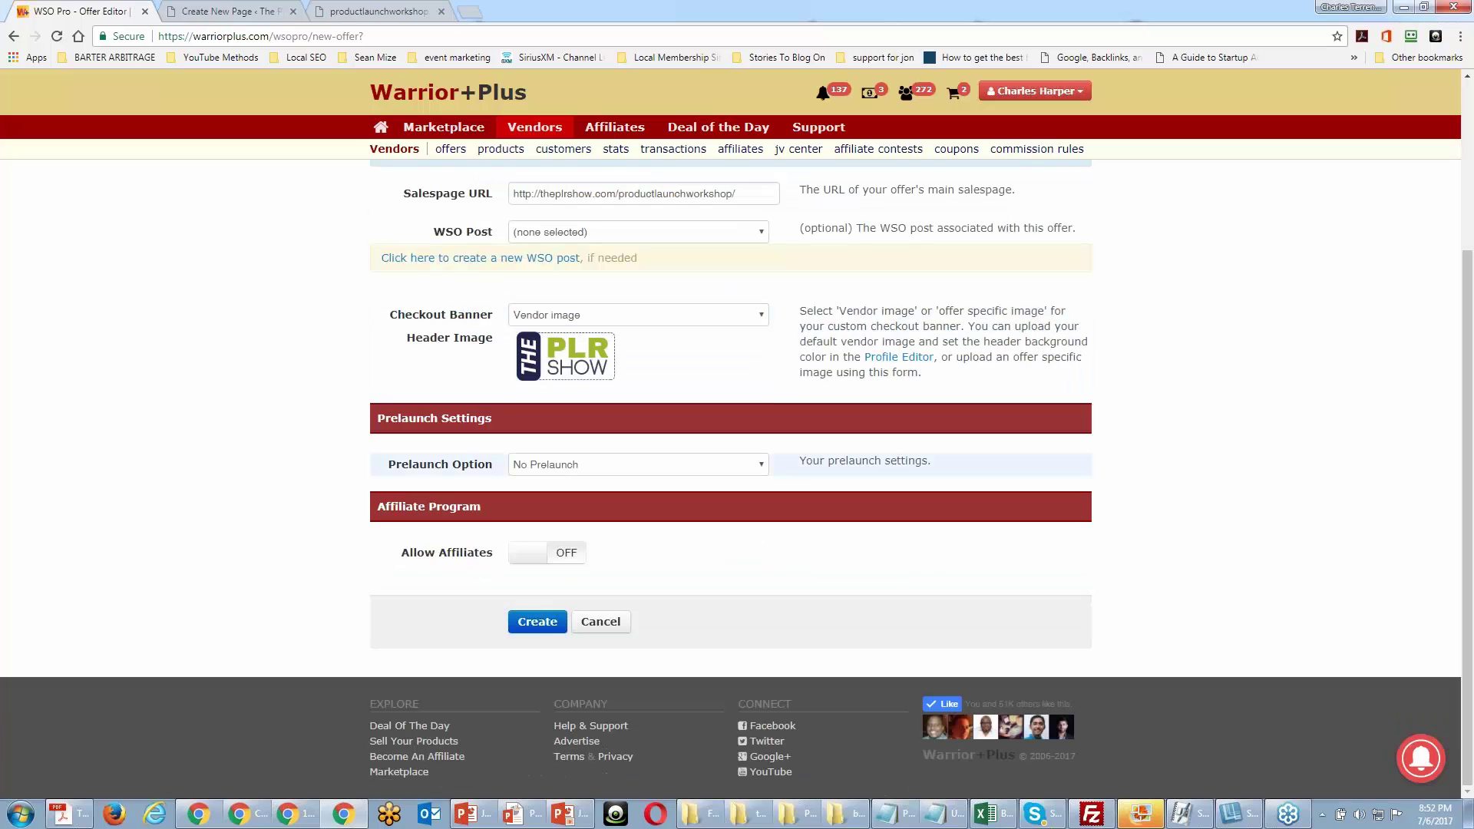
{"action": "left_click", "coordinate": [752, 468]}
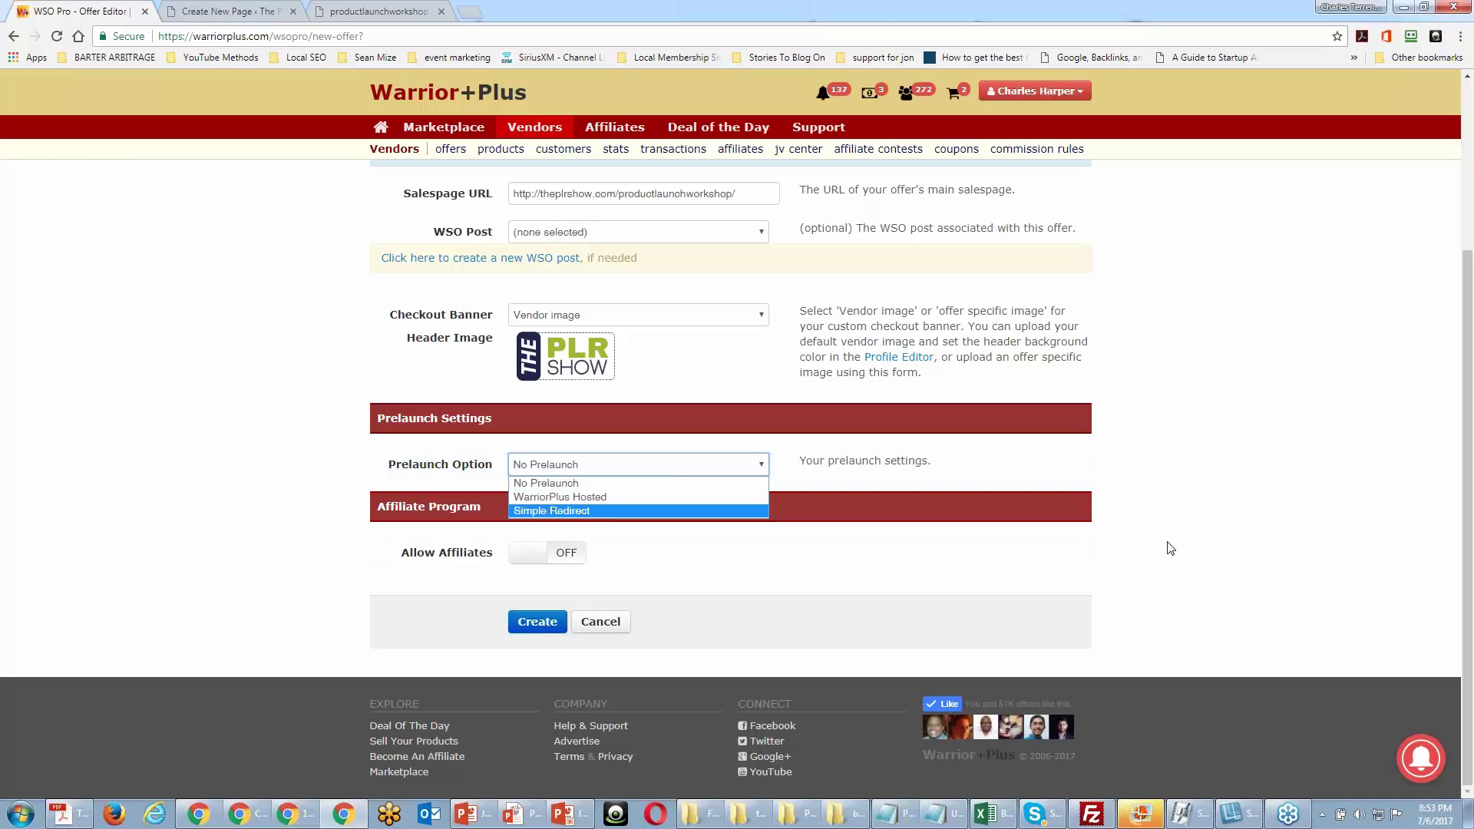
{"action": "left_click", "coordinate": [1090, 547]}
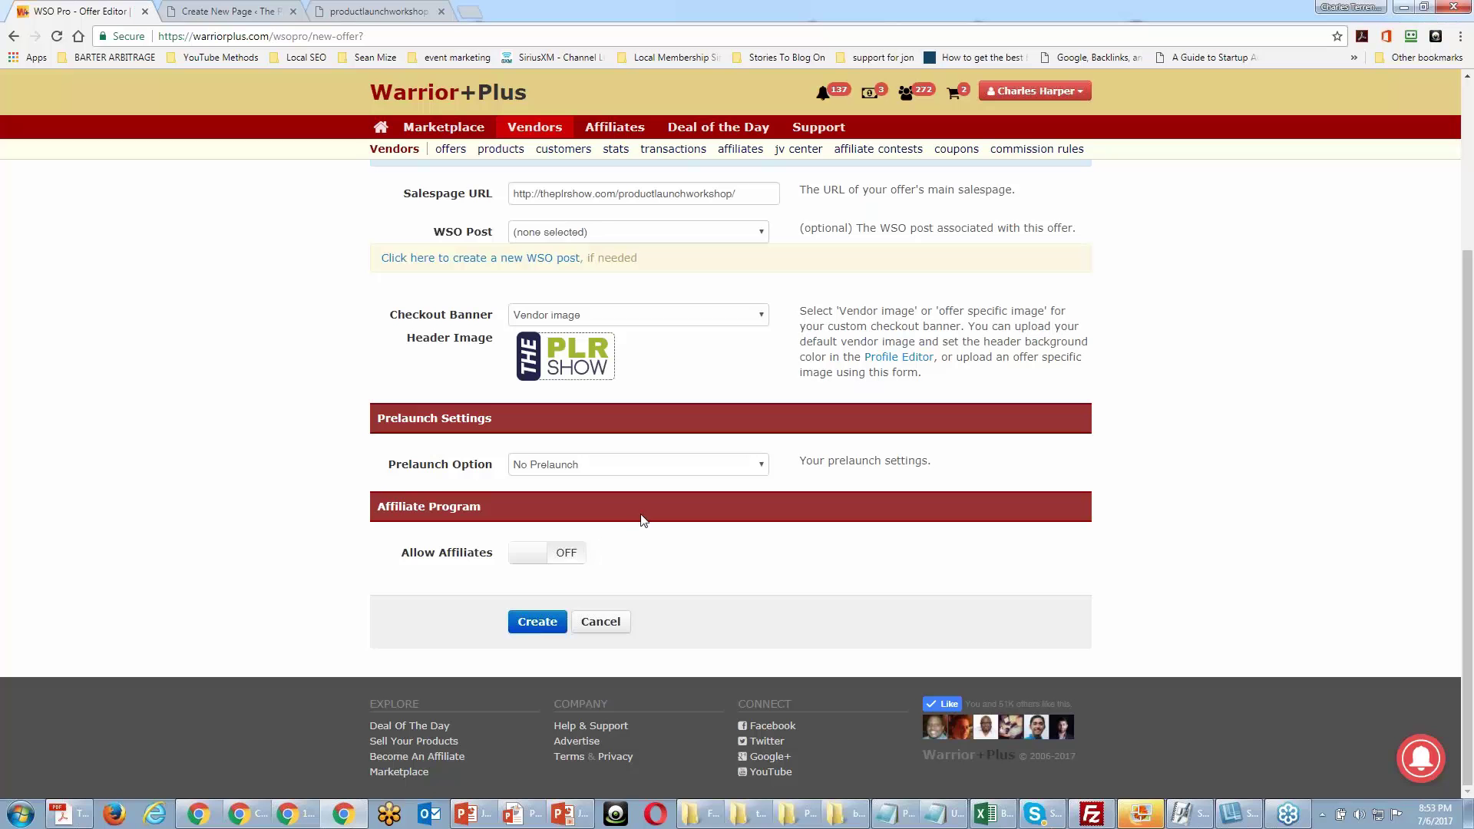
Turn on Allow Affiliates in the offer's Affiliate Program section.
{"action": "left_click", "coordinate": [568, 560]}
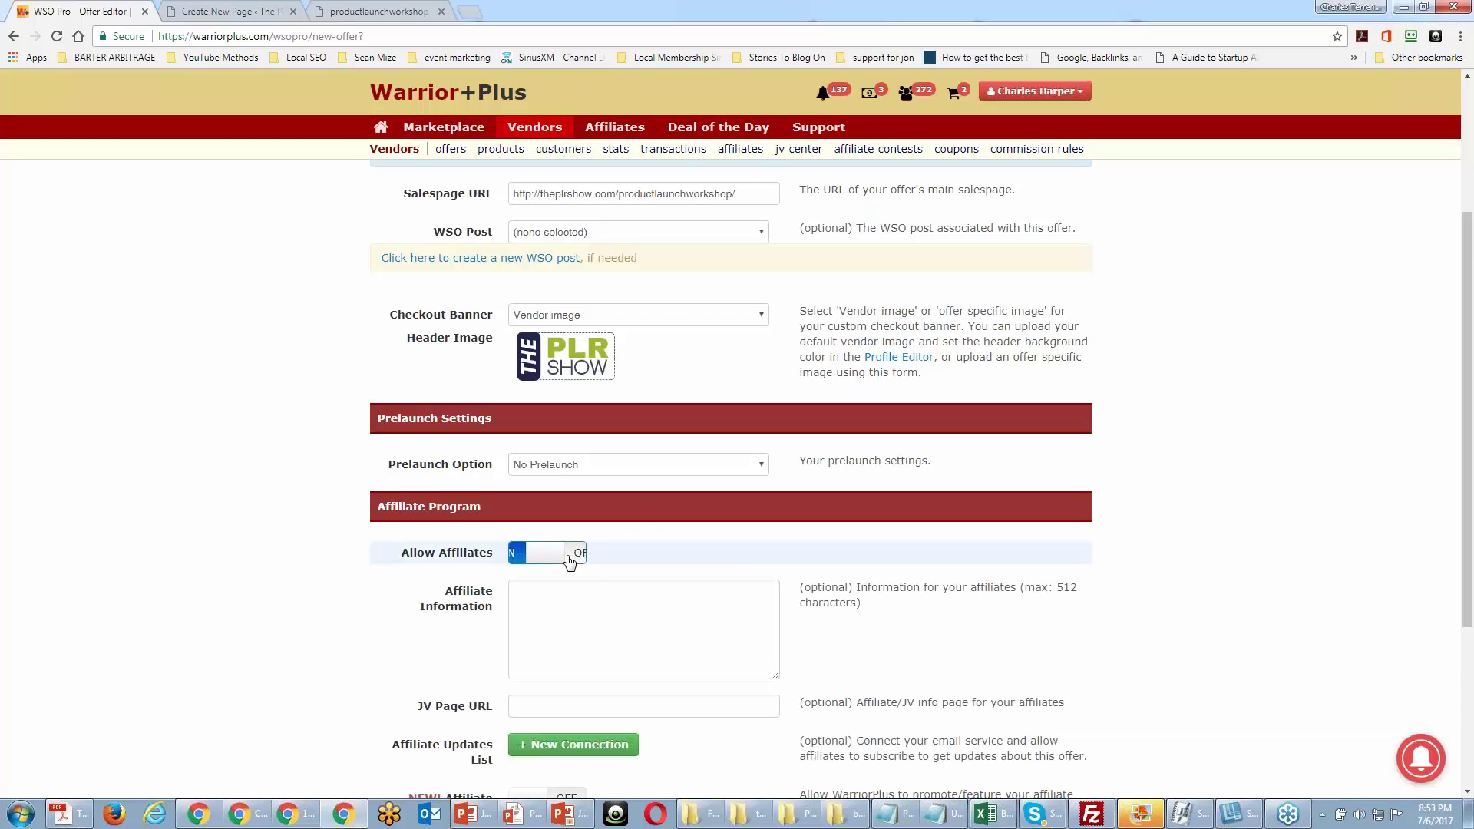
{"action": "scroll", "coordinate": [292, 518], "scroll_direction": "down", "scroll_amount": 2}
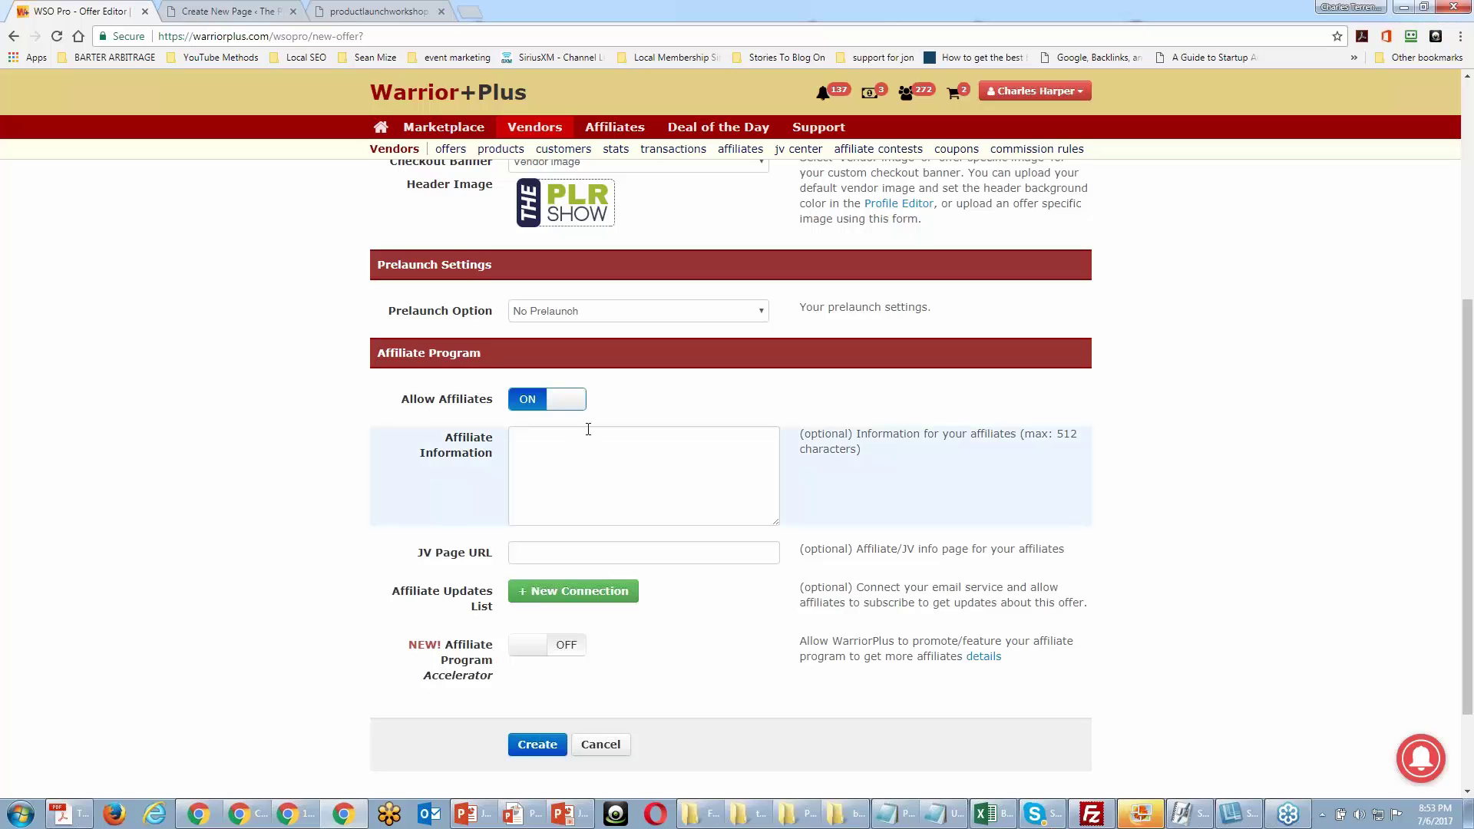
{"action": "scroll", "coordinate": [505, 568], "scroll_direction": "up", "scroll_amount": 1}
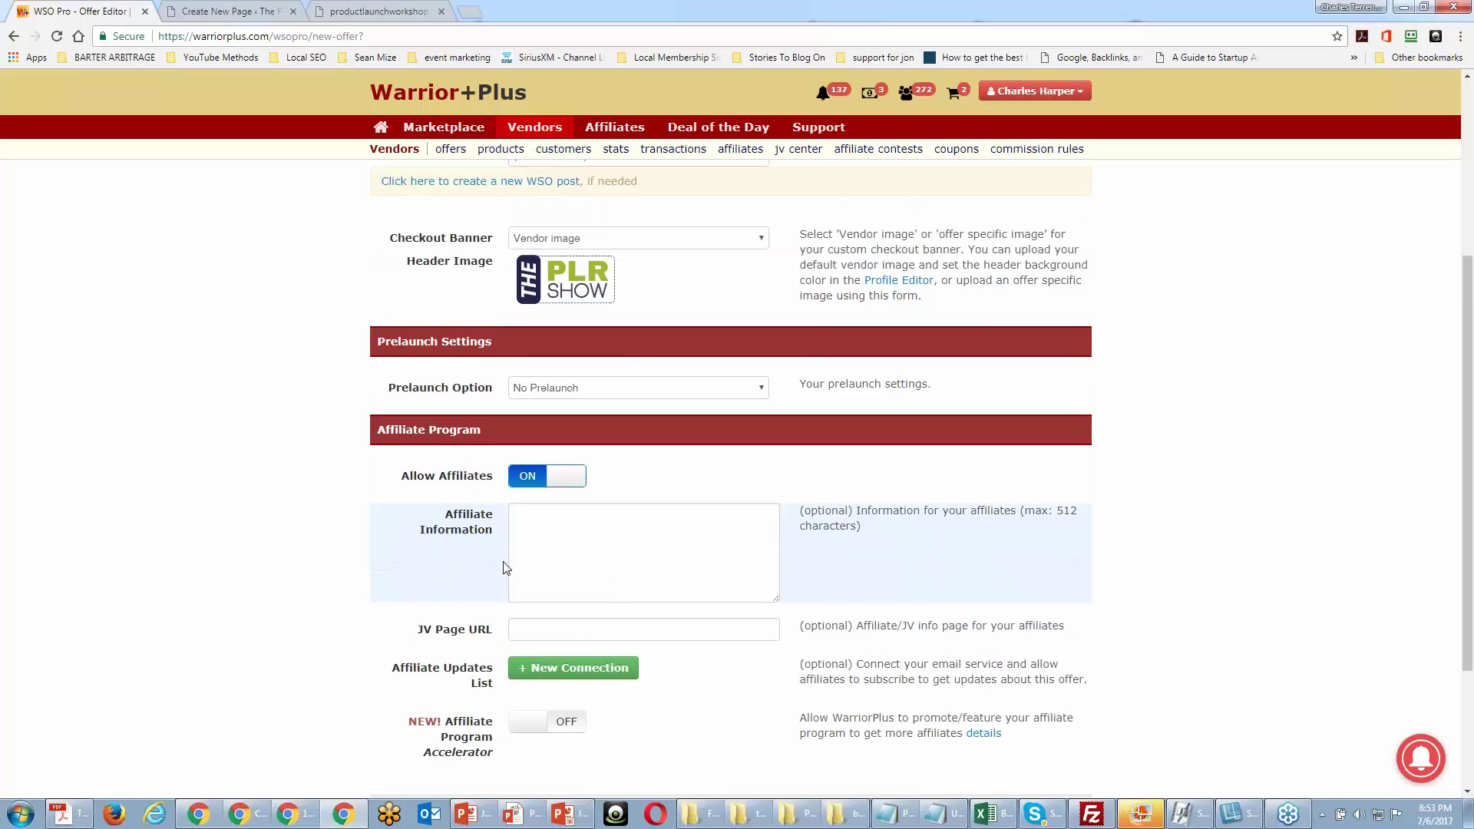
{"action": "scroll", "coordinate": [506, 568], "scroll_direction": "down", "scroll_amount": 1}
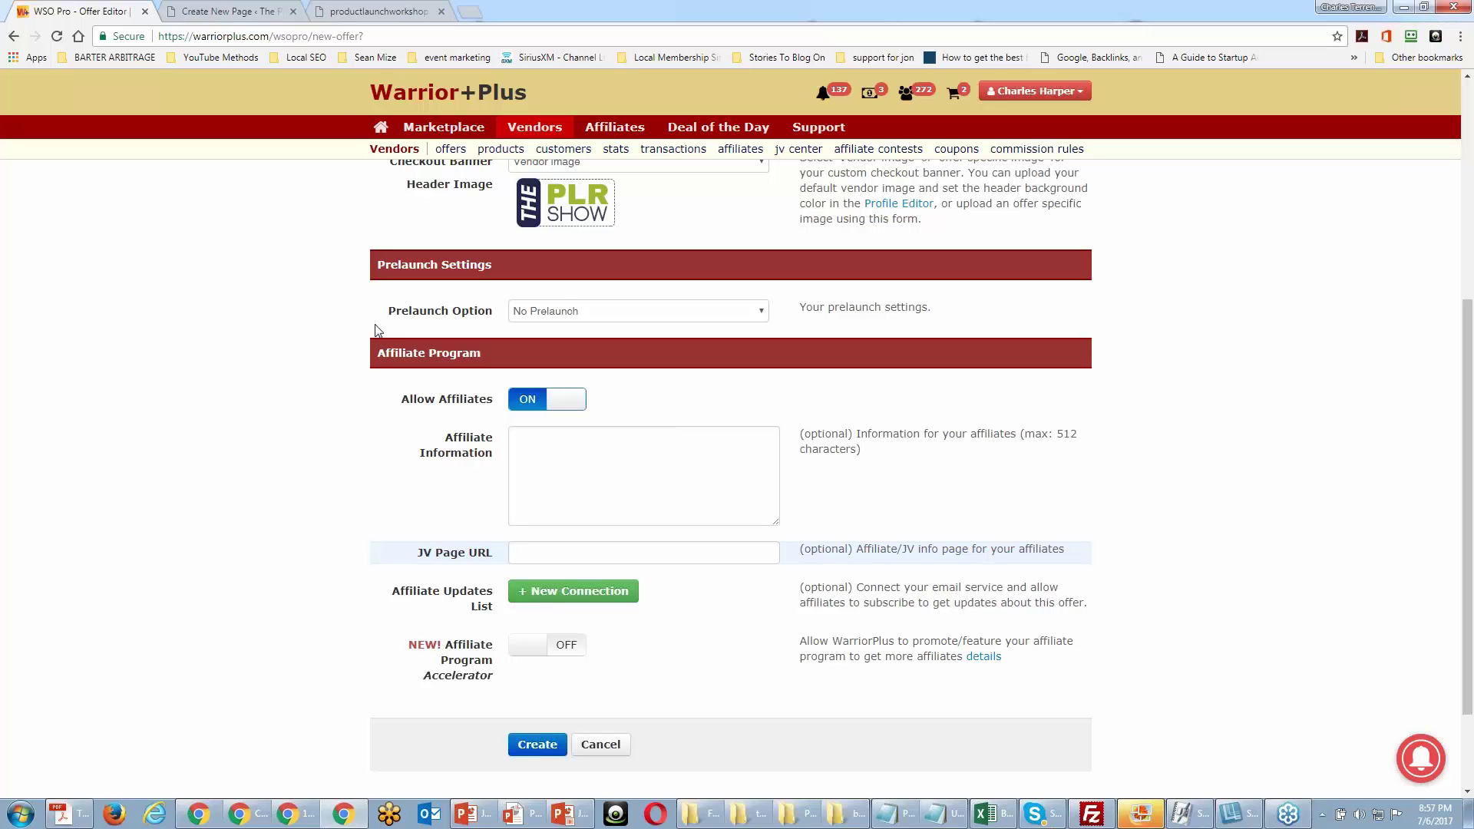
Start the Affiliate Information text with "Affiliates need to have more than 100 sales.".
{"action": "left_click", "coordinate": [514, 438]}
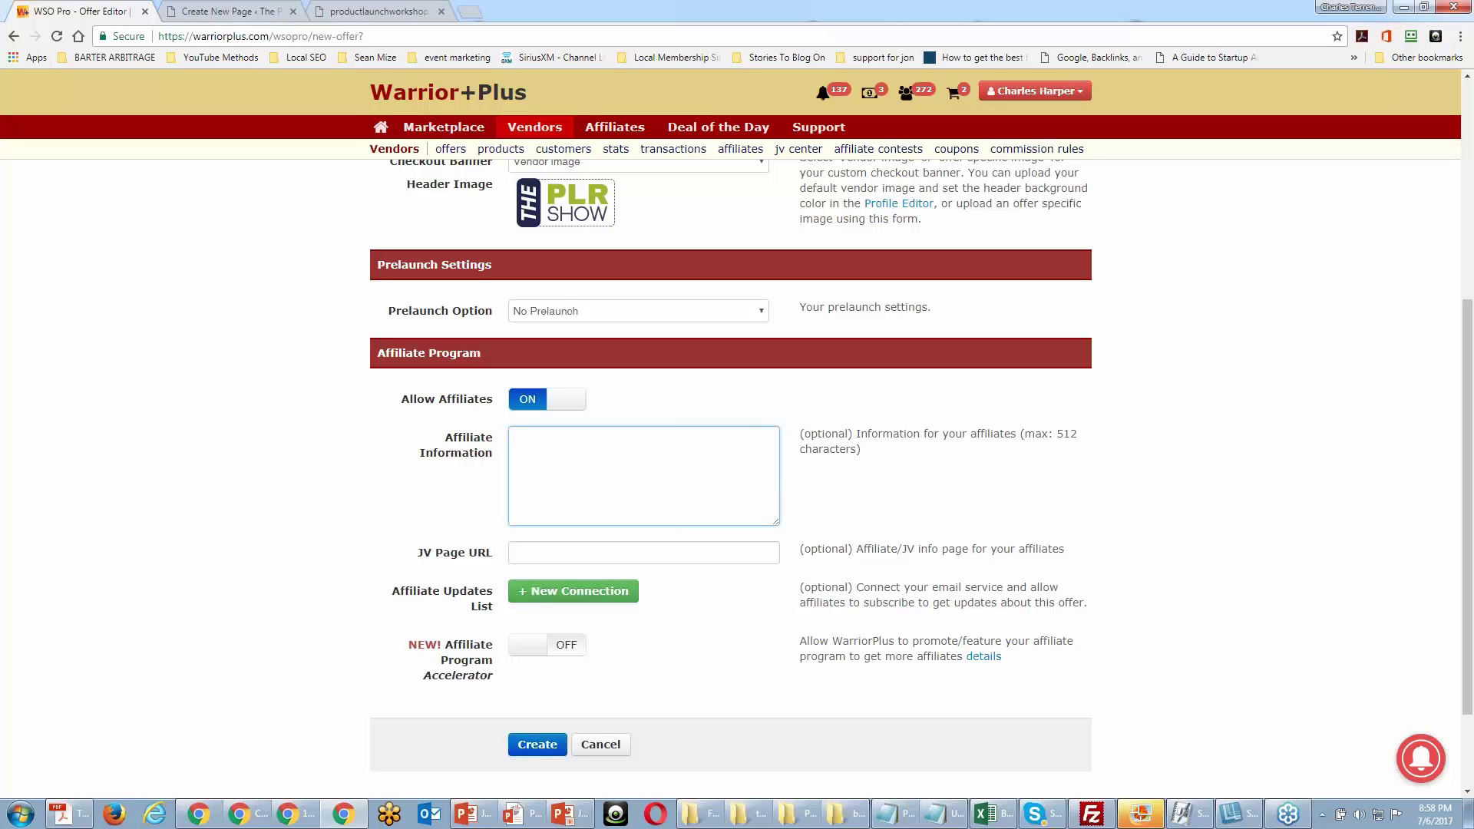
{"action": "type", "text": "Affiliates need t"}
{"action": "type", "text": "o have more than "}
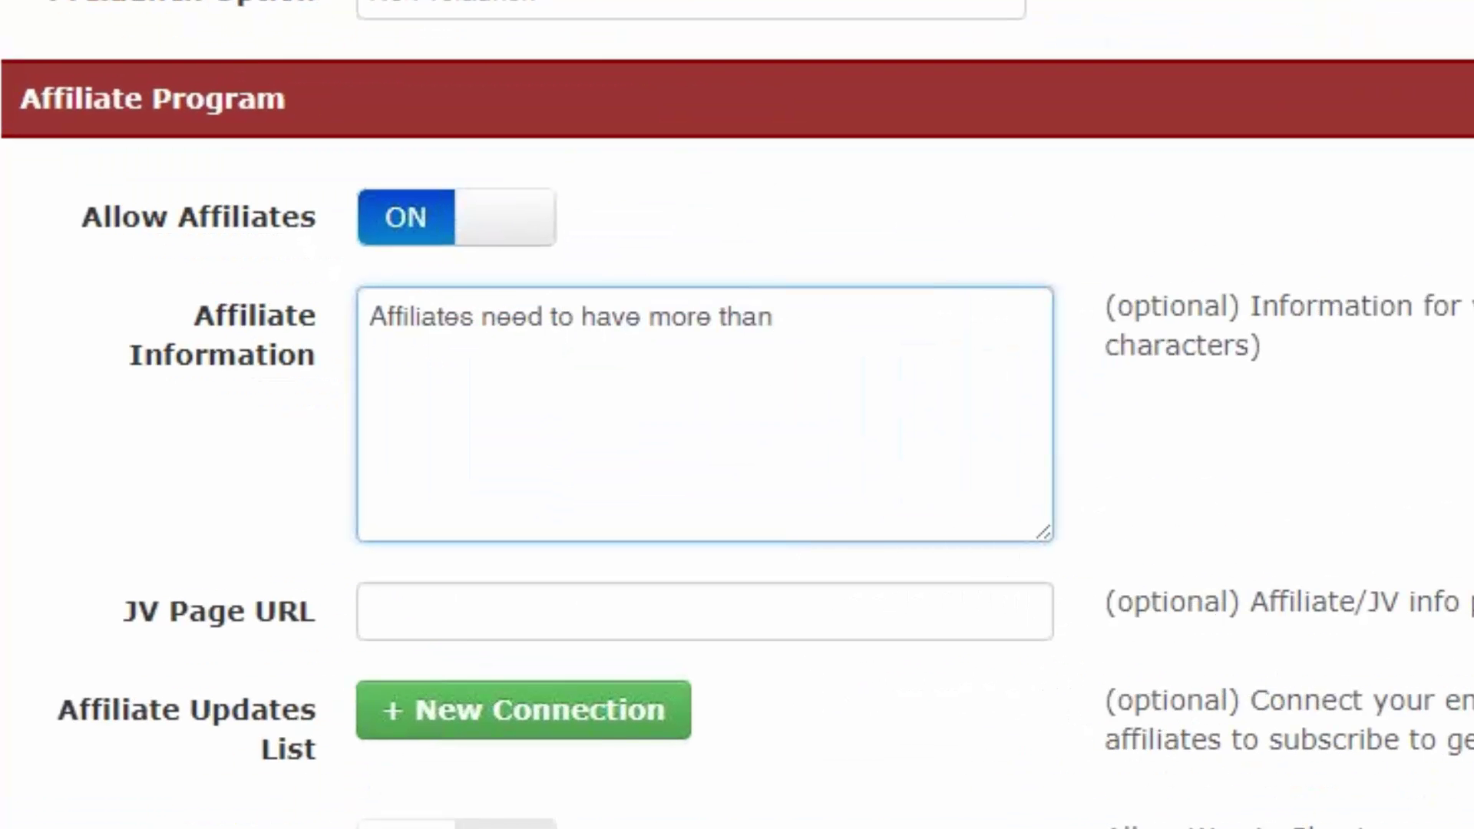
{"action": "type", "text": "100 sales. "}
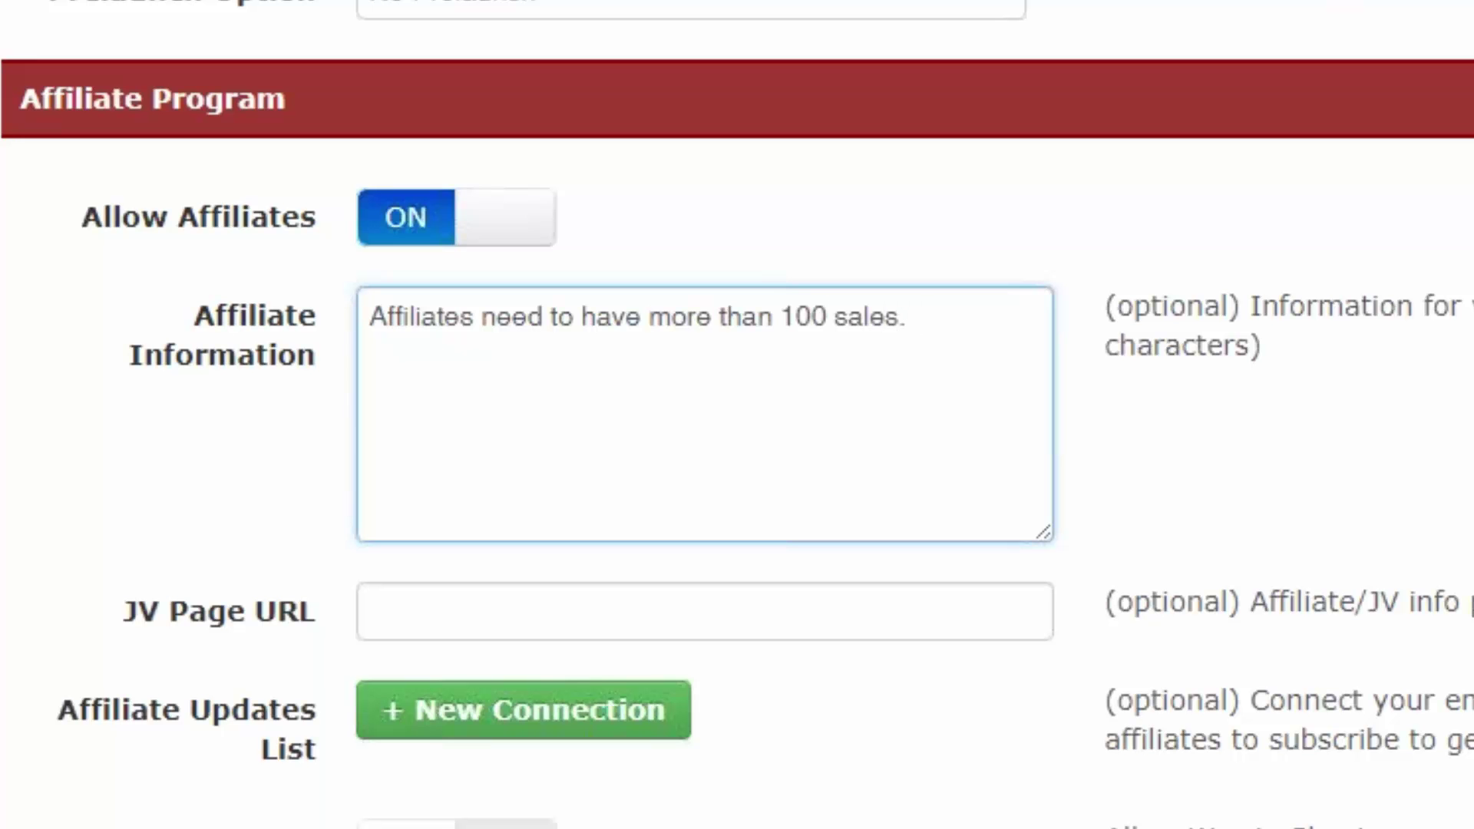
Continue the Affiliate Information text with "I prefer to work with experienced vendors that sell PLR.".
{"action": "type", "text": "I prefer to work "}
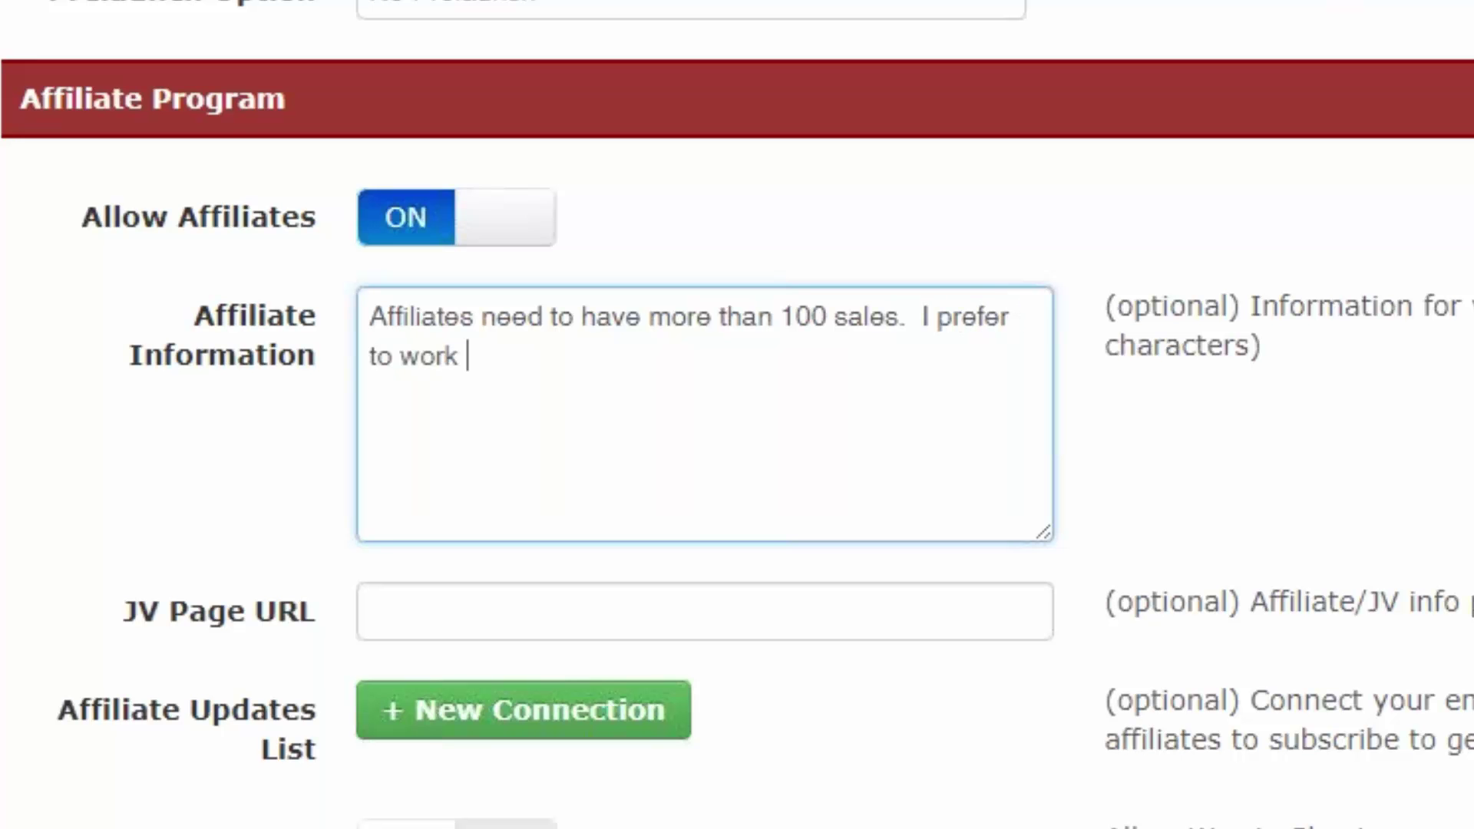
{"action": "type", "text": "with experie"}
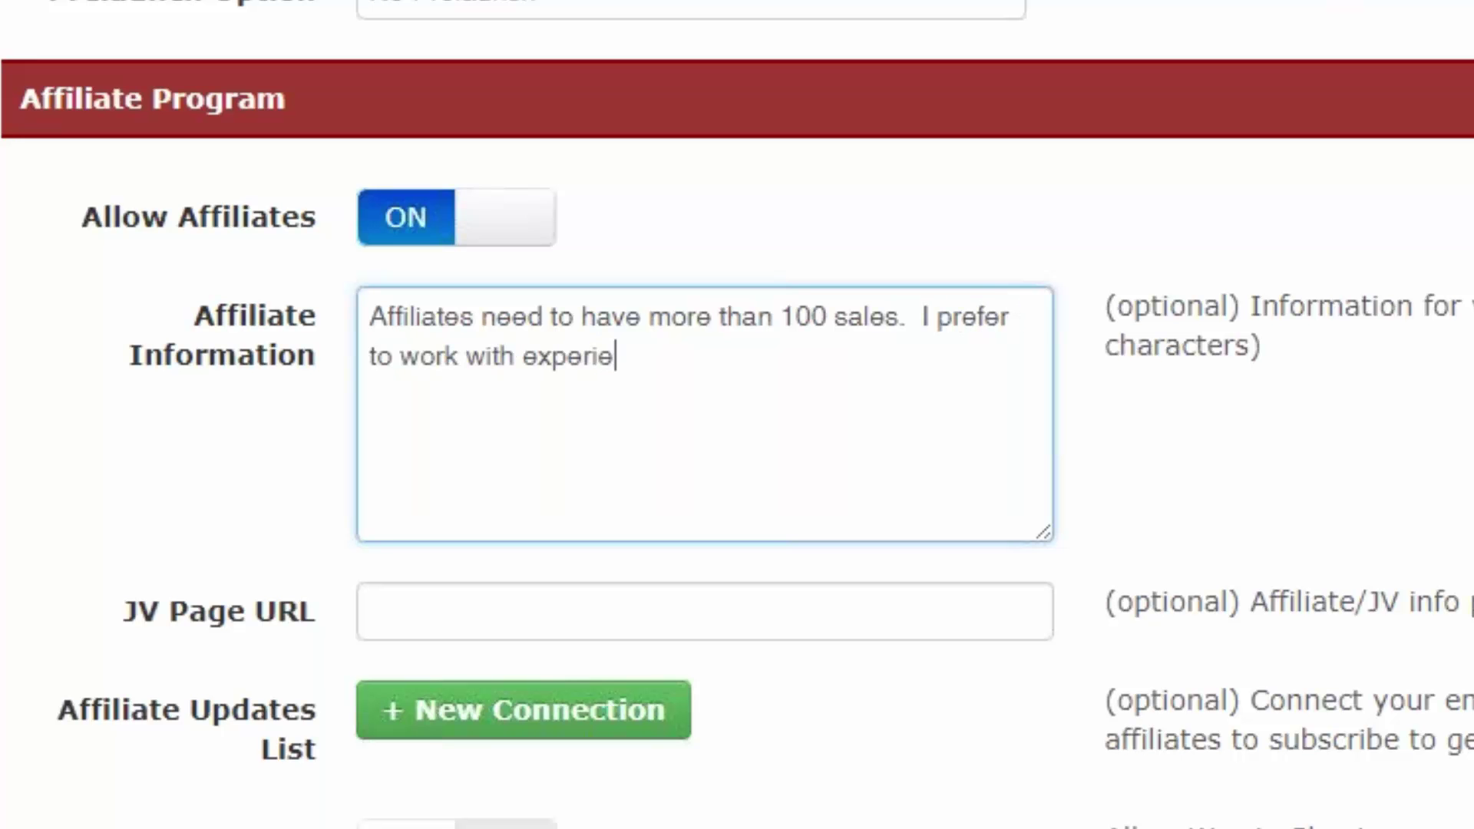
{"action": "type", "text": "nced vendors "}
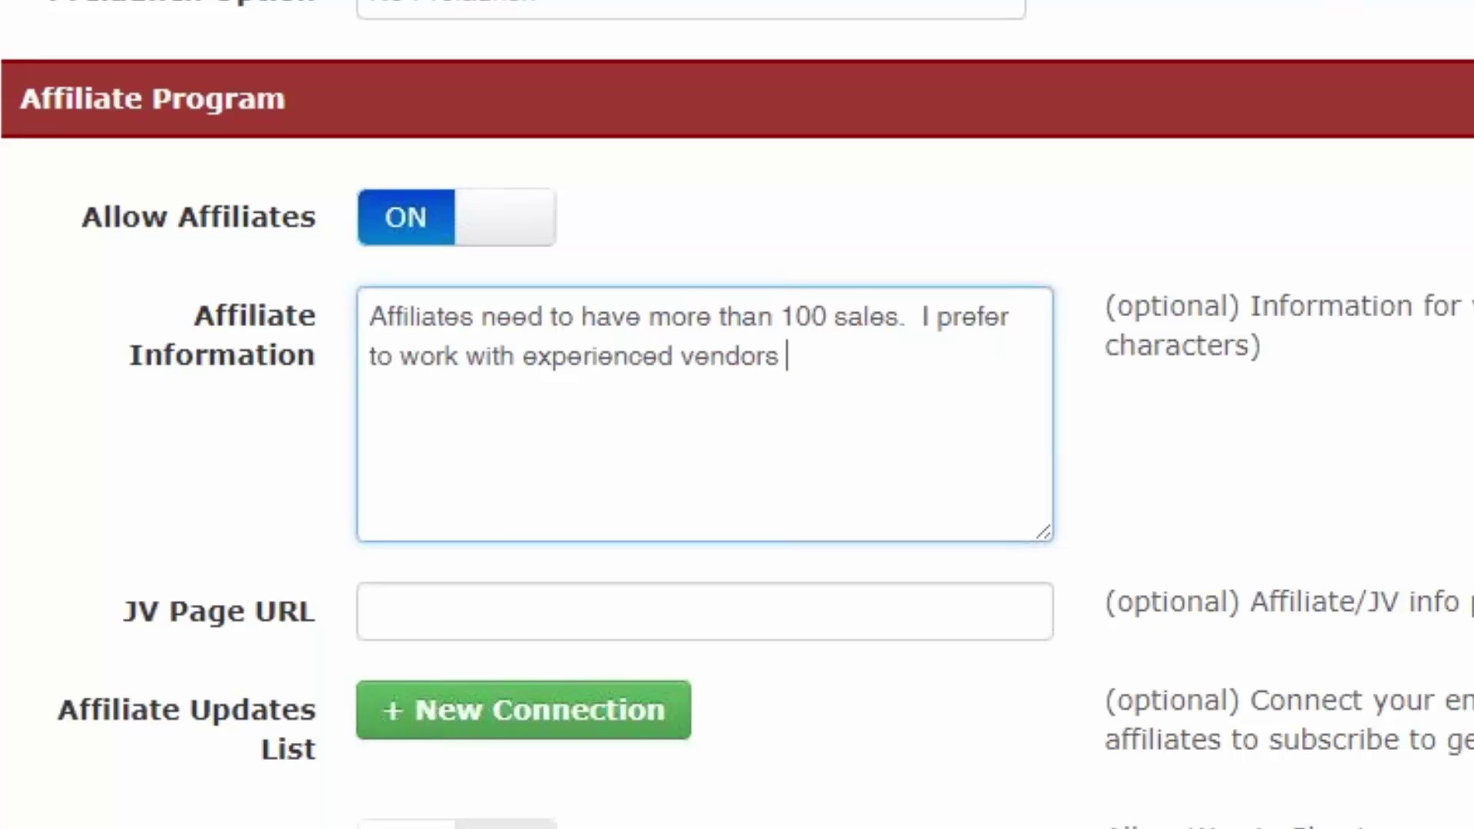
{"action": "type", "text": "that sale"}
{"action": "key", "text": "BackSpace"}
{"action": "key", "text": "BackSpace"}
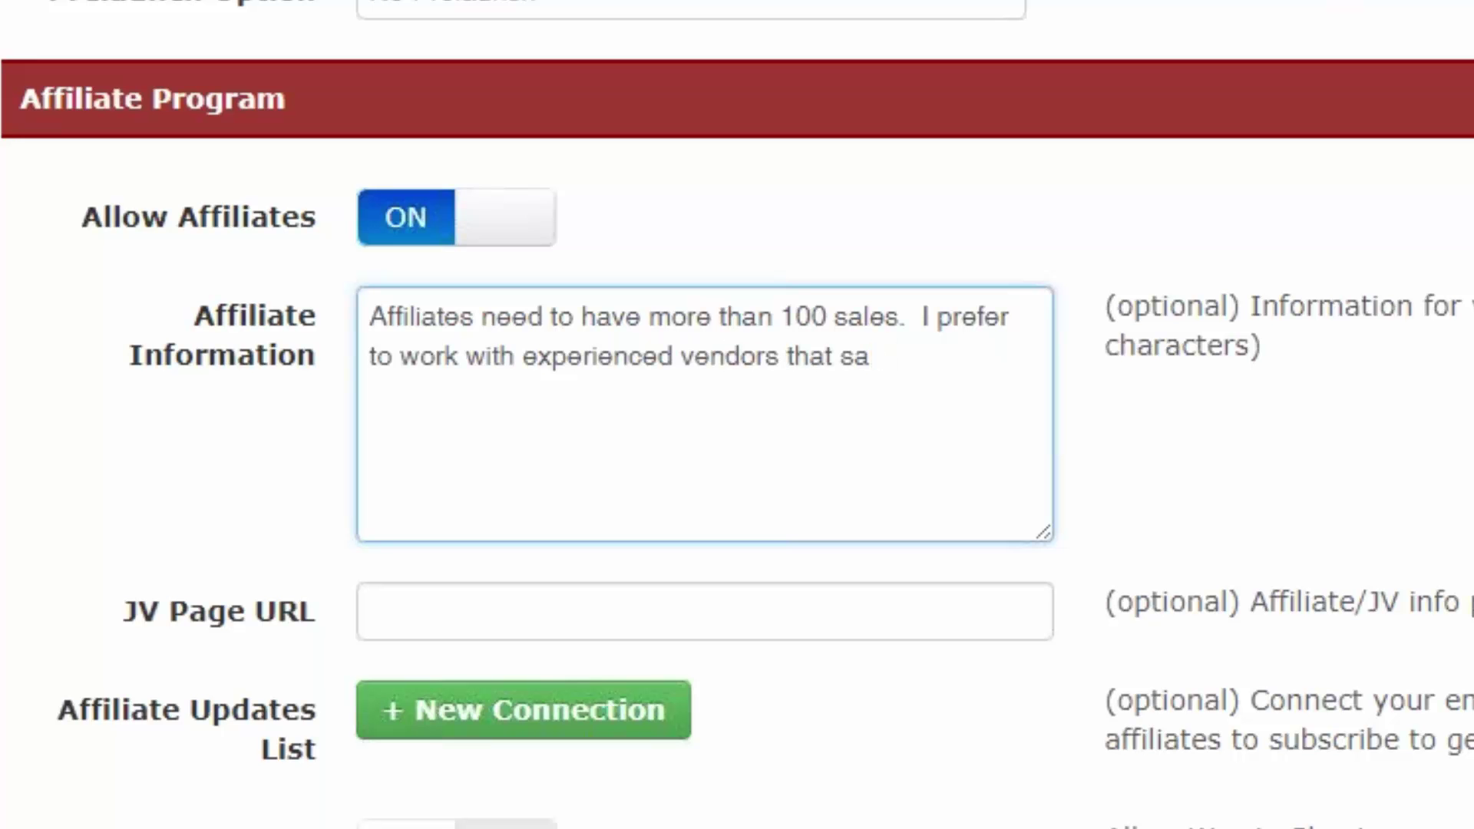
{"action": "type", "text": "e"}
{"action": "key", "text": "BackSpace"}
{"action": "key", "text": "BackSpace"}
{"action": "type", "text": "ell PLR"}
{"action": "type", "text": ">"}
{"action": "key", "text": "BackSpace"}
{"action": "key", "text": "BackSpace"}
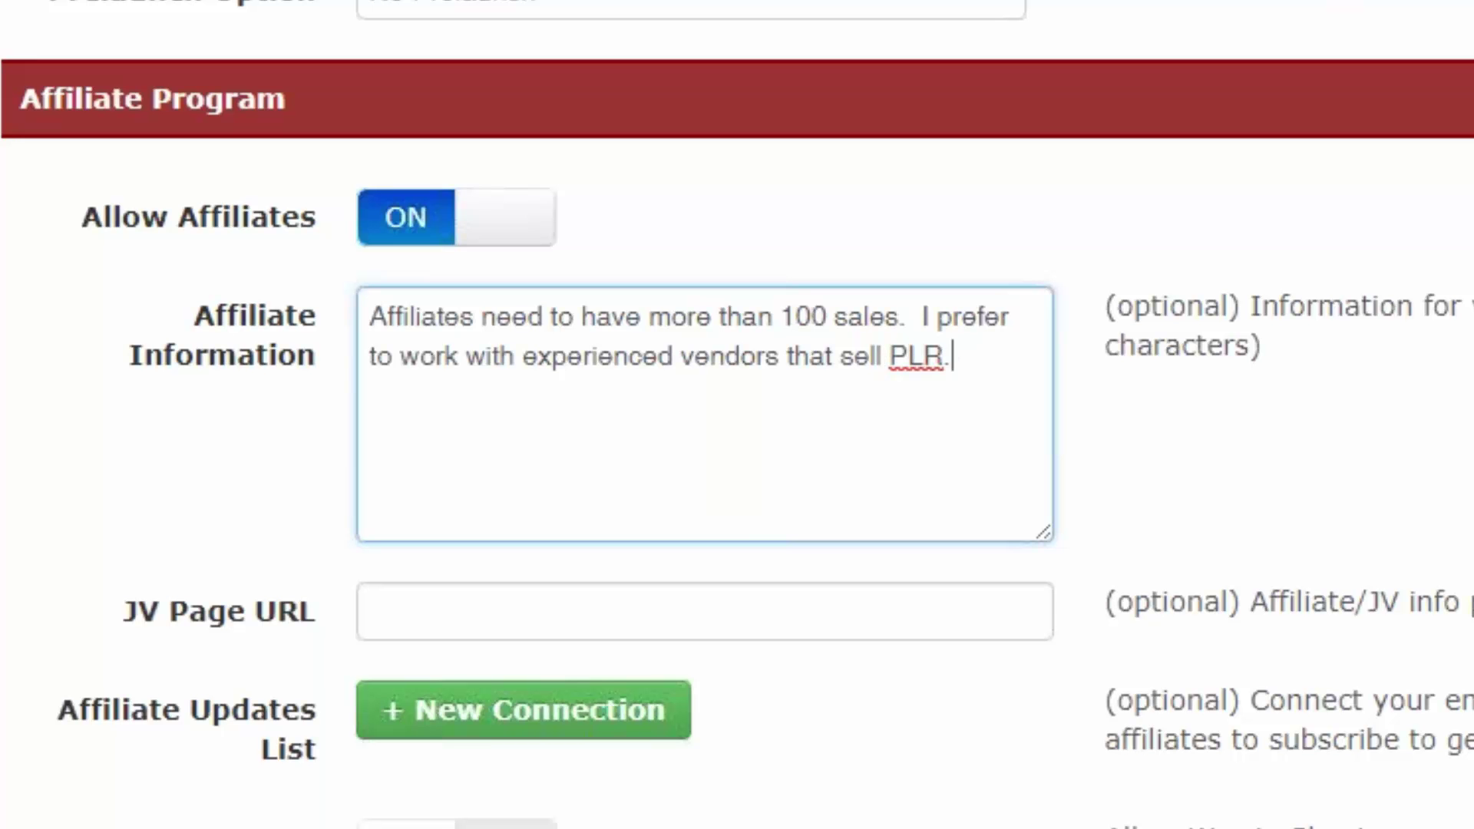
Finish the Affiliate Information text with "If we dont know each other please reach out to me on Facebook or Skype.".
{"action": "type", "text": ".  If we dontg kn"}
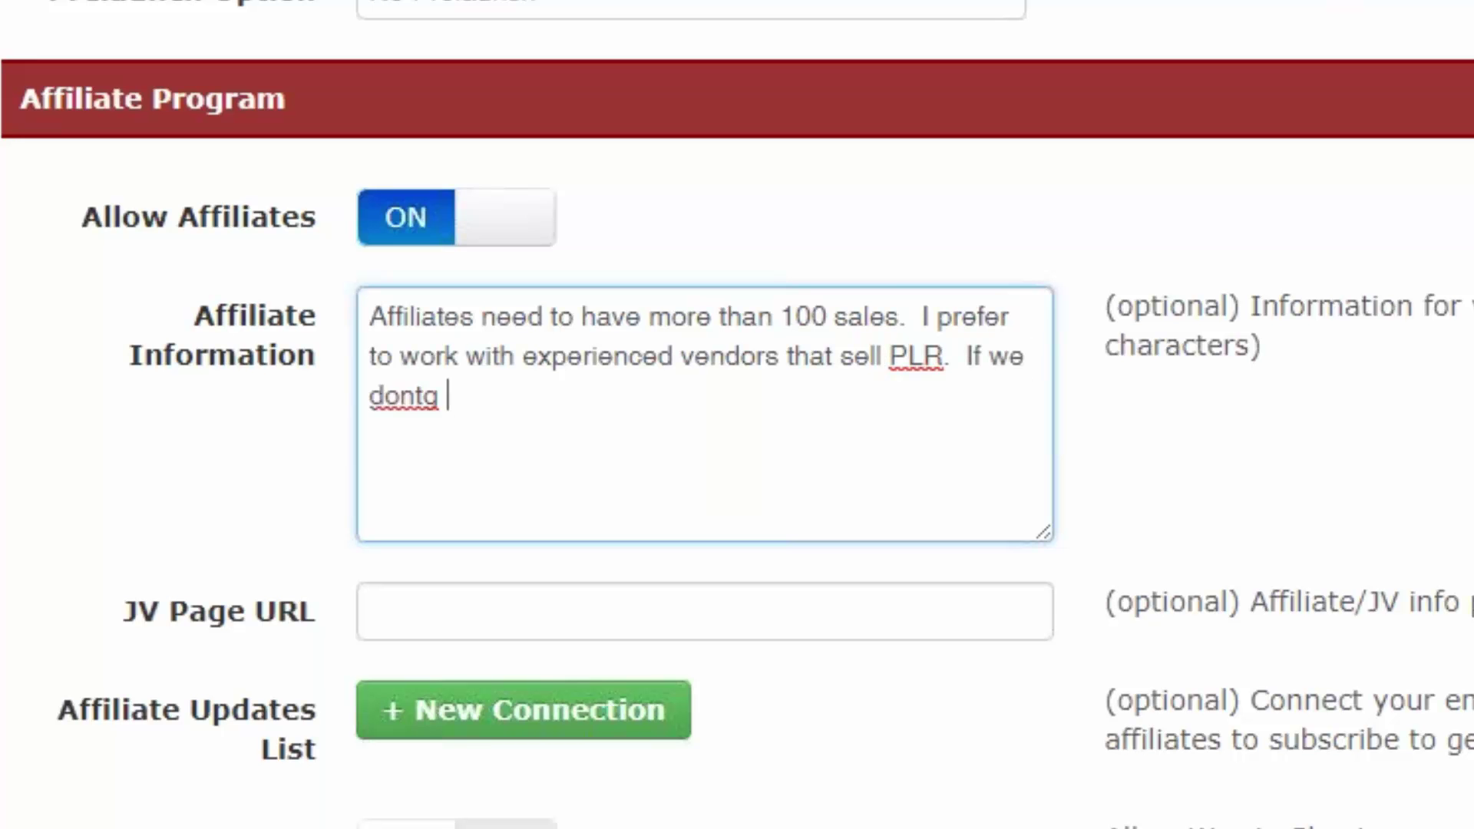
{"action": "key", "text": "BackSpace"}
{"action": "key", "text": "BackSpace"}
{"action": "key", "text": "BackSpace"}
{"action": "key", "text": "BackSpace"}
{"action": "type", "text": "know each other "}
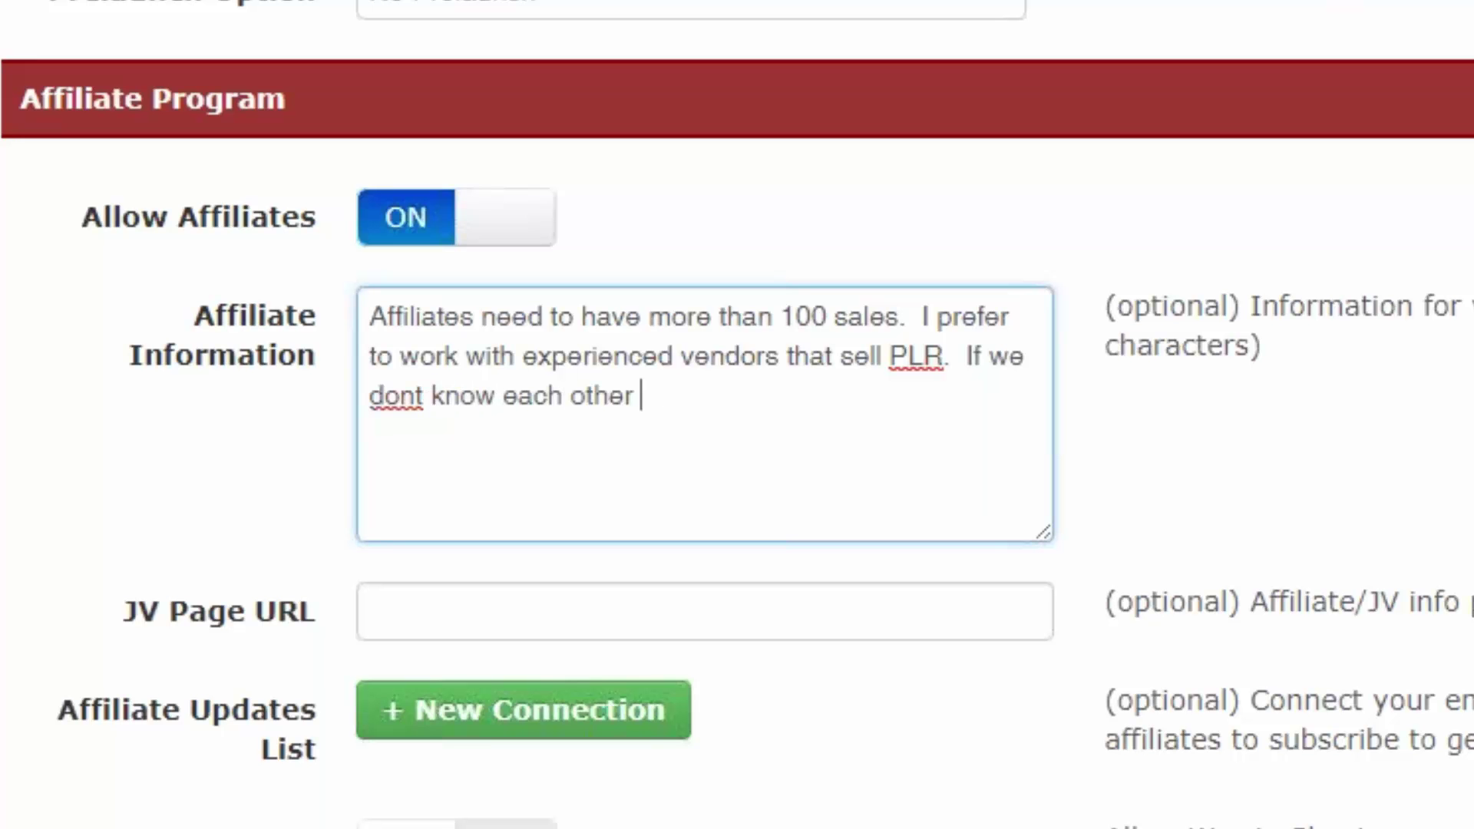
{"action": "type", "text": "please r"}
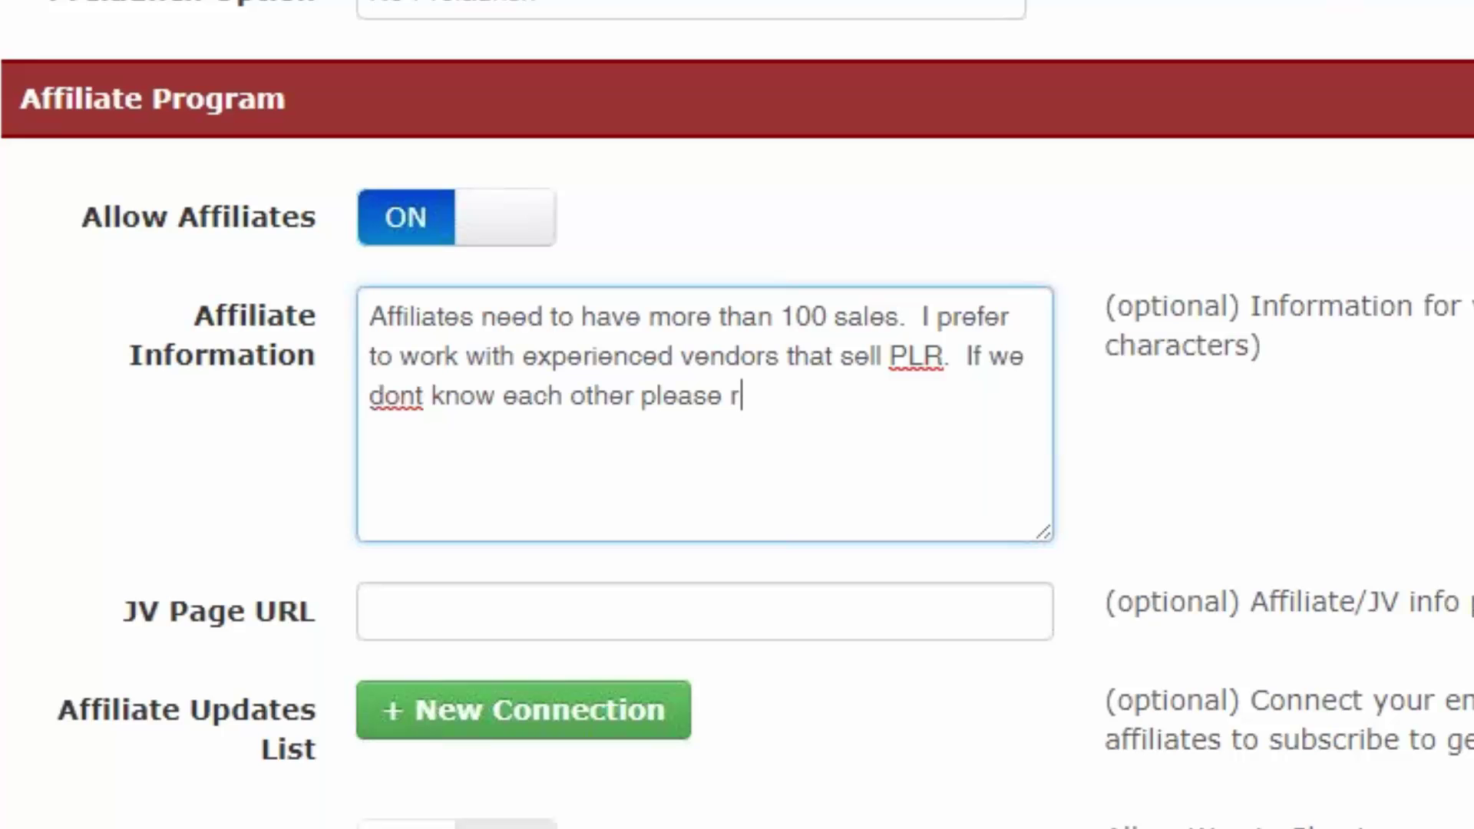
{"action": "type", "text": "each out to m"}
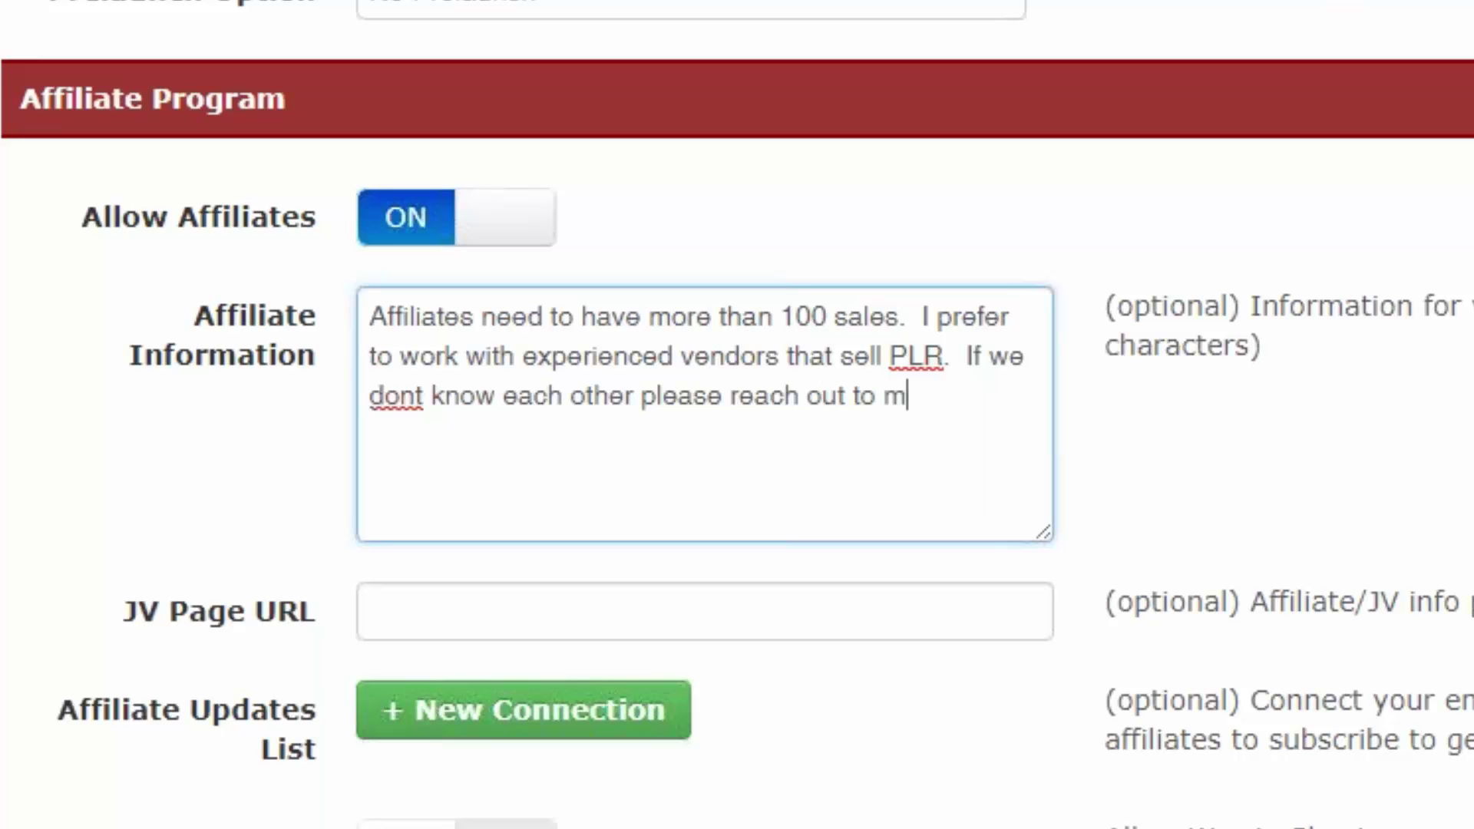
{"action": "type", "text": "e on Facebook "}
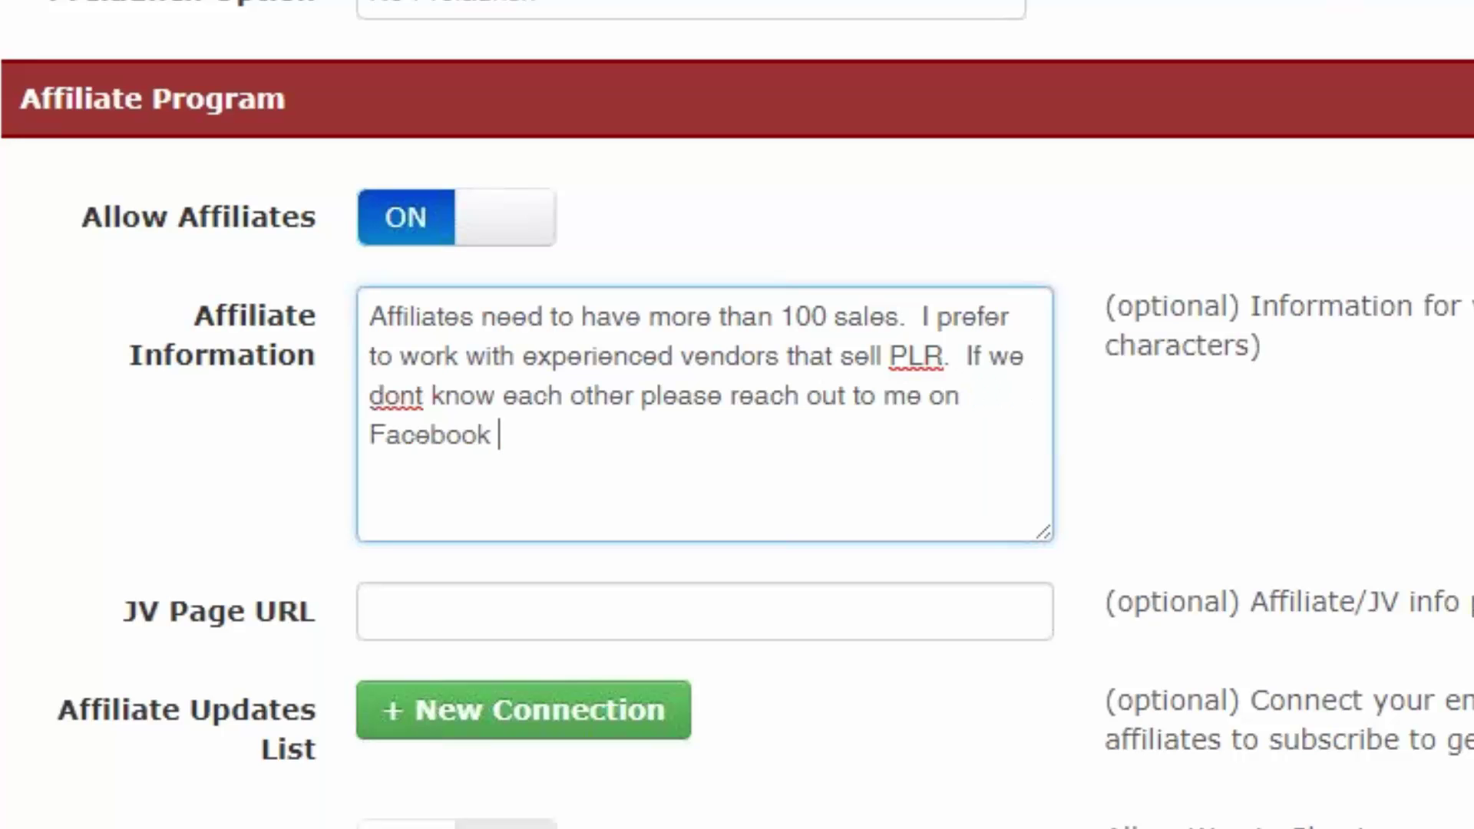
{"action": "type", "text": "r S"}
{"action": "key", "text": "BackSpace"}
{"action": "key", "text": "BackSpace"}
{"action": "key", "text": "BackSpace"}
{"action": "type", "text": "r"}
{"action": "key", "text": "BackSpace"}
{"action": "type", "text": "or Skype."}
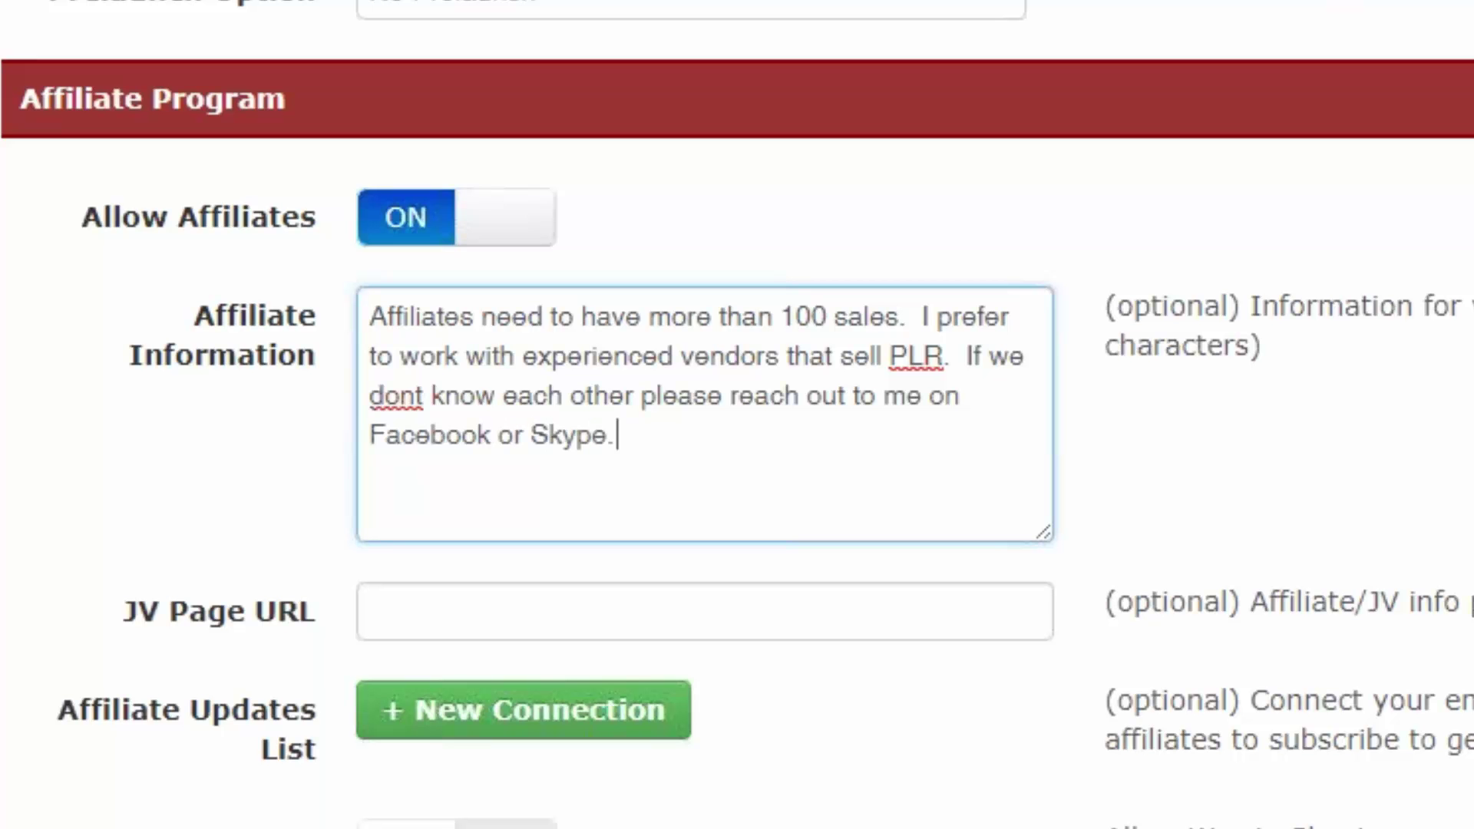
{"action": "key", "text": "Return"}
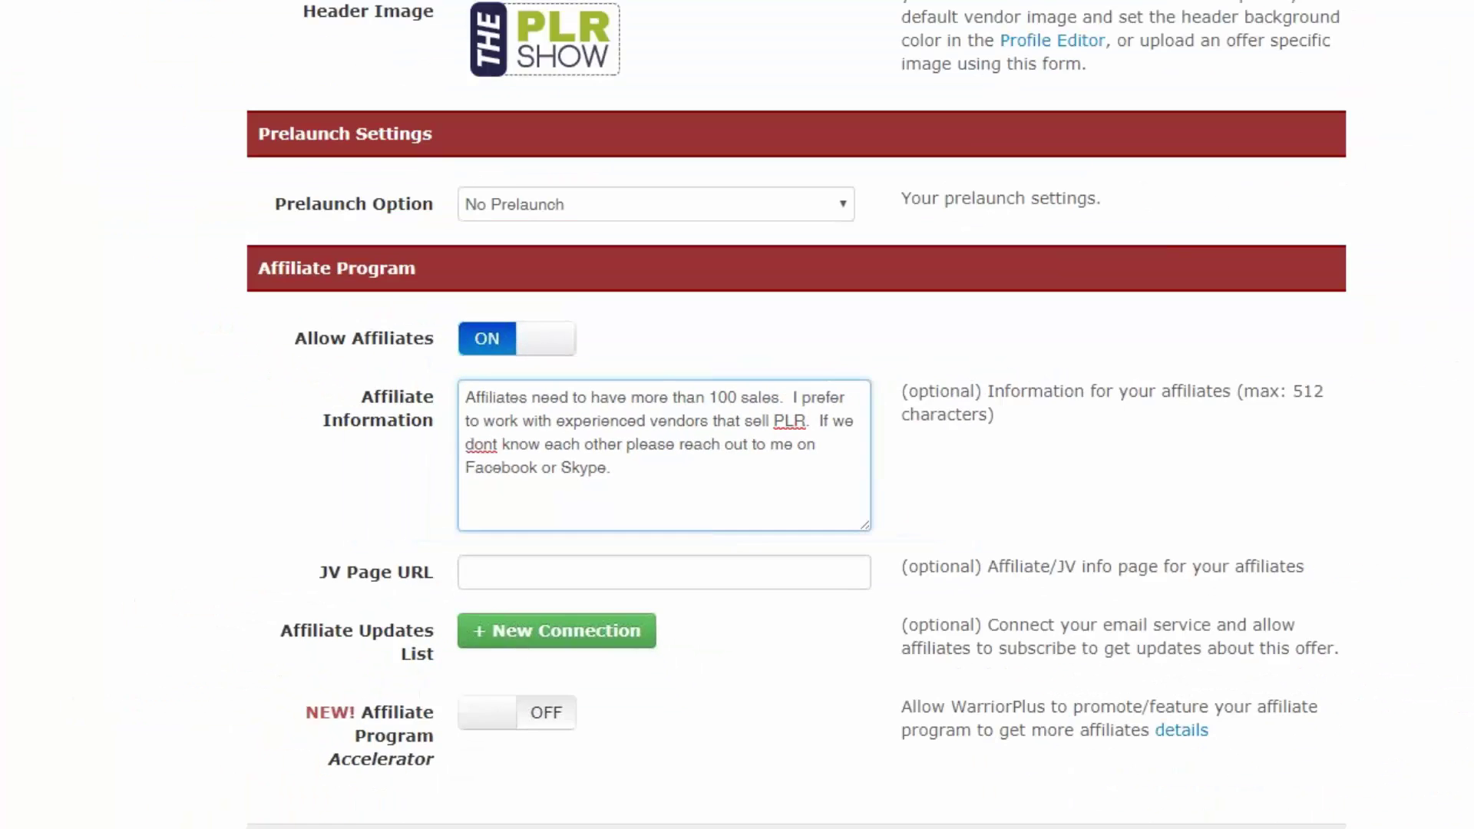
Open the My Affiliates page in a separate browser tab and place that tab after the others.
{"action": "right_click", "coordinate": [921, 94]}
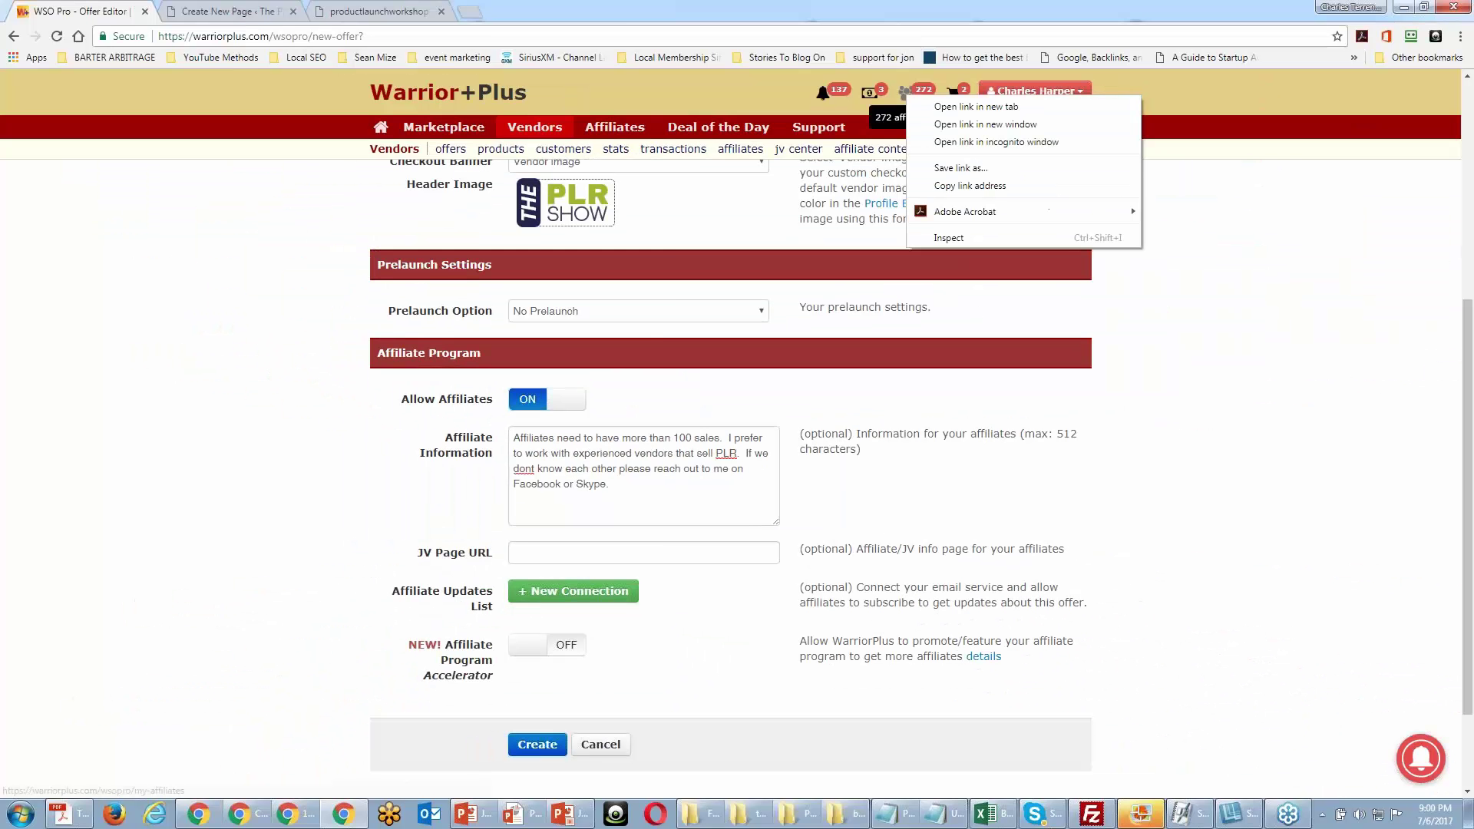
{"action": "key", "text": "Escape"}
{"action": "middle_click", "coordinate": [924, 99]}
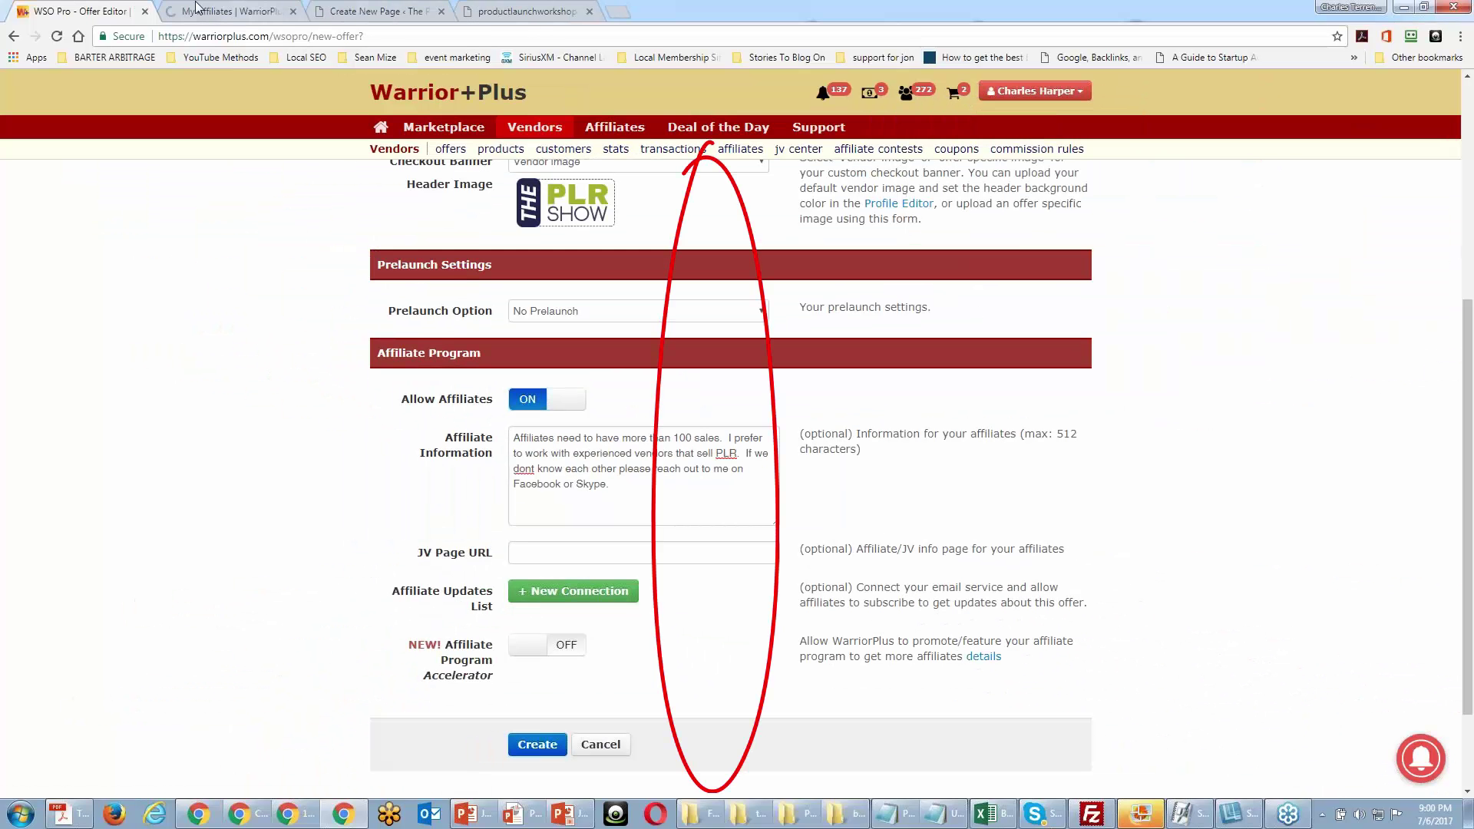
{"action": "left_click", "coordinate": [238, 11]}
{"action": "left_click_drag", "start_coordinate": [389, 8], "coordinate": [750, 8]}
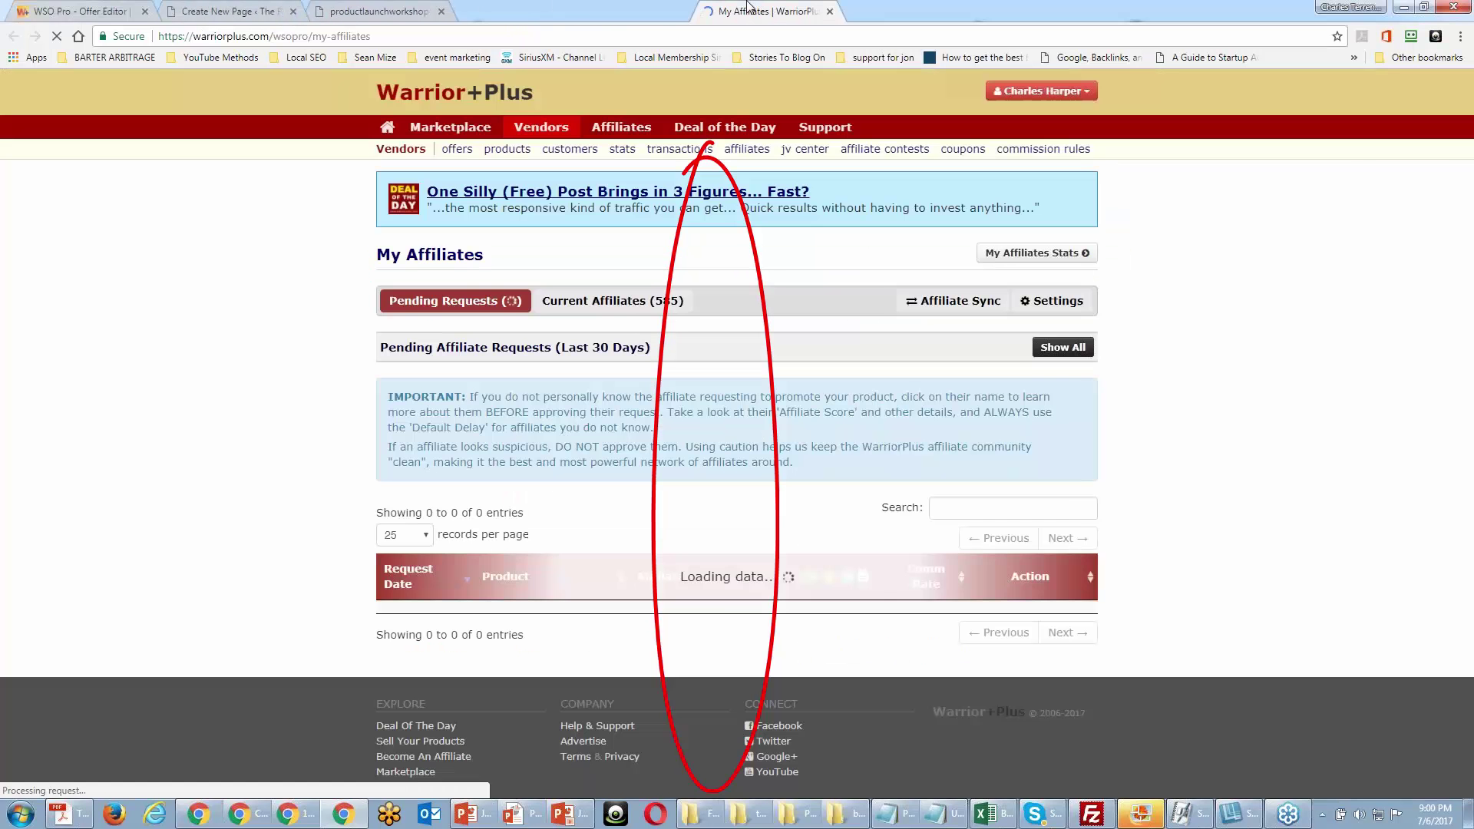
Examine the pending affiliate requests, comparing the affiliates' scores and the products they asked to promote.
{"action": "scroll", "coordinate": [1182, 347], "scroll_direction": "down", "scroll_amount": 2}
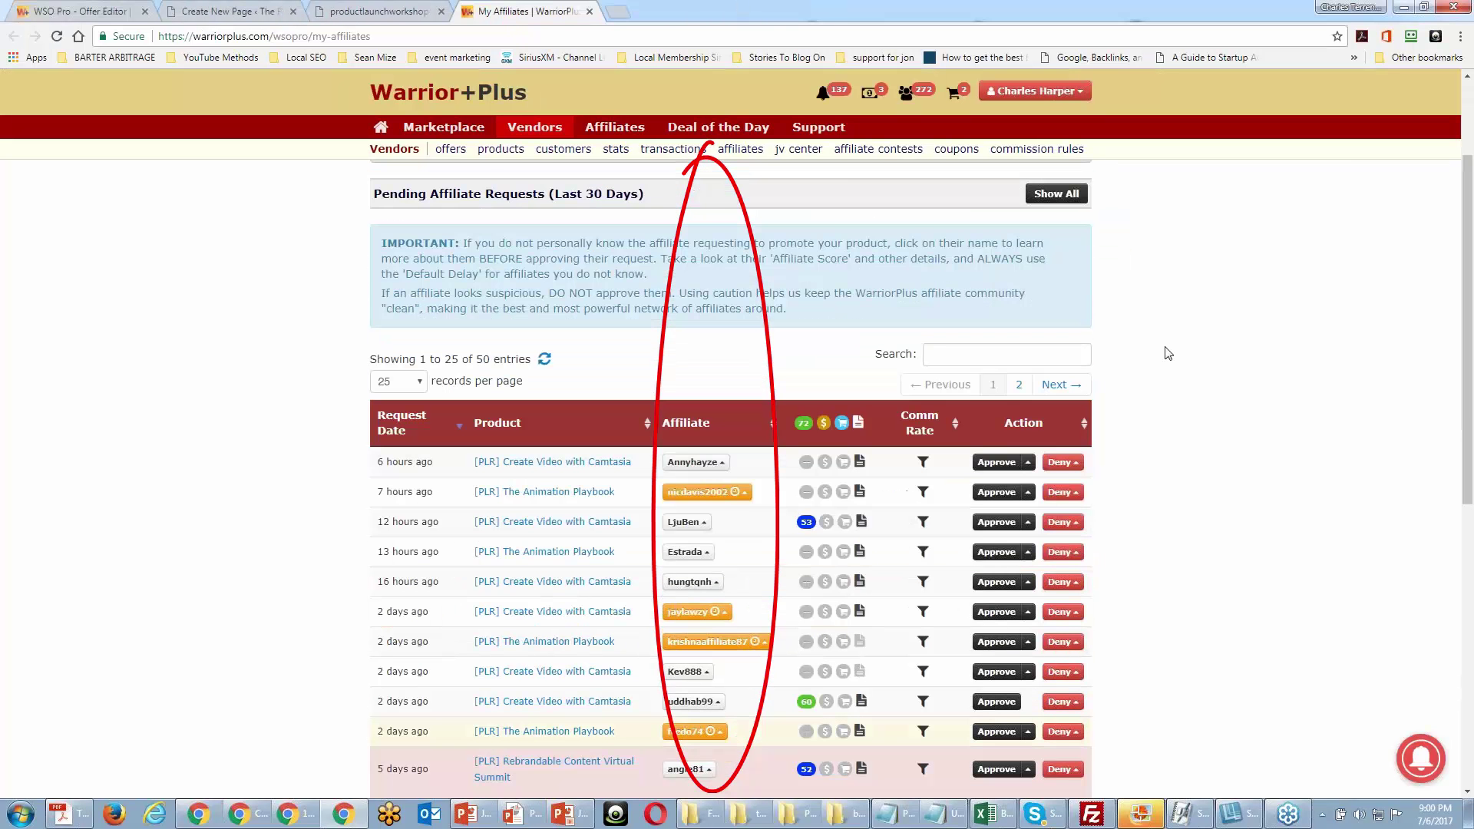
{"action": "scroll", "coordinate": [1164, 349], "scroll_direction": "down", "scroll_amount": 6}
{"action": "scroll", "coordinate": [1167, 352], "scroll_direction": "down", "scroll_amount": 1}
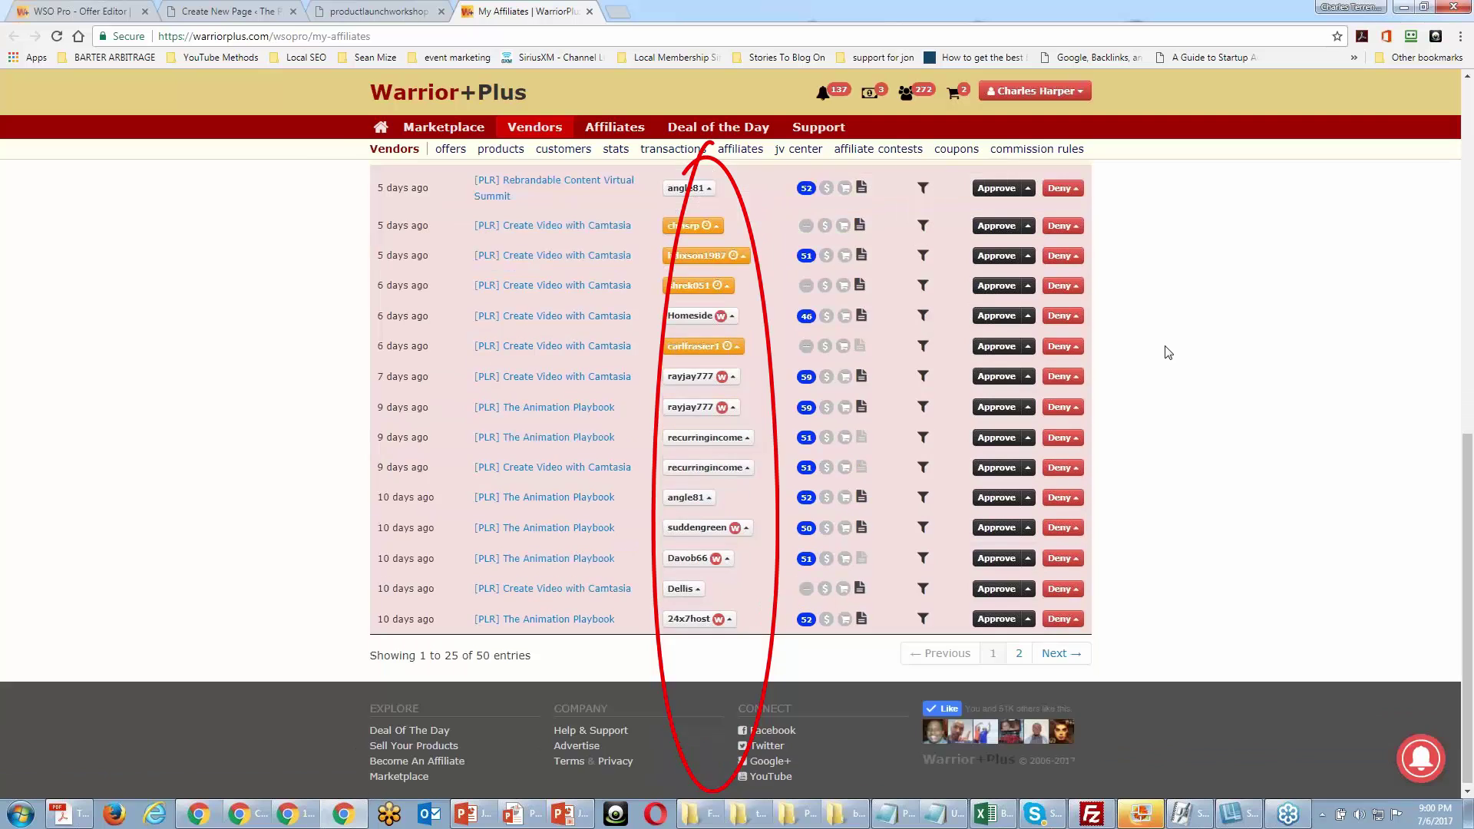
{"action": "scroll", "coordinate": [1168, 352], "scroll_direction": "up", "scroll_amount": 7}
{"action": "scroll", "coordinate": [1167, 352], "scroll_direction": "down", "scroll_amount": 1}
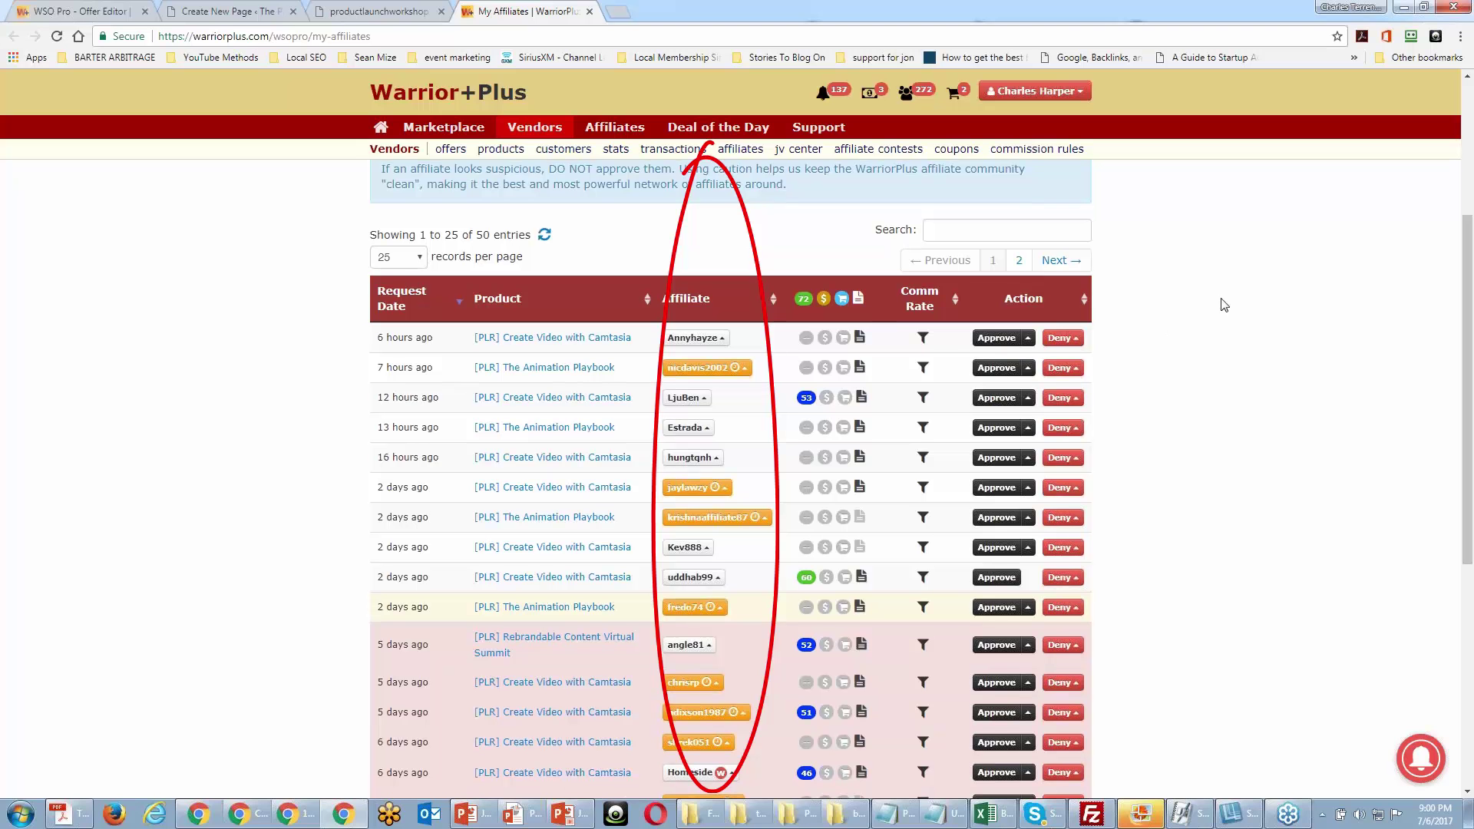
{"action": "scroll", "coordinate": [1223, 305], "scroll_direction": "up", "scroll_amount": 3}
{"action": "scroll", "coordinate": [1224, 306], "scroll_direction": "up", "scroll_amount": 1}
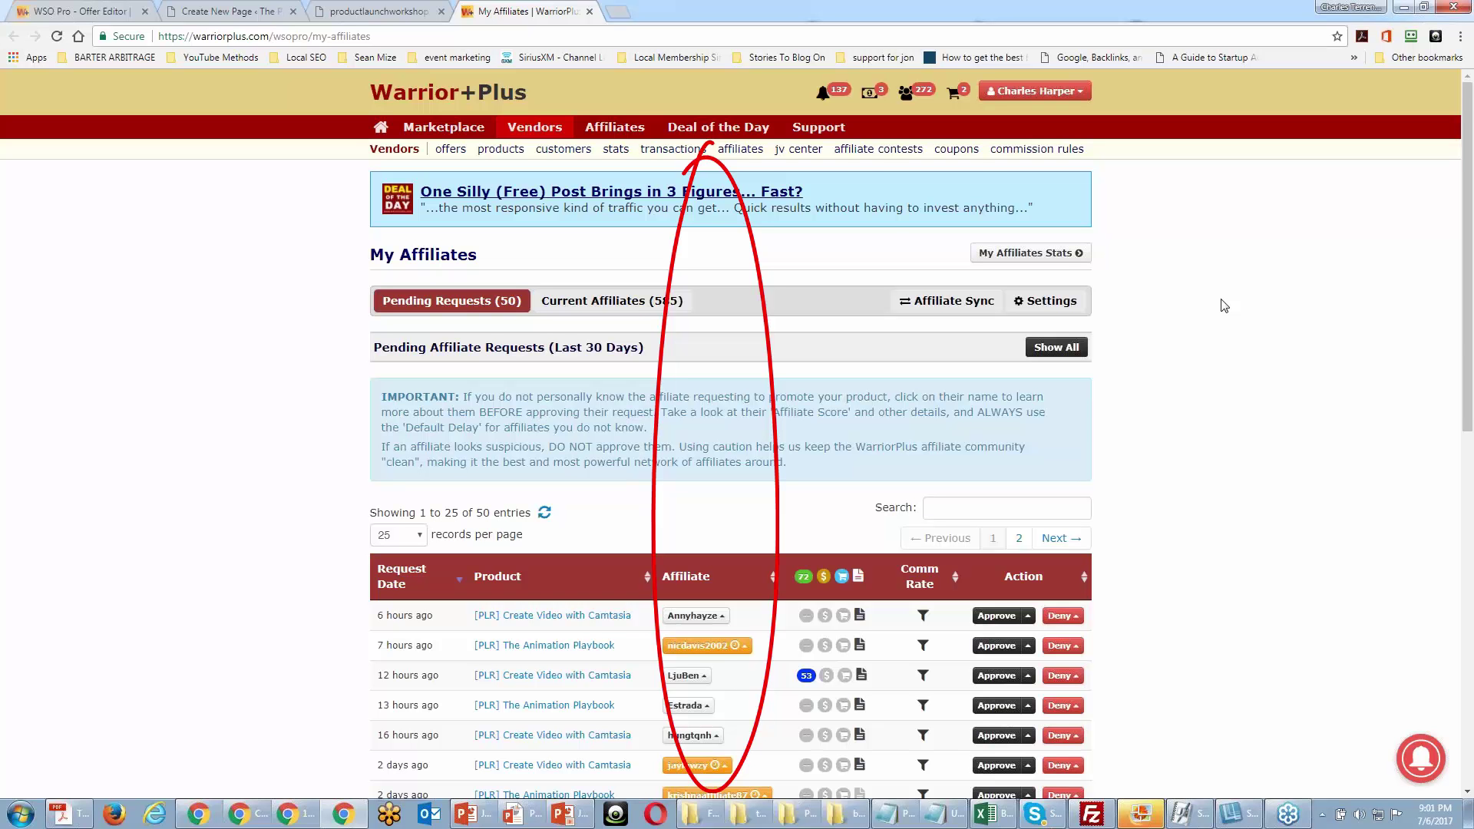
Open the JV site jvwithcharles.net in a new browser tab.
{"action": "left_click", "coordinate": [239, 10]}
{"action": "left_click", "coordinate": [95, 9]}
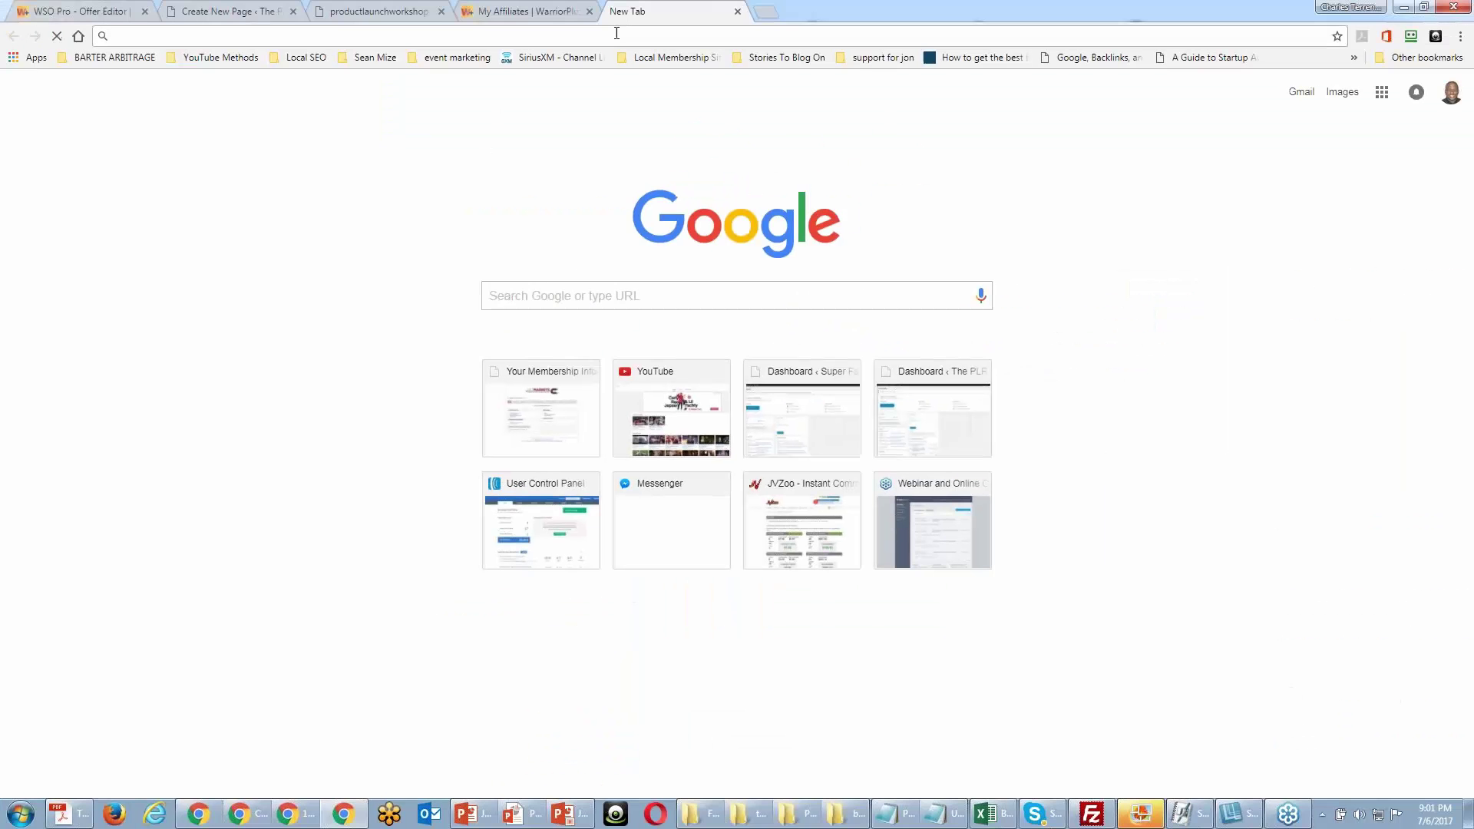
{"action": "type", "text": "jvwithcharles.net"}
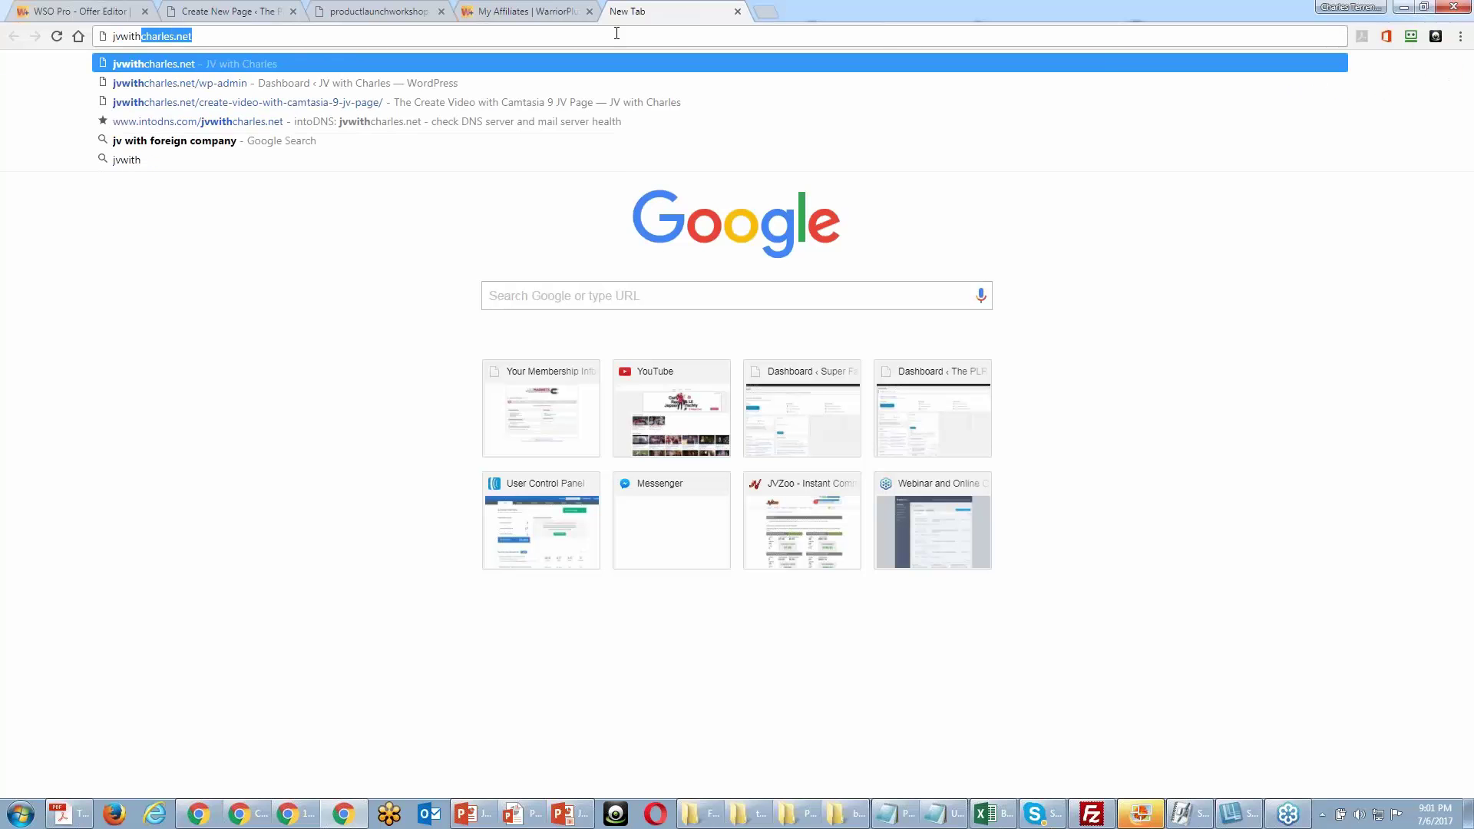
{"action": "key", "text": "Return"}
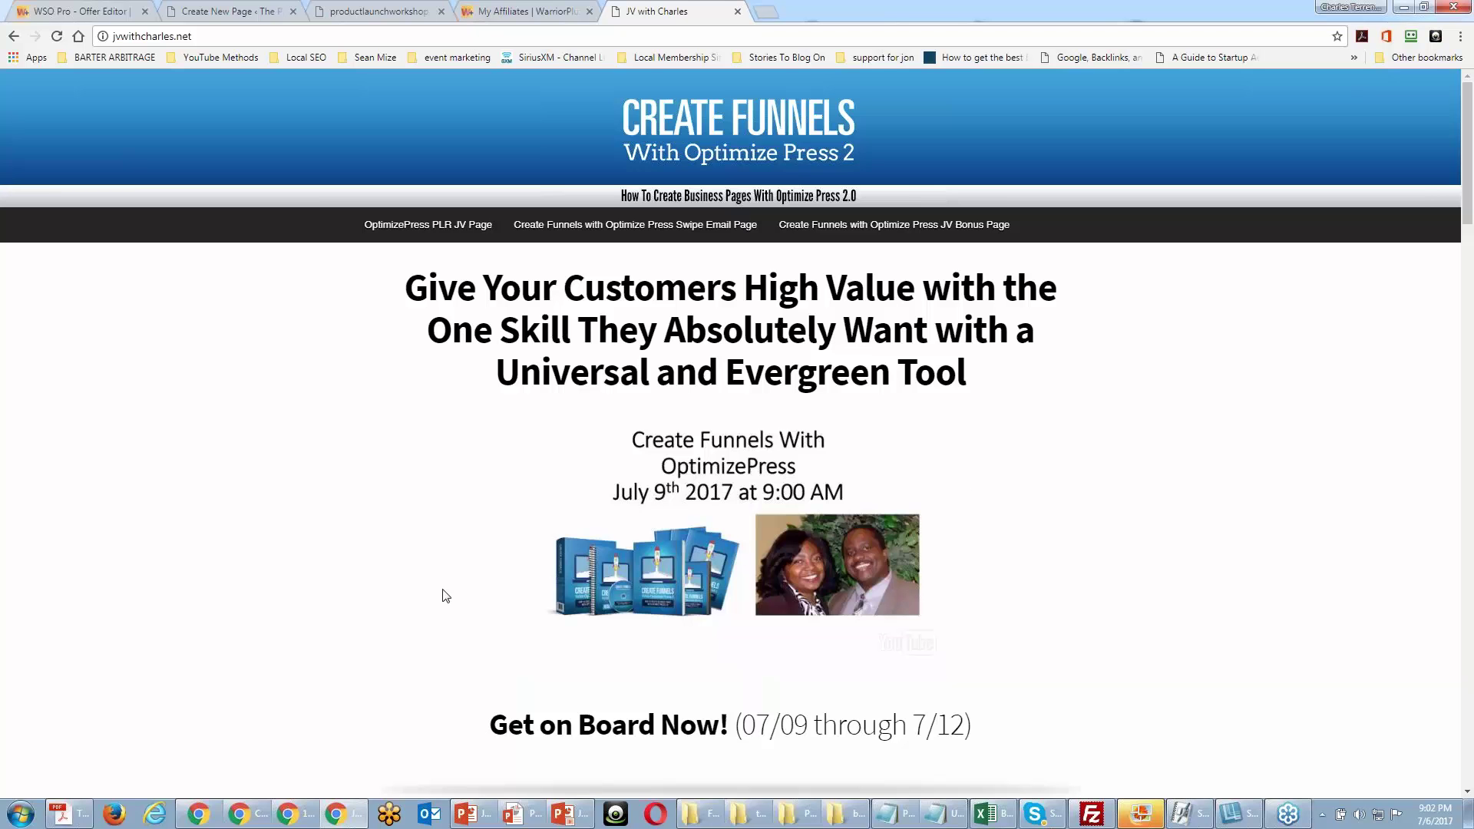
Go to the JV site's WordPress admin and log in by filling the username and password from the saved RoboForm login.
{"action": "left_click", "coordinate": [253, 41]}
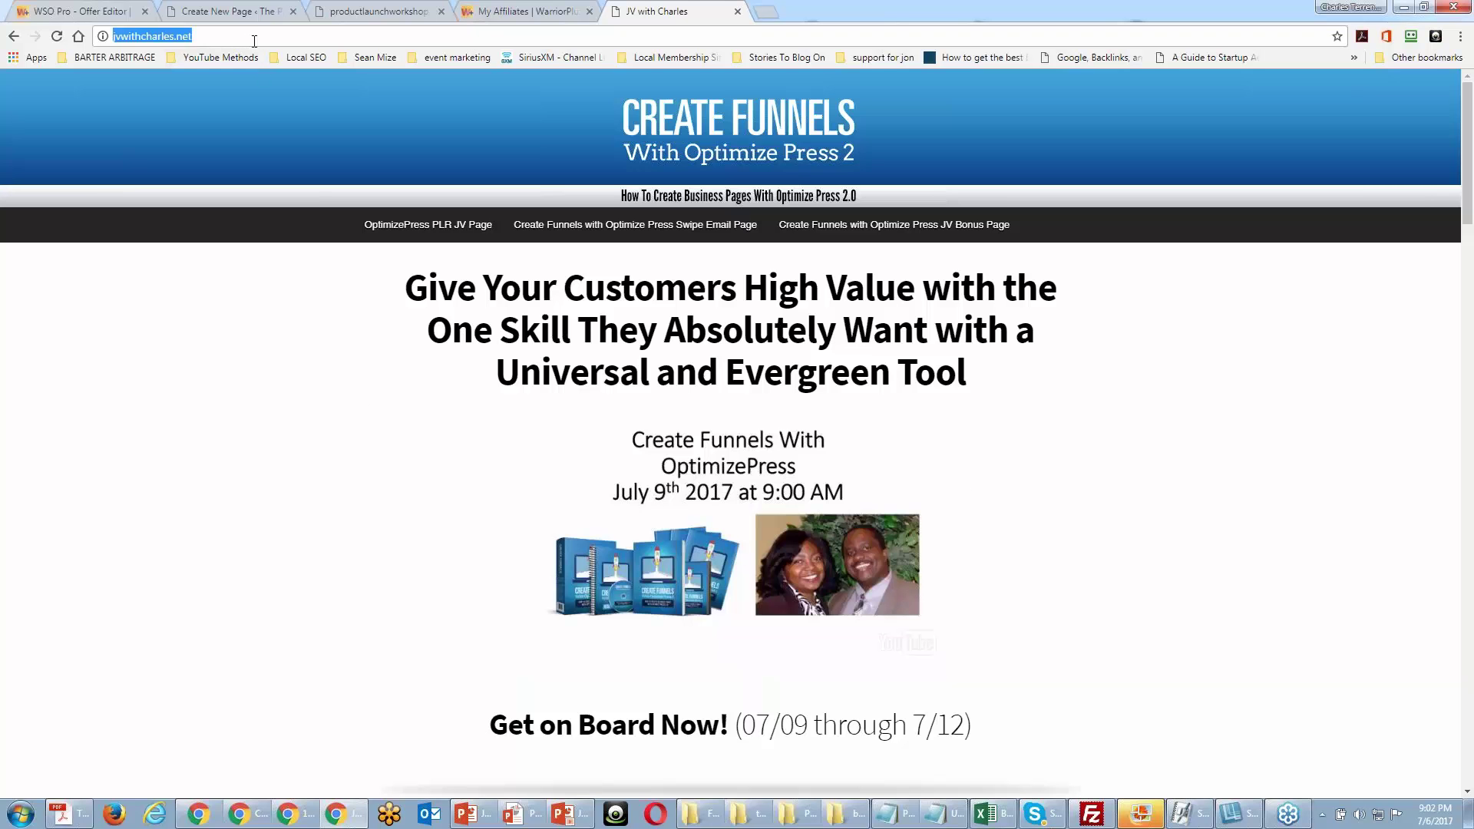
{"action": "left_click", "coordinate": [253, 41]}
{"action": "type", "text": "/wp"}
{"action": "key", "text": "Return"}
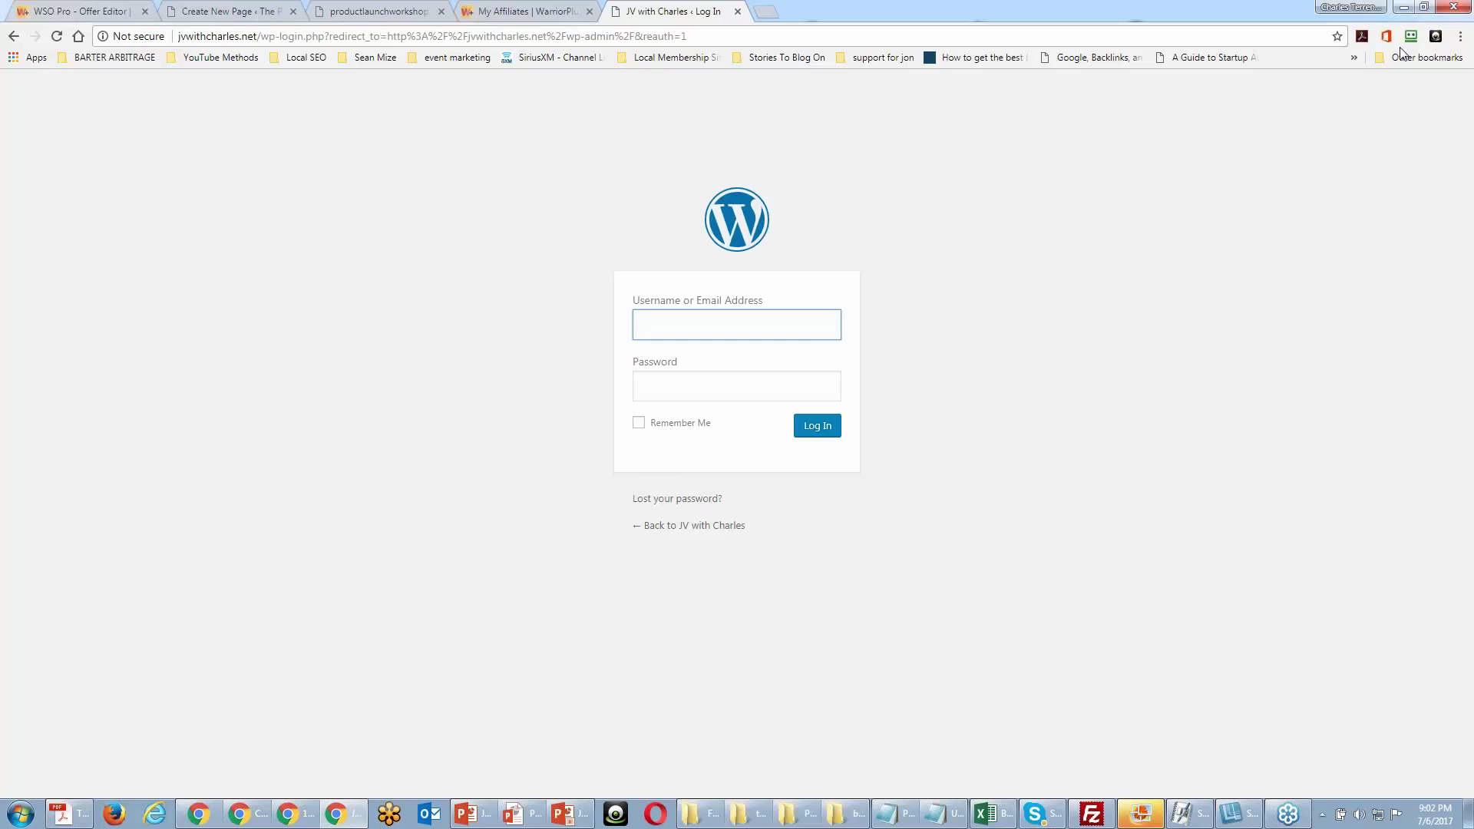
{"action": "left_click", "coordinate": [1410, 36]}
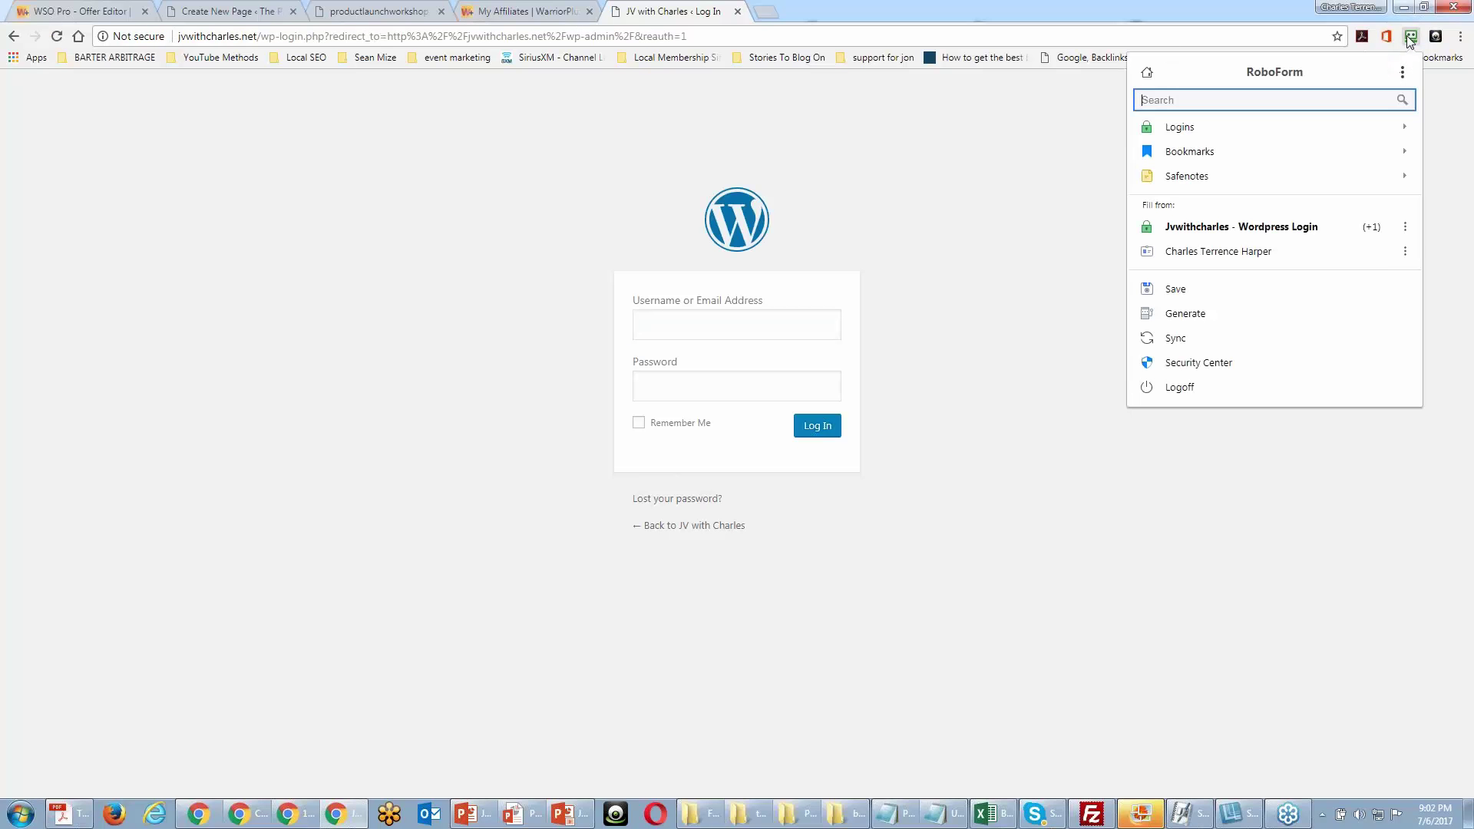
{"action": "left_click", "coordinate": [1237, 230]}
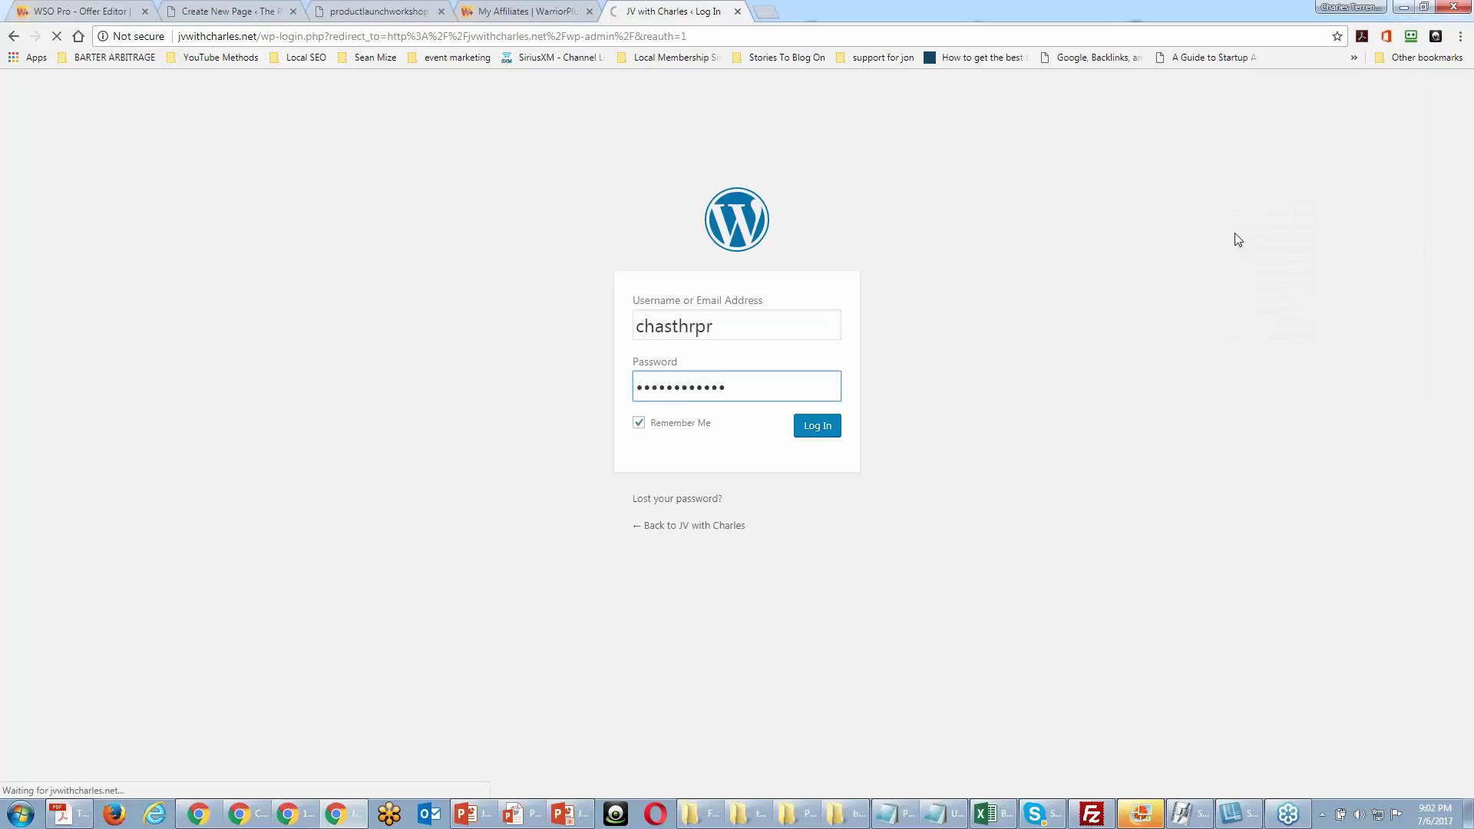
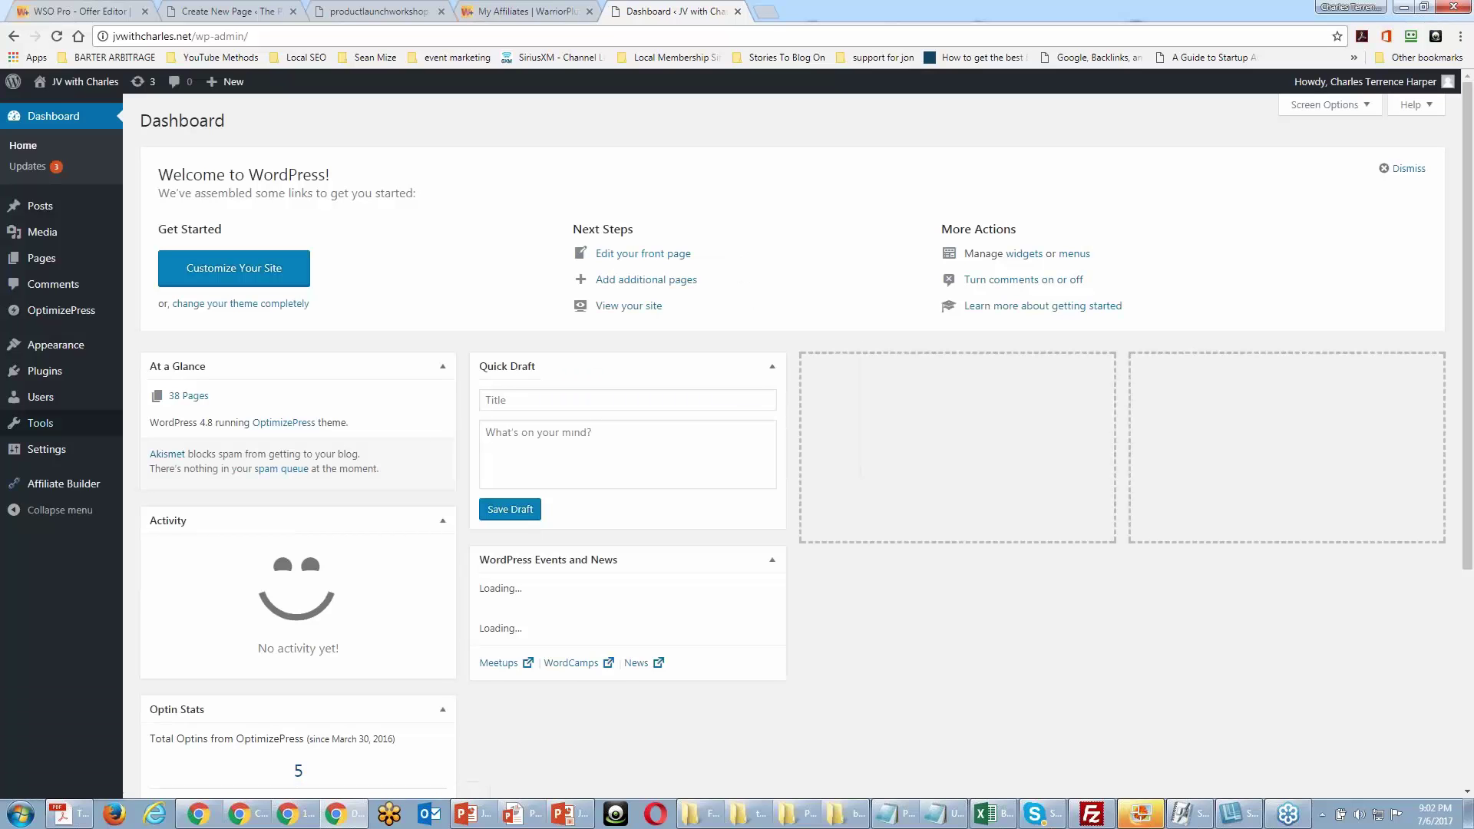
Check which static page is assigned as the site's front page in Reading Settings, and return to the Dashboard.
{"action": "mouse_move", "coordinate": [74, 459]}
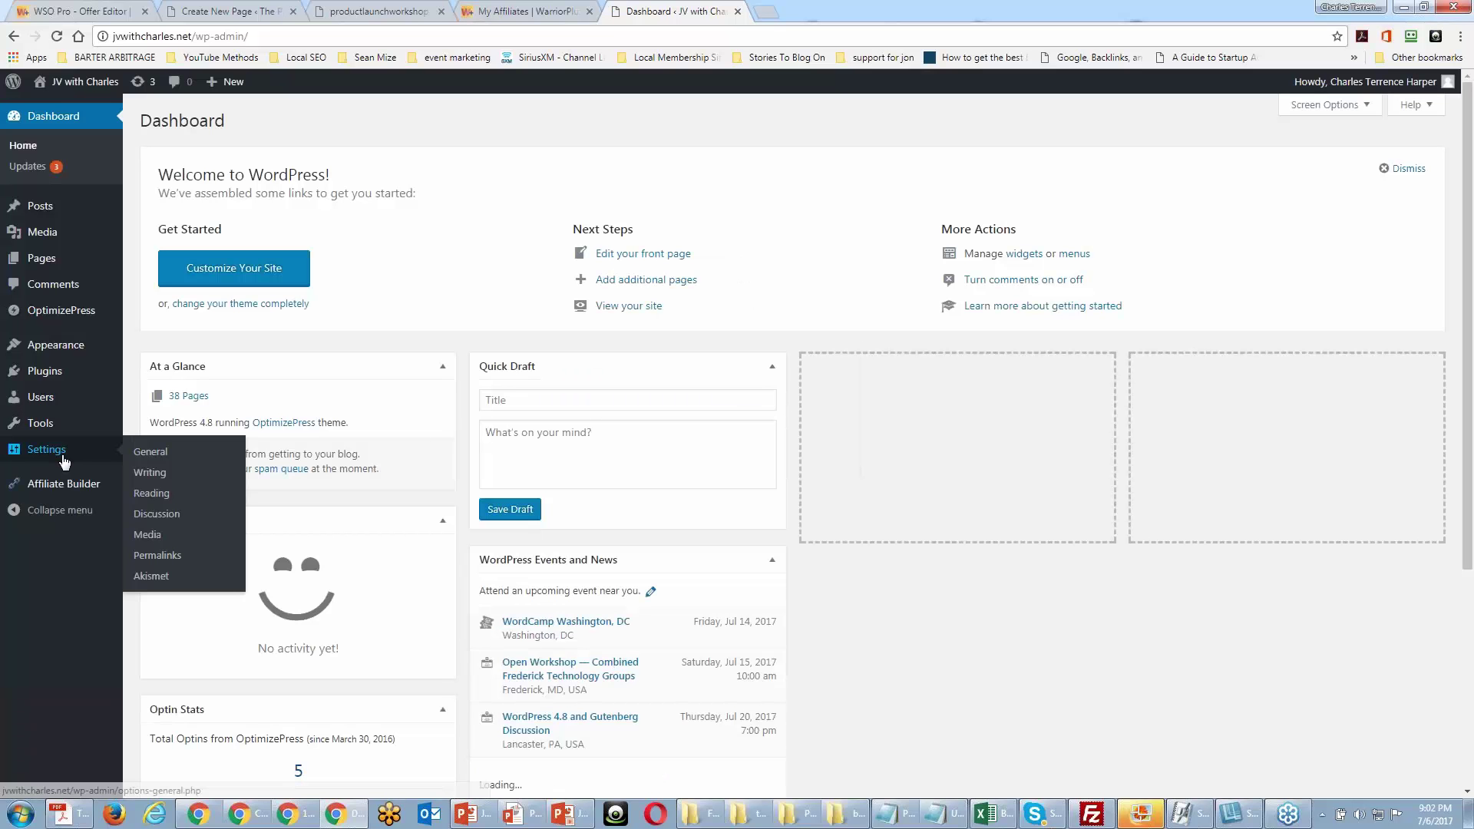
{"action": "left_click", "coordinate": [149, 495]}
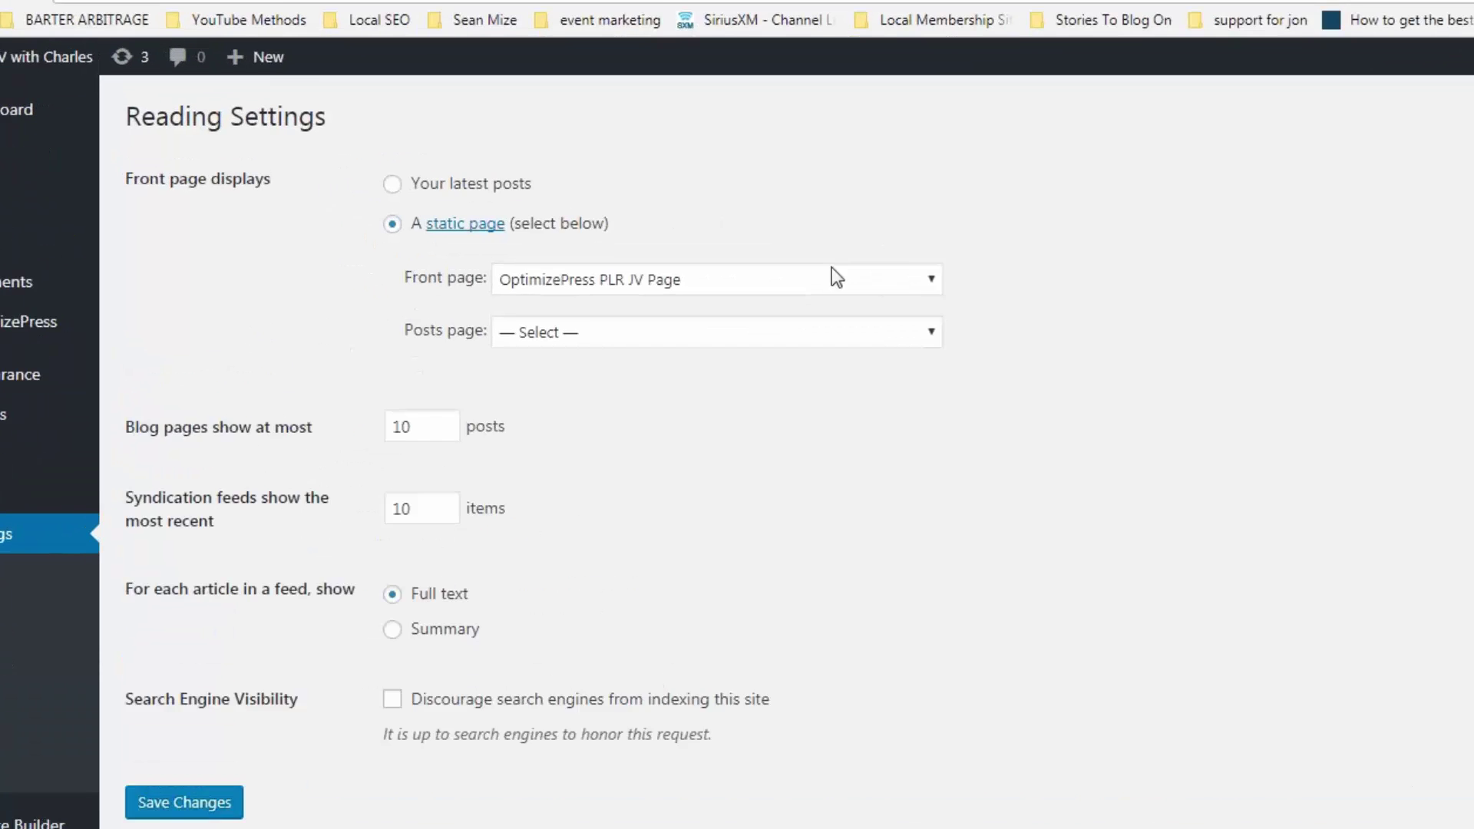
{"action": "left_click", "coordinate": [1273, 368]}
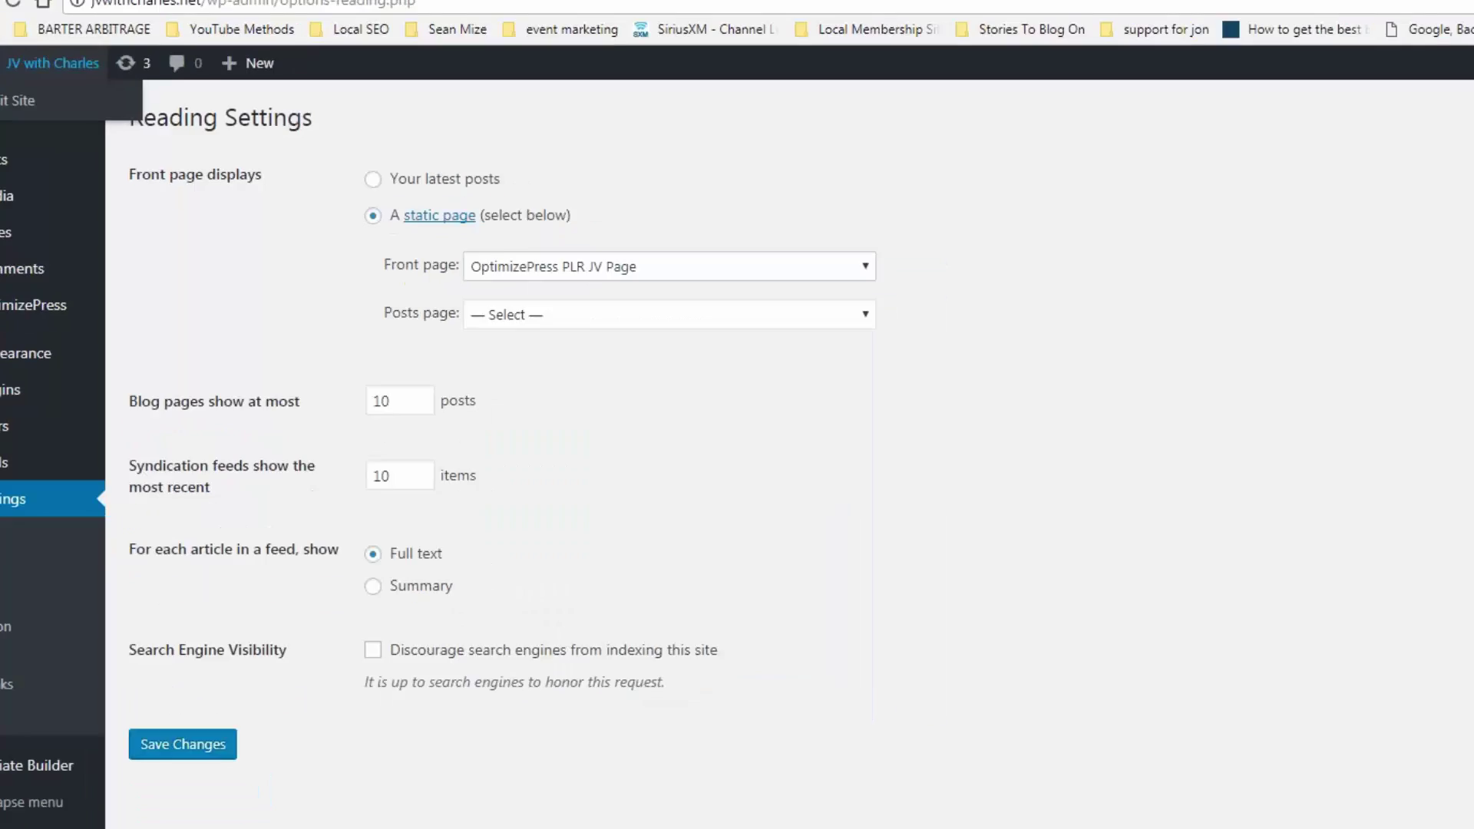
{"action": "left_click", "coordinate": [14, 36]}
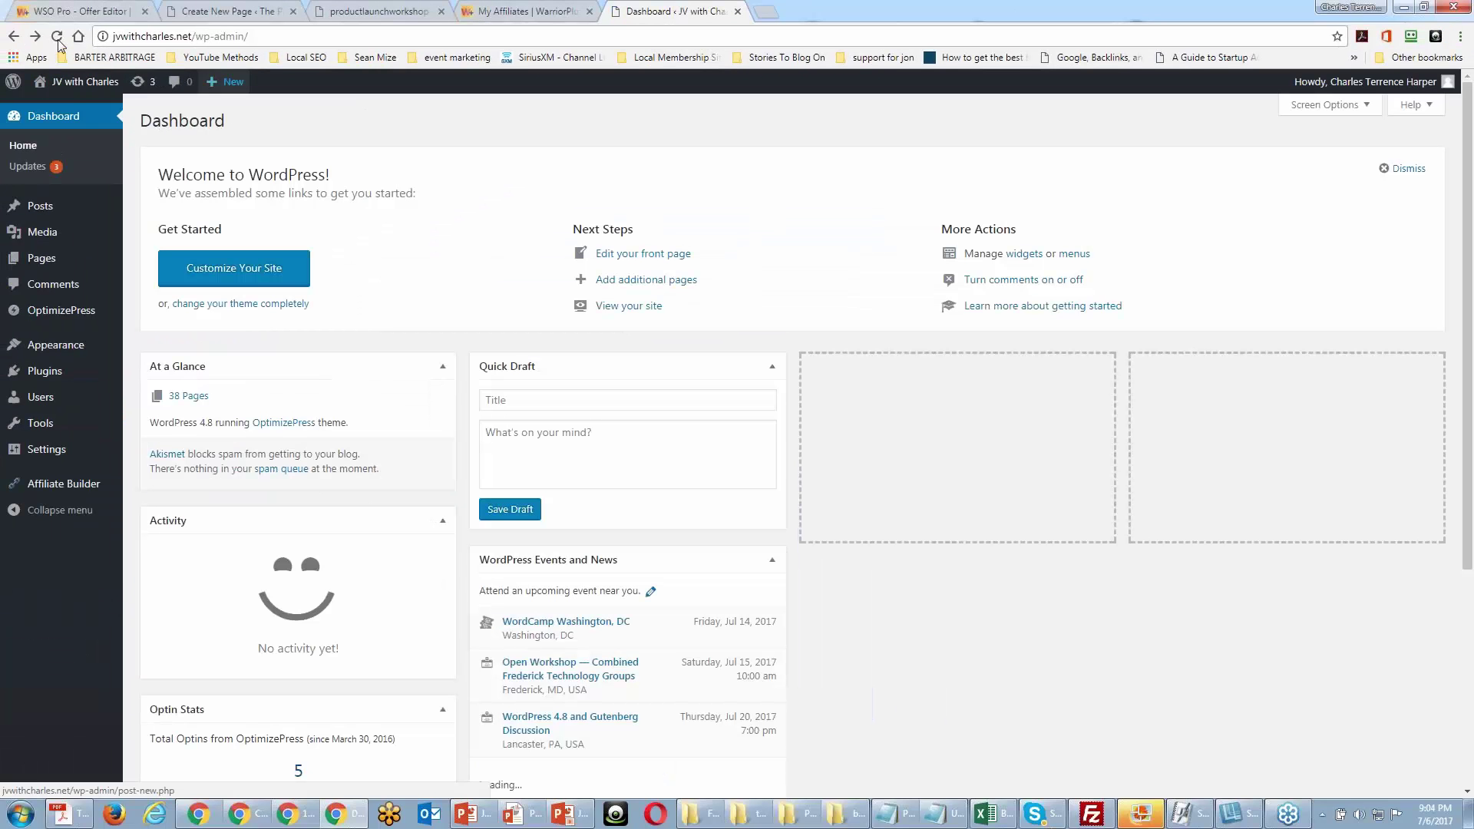
{"action": "mouse_move", "coordinate": [77, 81]}
{"action": "left_click", "coordinate": [61, 109]}
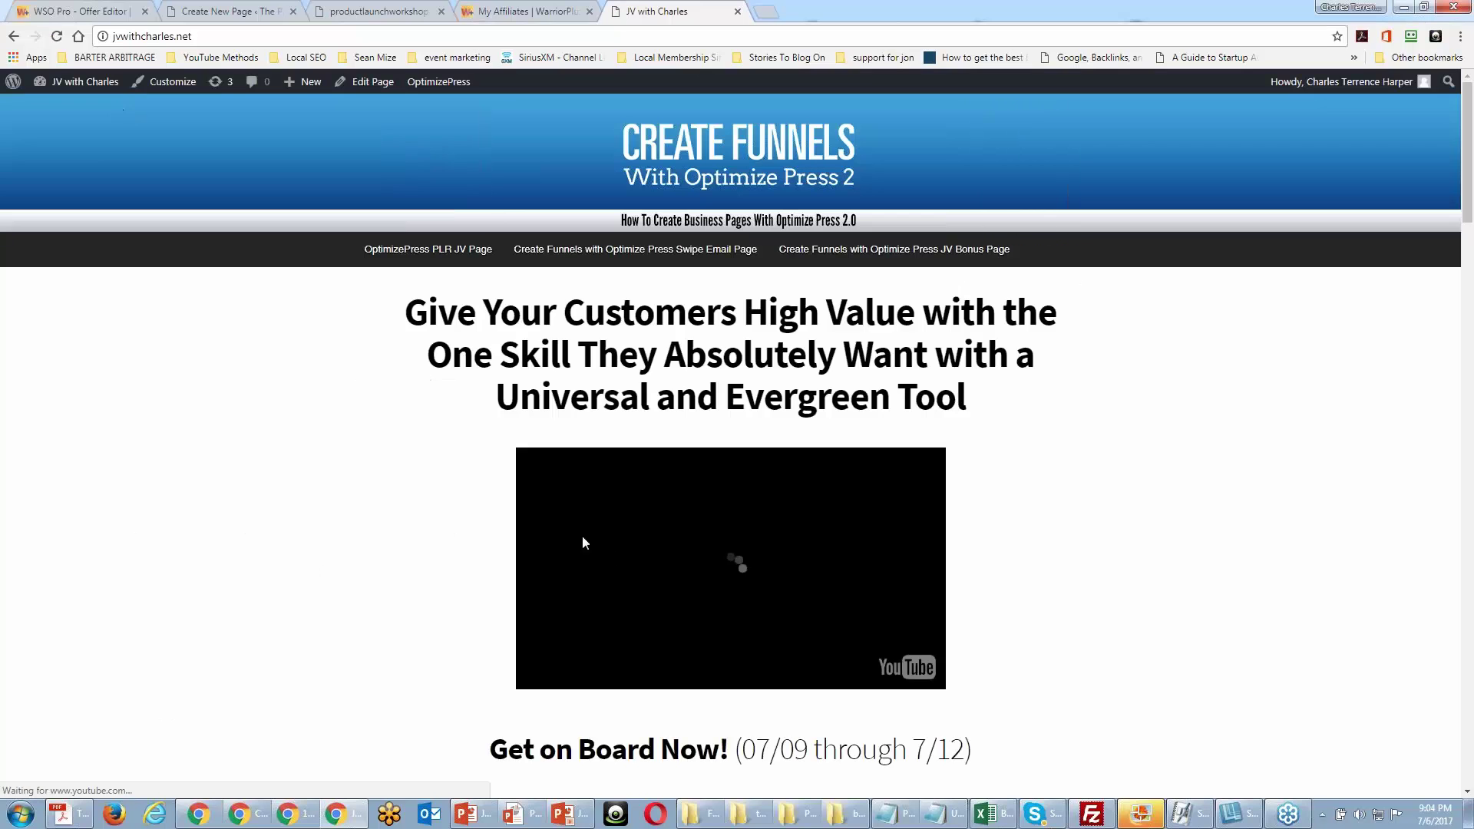
{"action": "left_click", "coordinate": [135, 36]}
{"action": "right_click", "coordinate": [132, 41]}
{"action": "left_click", "coordinate": [162, 98]}
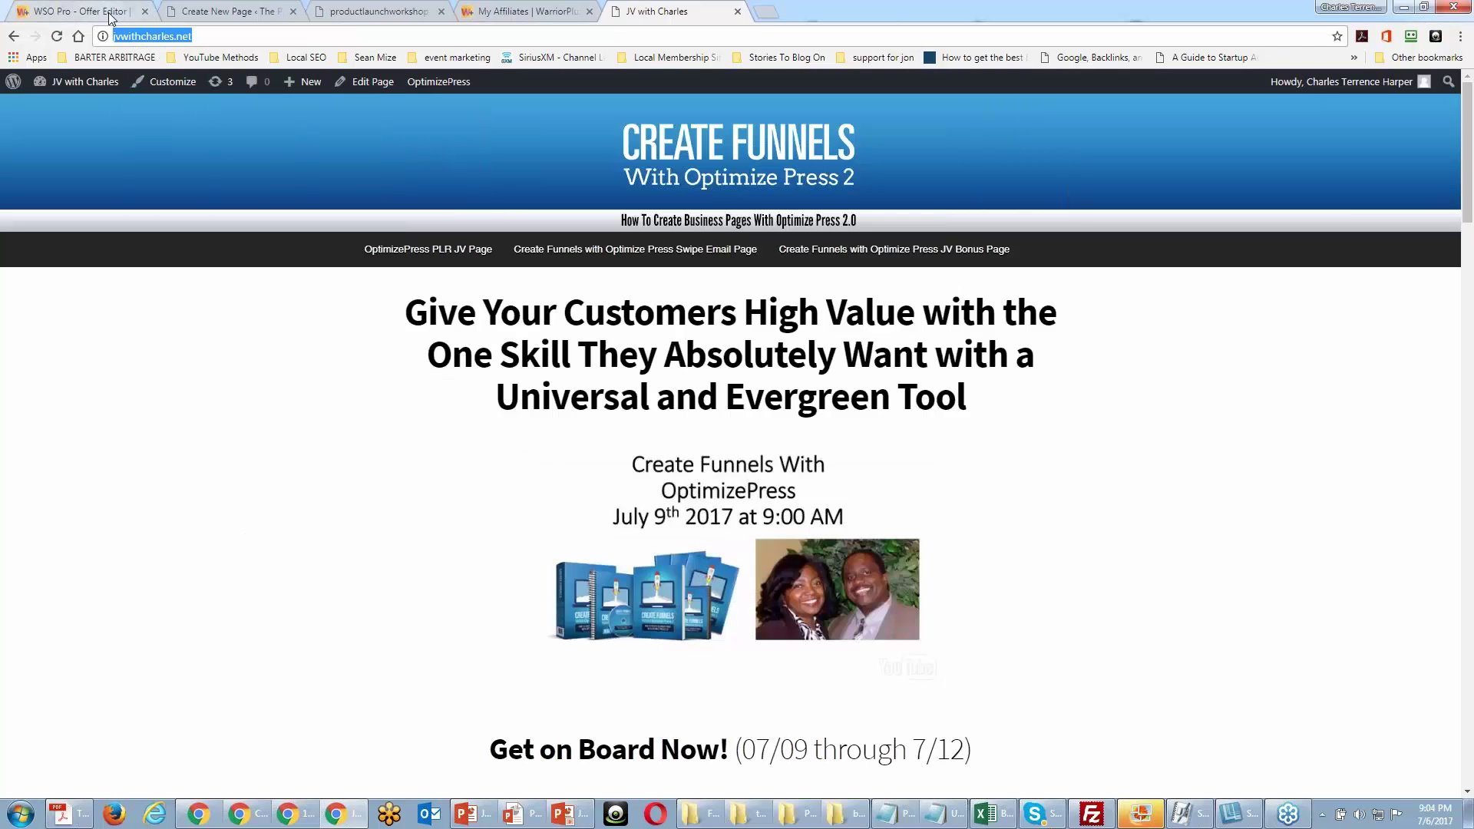
{"action": "left_click", "coordinate": [110, 15]}
{"action": "left_click", "coordinate": [567, 550]}
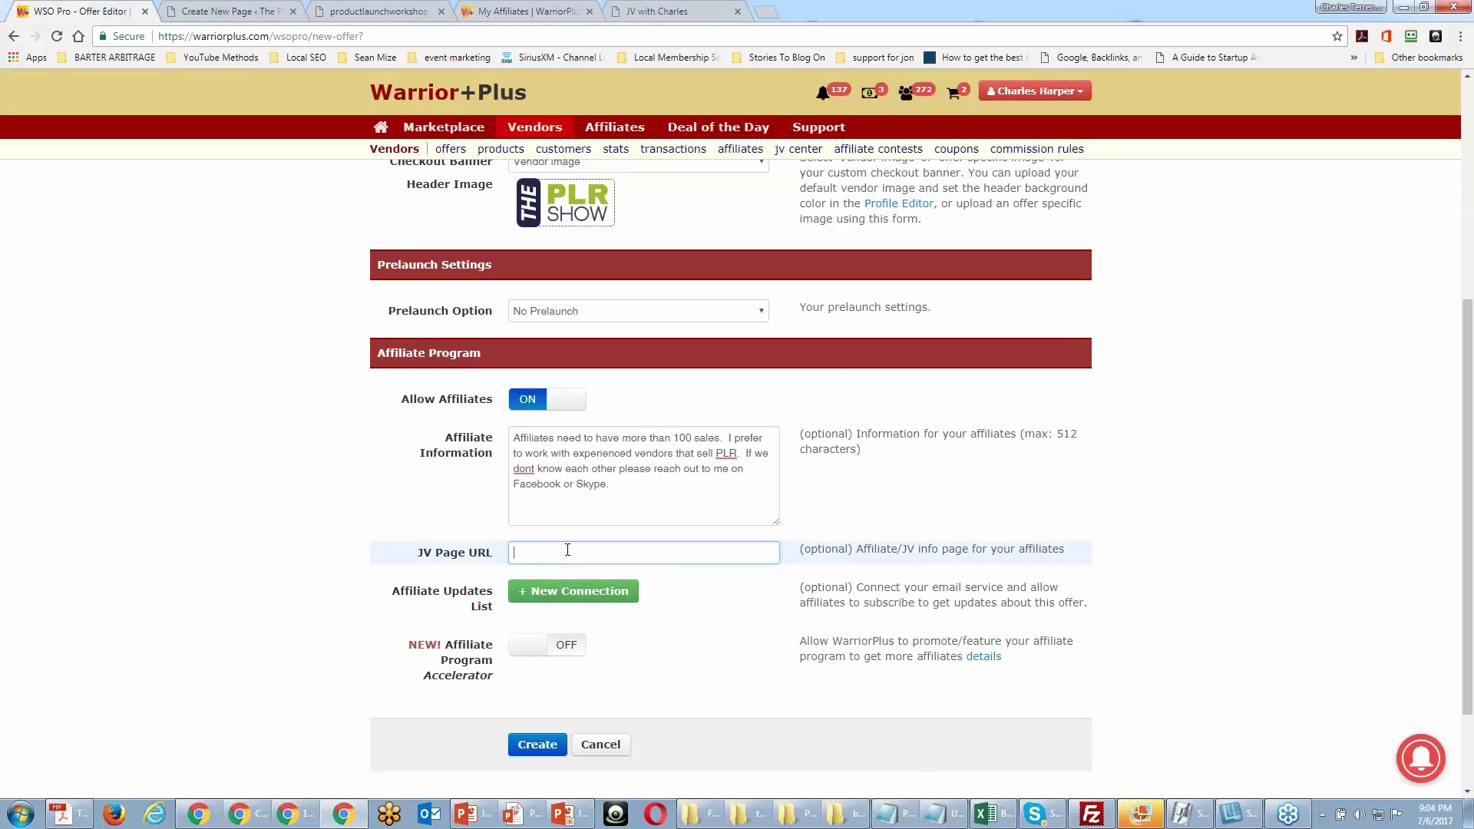
{"action": "key", "text": "ctrl+v"}
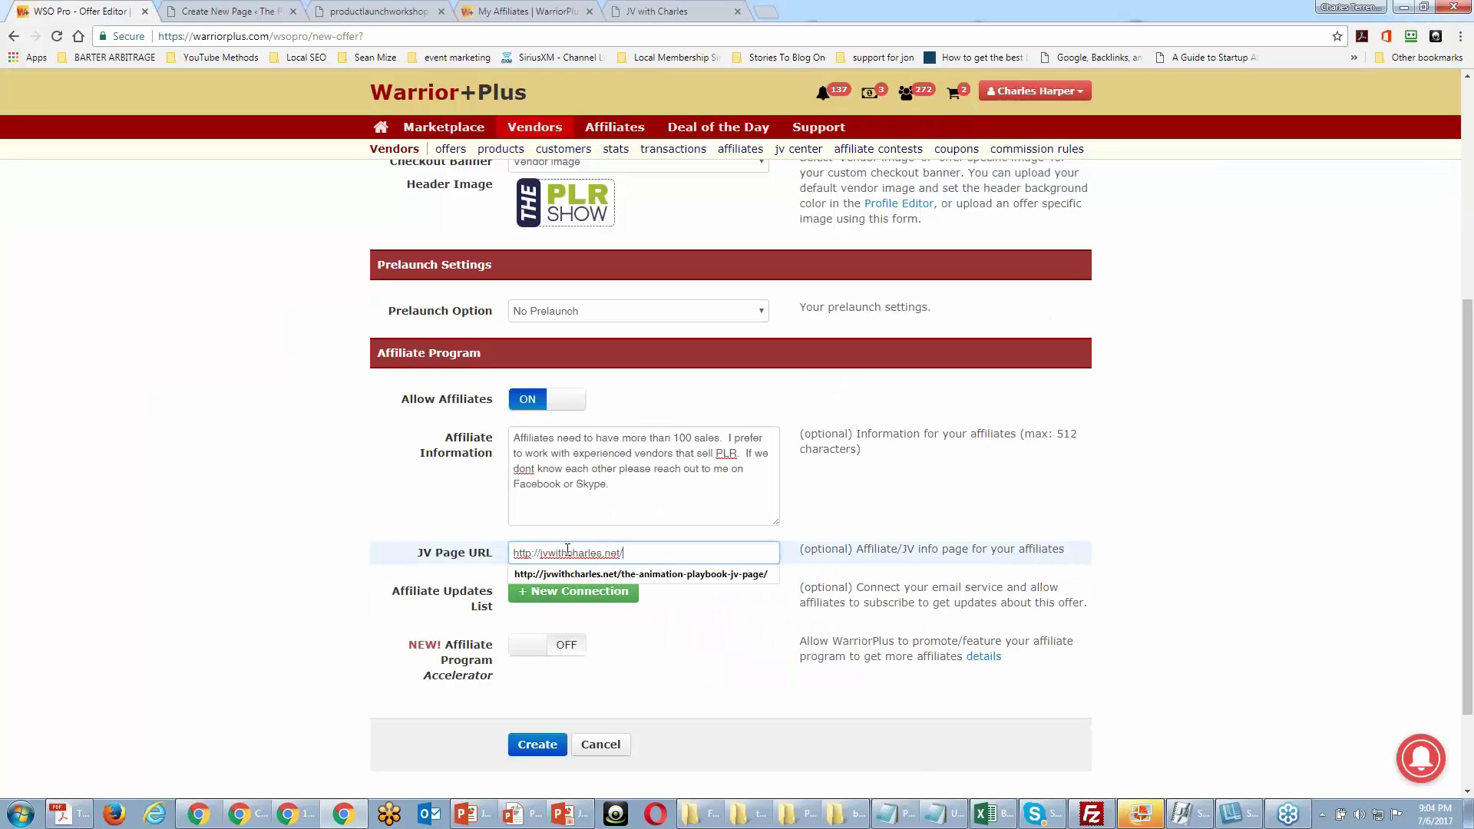
{"action": "left_click", "coordinate": [278, 525]}
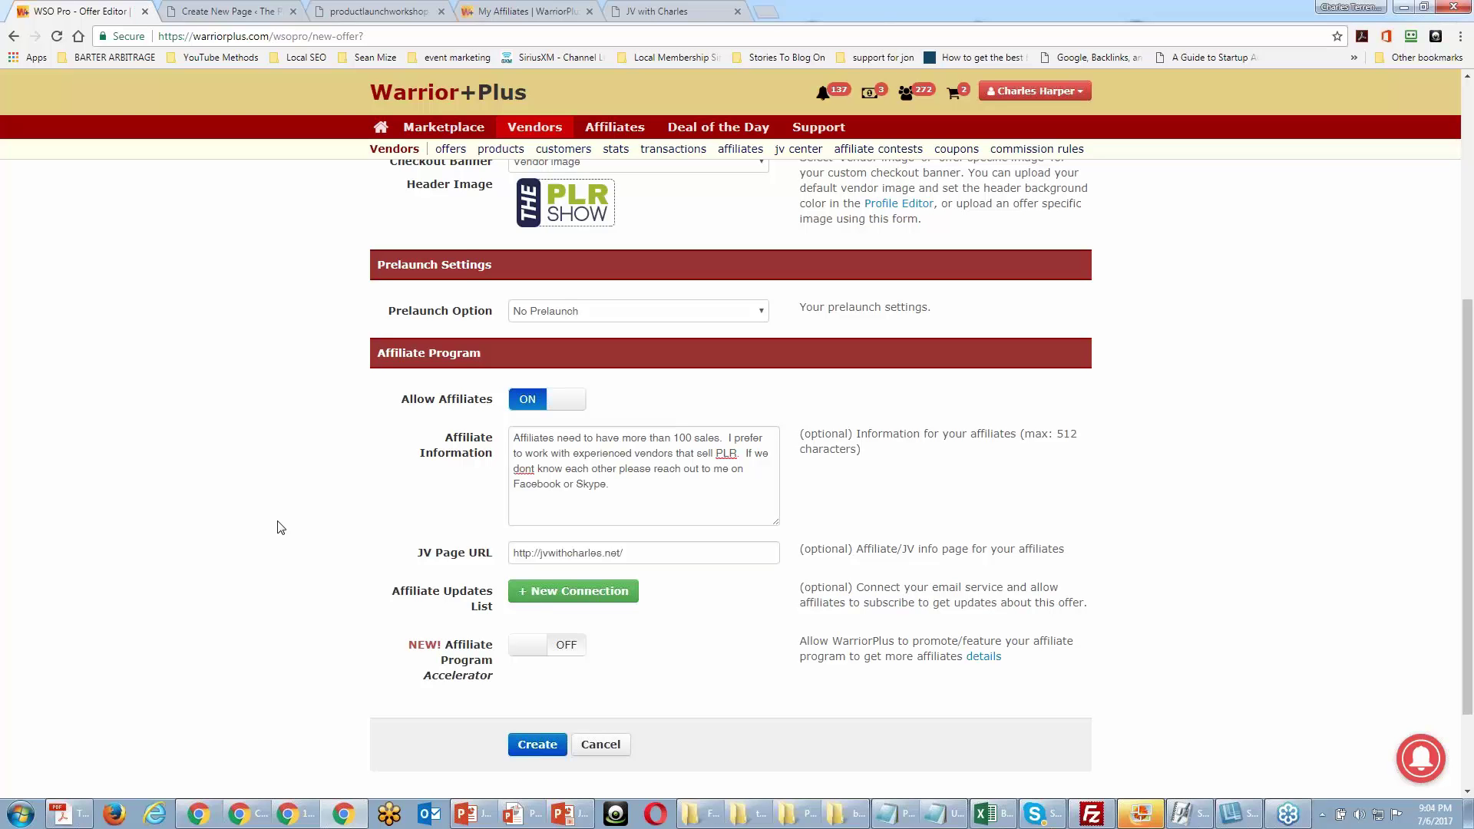
Add an Affiliate Updates List connection using GetResponse and the vendor's own JV list, and save it.
{"action": "scroll", "coordinate": [295, 492], "scroll_direction": "down", "scroll_amount": 1}
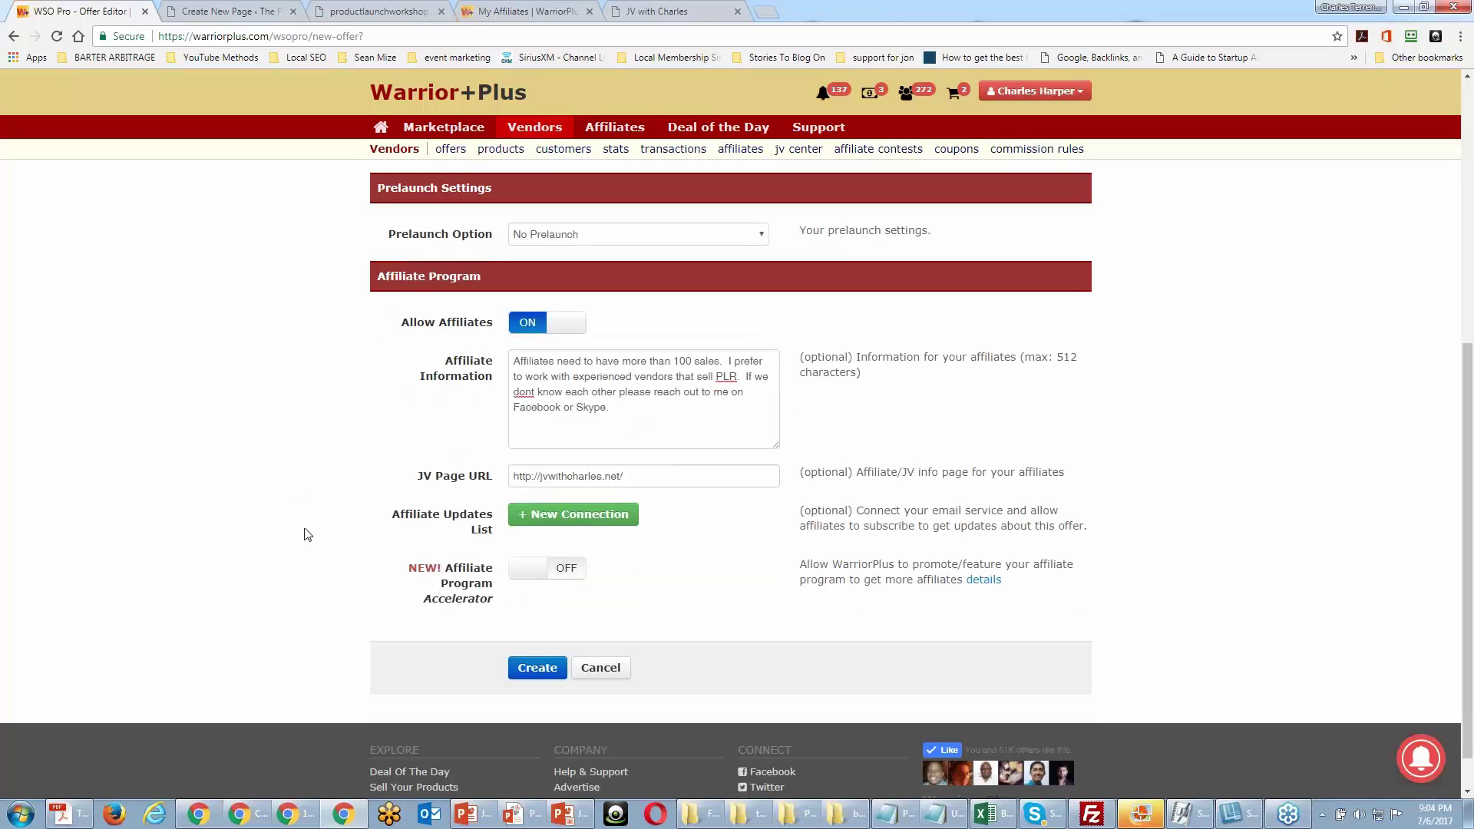
{"action": "left_click", "coordinate": [525, 527]}
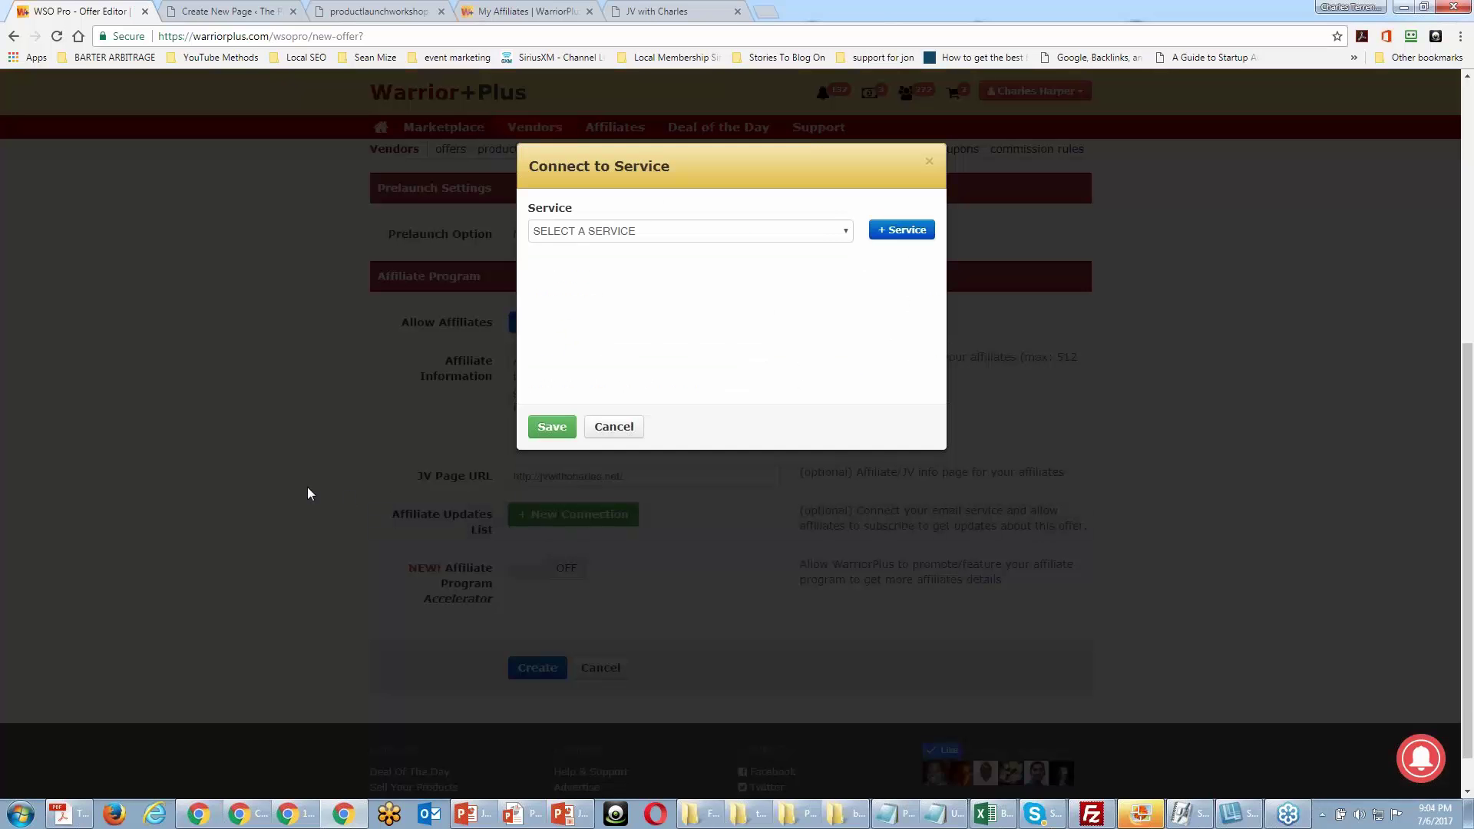
{"action": "left_click", "coordinate": [842, 235]}
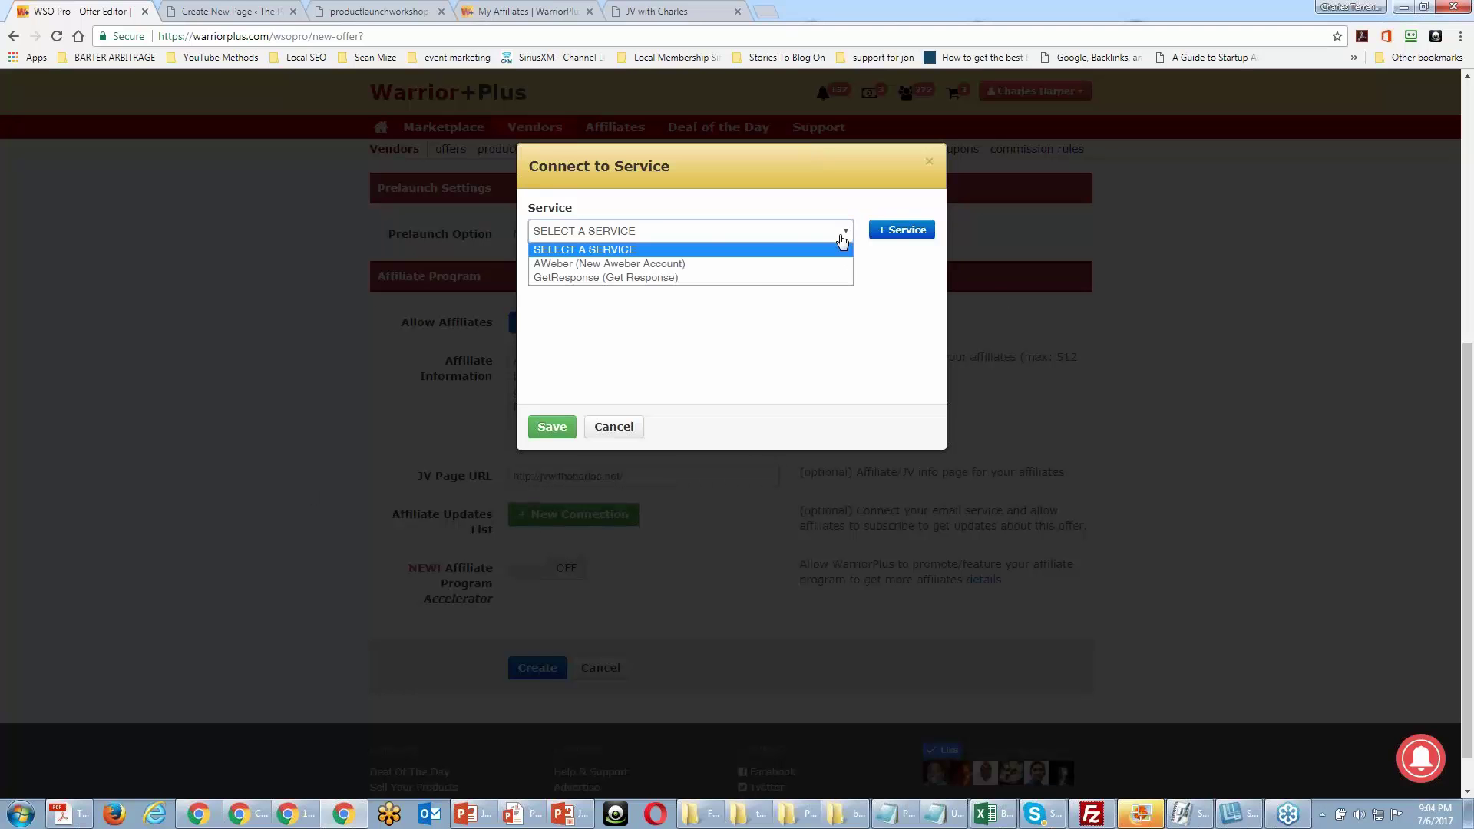
{"action": "left_click", "coordinate": [756, 280]}
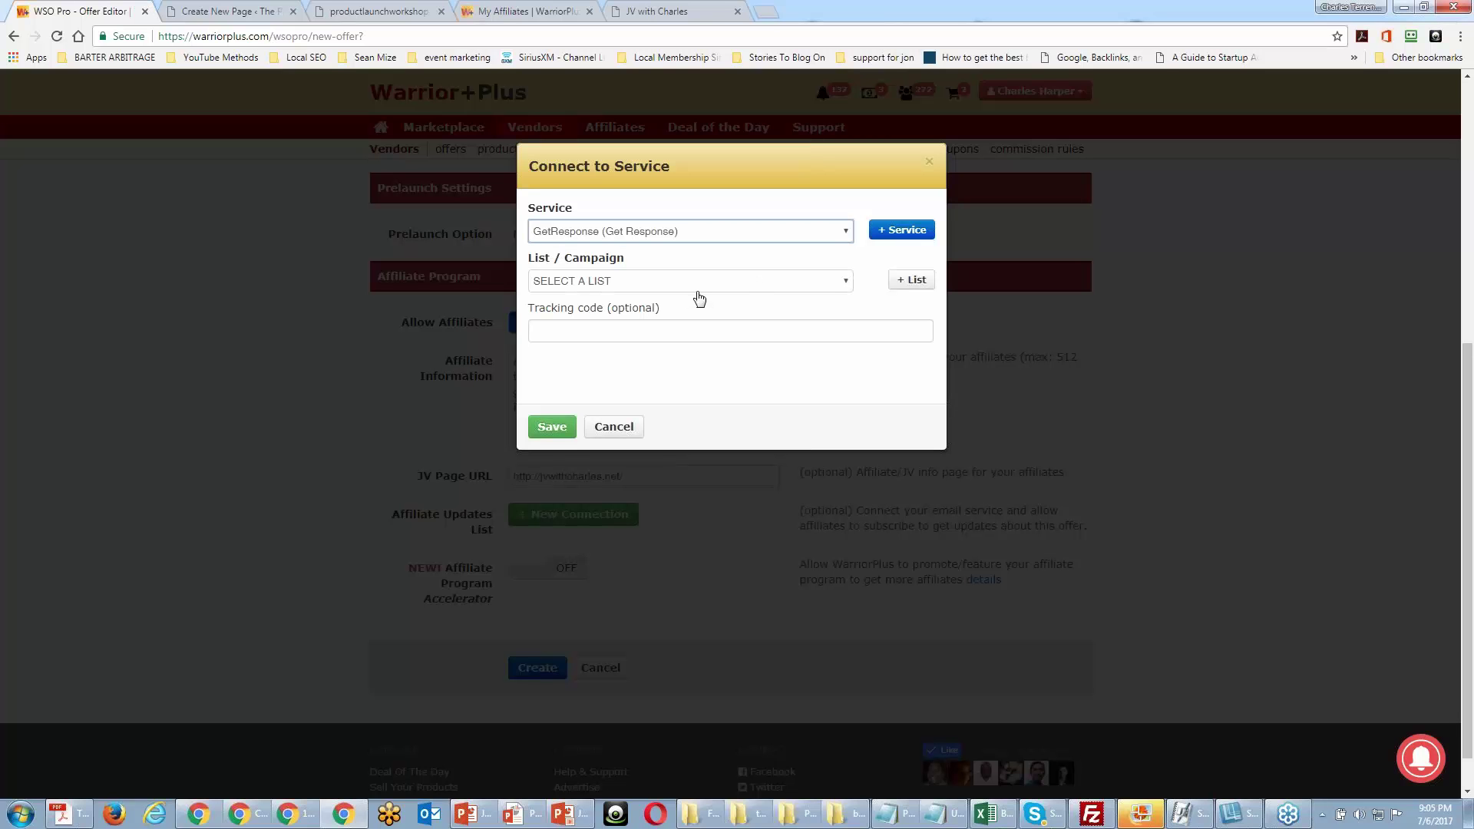
{"action": "left_click", "coordinate": [839, 286]}
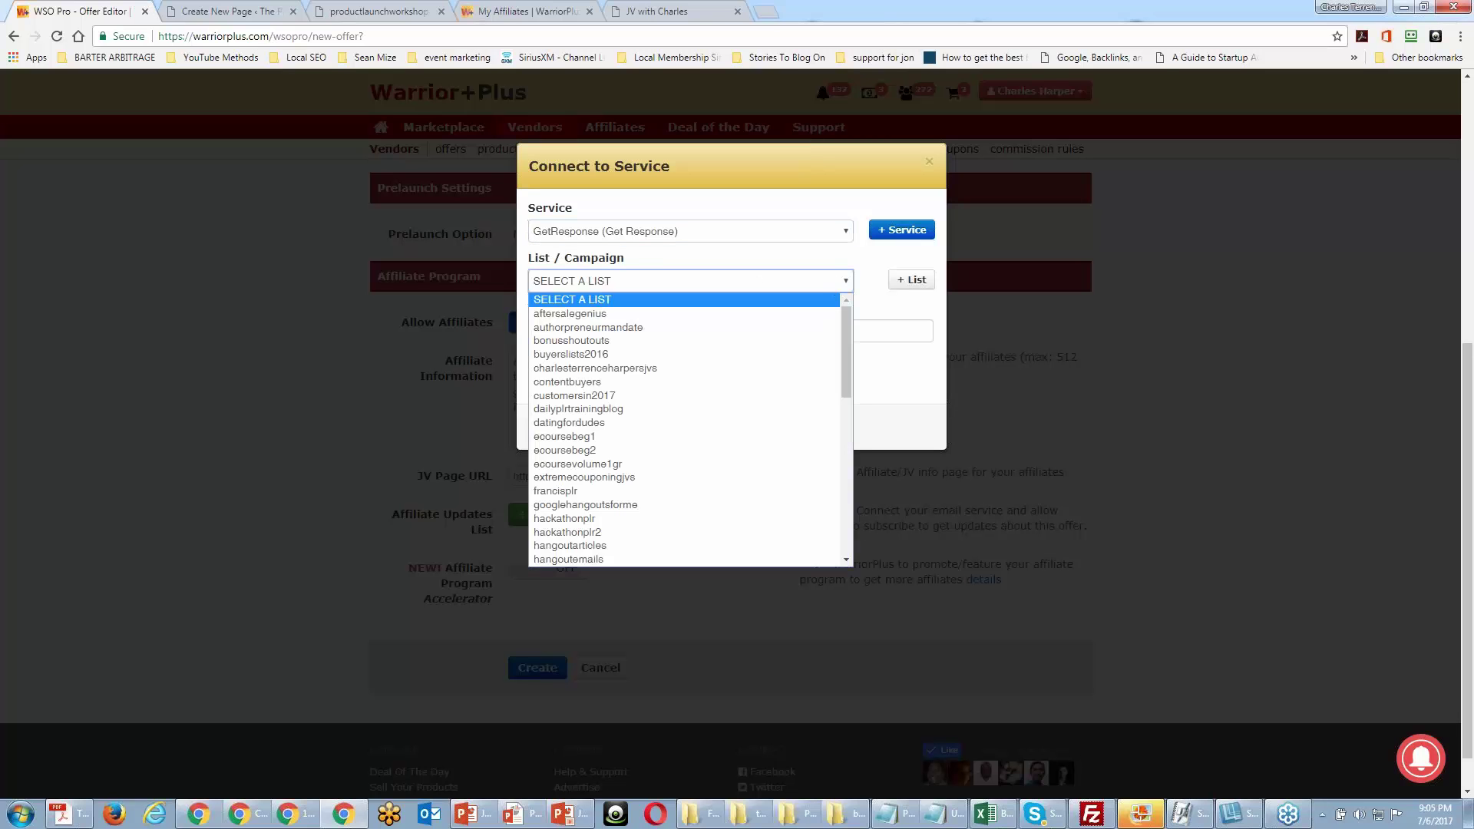
{"action": "left_click", "coordinate": [807, 379]}
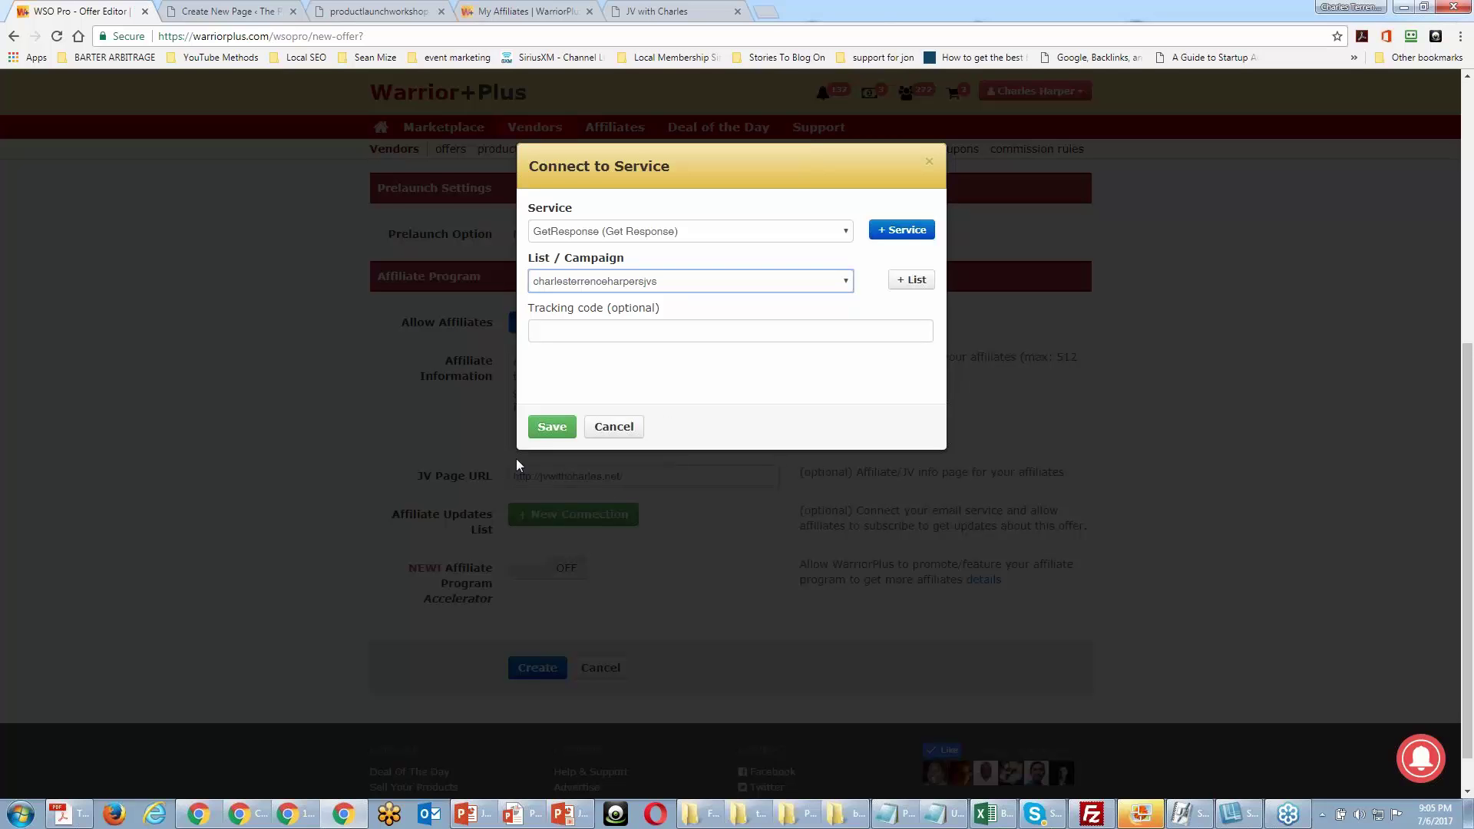
{"action": "left_click", "coordinate": [546, 428]}
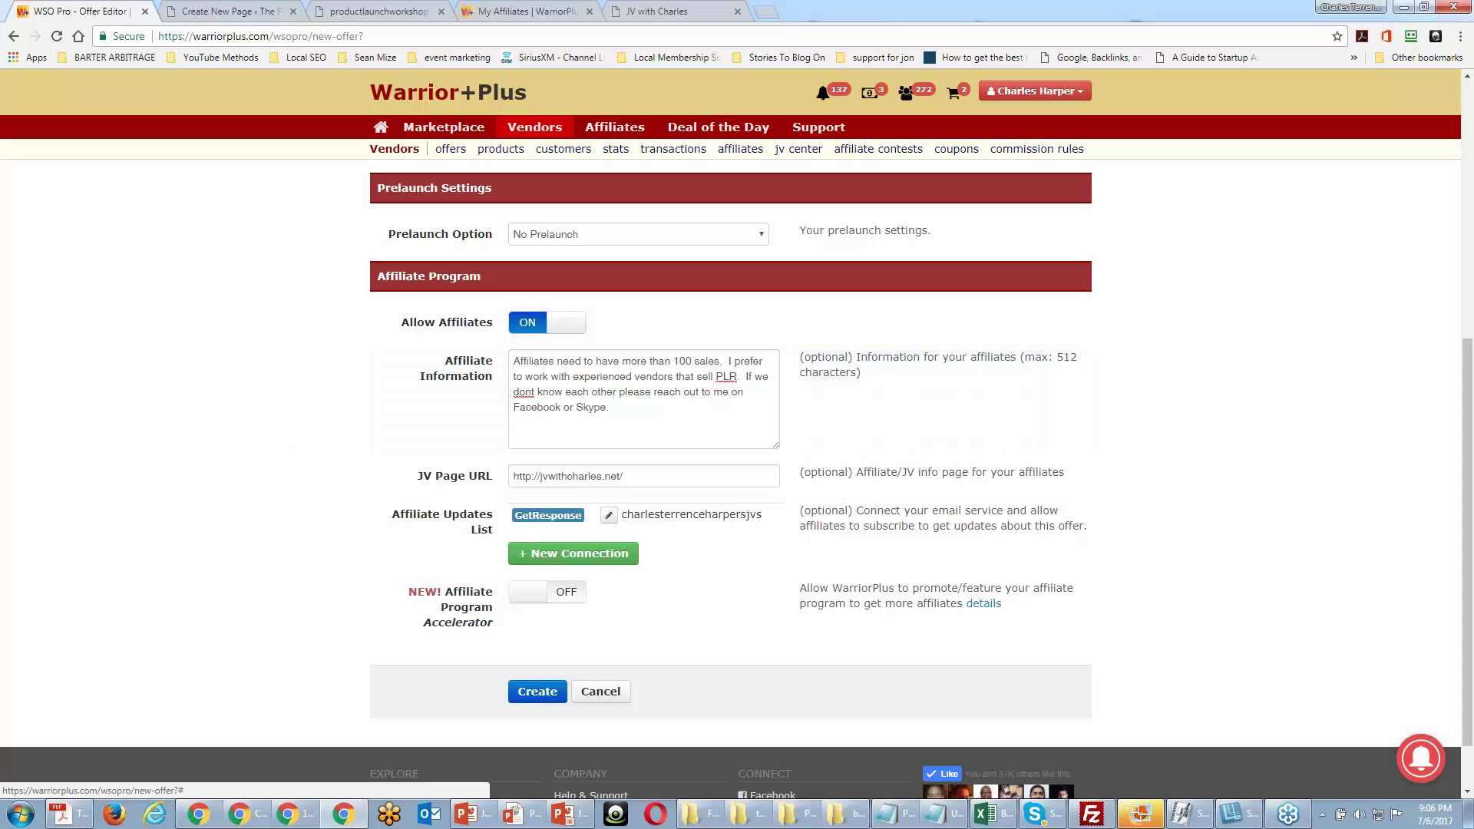
Open the Integrations (Email, Webinar, Membership) page from the account settings and move it into a separate browser window.
{"action": "left_click", "coordinate": [549, 12]}
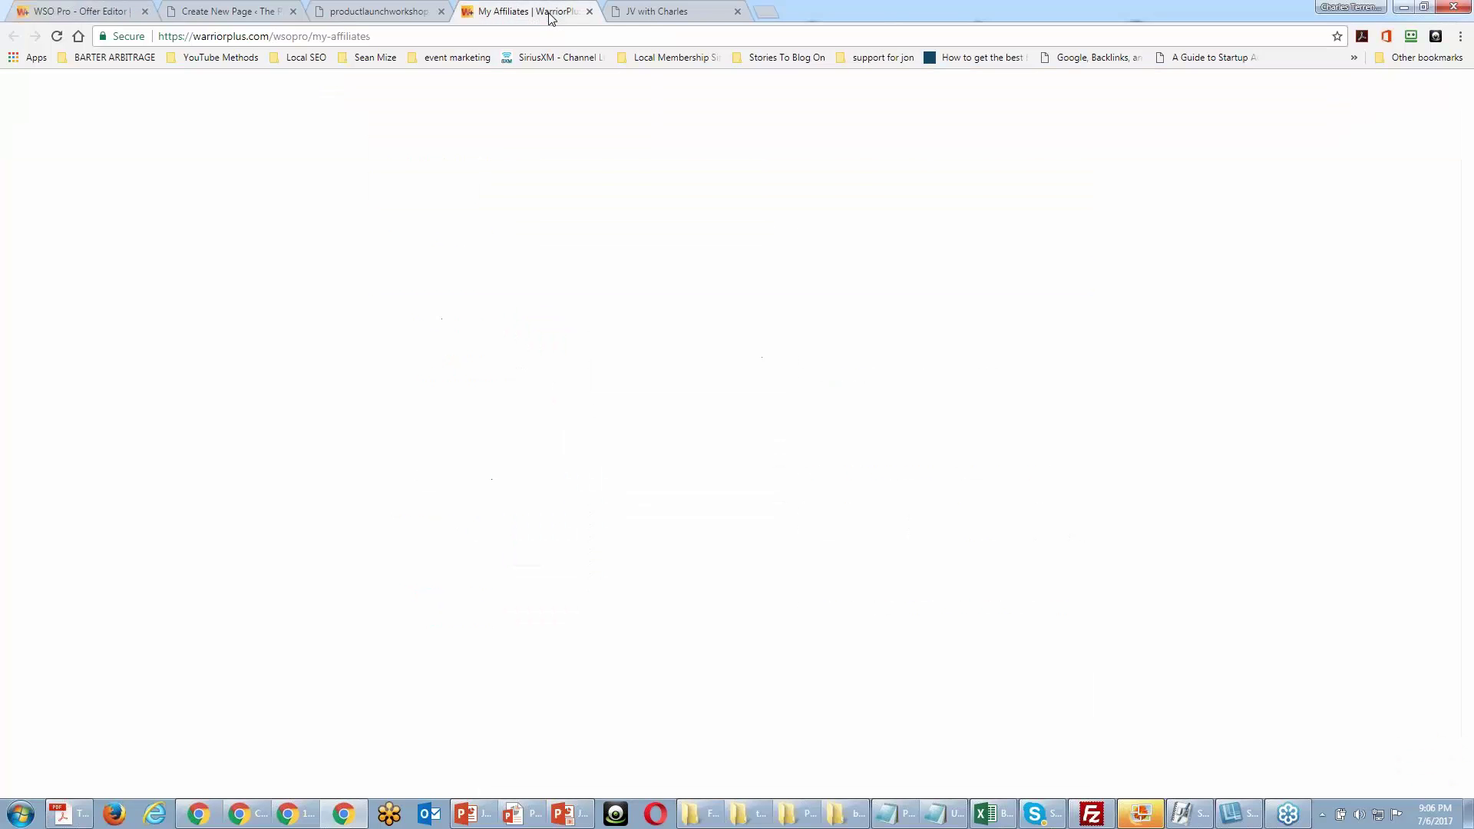
{"action": "left_click", "coordinate": [1029, 90]}
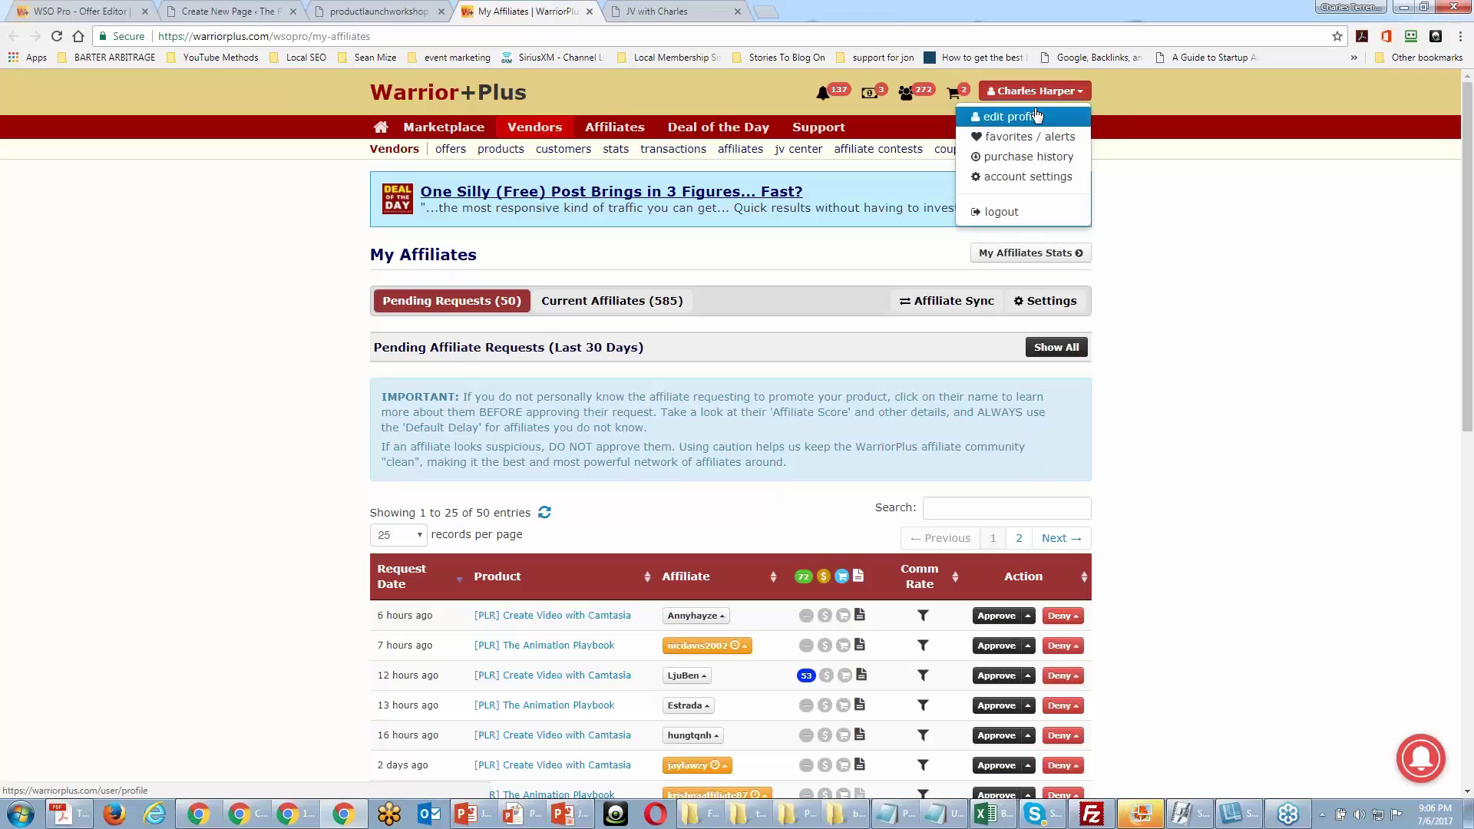
{"action": "left_click", "coordinate": [1044, 181]}
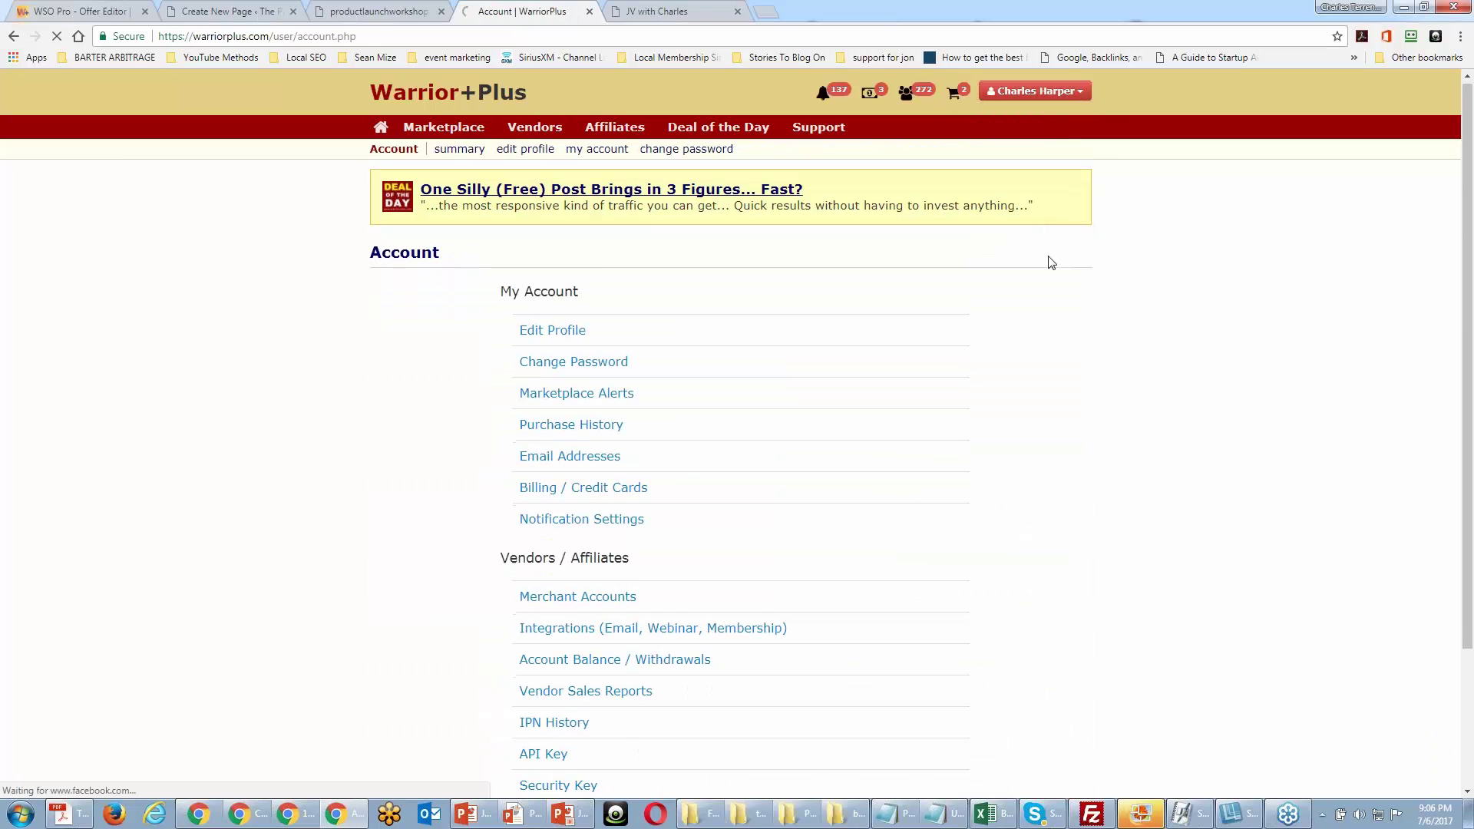
{"action": "scroll", "coordinate": [1051, 262], "scroll_direction": "down", "scroll_amount": 2}
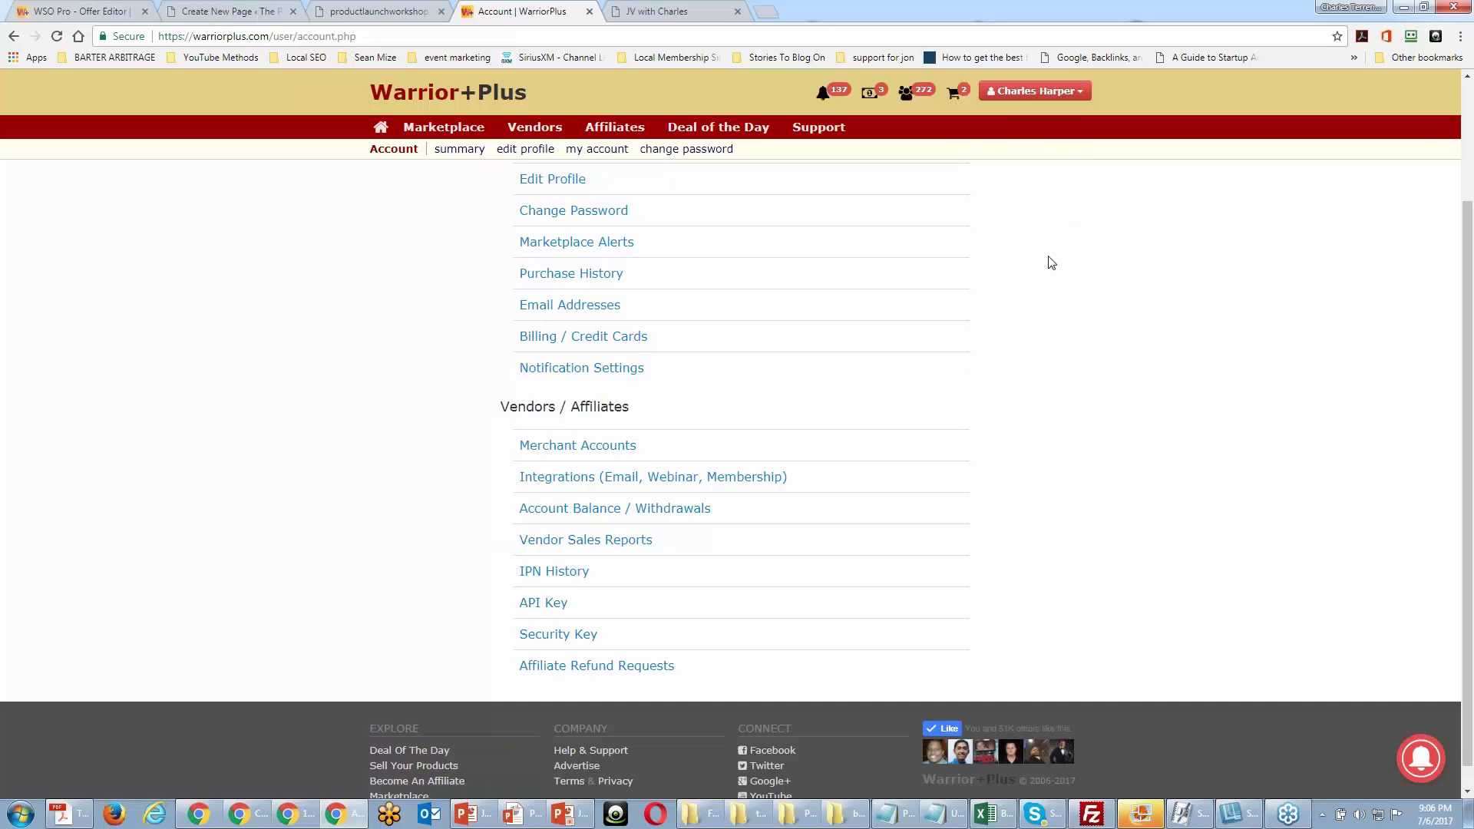
{"action": "scroll", "coordinate": [1051, 262], "scroll_direction": "up", "scroll_amount": 1}
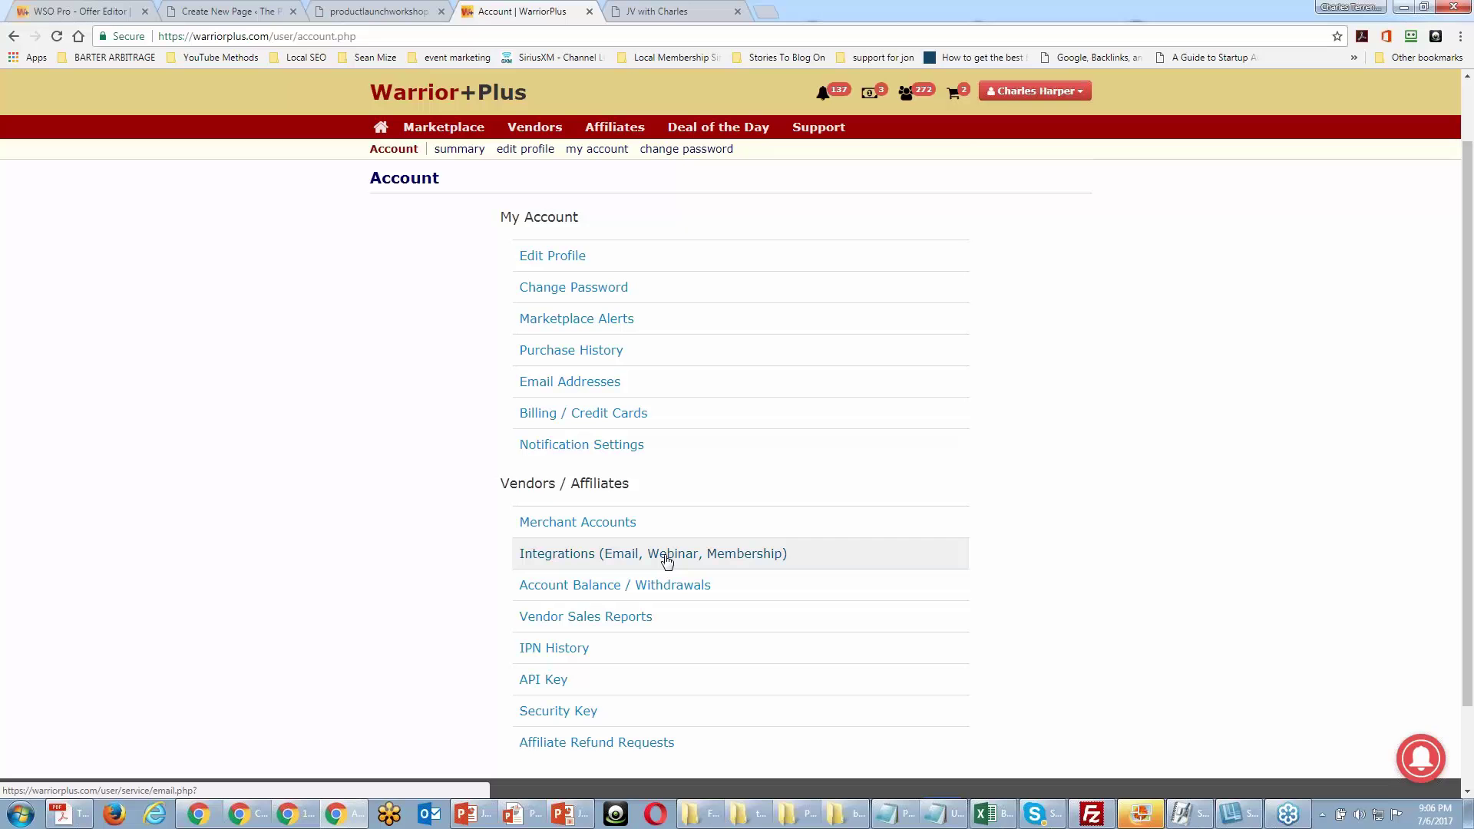
{"action": "left_click_drag", "start_coordinate": [522, 11], "coordinate": [99, 47]}
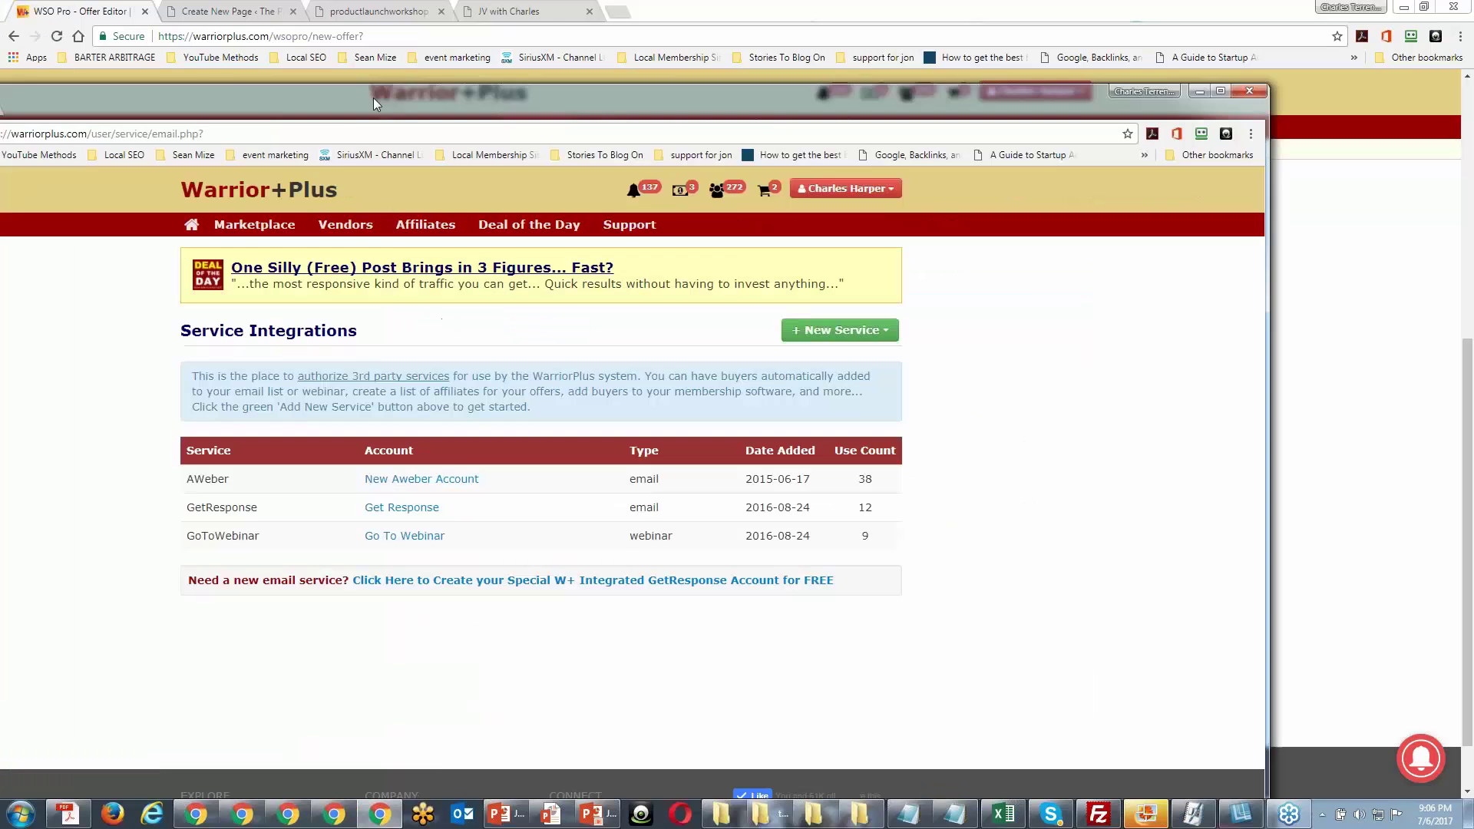
{"action": "mouse_move", "coordinate": [373, 98]}
{"action": "left_mouse_down"}
{"action": "mouse_move", "coordinate": [459, 63]}
{"action": "mouse_move", "coordinate": [370, 73]}
{"action": "left_mouse_up"}
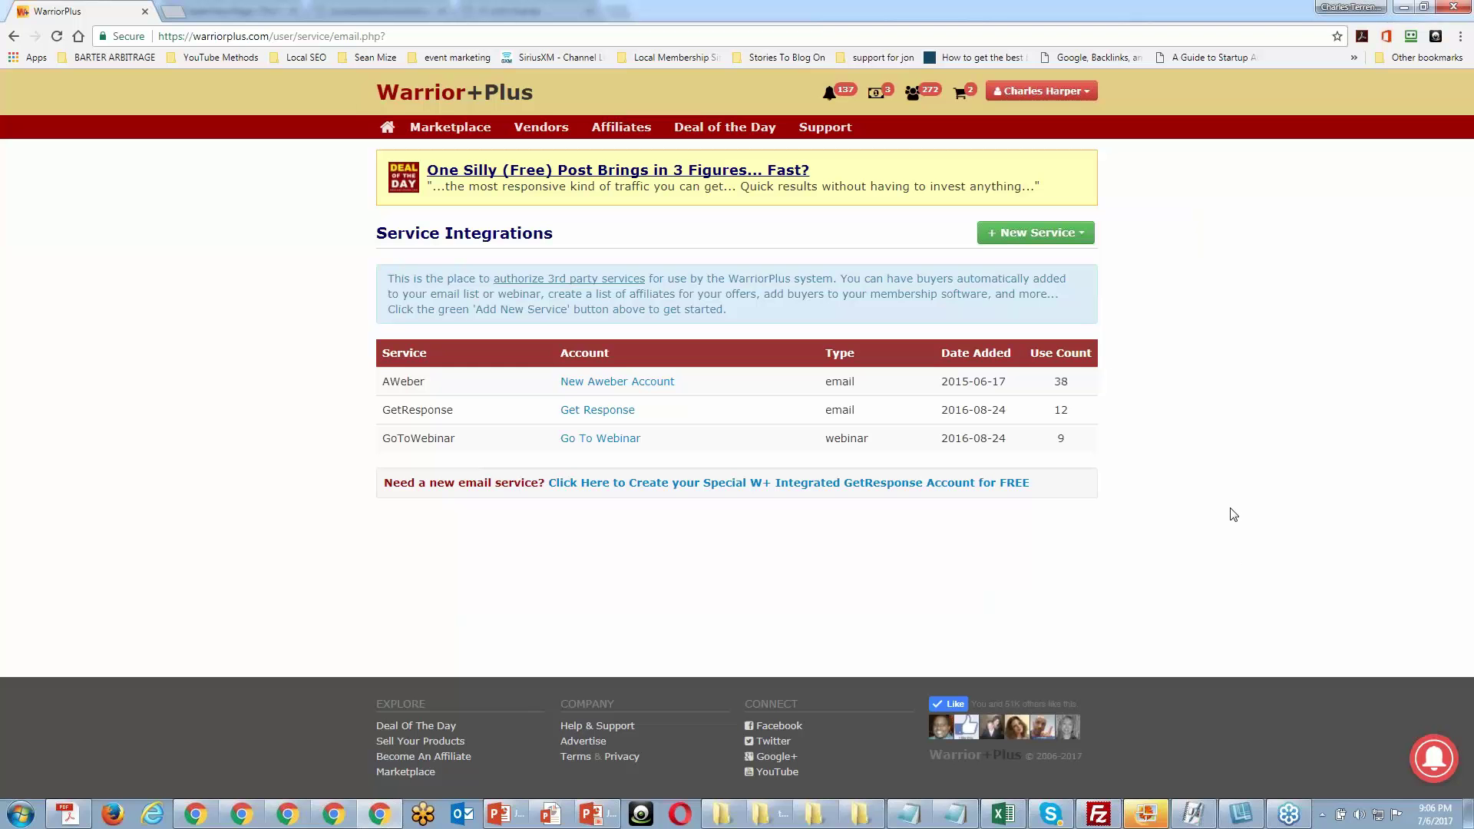
Review the services that can be added on the Service Integrations page, and close its window to return to the offer form.
{"action": "left_click", "coordinate": [994, 234]}
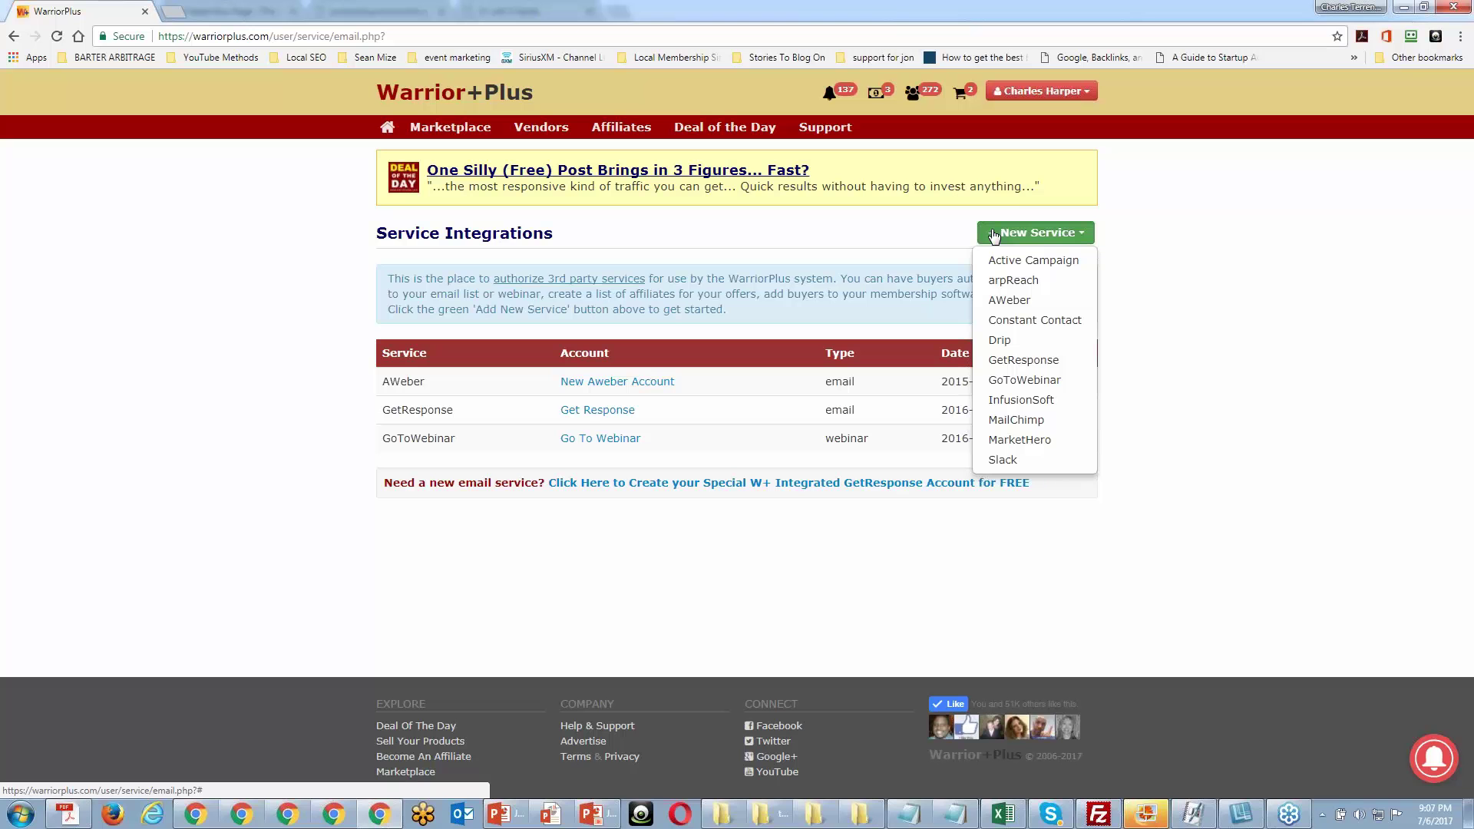
{"action": "left_click", "coordinate": [682, 598]}
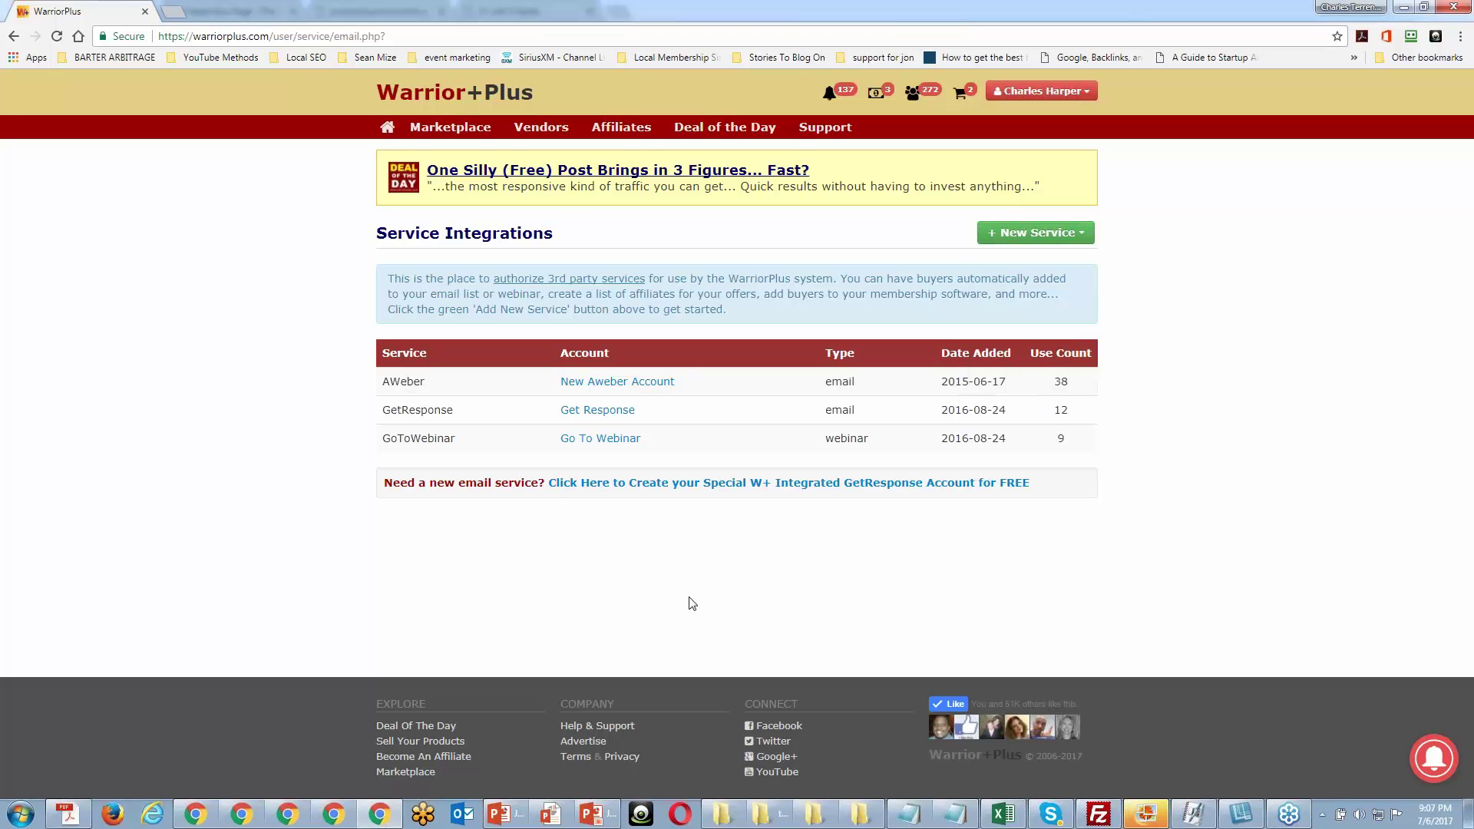
{"action": "left_click", "coordinate": [1456, 8]}
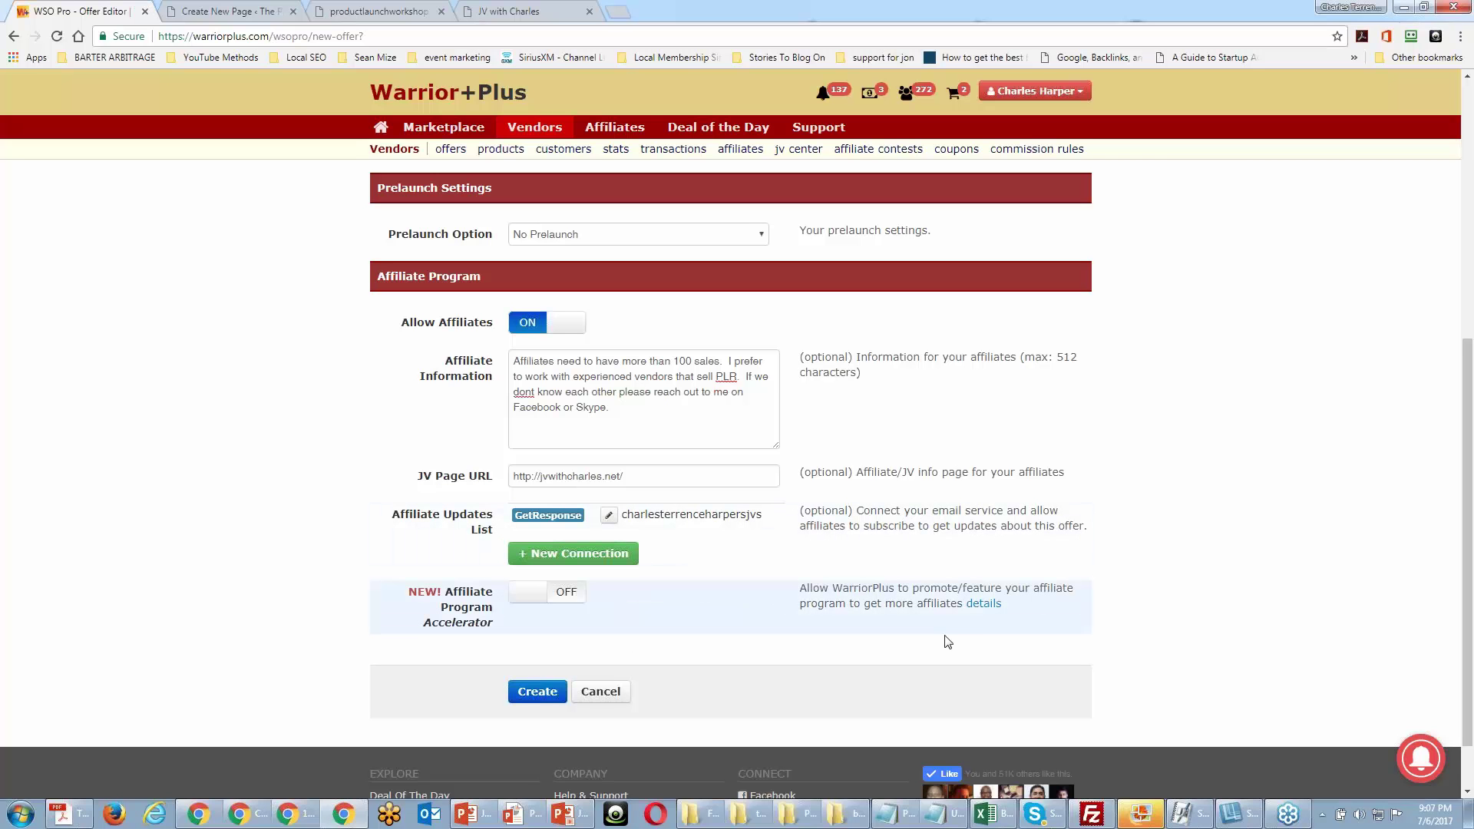
Check the details of the Affiliate Program Accelerator option in a separate tab and return to the offer form.
{"action": "right_click", "coordinate": [984, 612]}
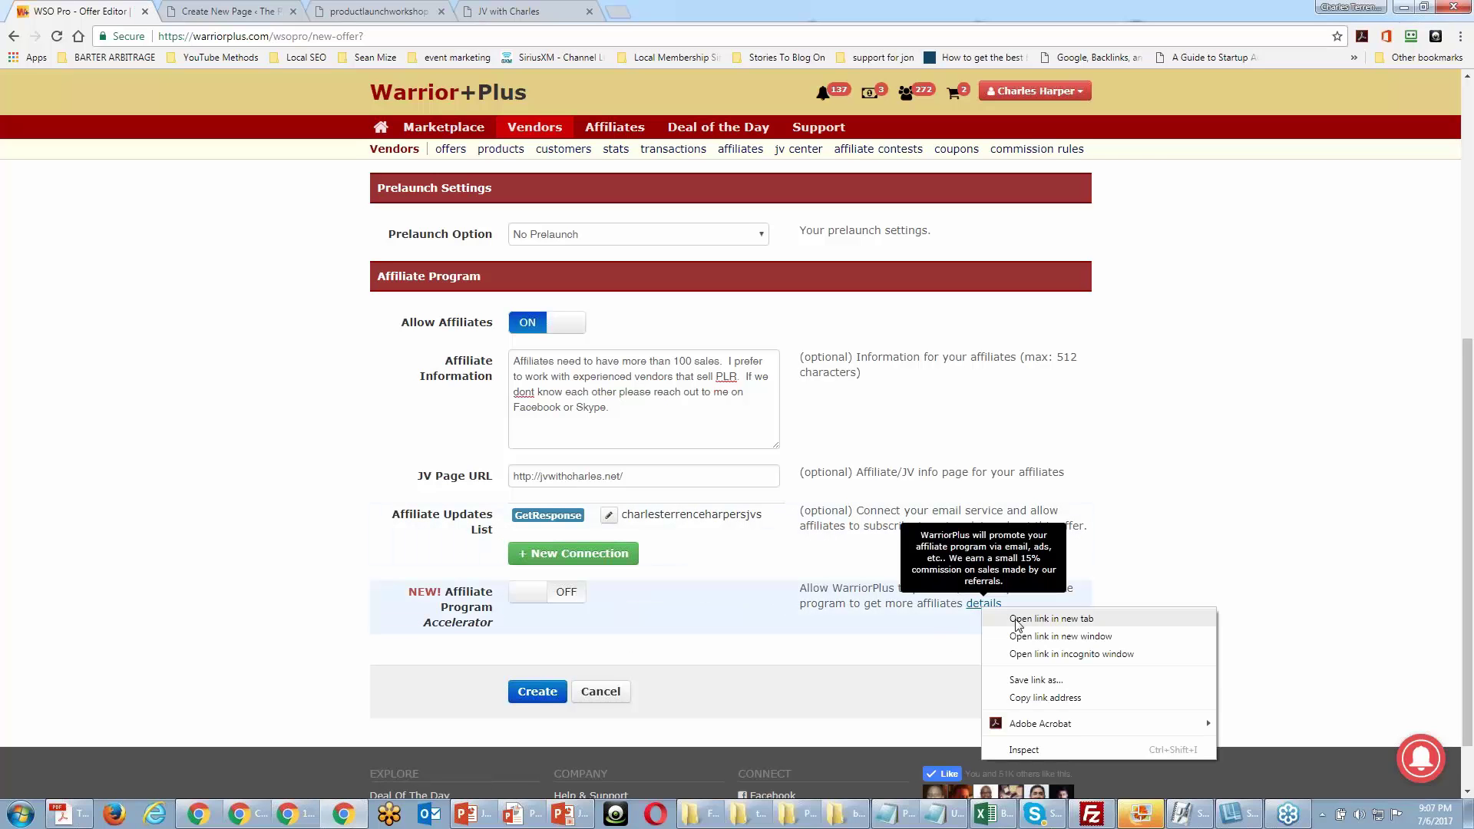
{"action": "left_click", "coordinate": [1015, 620]}
{"action": "left_click", "coordinate": [230, 11]}
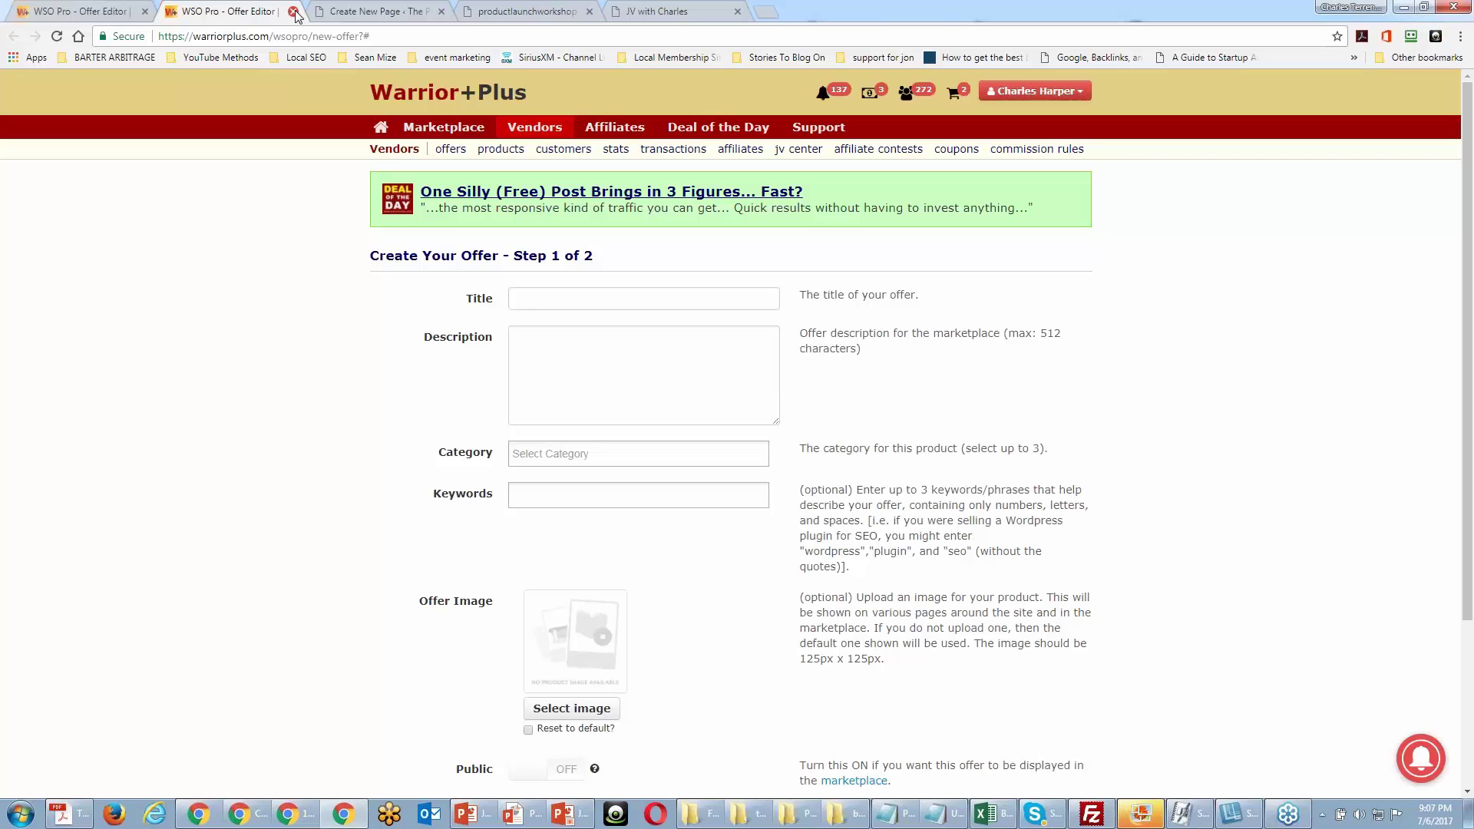
{"action": "left_click", "coordinate": [293, 12]}
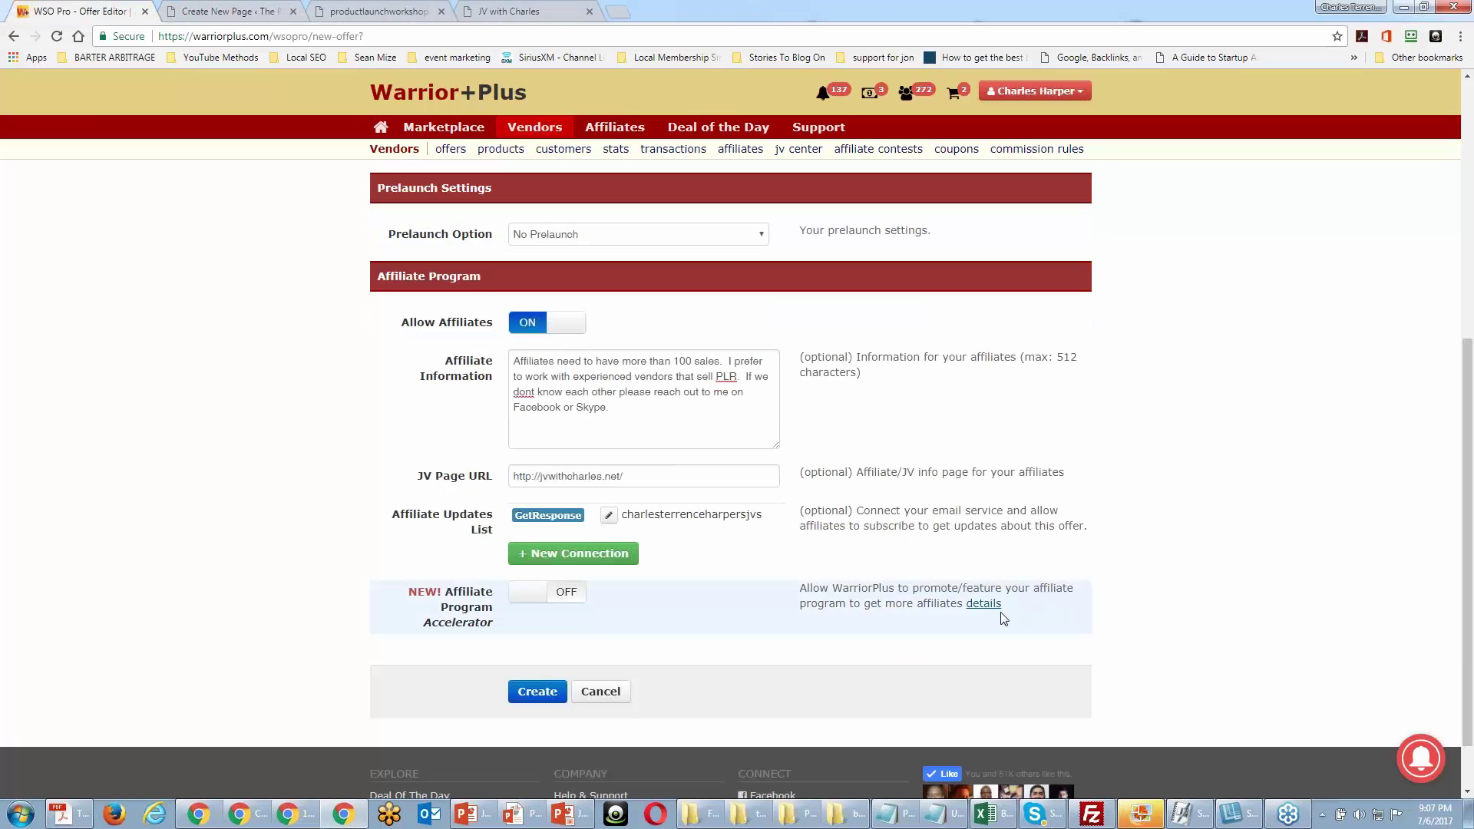
{"action": "mouse_move", "coordinate": [986, 610]}
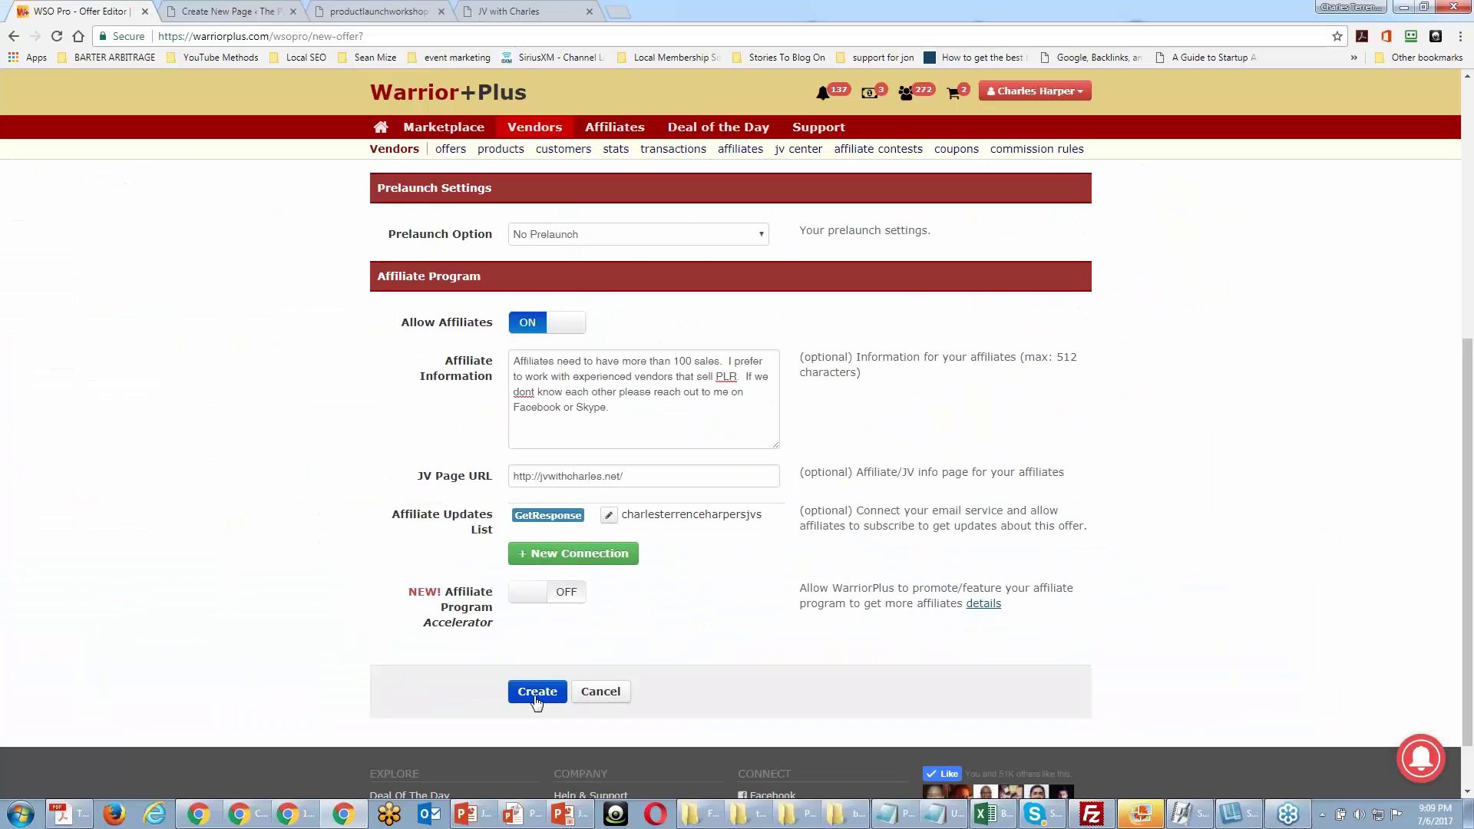
Create the offer and start a new product for its Main page.
{"action": "left_click", "coordinate": [536, 699]}
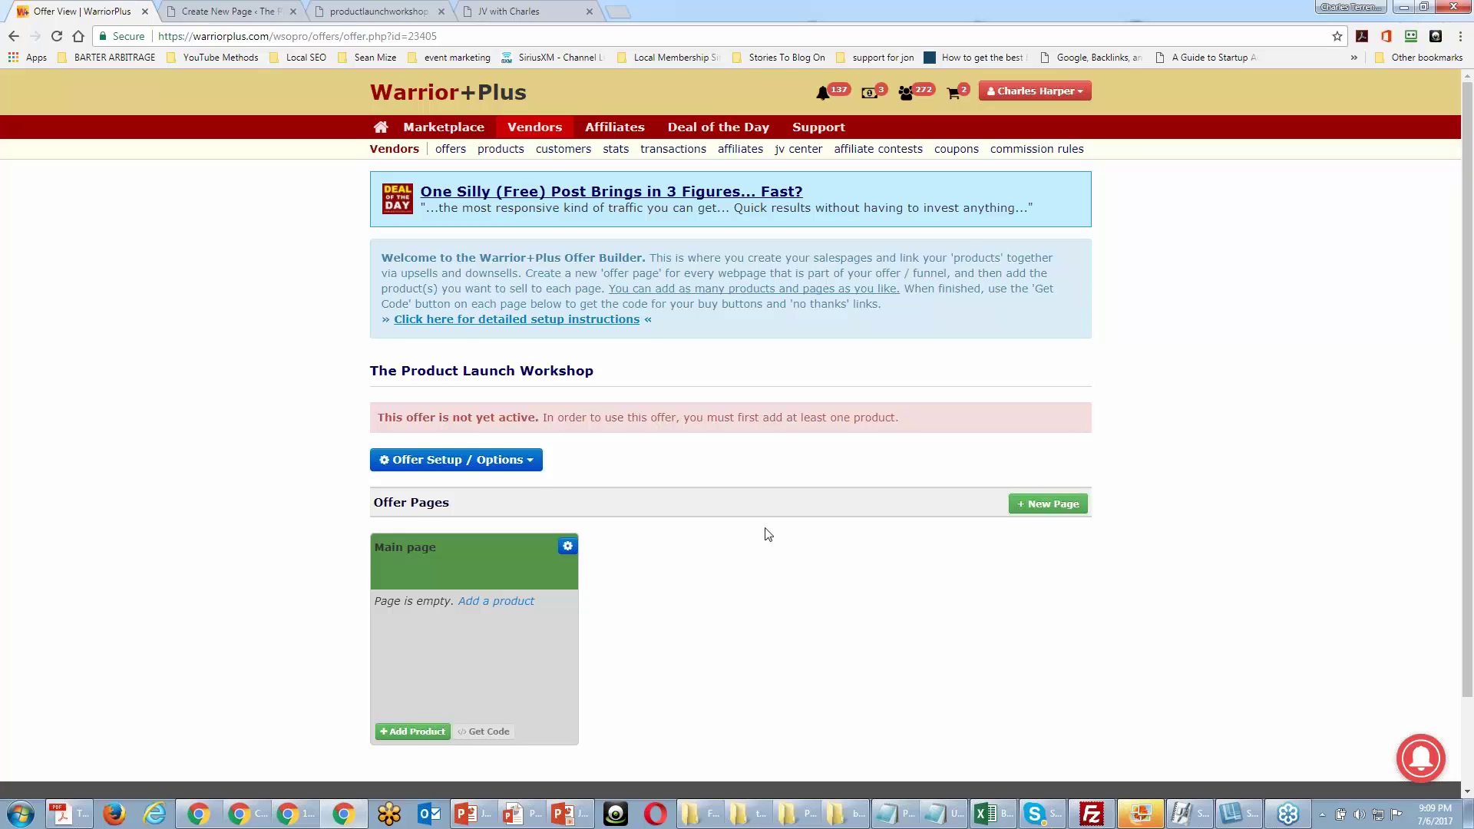
{"action": "scroll", "coordinate": [766, 537], "scroll_direction": "down", "scroll_amount": 1}
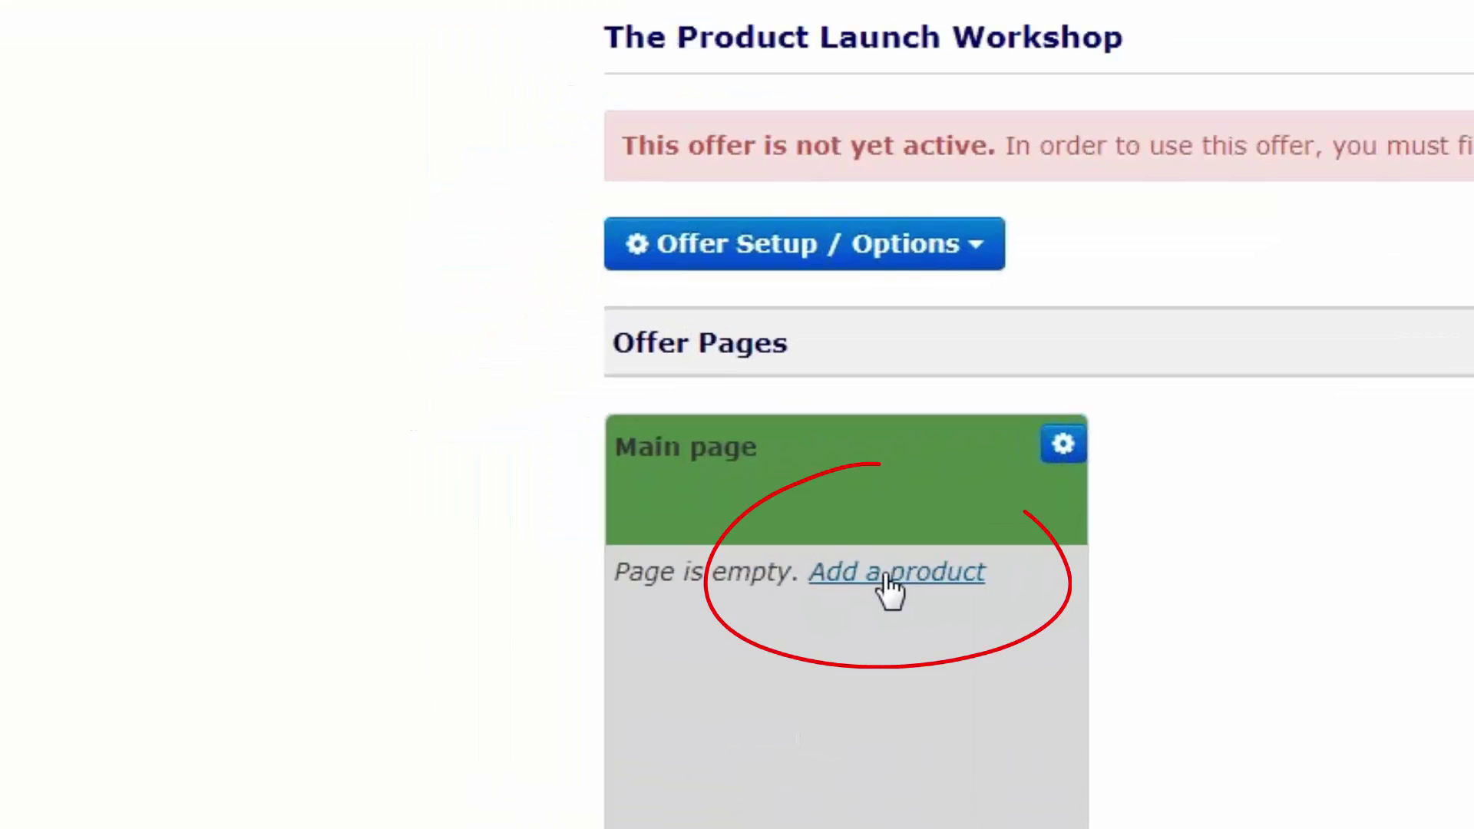
{"action": "left_click", "coordinate": [891, 574]}
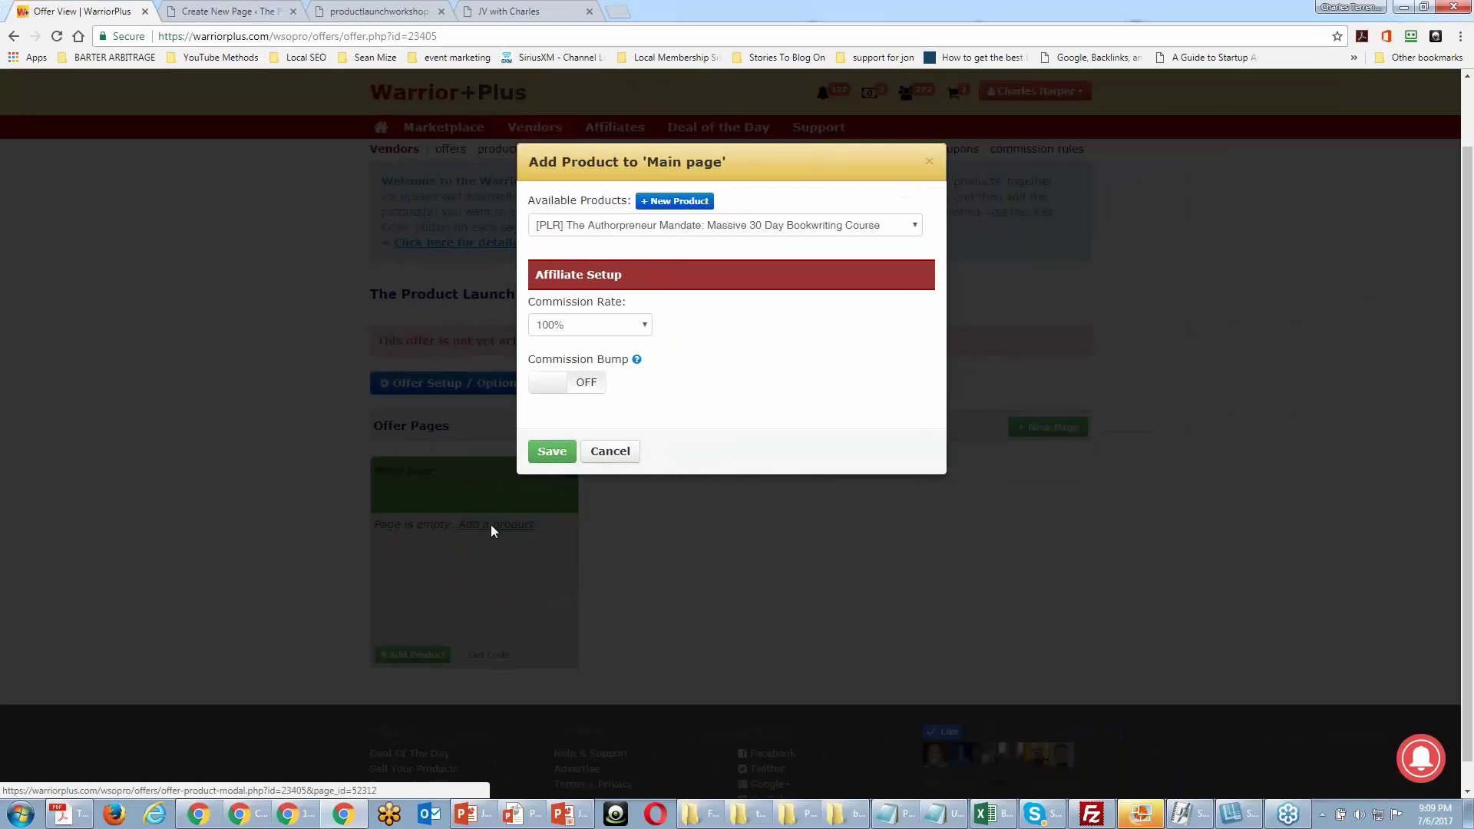
{"action": "left_click", "coordinate": [645, 204]}
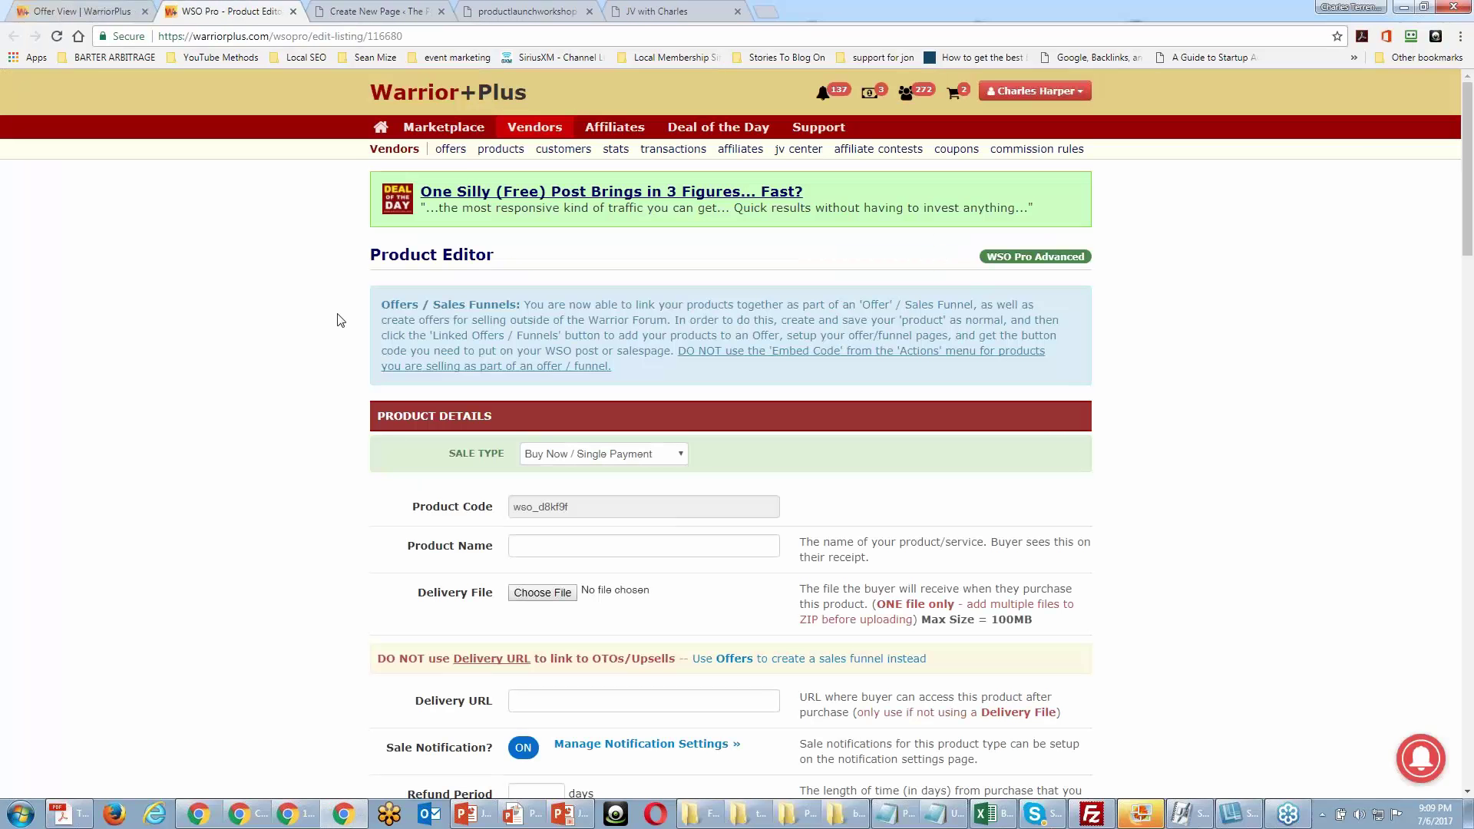
Keep the product's sale type at Buy Now / Single Payment and name it The Product Launch Workshop Live.
{"action": "scroll", "coordinate": [336, 322], "scroll_direction": "down", "scroll_amount": 1}
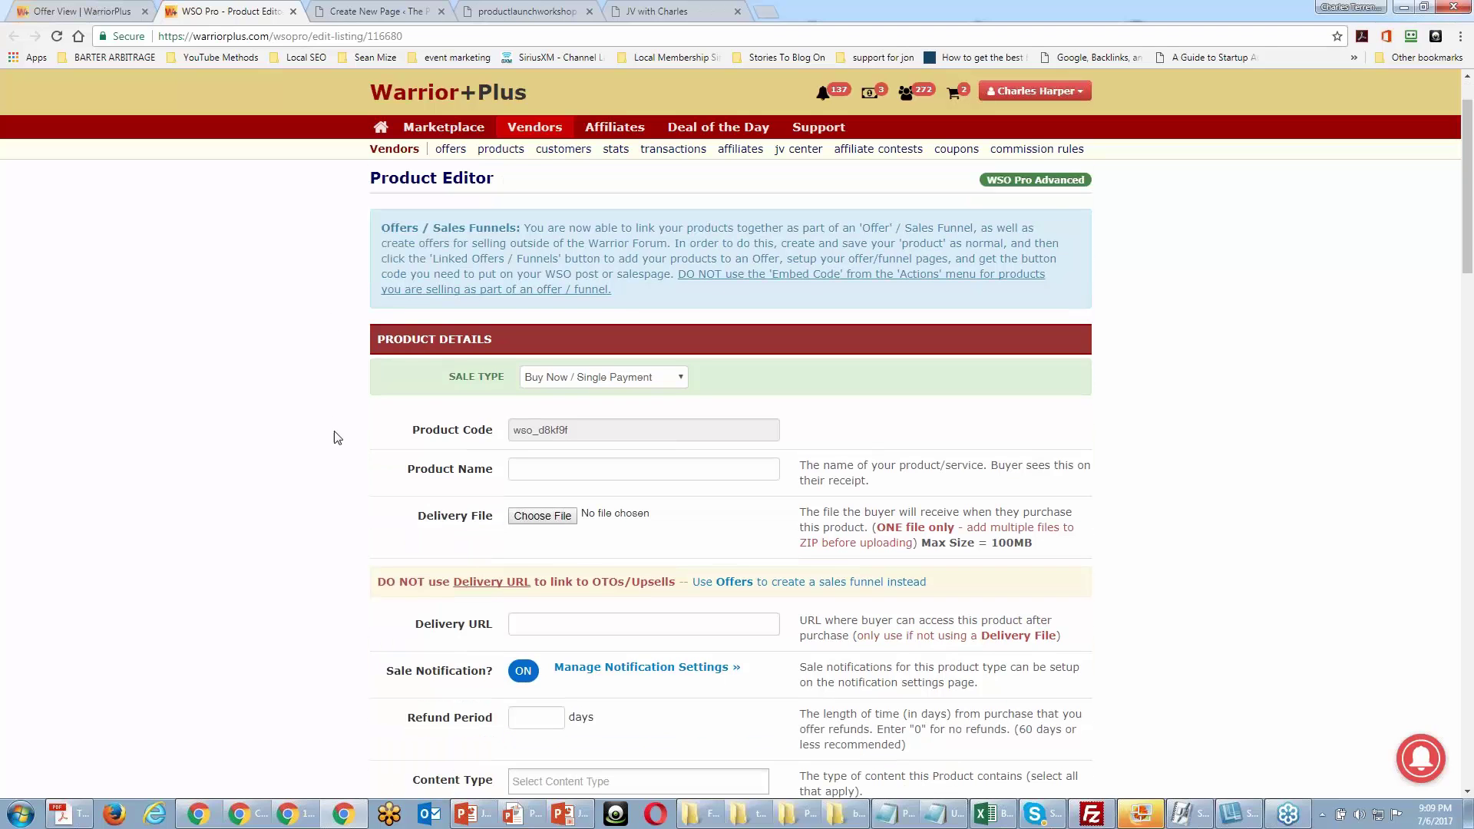
{"action": "left_click", "coordinate": [682, 384]}
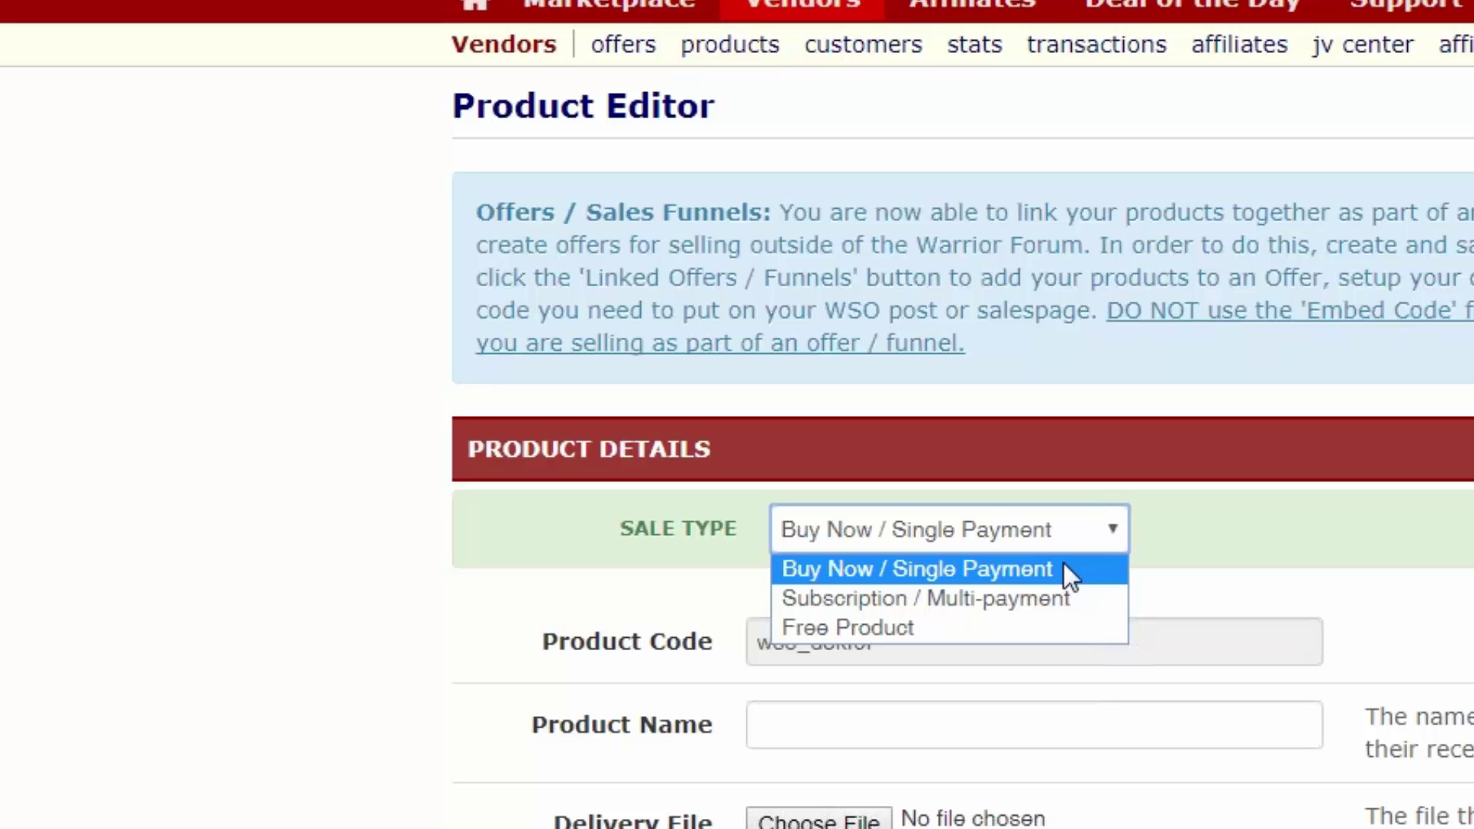
{"action": "left_click", "coordinate": [360, 593]}
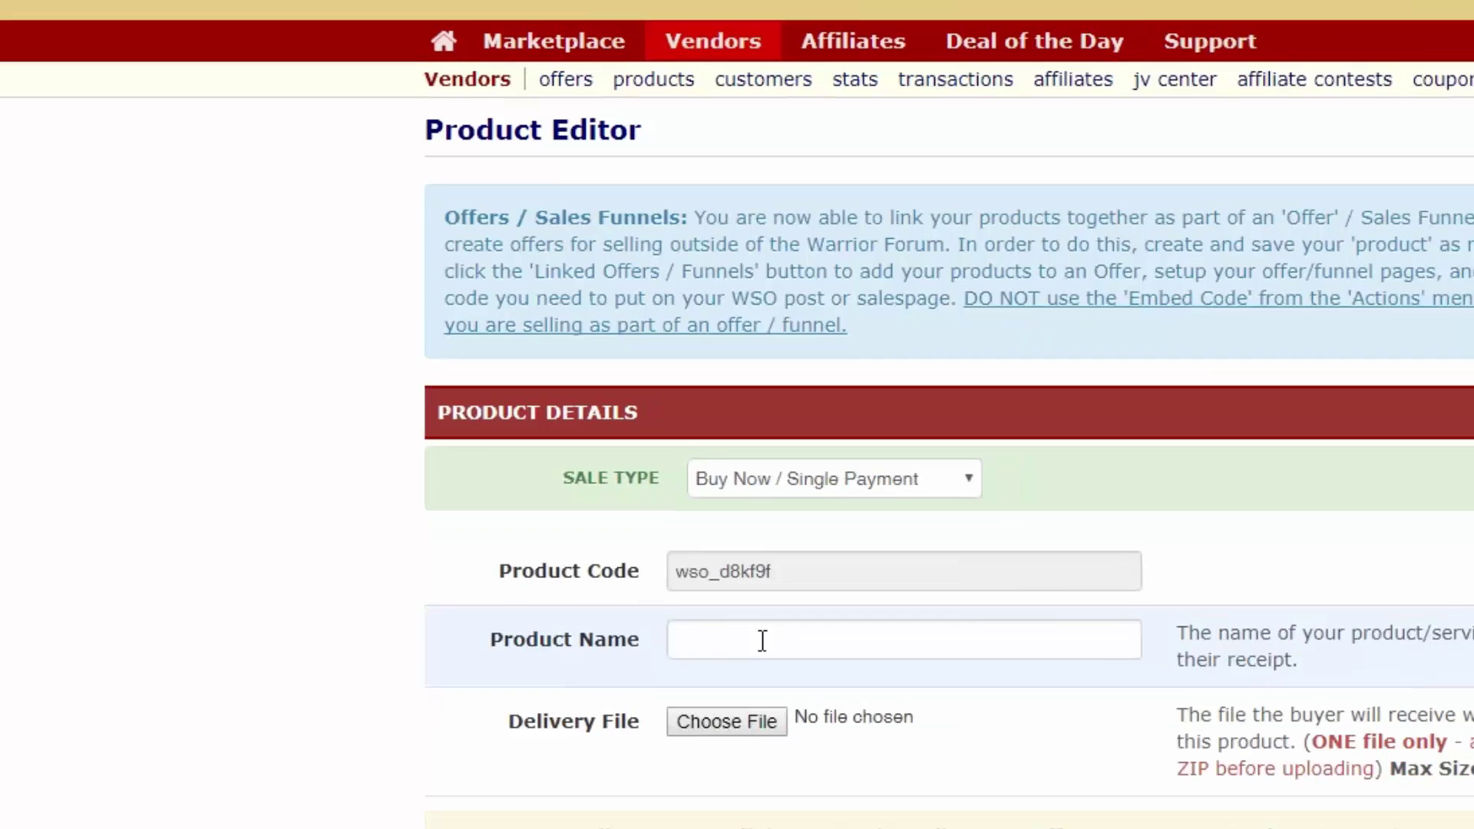
{"action": "left_click", "coordinate": [859, 724]}
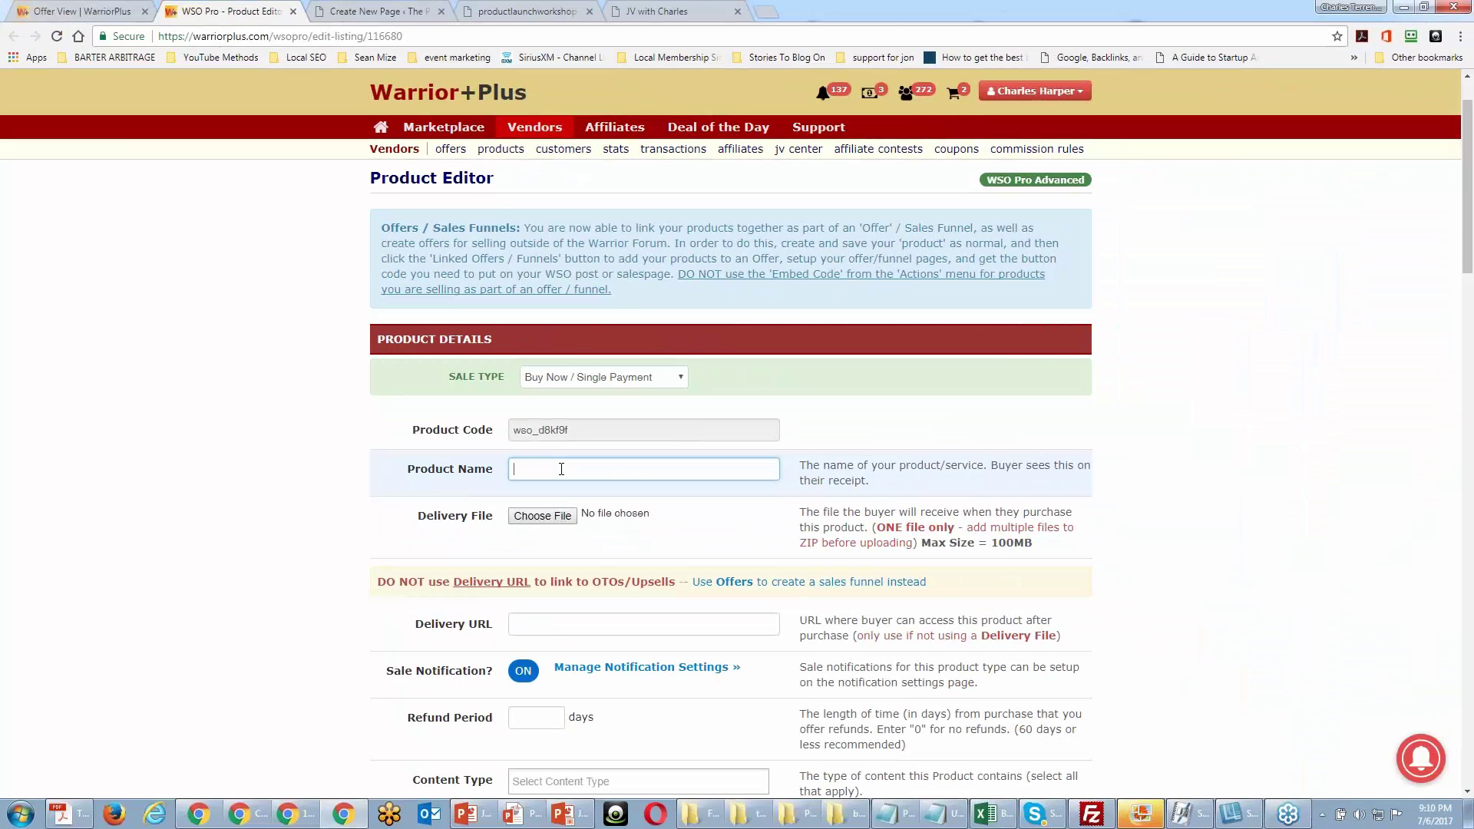
{"action": "type", "text": "The Pr"}
{"action": "key", "text": "BackSpace"}
{"action": "type", "text": "Product "}
{"action": "type", "text": "Launch Workshop LIve"}
{"action": "scroll", "coordinate": [356, 418], "scroll_direction": "down", "scroll_amount": 1}
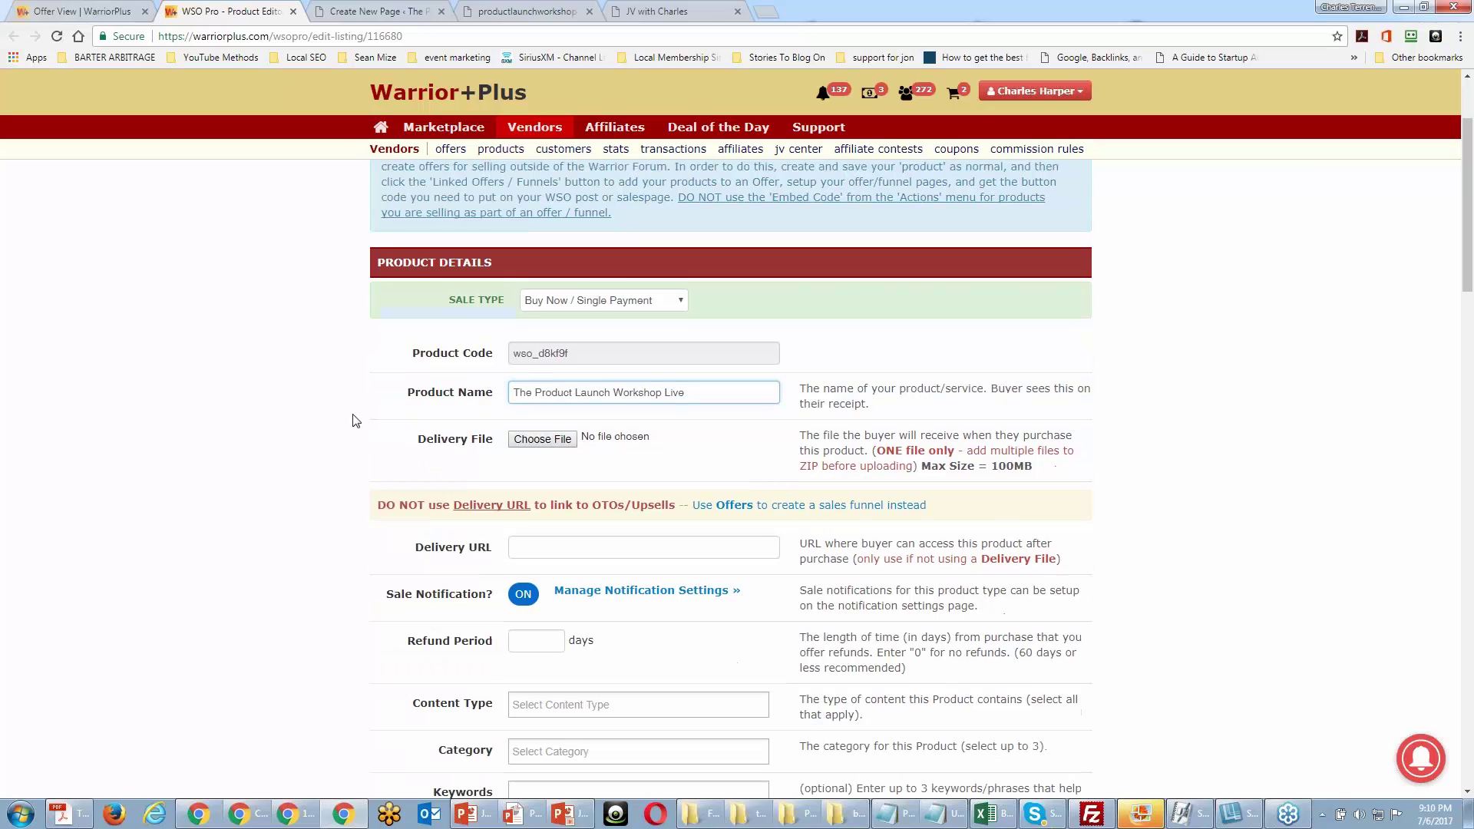
{"action": "scroll", "coordinate": [356, 420], "scroll_direction": "up", "scroll_amount": 1}
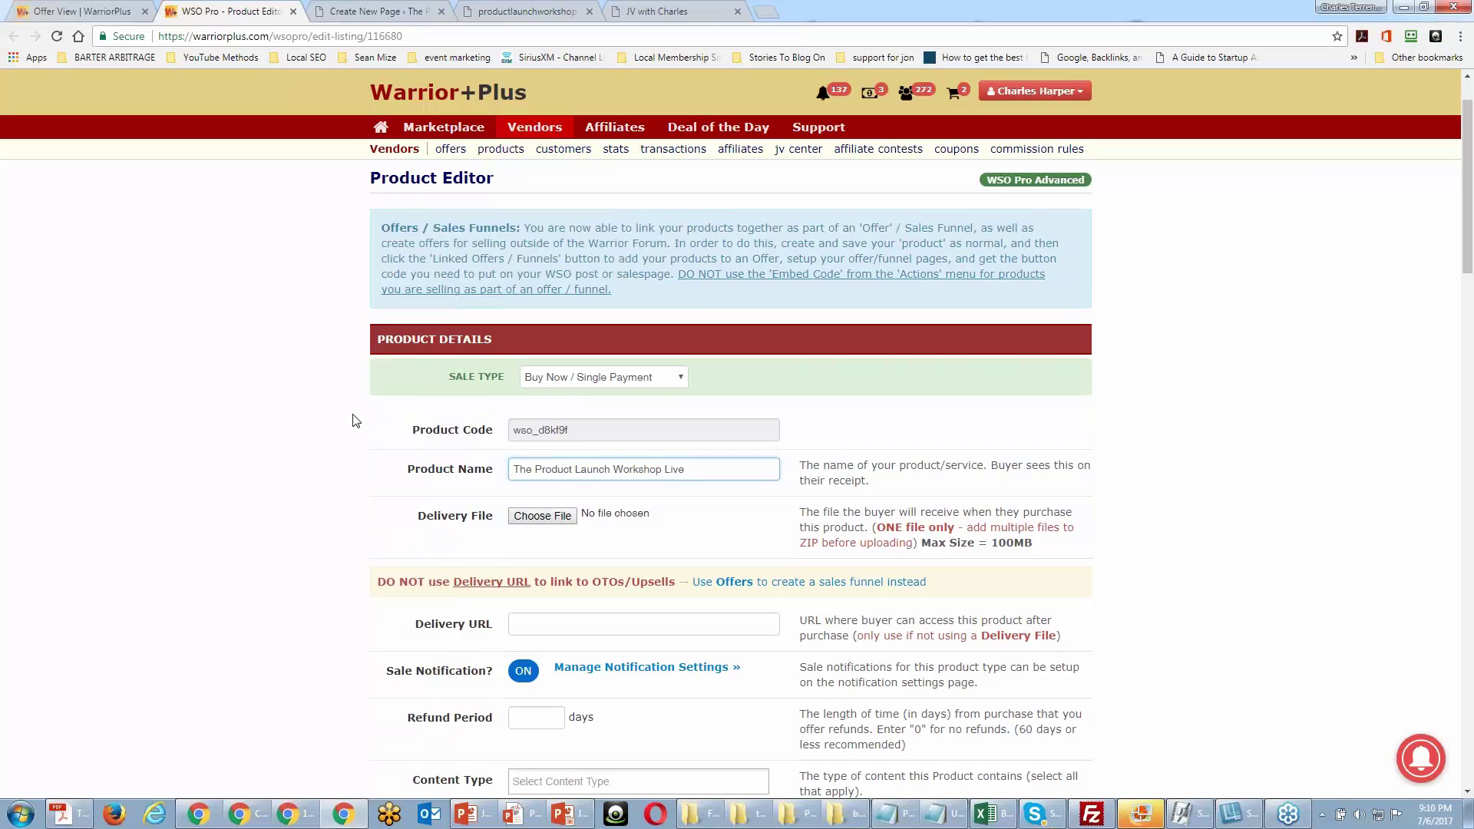
{"action": "scroll", "coordinate": [356, 420], "scroll_direction": "down", "scroll_amount": 1}
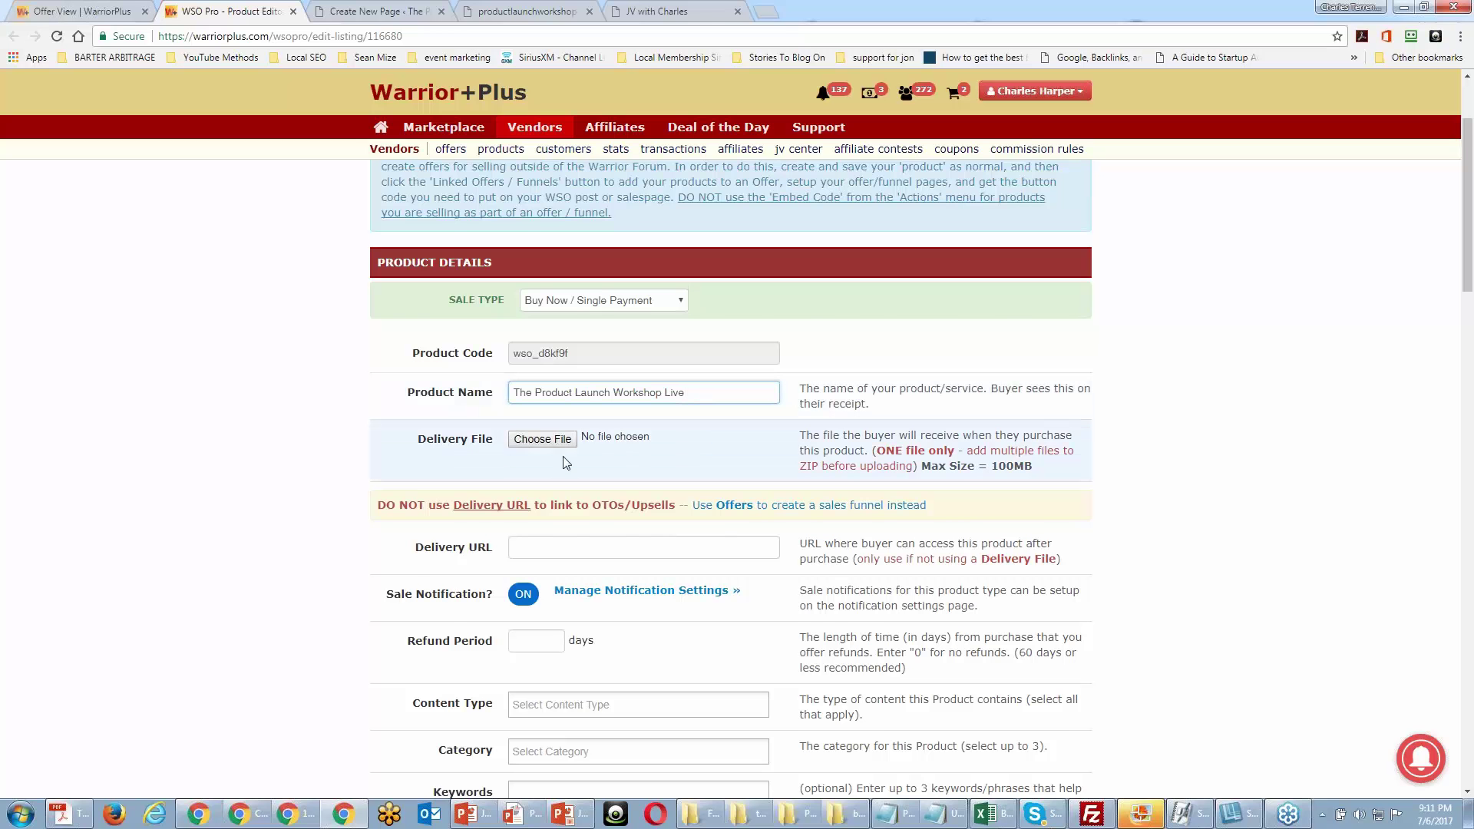
{"action": "scroll", "coordinate": [847, 469], "scroll_direction": "down", "scroll_amount": 1}
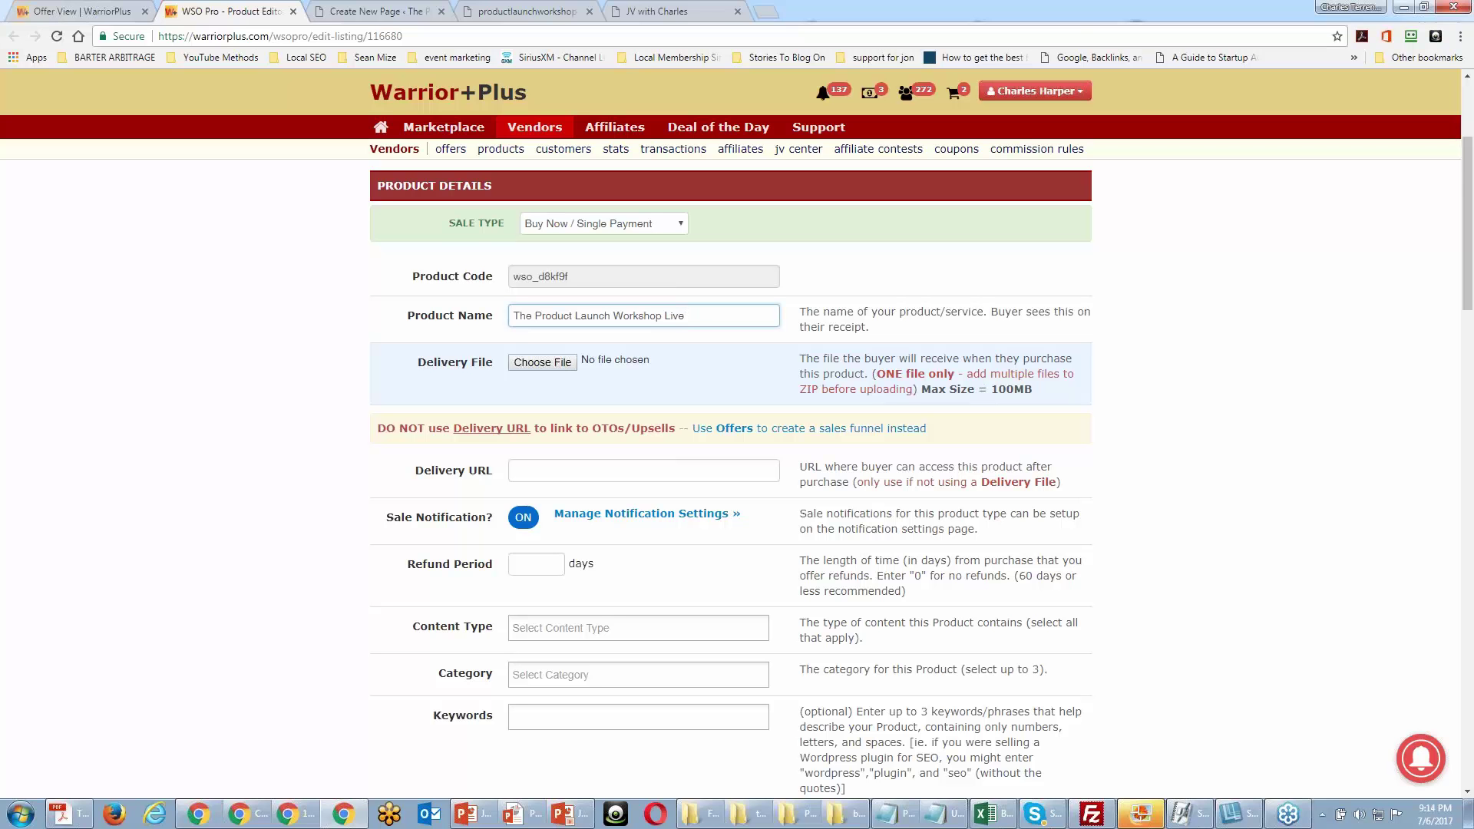
Open the WordPress admin dashboard at theplrshow.com/wp-admin/ in a new tab.
{"action": "left_click", "coordinate": [767, 13]}
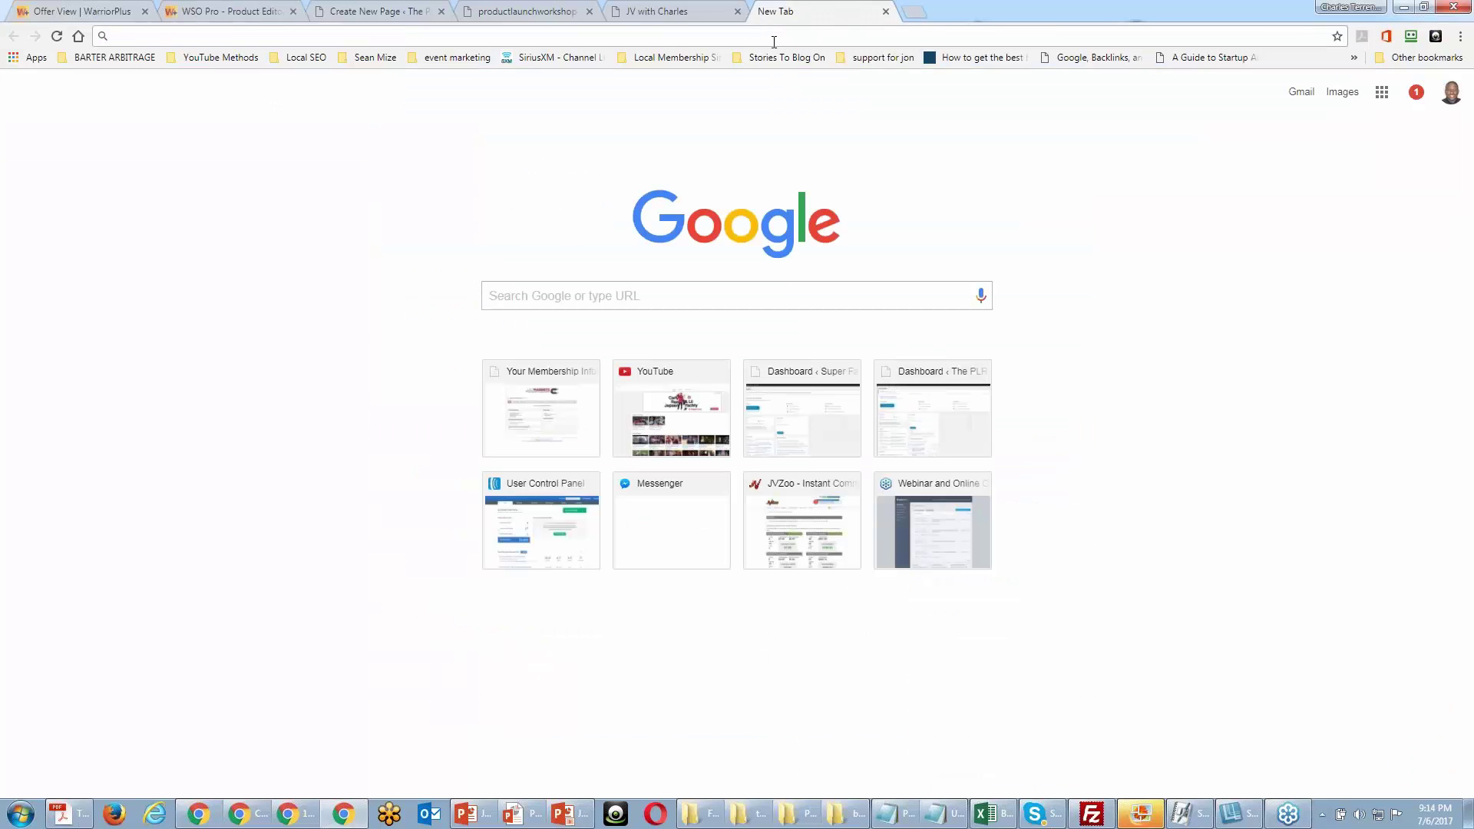
{"action": "type", "text": "http"}
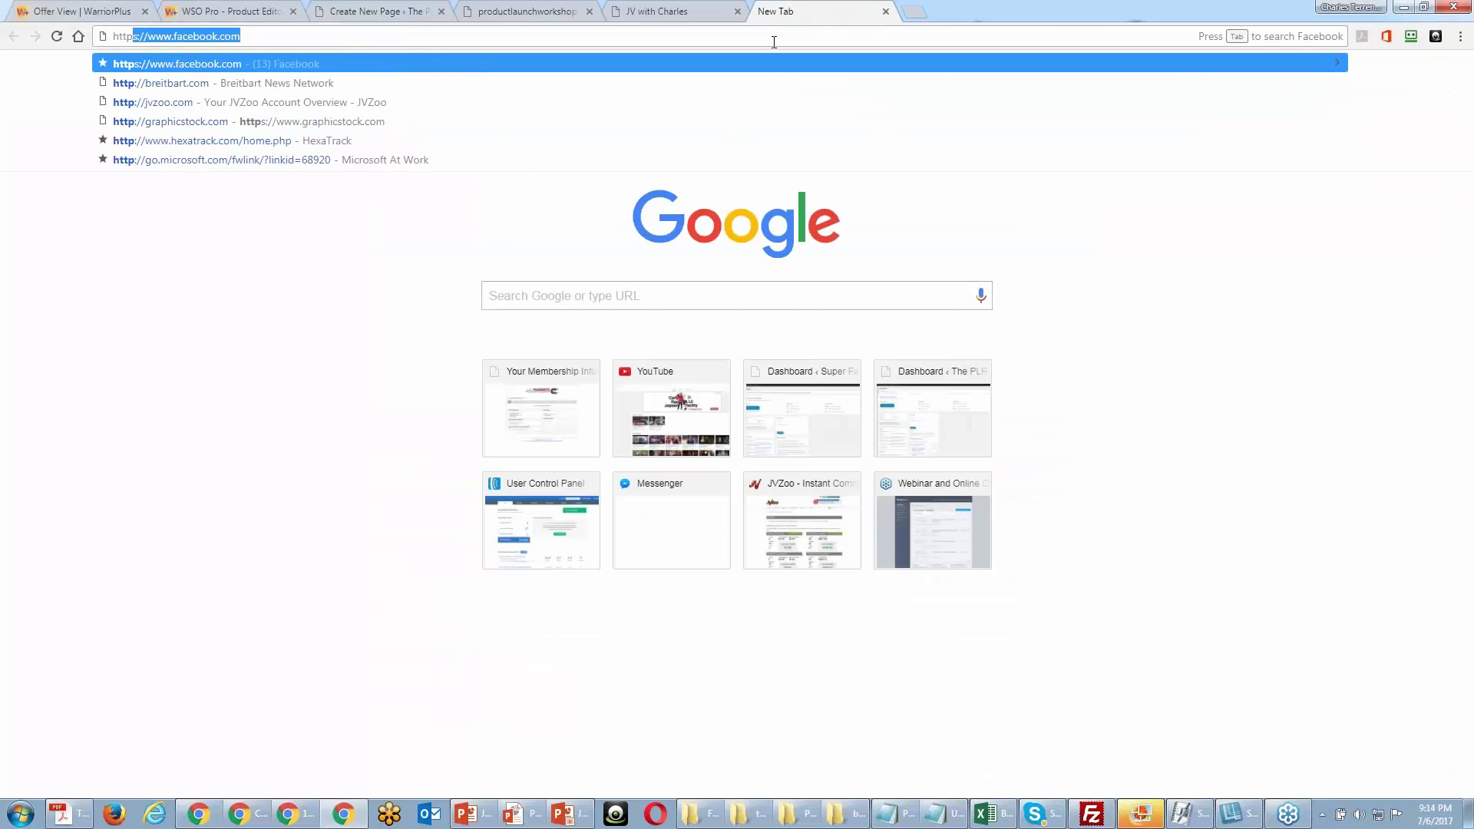
{"action": "key", "text": "BackSpace"}
{"action": "key", "text": "BackSpace"}
{"action": "key", "text": "BackSpace"}
{"action": "key", "text": "BackSpace"}
{"action": "key", "text": "BackSpace"}
{"action": "type", "text": "theplrshow.com/wp-admin/"}
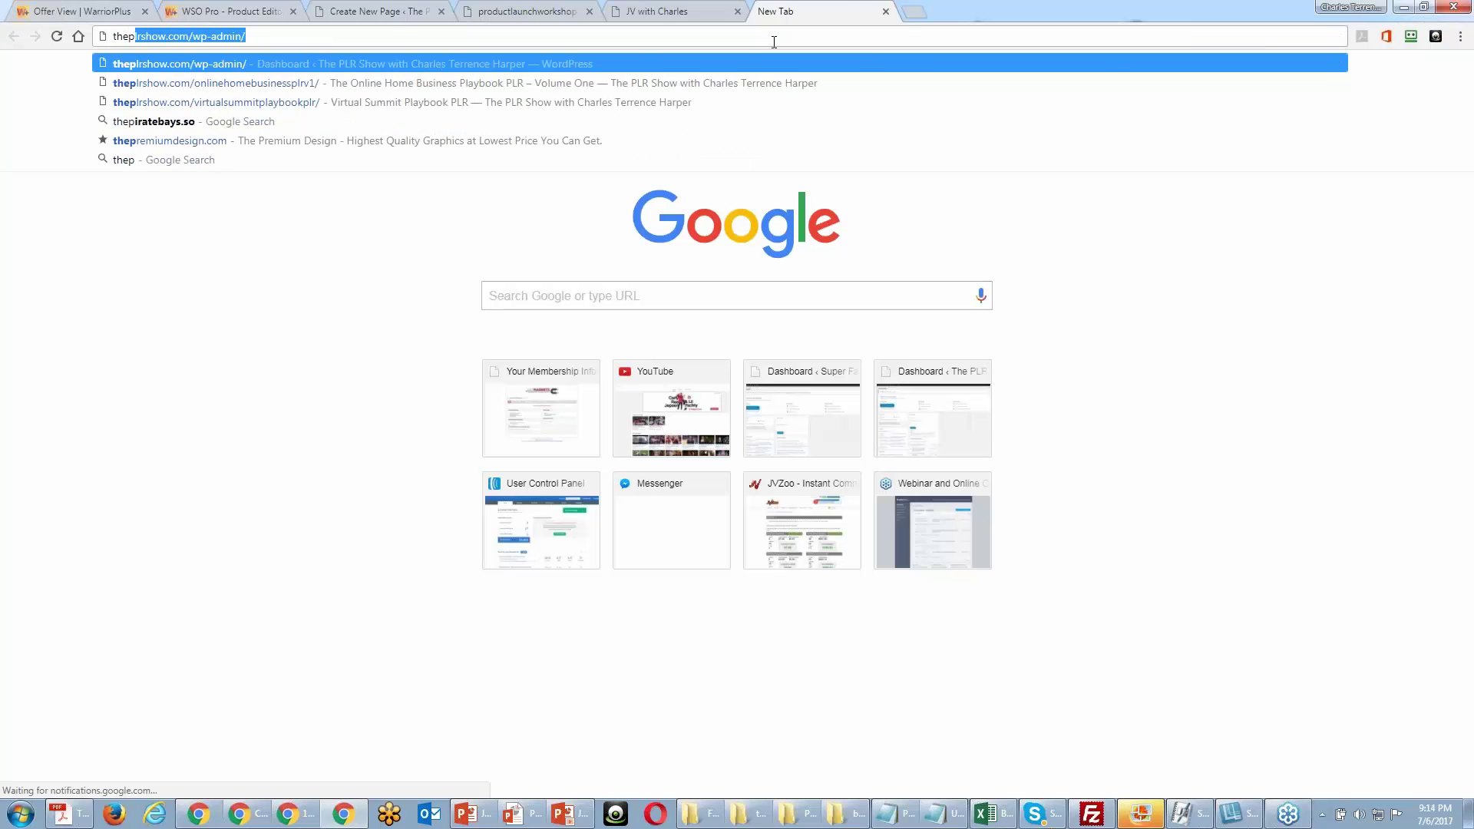
{"action": "key", "text": "Return"}
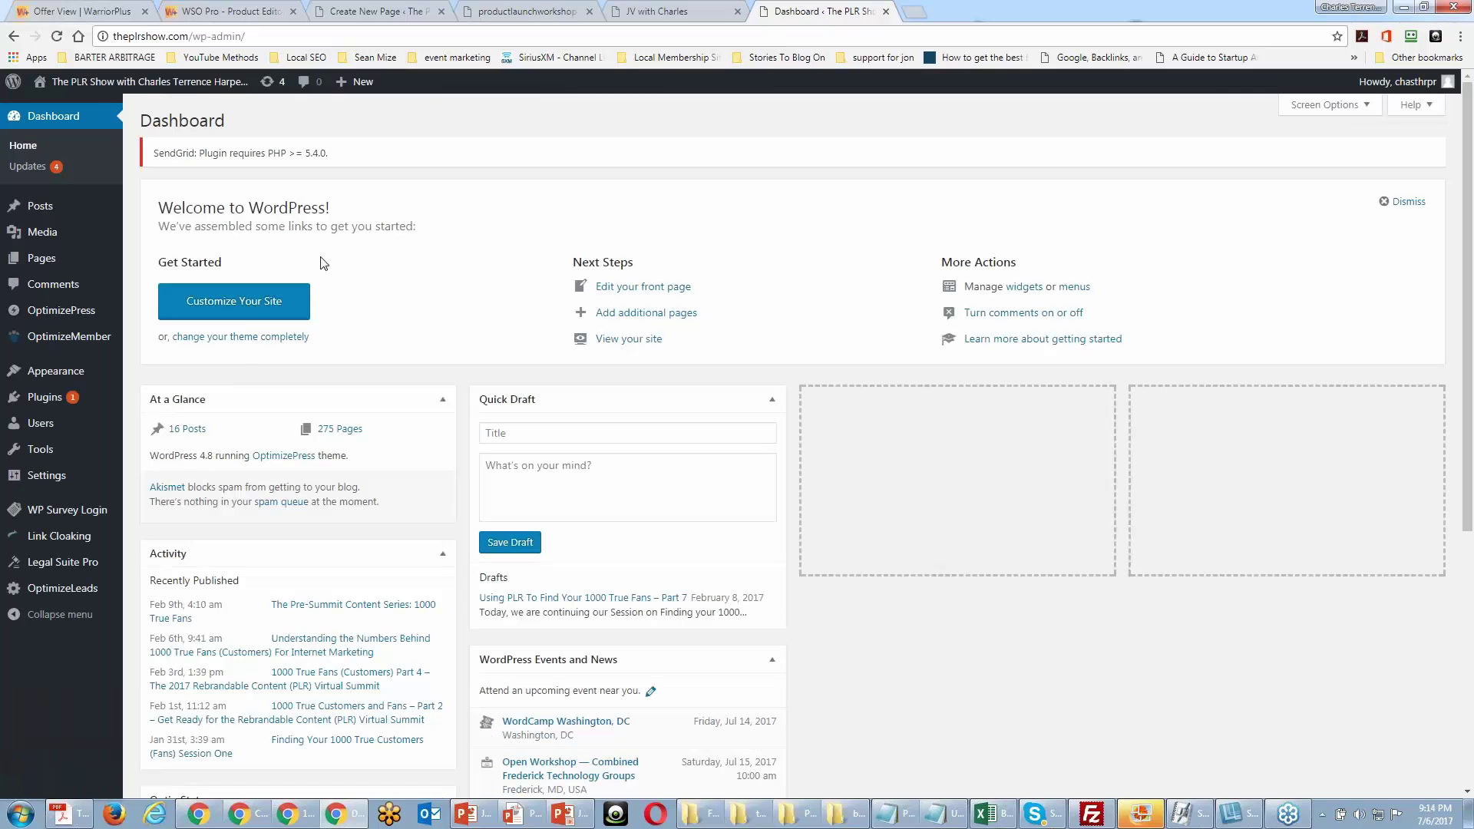
Start a new OptimizePress page from the Free Guide Download Page template among the Thank You Pages.
{"action": "mouse_move", "coordinate": [79, 322]}
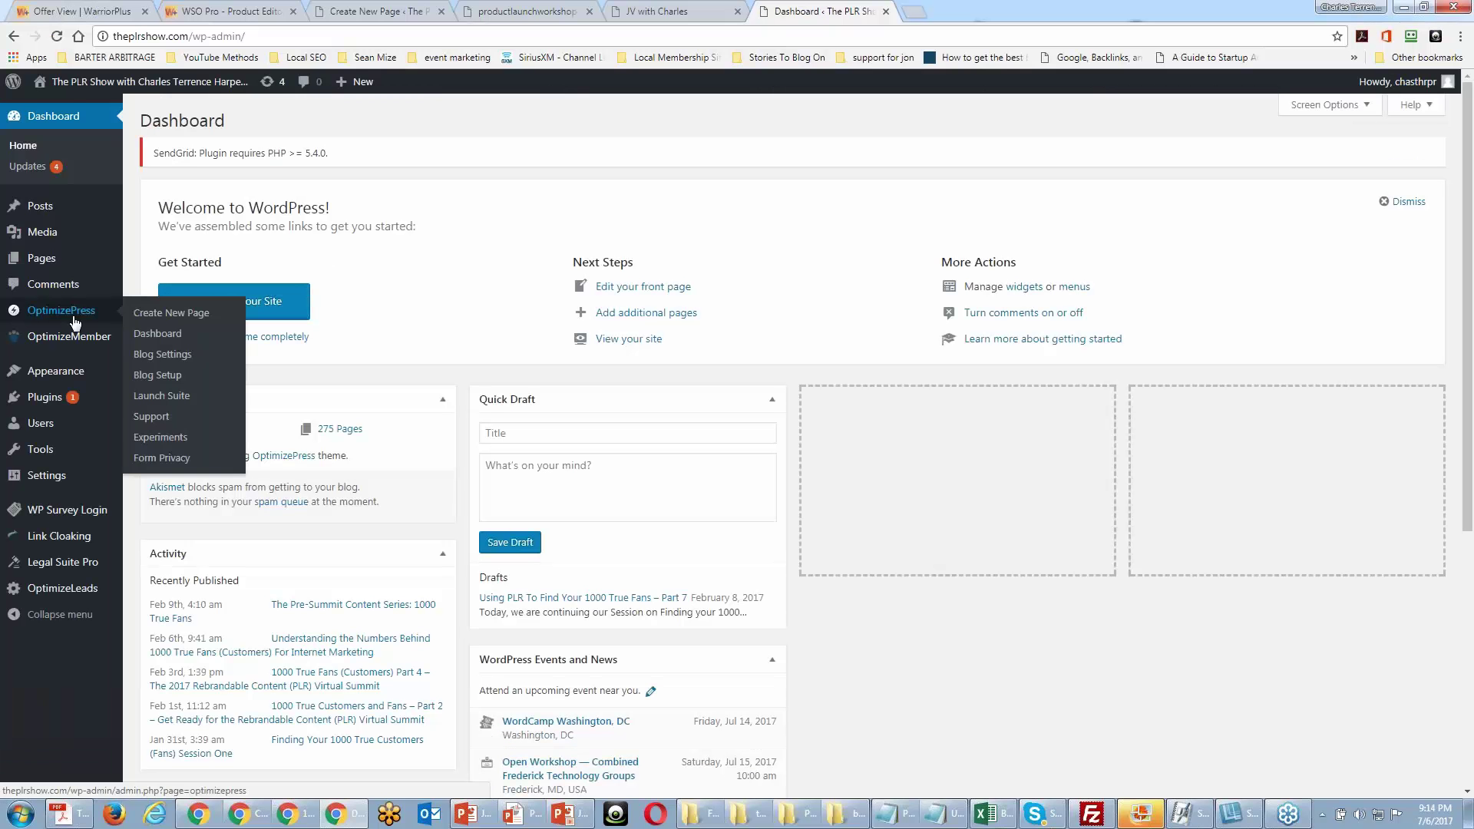
{"action": "left_click", "coordinate": [158, 315]}
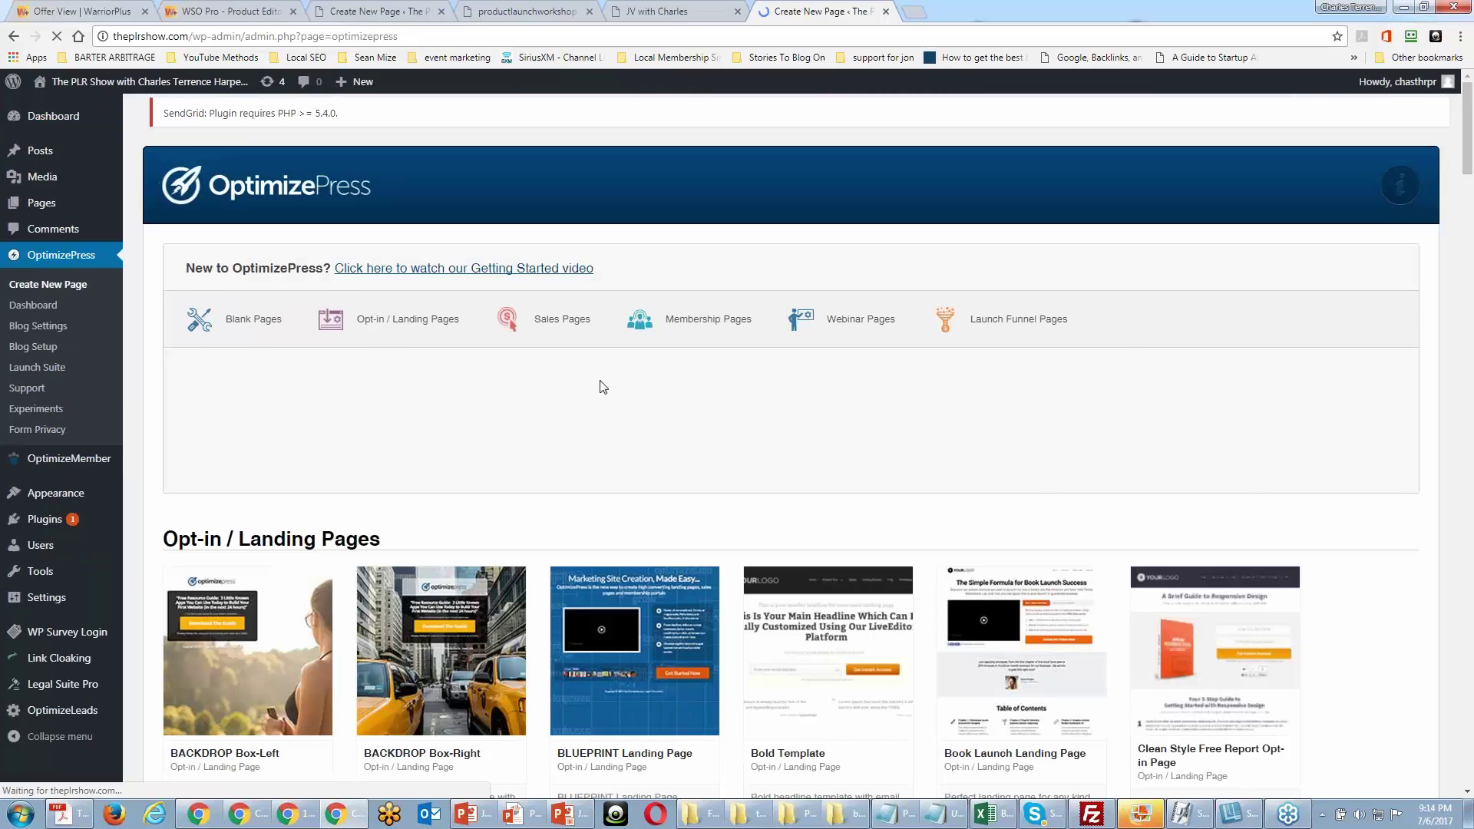
{"action": "scroll", "coordinate": [600, 380], "scroll_direction": "down", "scroll_amount": 4}
{"action": "scroll", "coordinate": [600, 380], "scroll_direction": "down", "scroll_amount": 15}
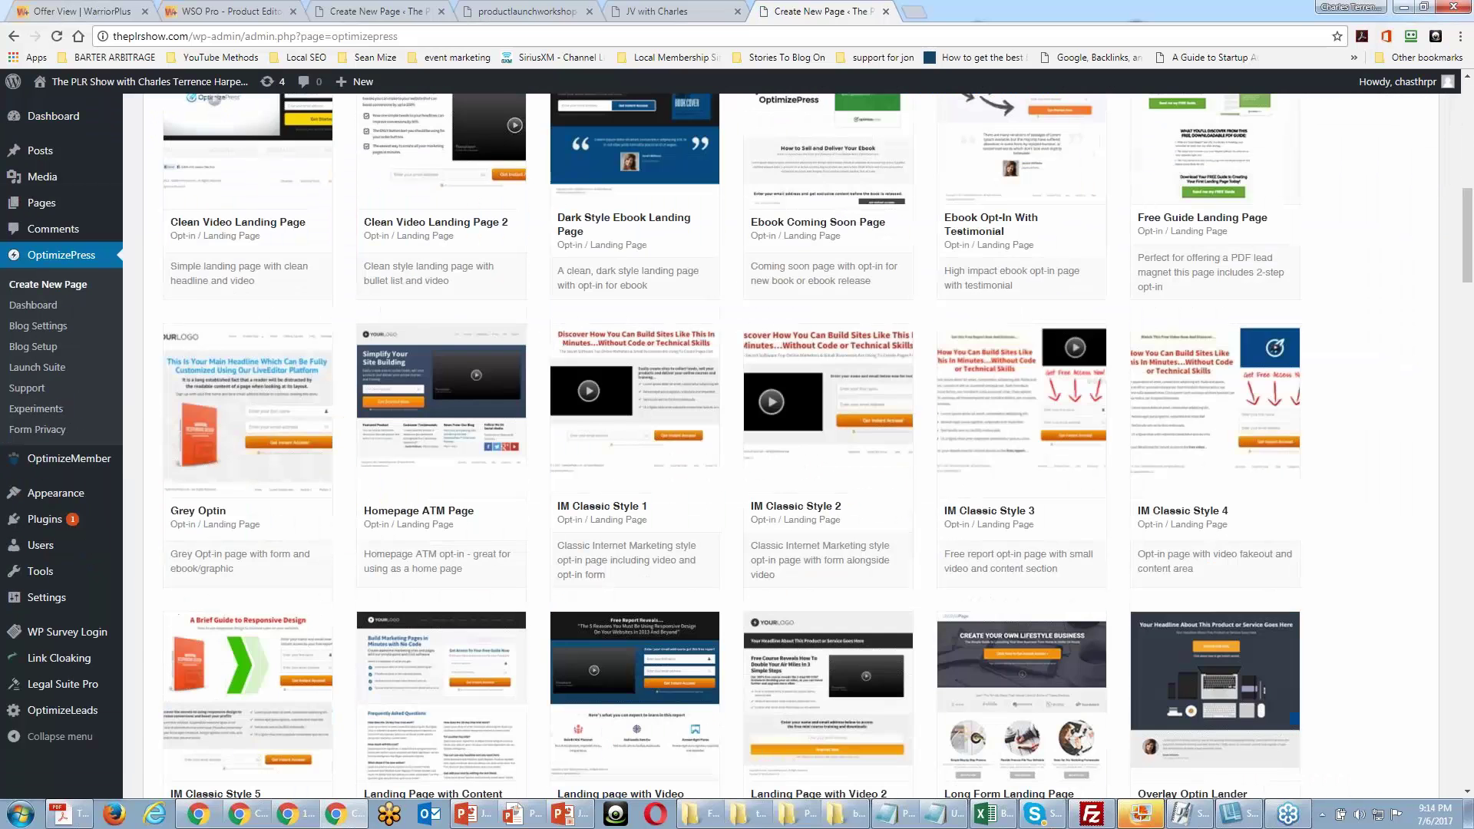
{"action": "scroll", "coordinate": [601, 386], "scroll_direction": "down", "scroll_amount": 1}
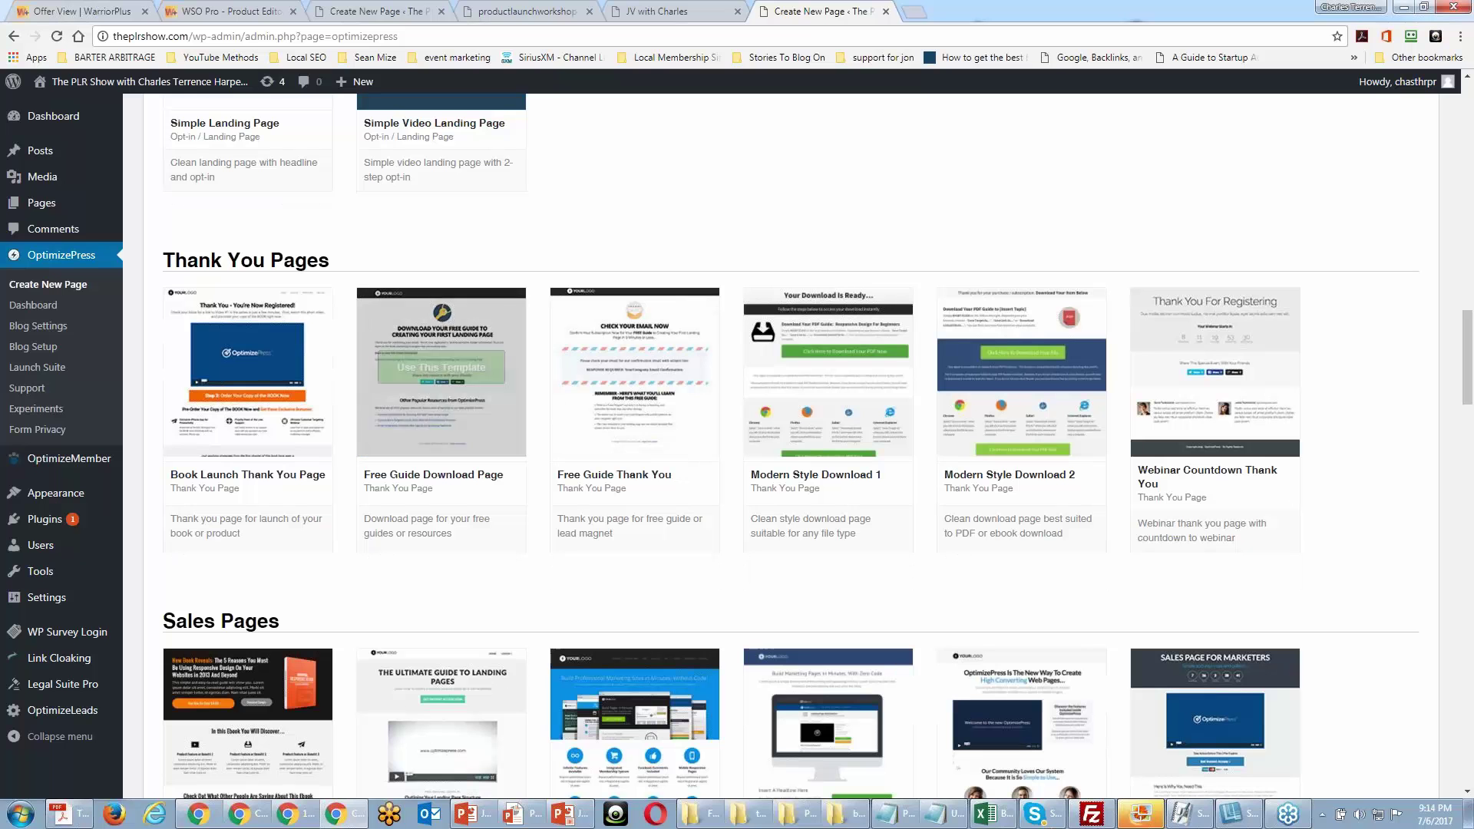
{"action": "left_click", "coordinate": [462, 374]}
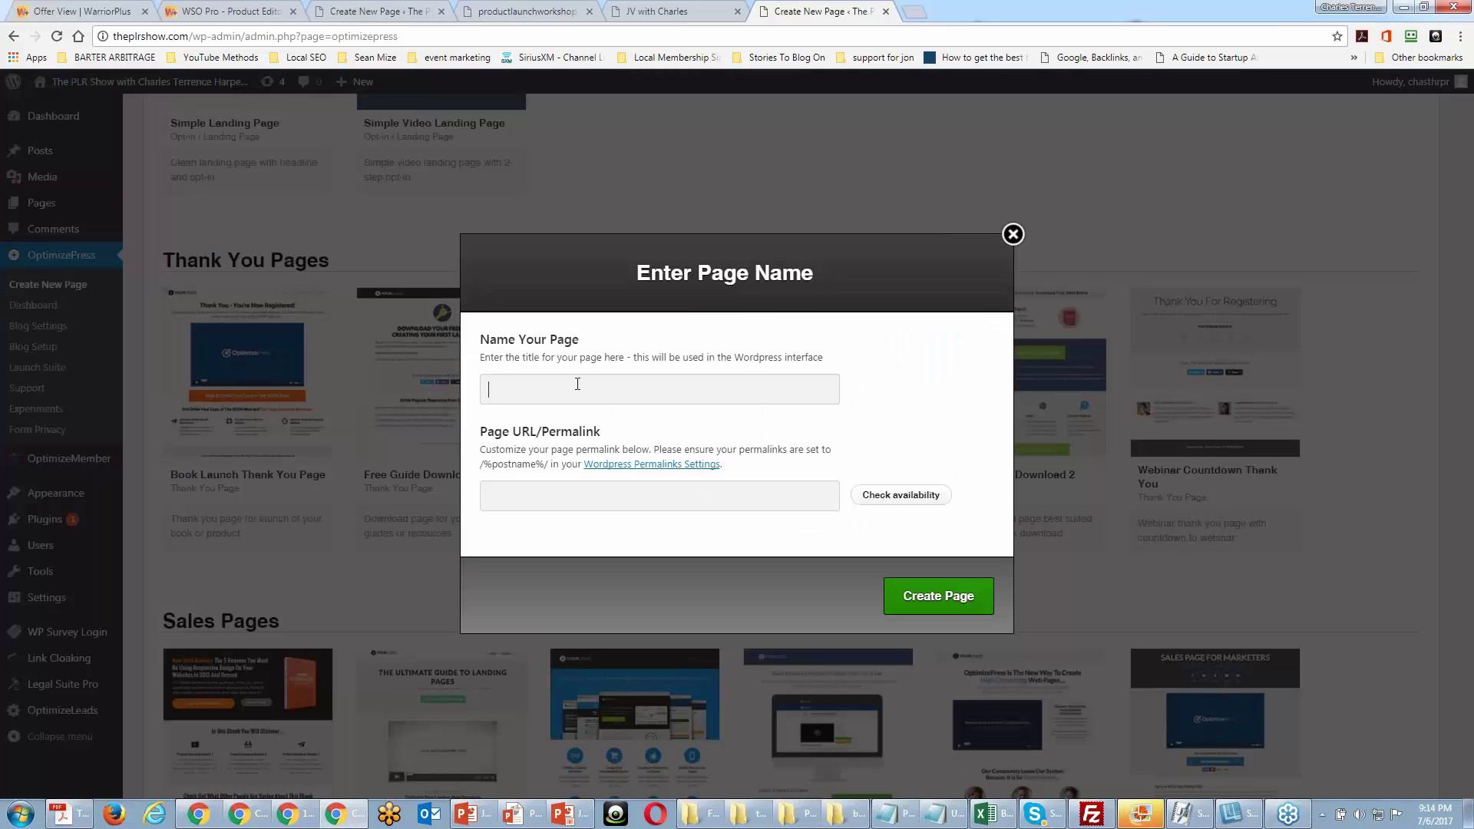
Name the page "thanks for buying product launch workshop live" and create it in the LiveEditor.
{"action": "left_click", "coordinate": [577, 384]}
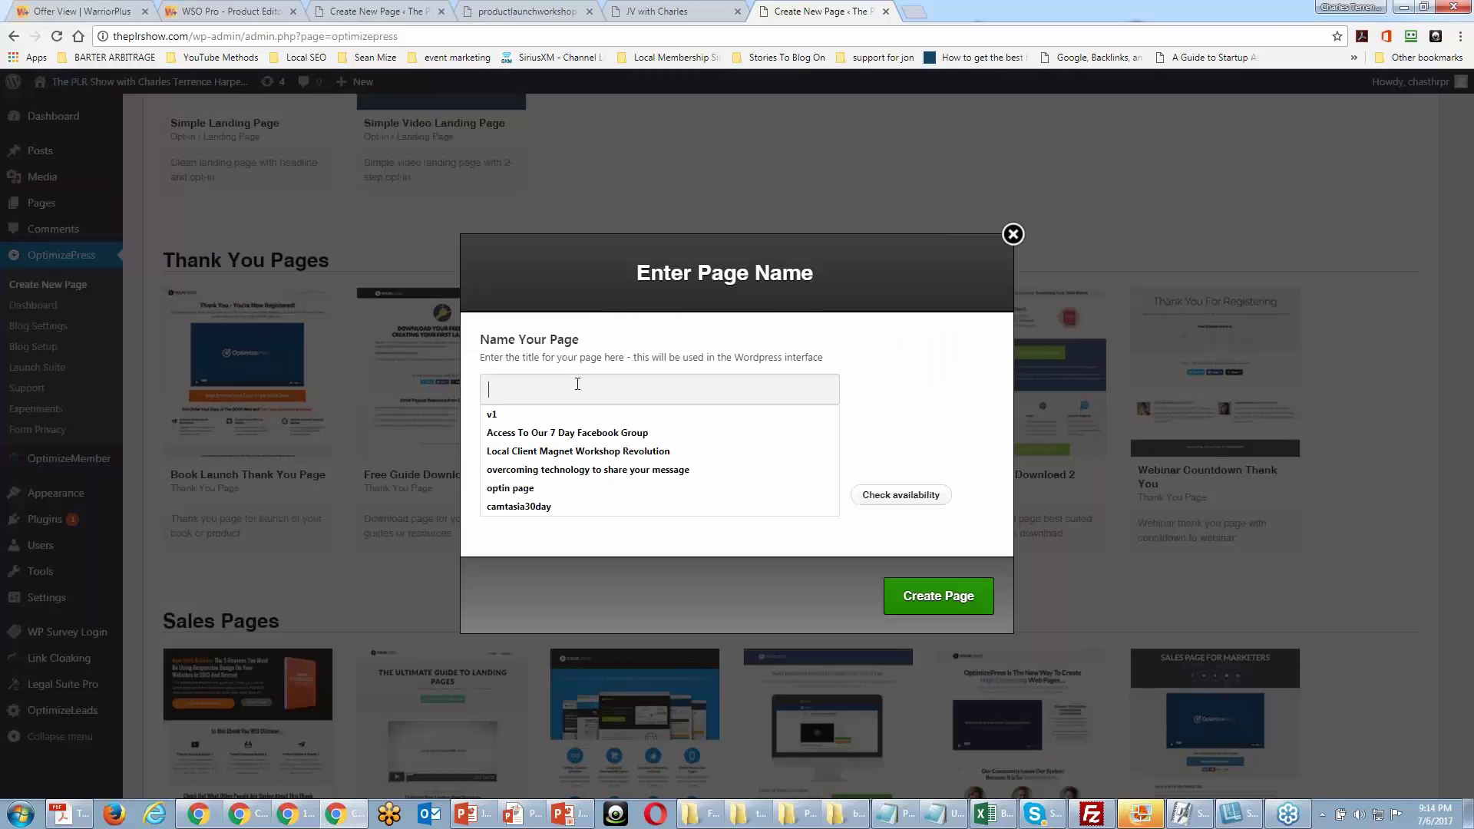
{"action": "type", "text": "thanks for p"}
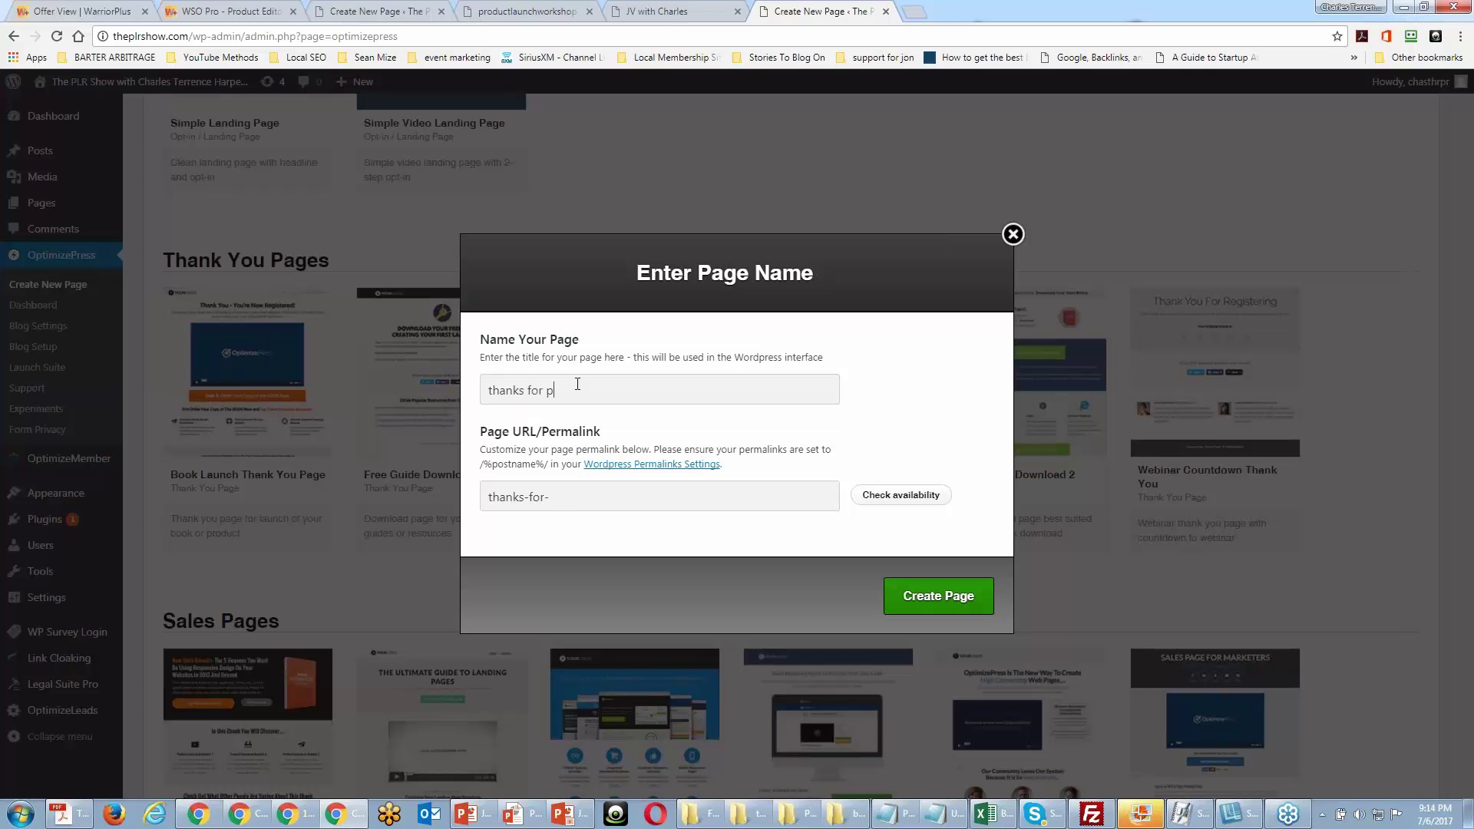
{"action": "key", "text": "BackSpace"}
{"action": "type", "text": "buying product launch wor"}
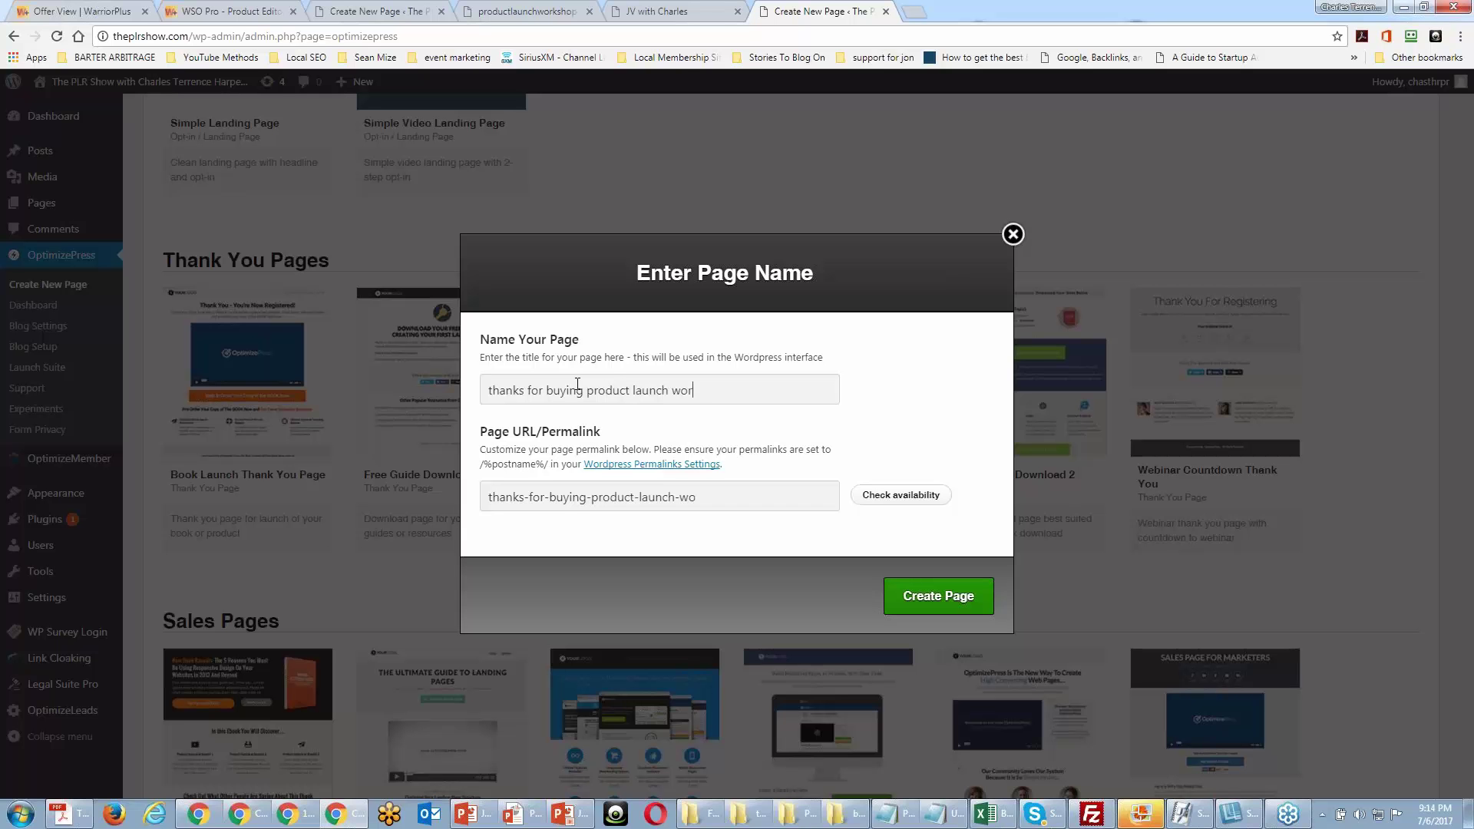
{"action": "type", "text": "kshop live"}
{"action": "key", "text": "Return"}
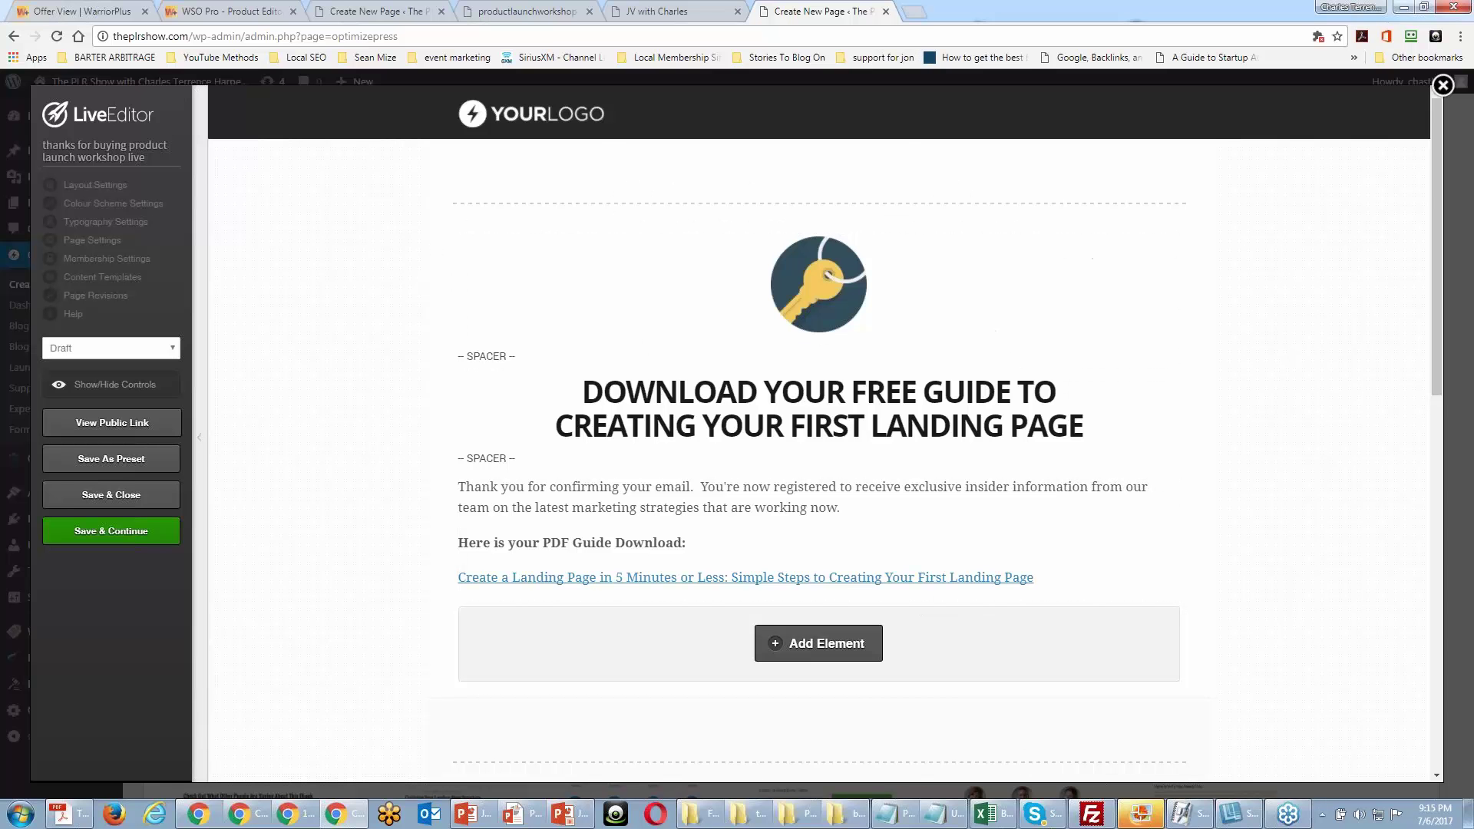
{"action": "left_click", "coordinate": [915, 13]}
{"action": "key", "text": "ctrl+w"}
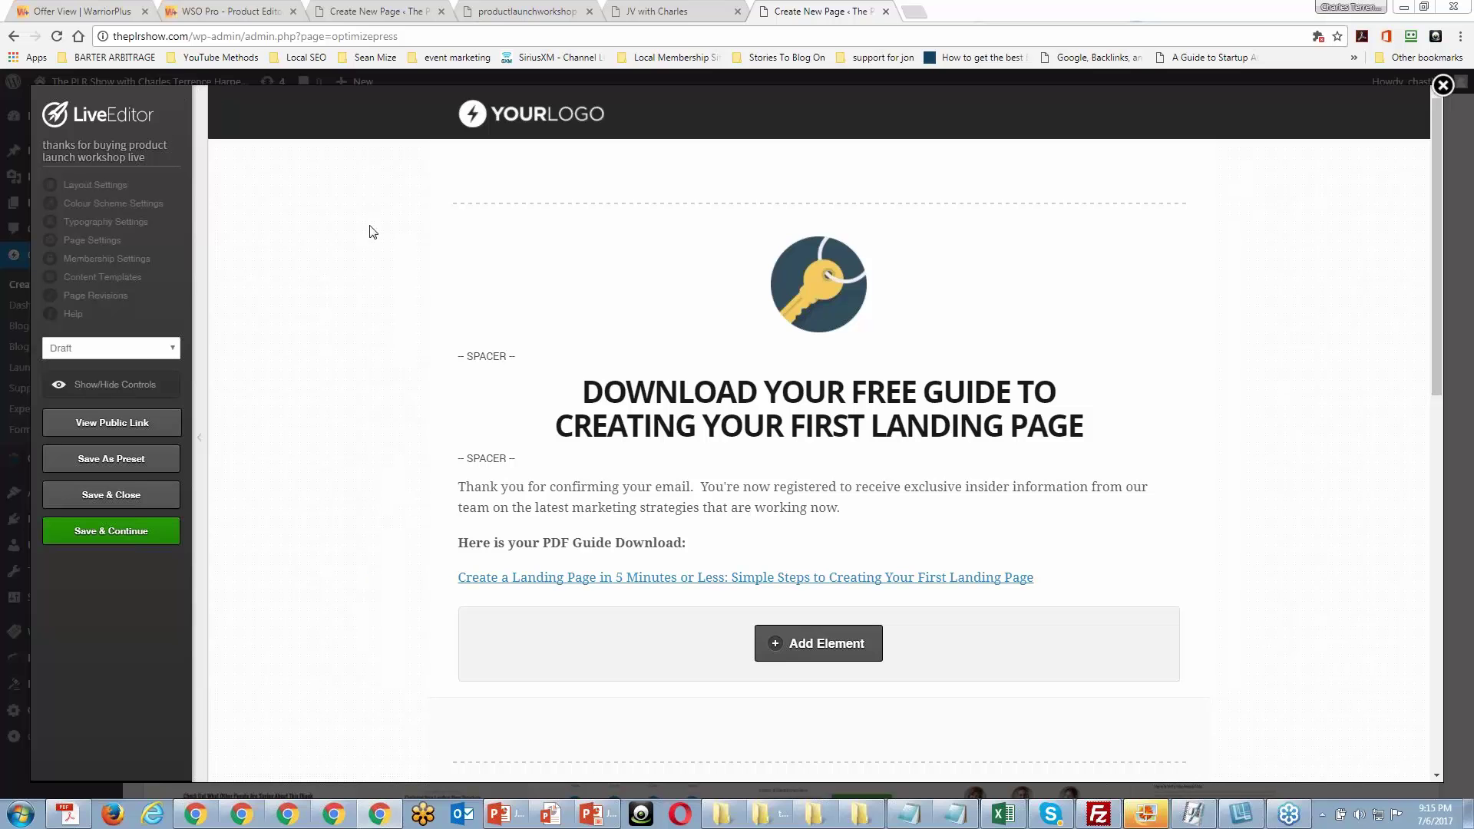
Add a Header script to the page's Other Scripts settings containing <META NAME="ROBOTS" CONTENT="NOINDEX, NOFOLLOW">.
{"action": "left_click", "coordinate": [93, 241]}
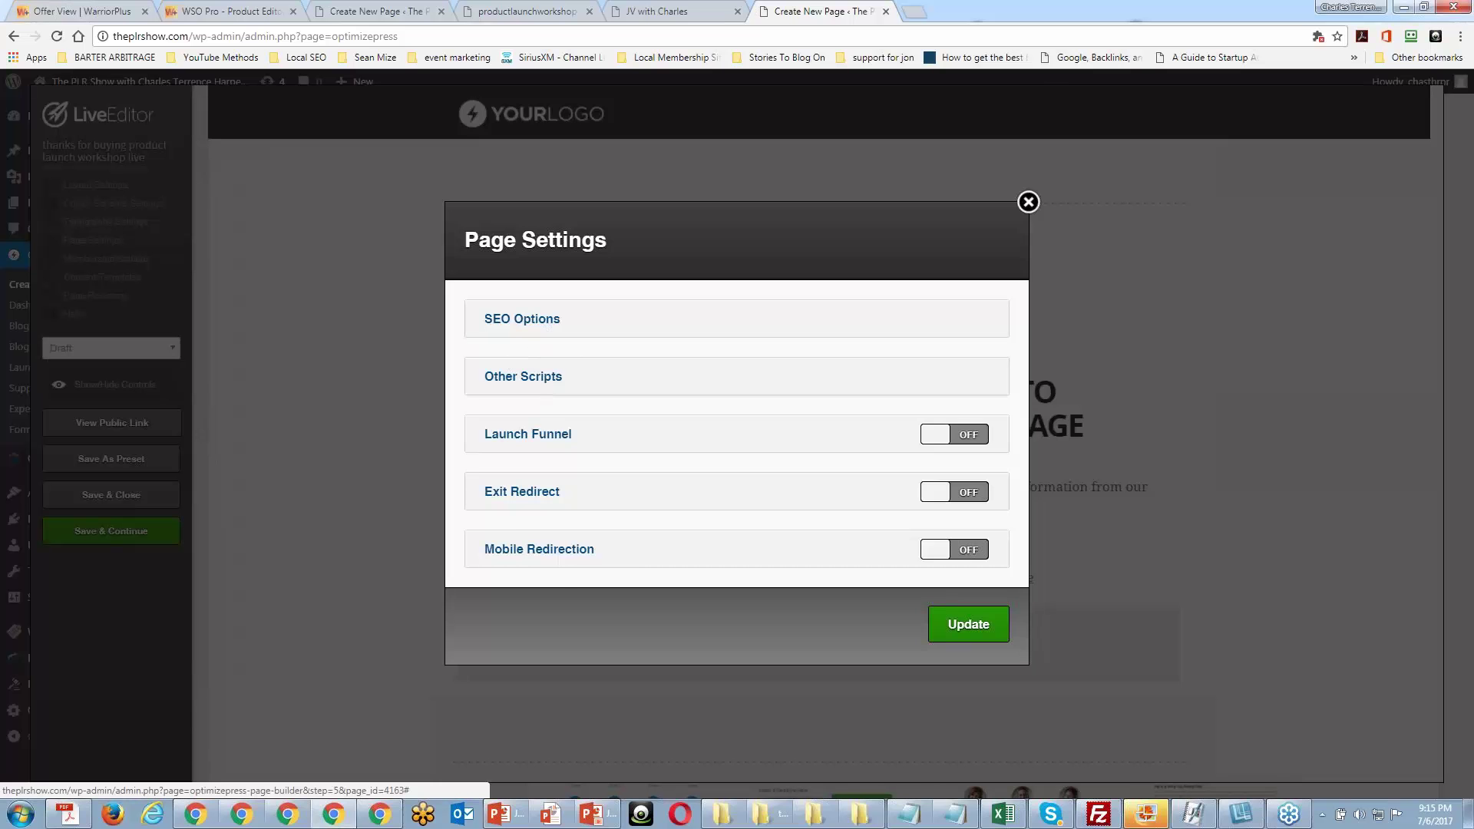
{"action": "left_click", "coordinate": [540, 381]}
{"action": "scroll", "coordinate": [610, 339], "scroll_direction": "down", "scroll_amount": 3}
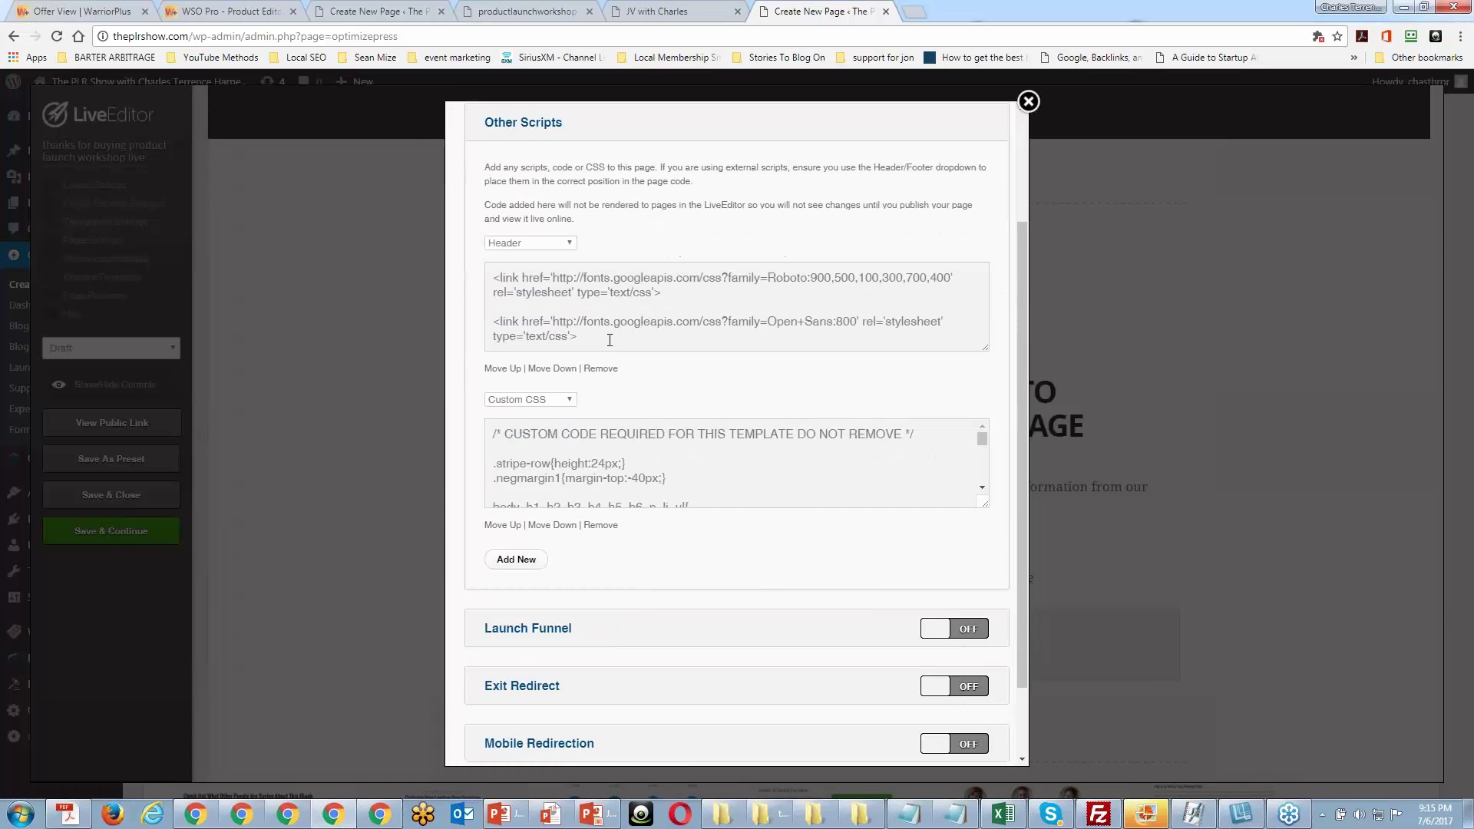
{"action": "left_click", "coordinate": [516, 559]}
{"action": "scroll", "coordinate": [552, 484], "scroll_direction": "down", "scroll_amount": 3}
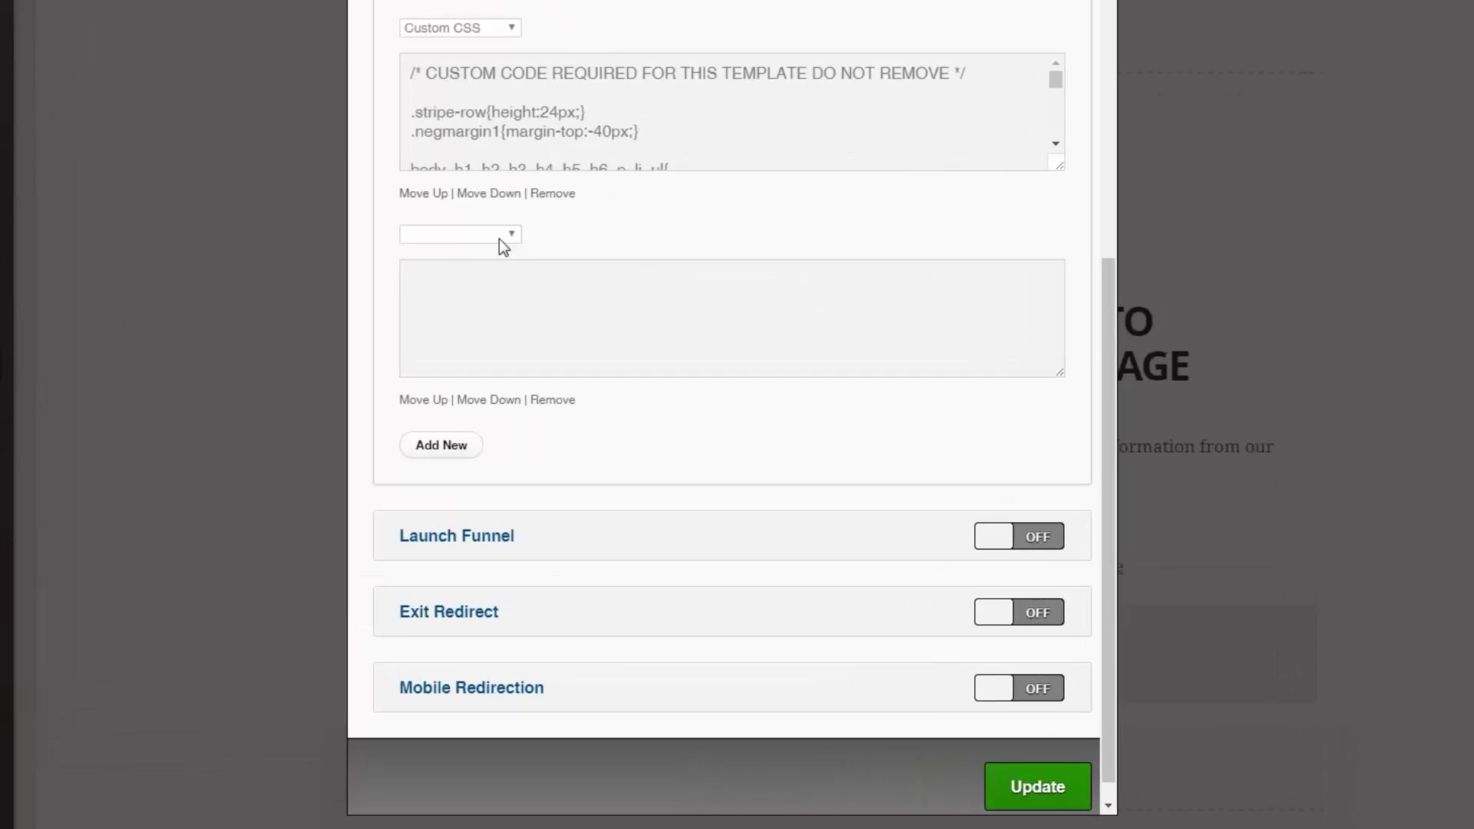
{"action": "left_click", "coordinate": [560, 328]}
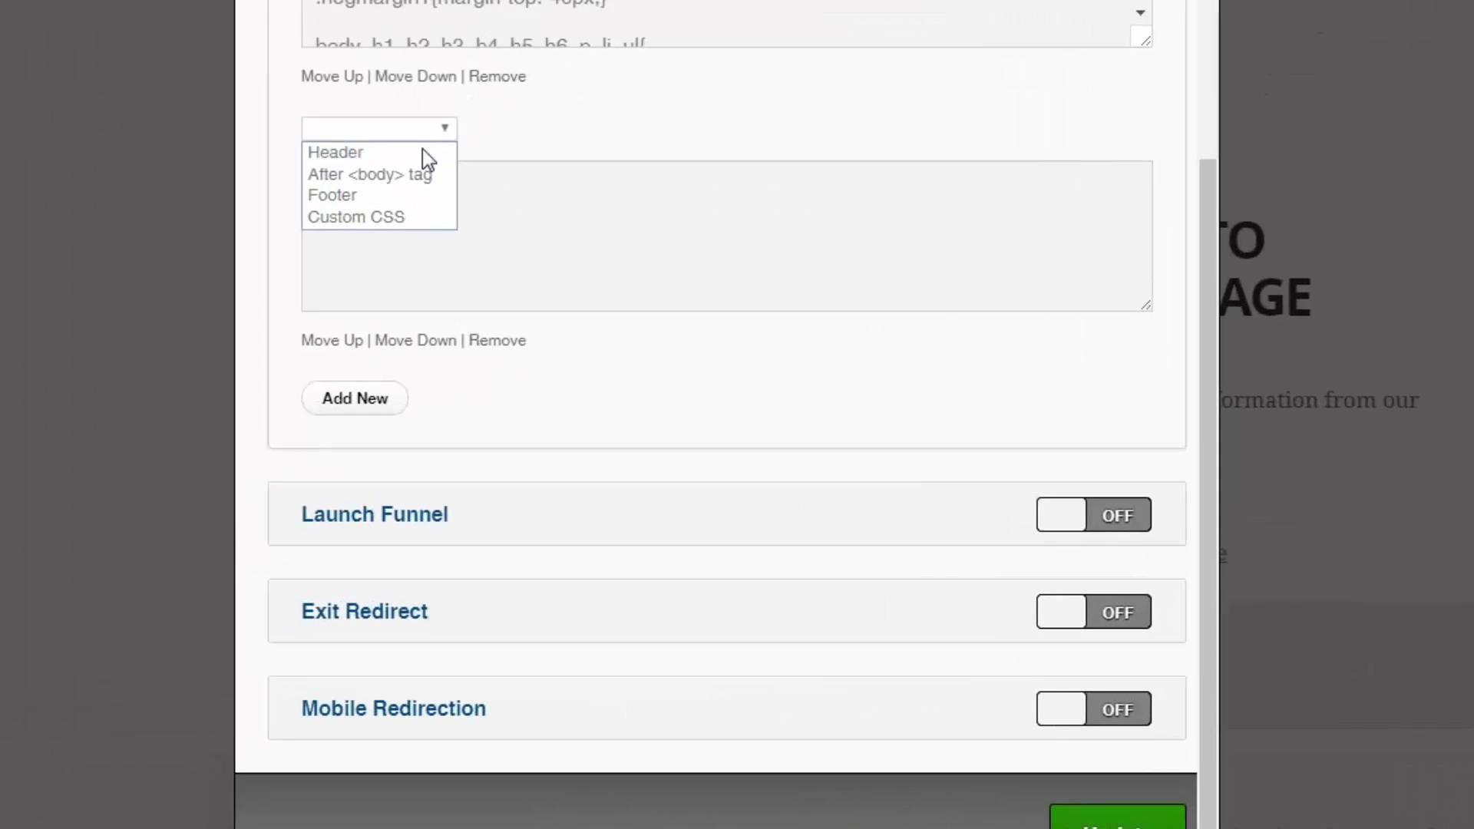
{"action": "left_click", "coordinate": [511, 340]}
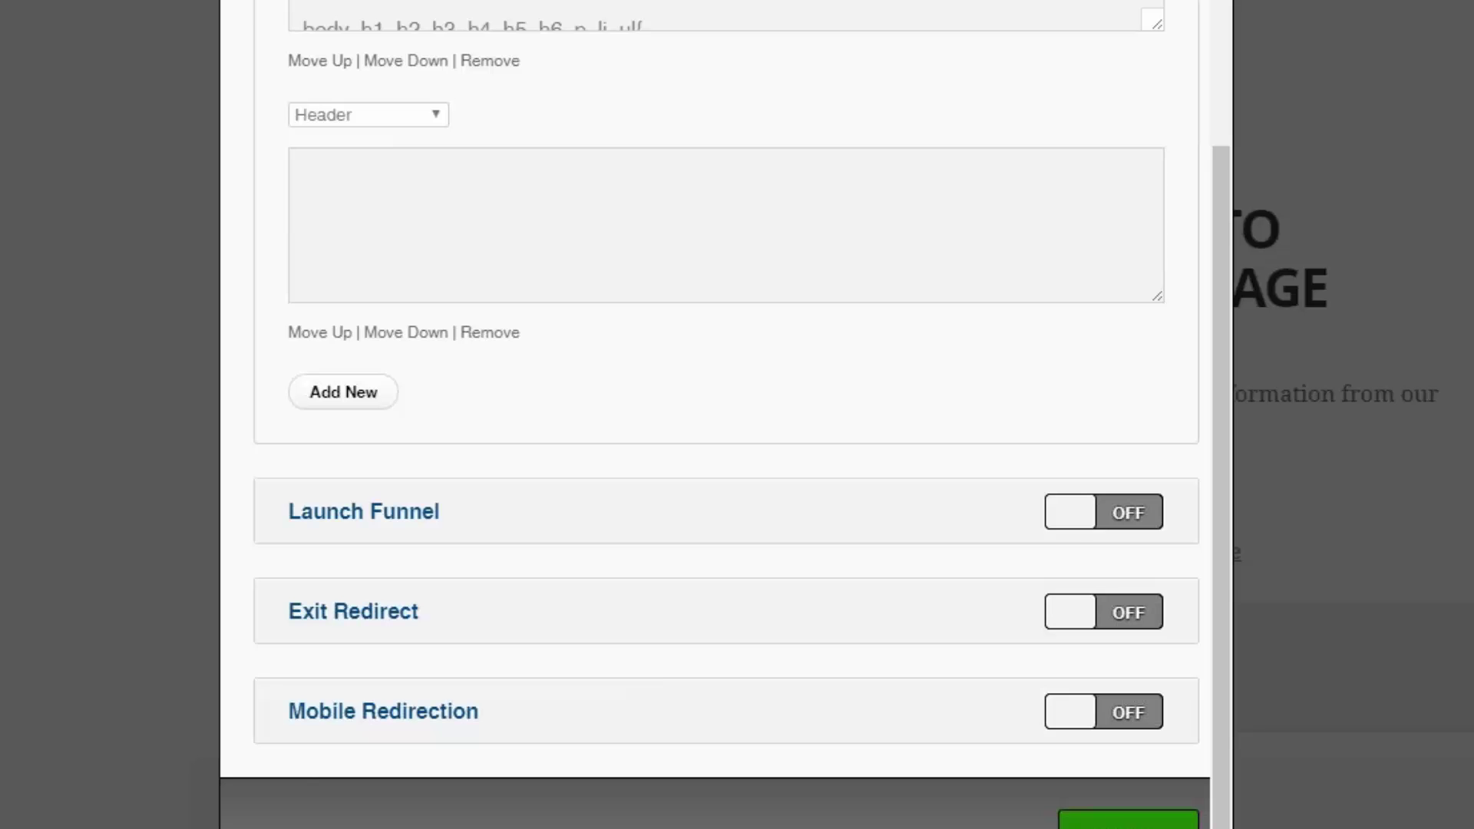
{"action": "left_click", "coordinate": [334, 203]}
{"action": "type", "text": "<META NAME=\"ROBOTS\" CONTENT=\"NOINDEX, NOFOLLOW\">"}
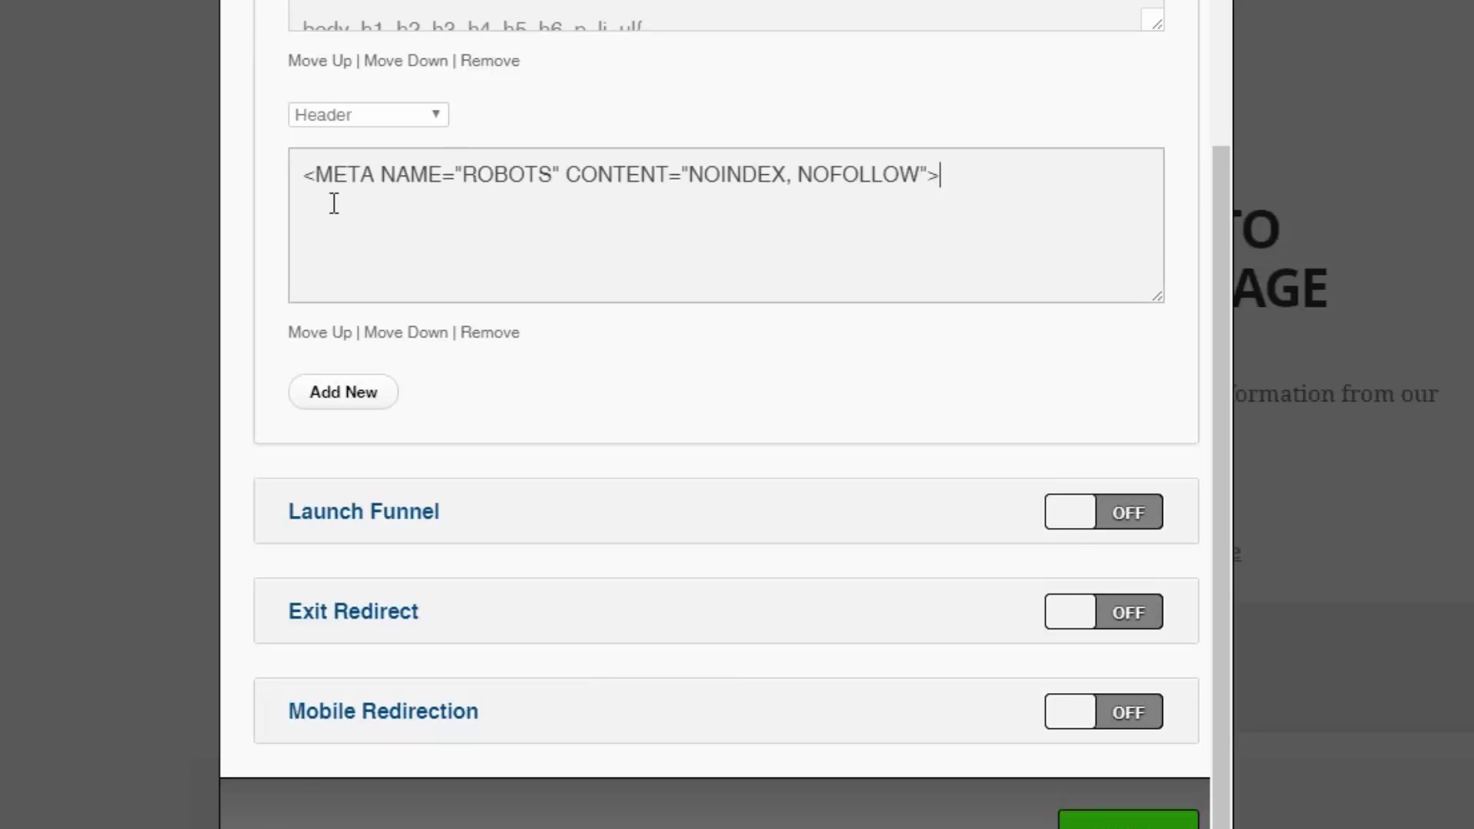
Add another script entry containing <META HTTP-EQUIV="PRAGMA" CONTENT="NO-CACHE"> without choosing its placement, and update the page settings.
{"action": "left_click", "coordinate": [345, 405]}
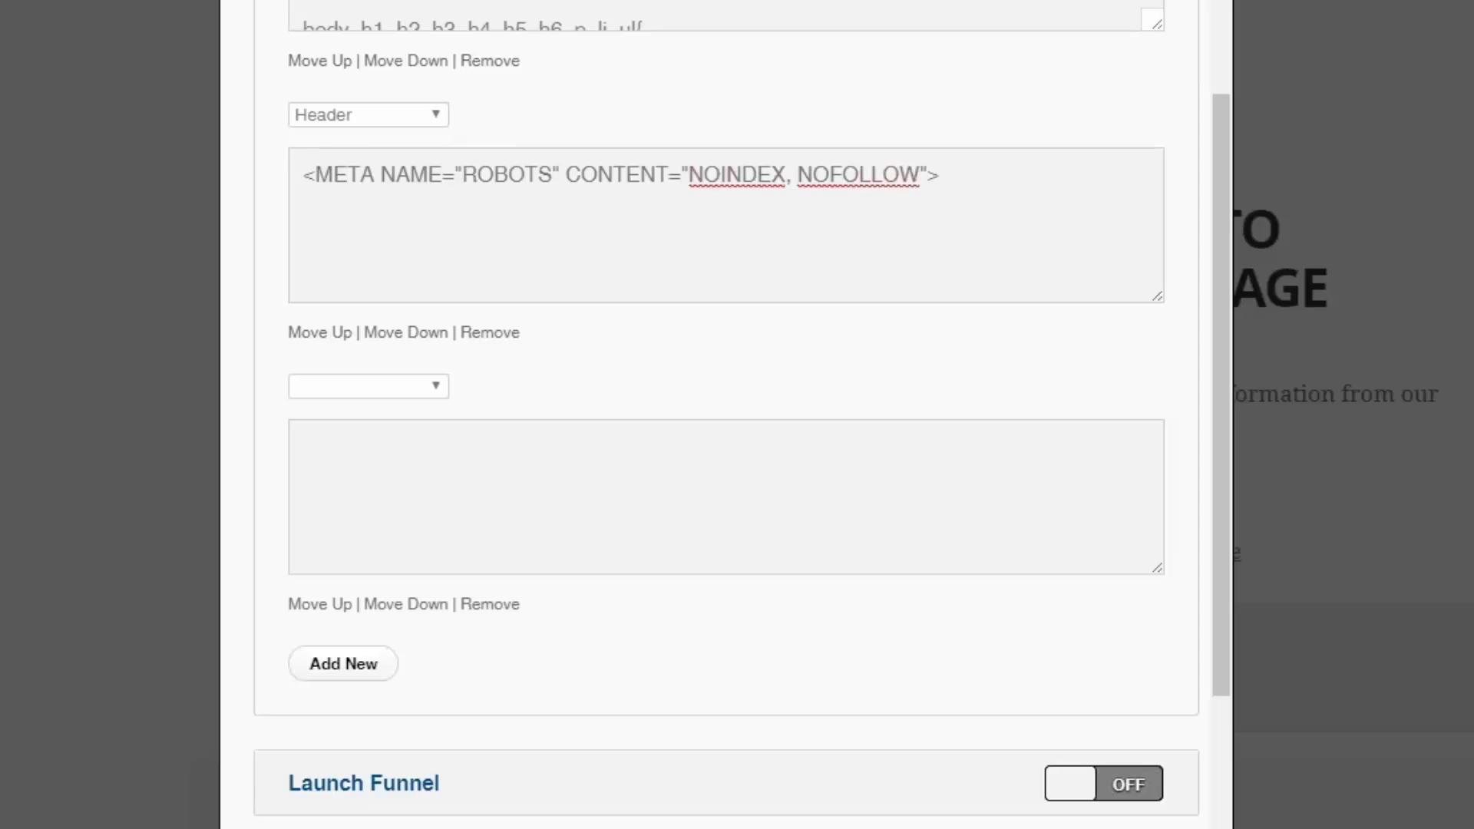
{"action": "left_click", "coordinate": [452, 465]}
{"action": "type", "text": "<META HTTP-EQUIV=\"PRAGMA\" CONTENT=\"NO-CACHE\">"}
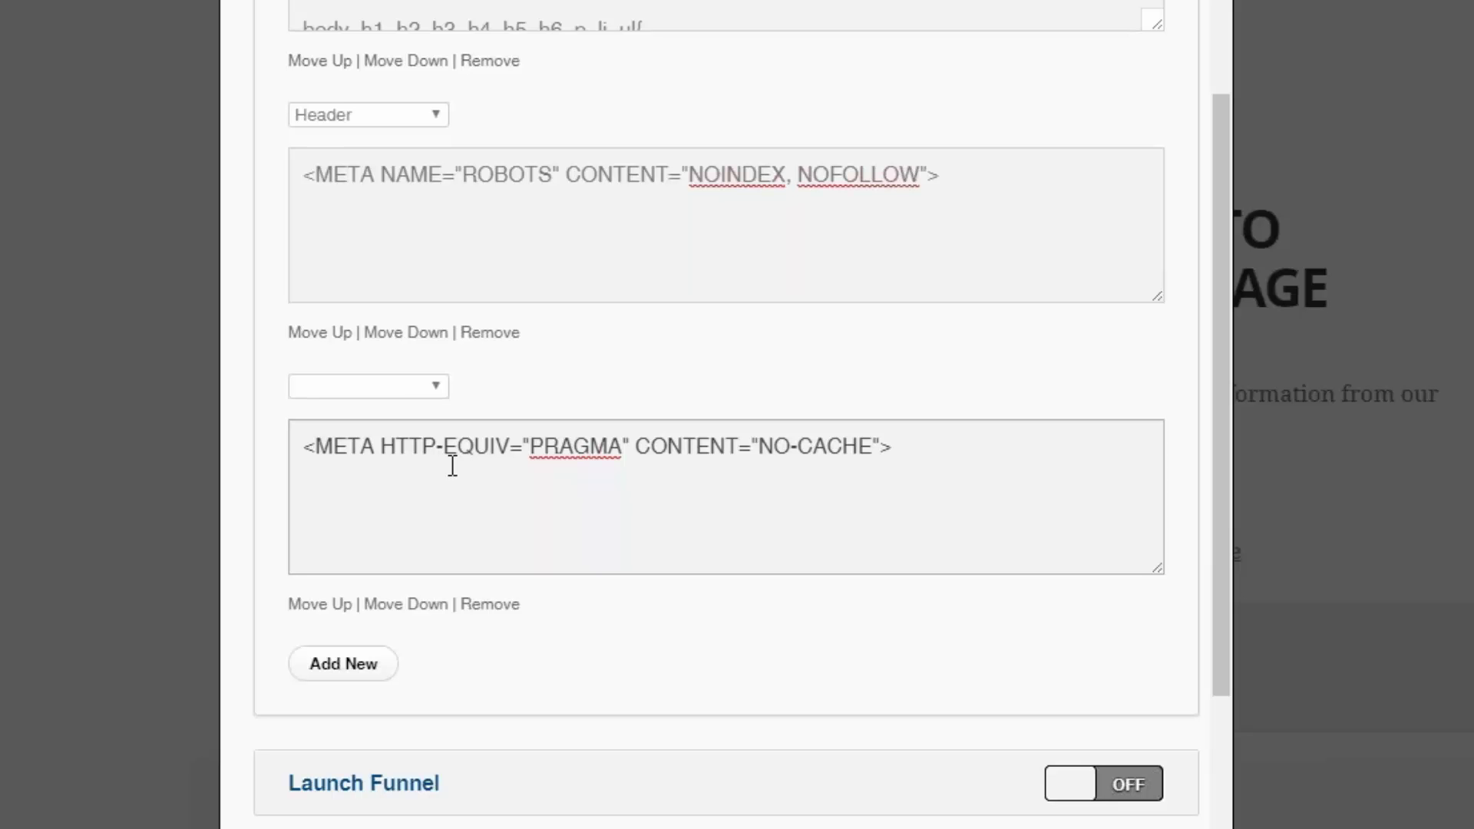
{"action": "scroll", "coordinate": [851, 423], "scroll_direction": "up", "scroll_amount": 10}
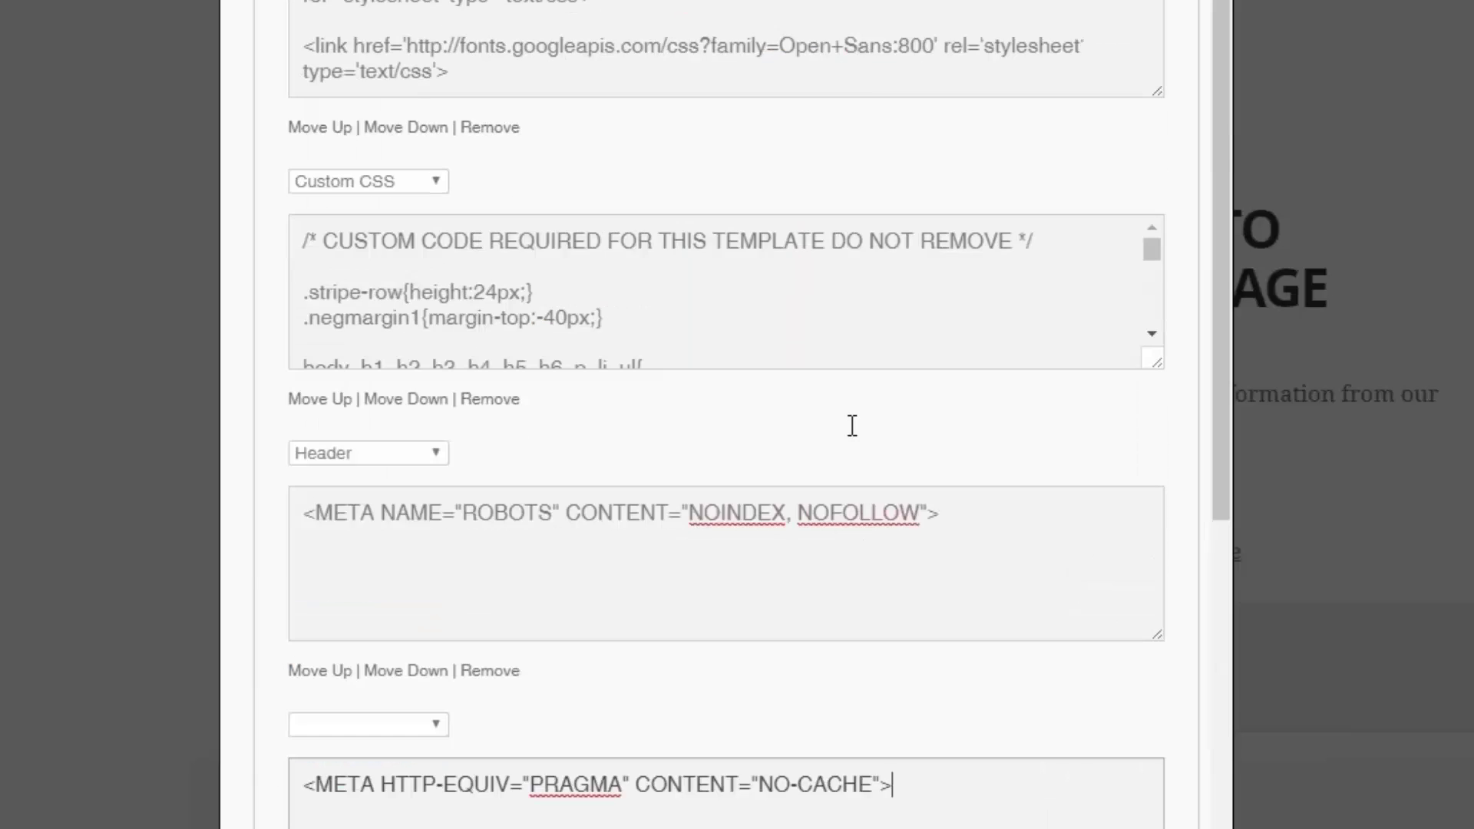
{"action": "scroll", "coordinate": [830, 463], "scroll_direction": "down", "scroll_amount": 10}
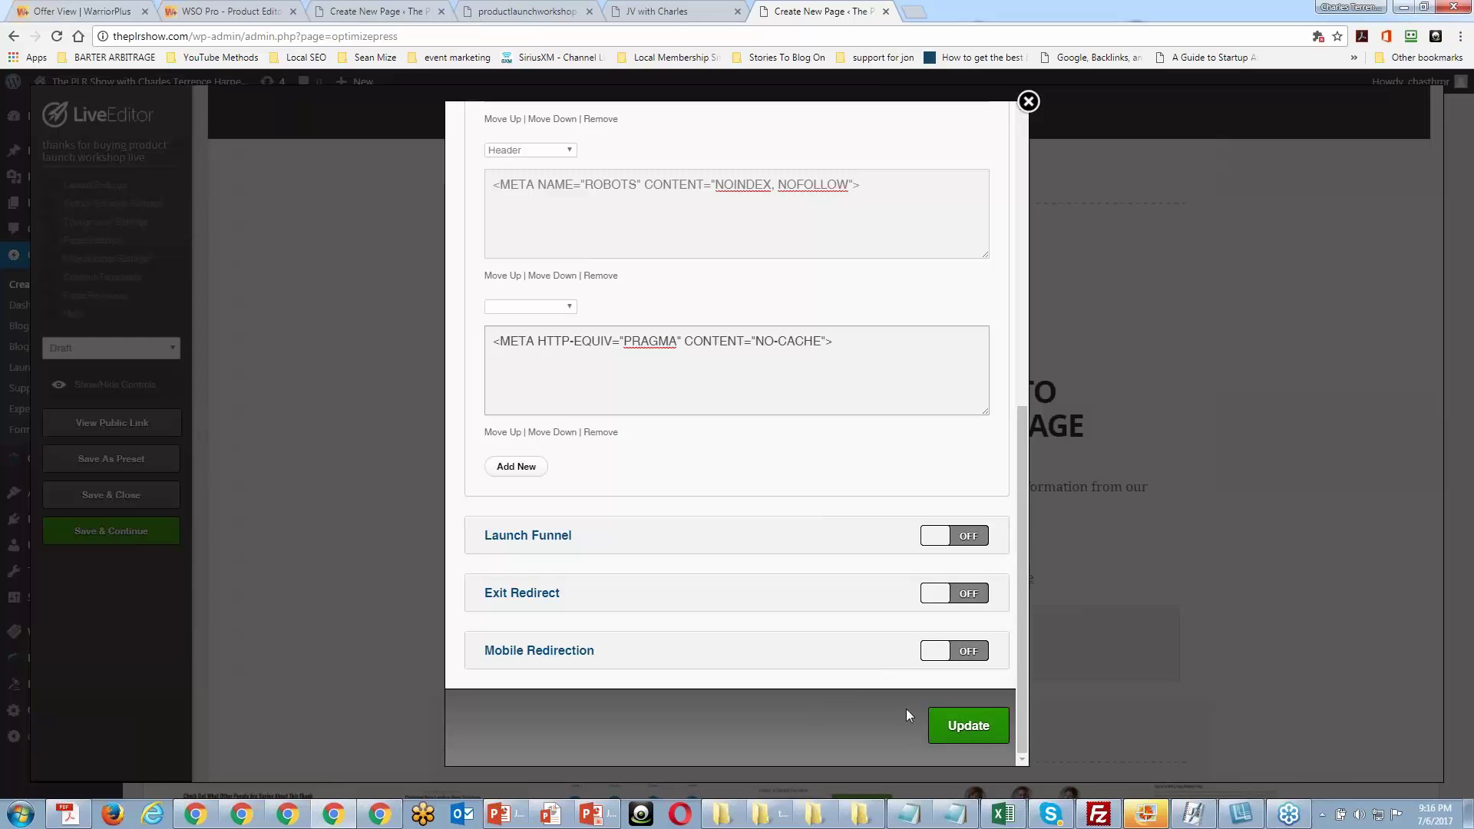
{"action": "left_click", "coordinate": [974, 728]}
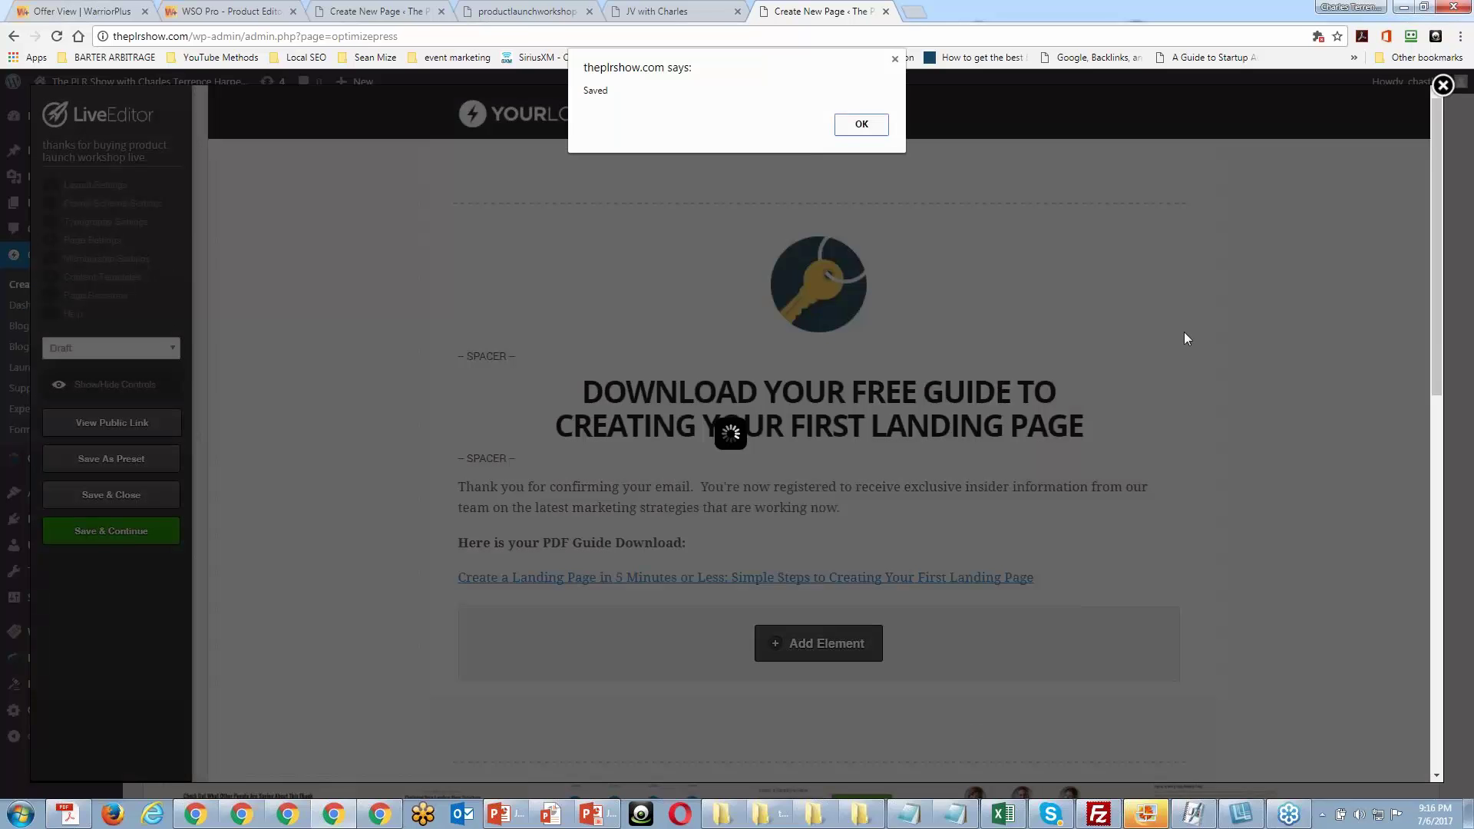
{"action": "left_click", "coordinate": [878, 129]}
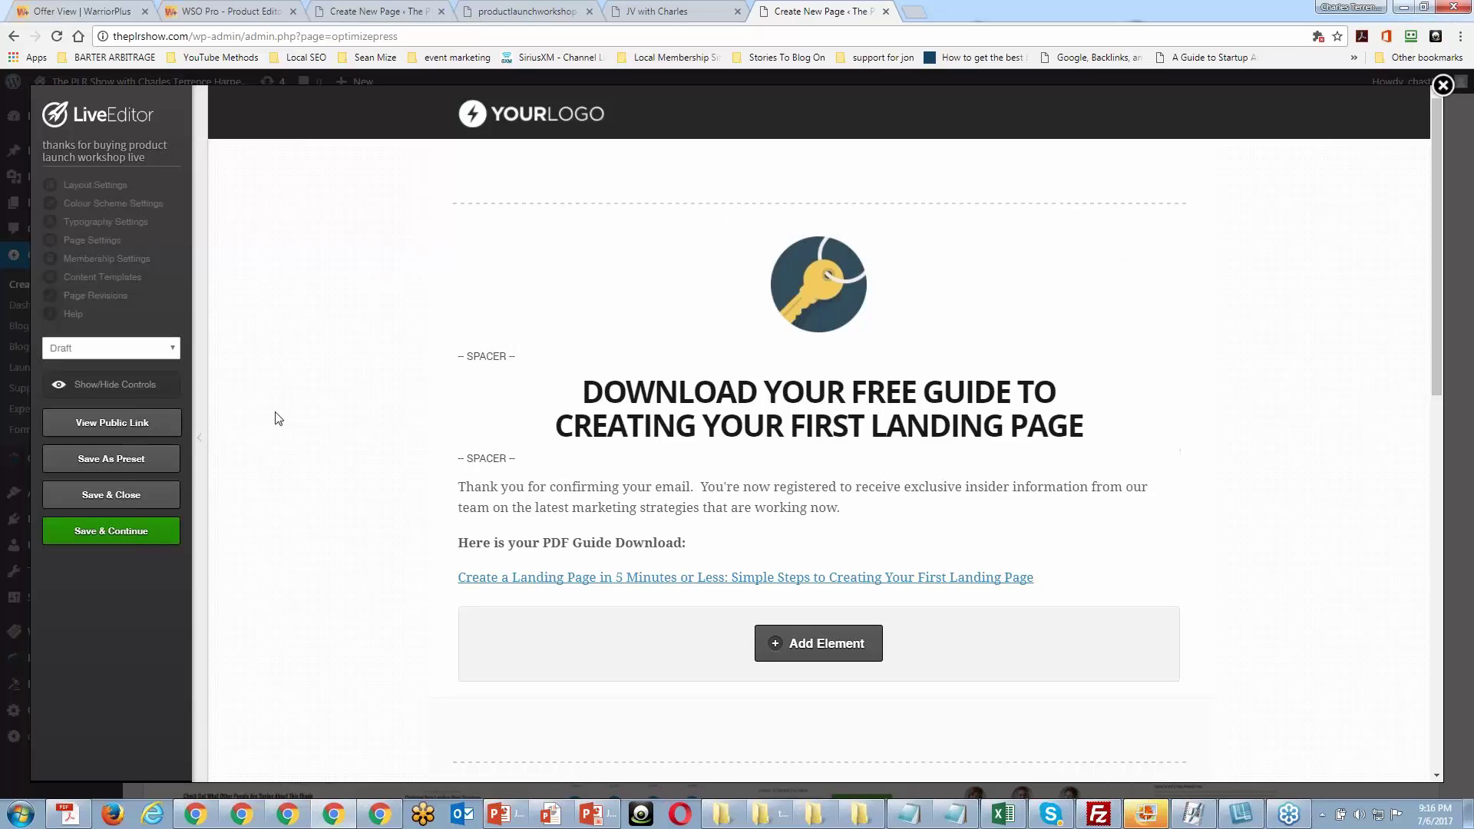
Change the thank-you page's status to Publish and save the page.
{"action": "left_click", "coordinate": [163, 354]}
{"action": "left_click", "coordinate": [141, 376]}
{"action": "left_click", "coordinate": [111, 530]}
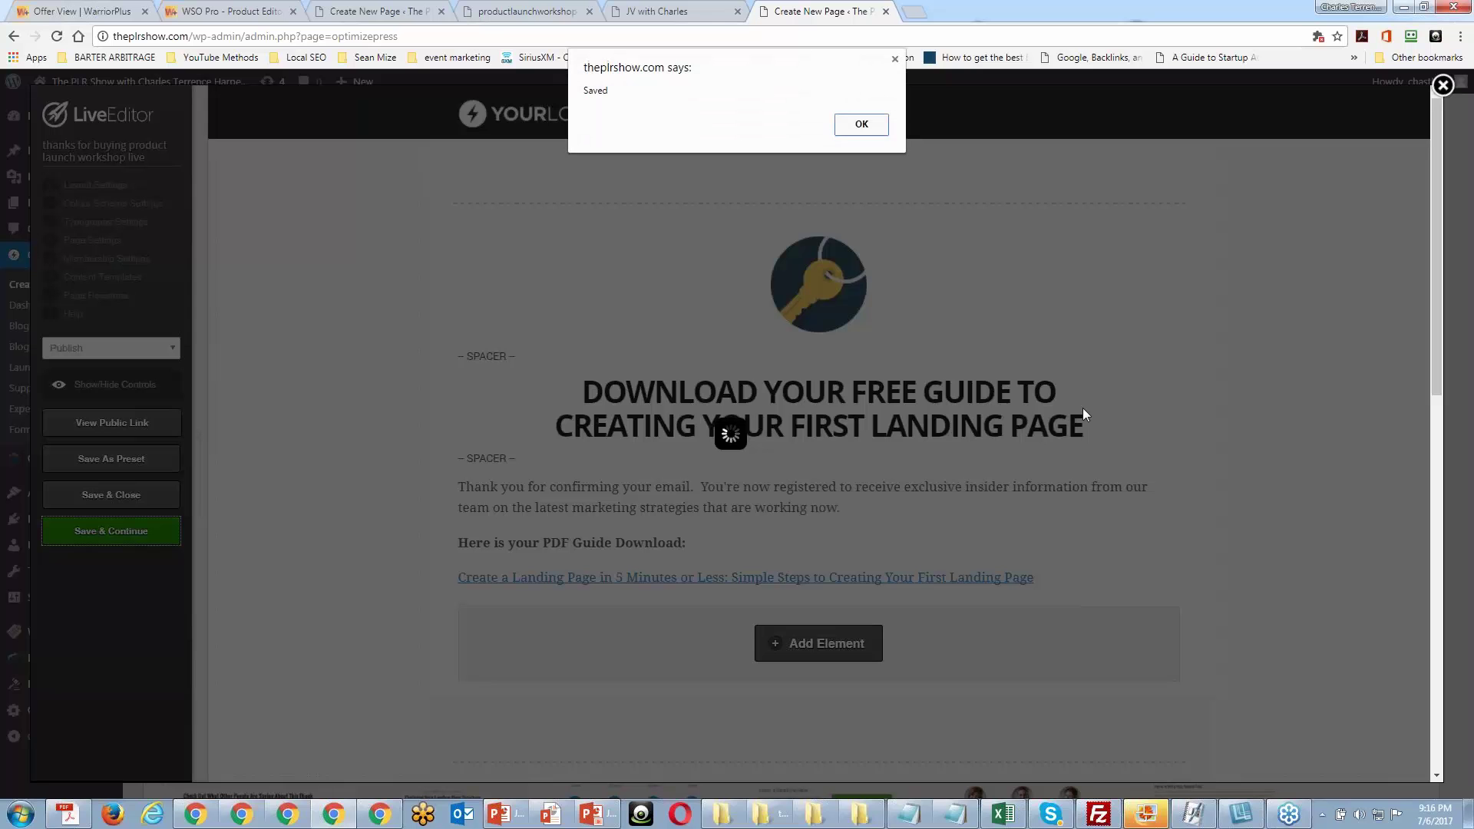
{"action": "left_click", "coordinate": [868, 127]}
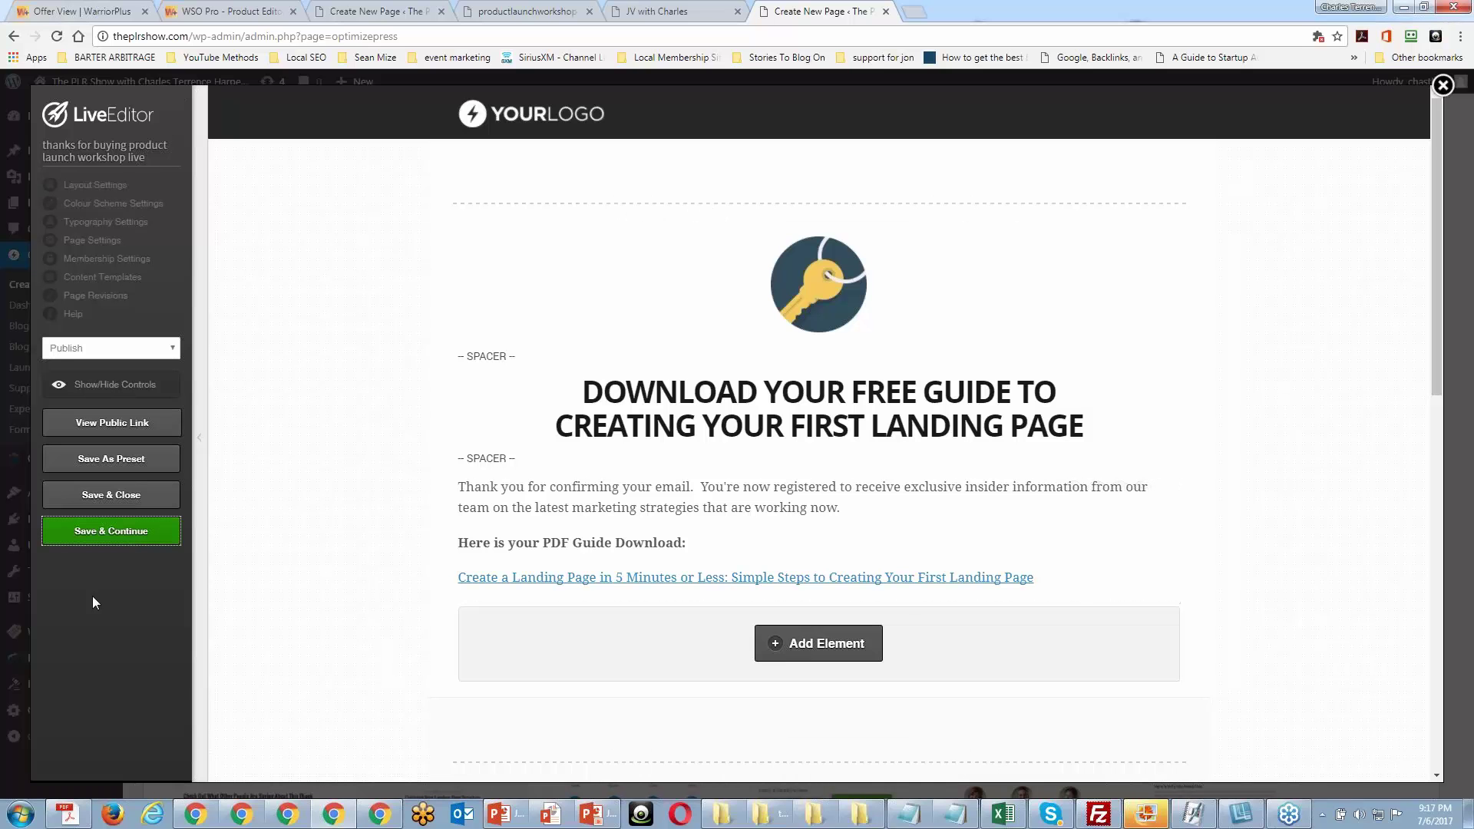
{"action": "left_click", "coordinate": [113, 533]}
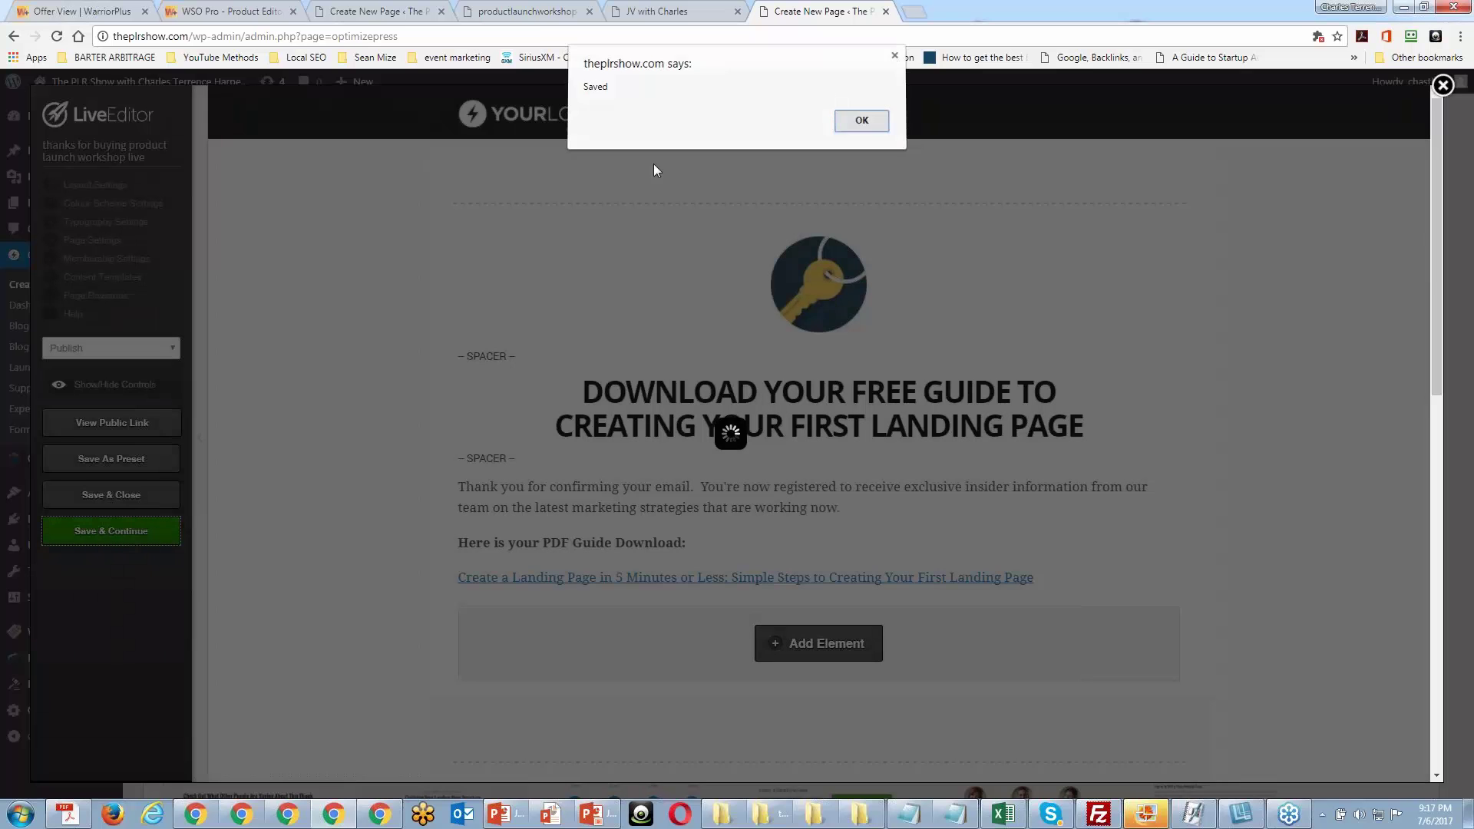
{"action": "key", "text": "Return"}
Turn off Header & Navigation in the page's layout settings and save the page.
{"action": "left_click", "coordinate": [95, 185]}
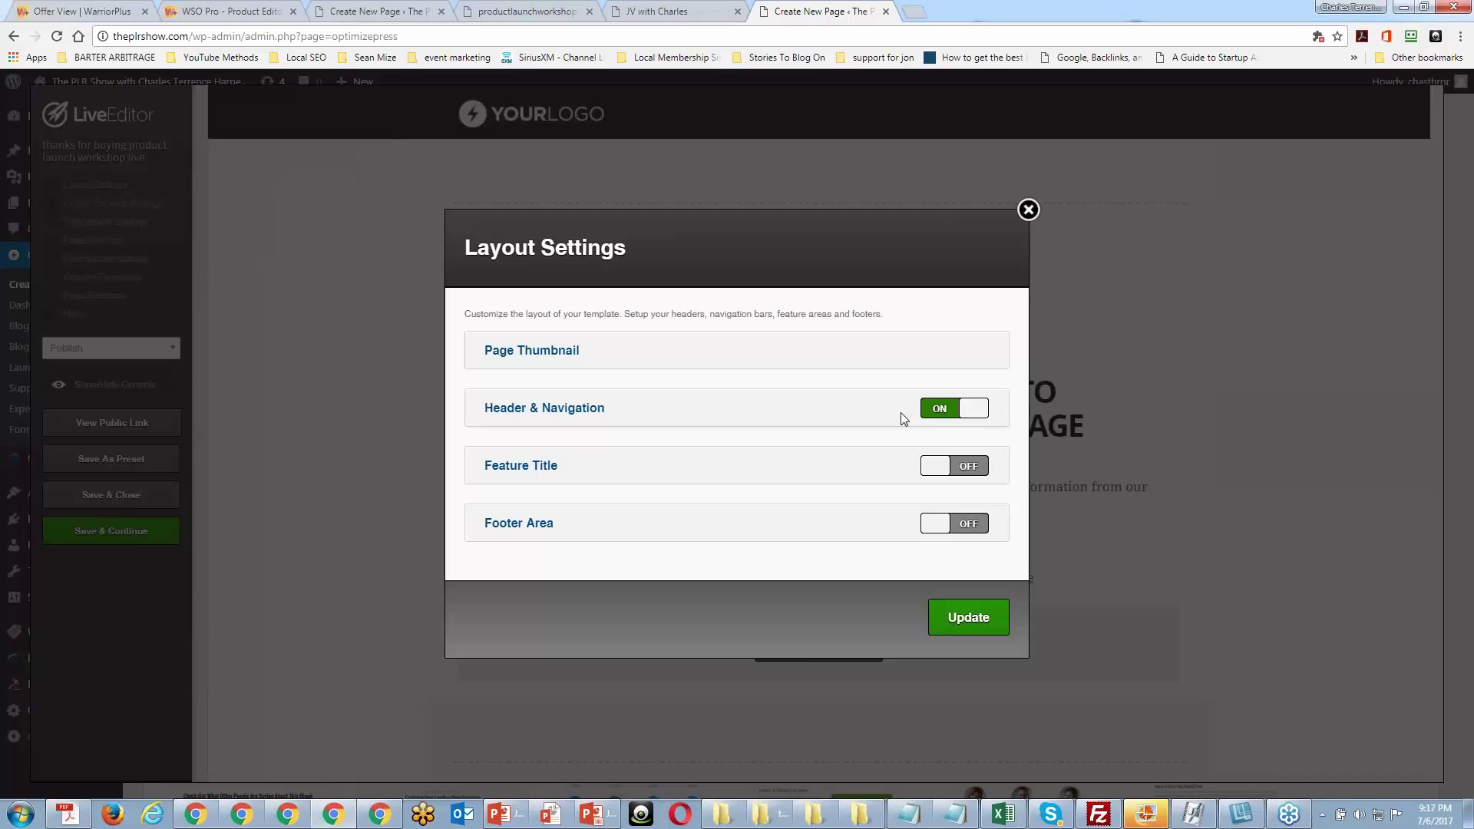
{"action": "left_click", "coordinate": [929, 413]}
{"action": "left_click", "coordinate": [950, 620]}
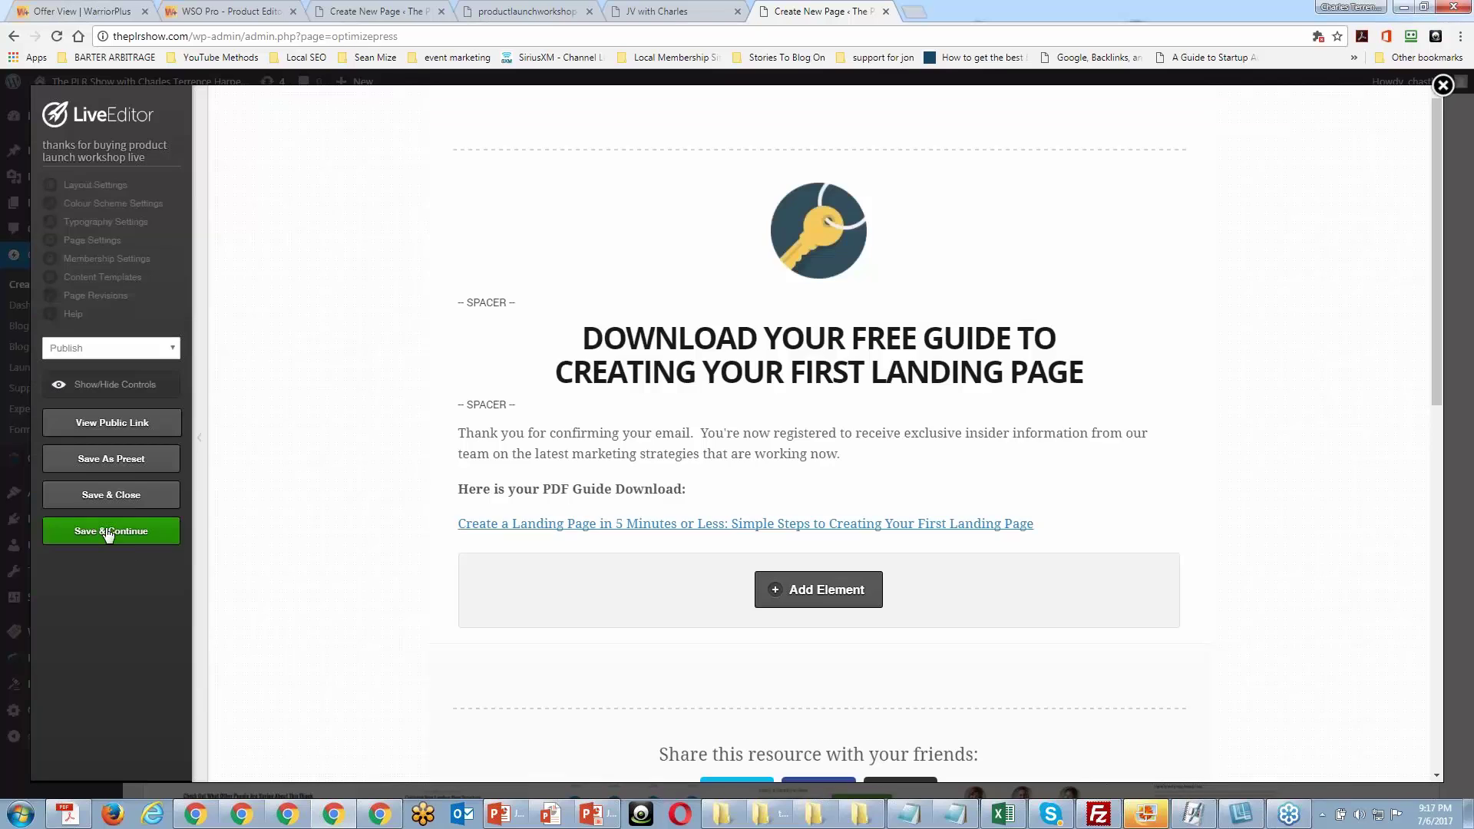
{"action": "left_click", "coordinate": [109, 530]}
{"action": "left_click", "coordinate": [862, 125]}
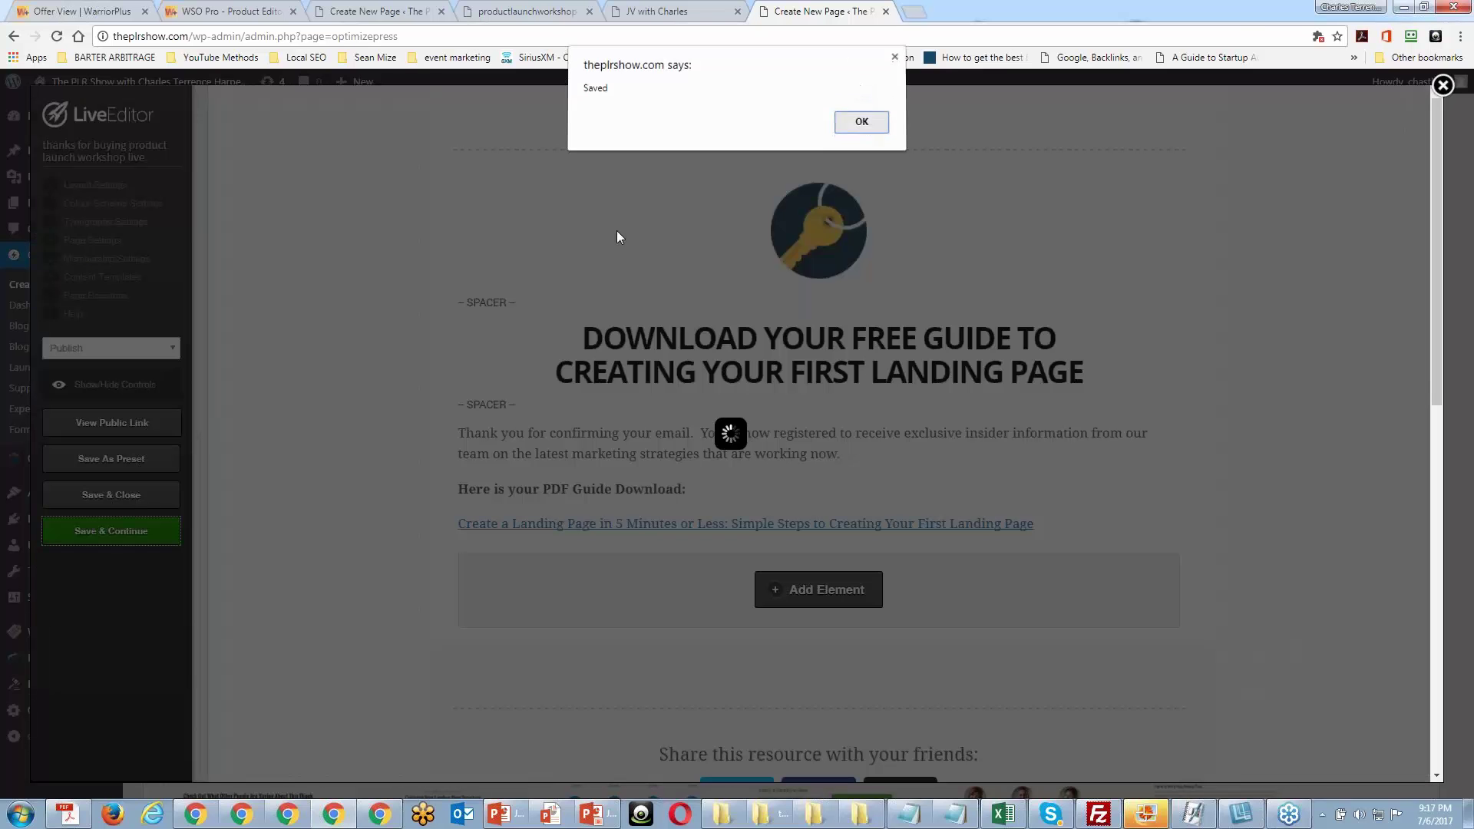
Copy the published thank-you page's URL and paste it as the Delivery URL of the Warrior+Plus product.
{"action": "left_click", "coordinate": [115, 423]}
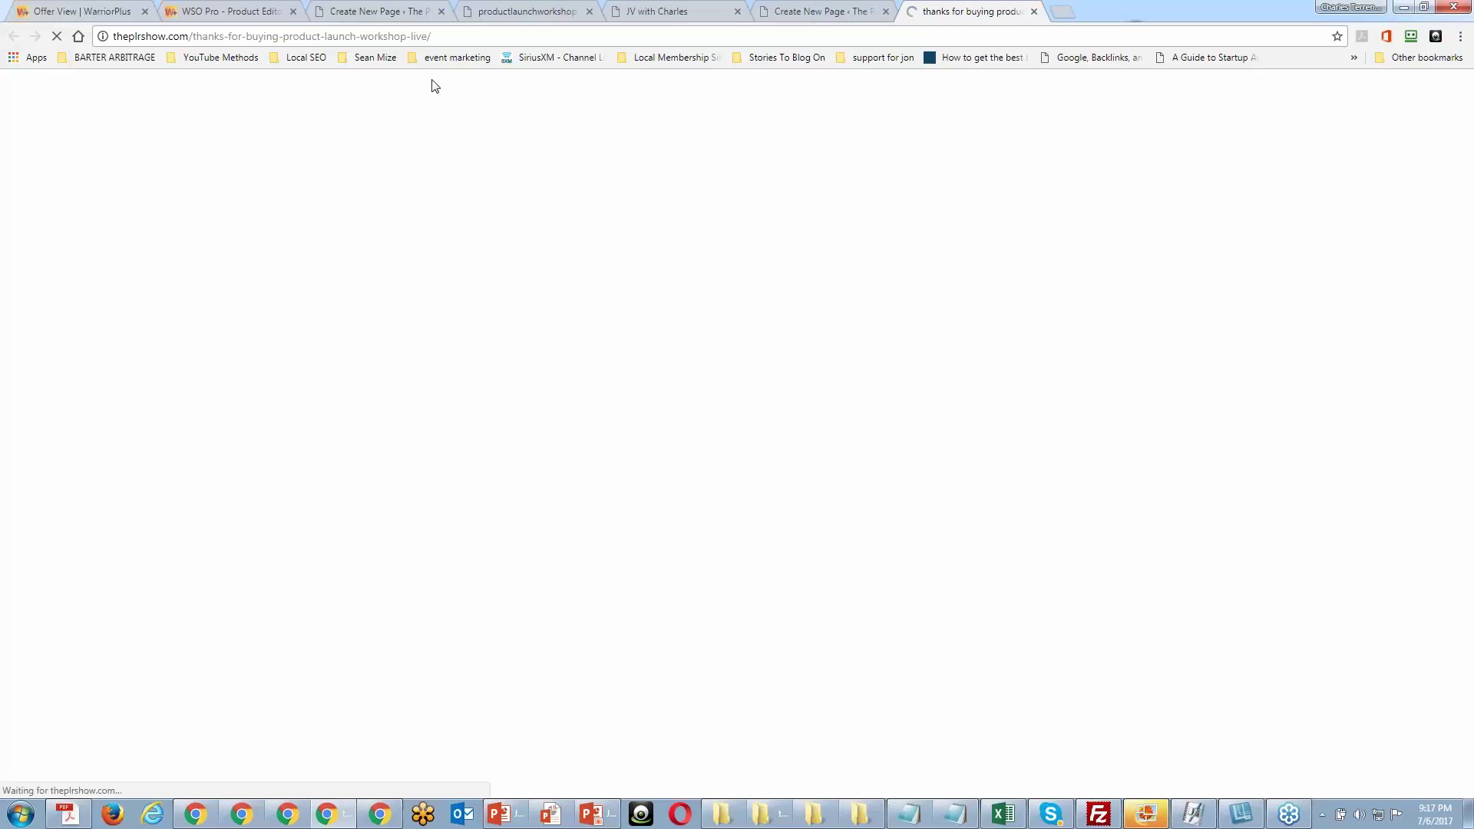
{"action": "left_click", "coordinate": [393, 36]}
{"action": "right_click", "coordinate": [393, 36]}
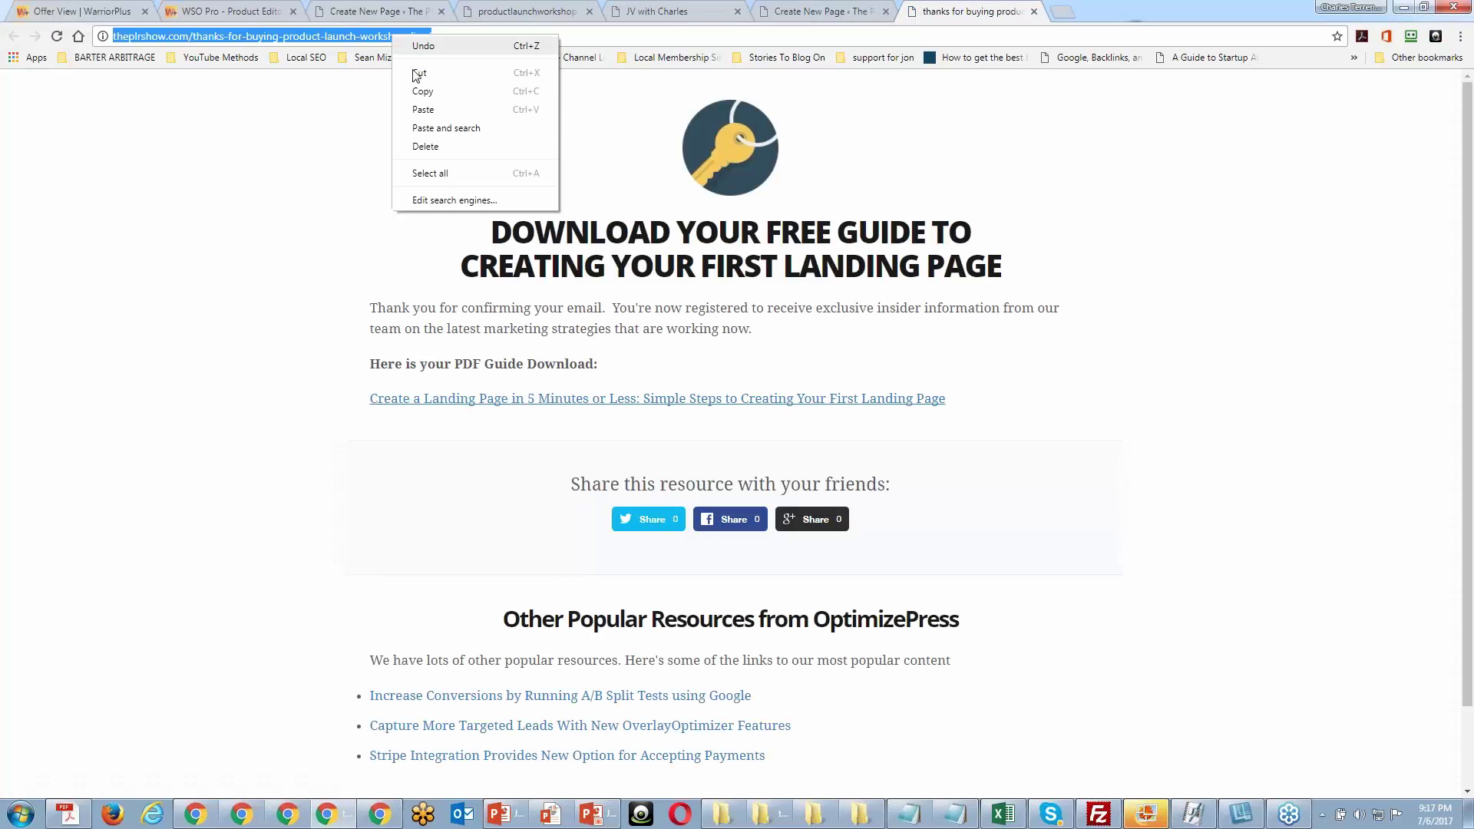
{"action": "left_click", "coordinate": [423, 91]}
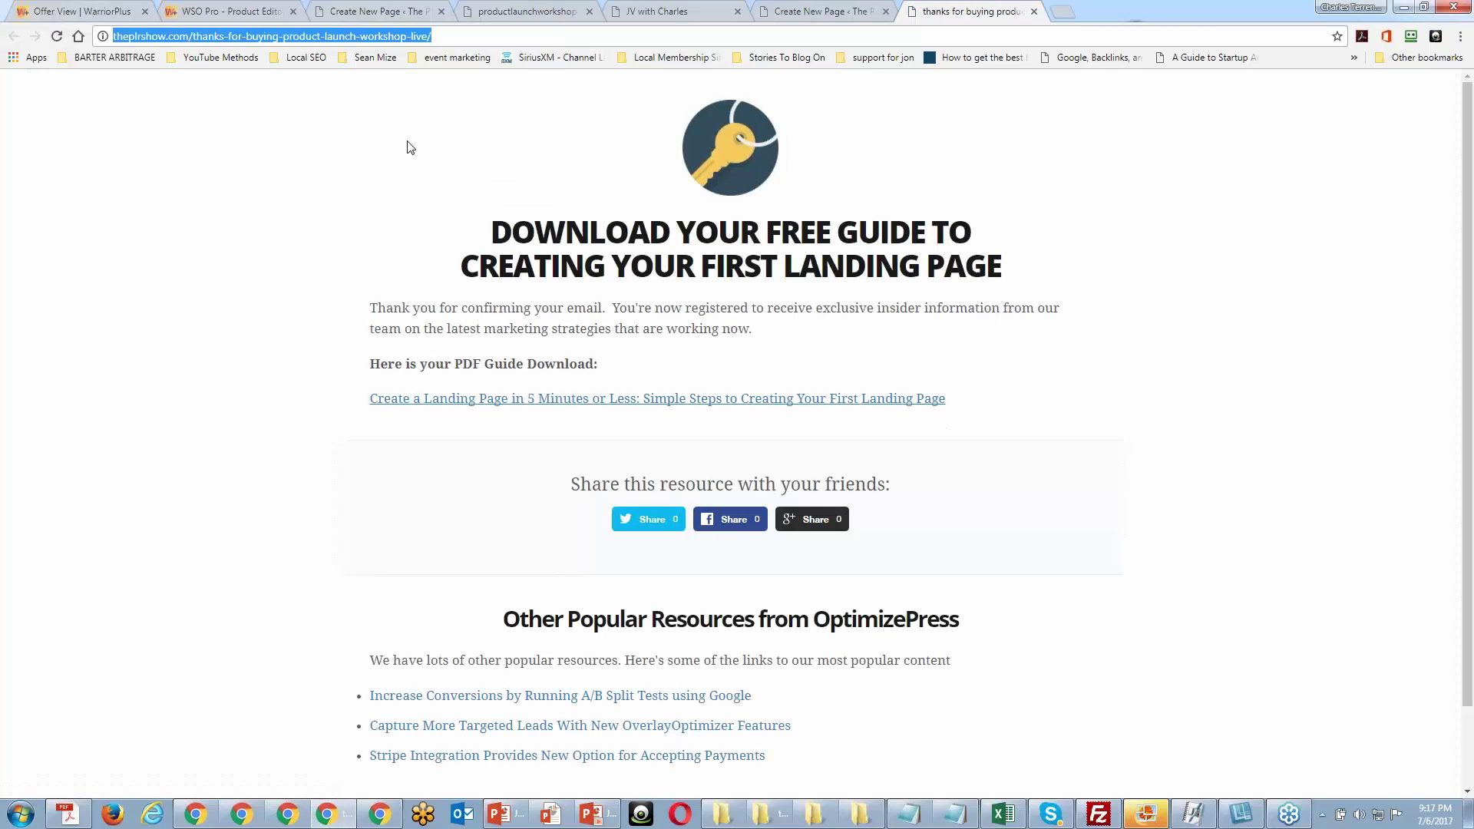
{"action": "left_click", "coordinate": [224, 11]}
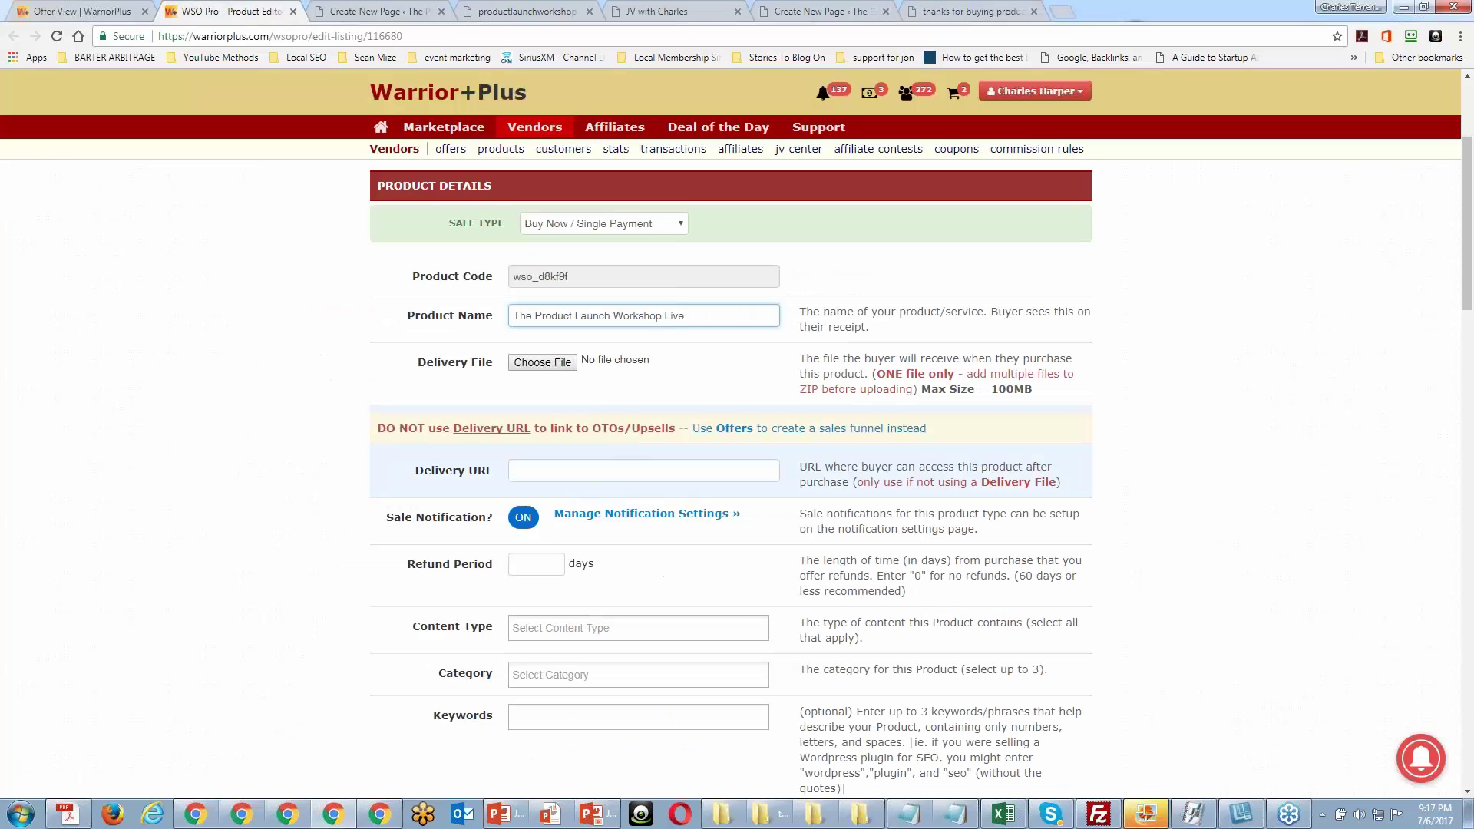
{"action": "left_click", "coordinate": [528, 472]}
{"action": "key", "text": "ctrl+v"}
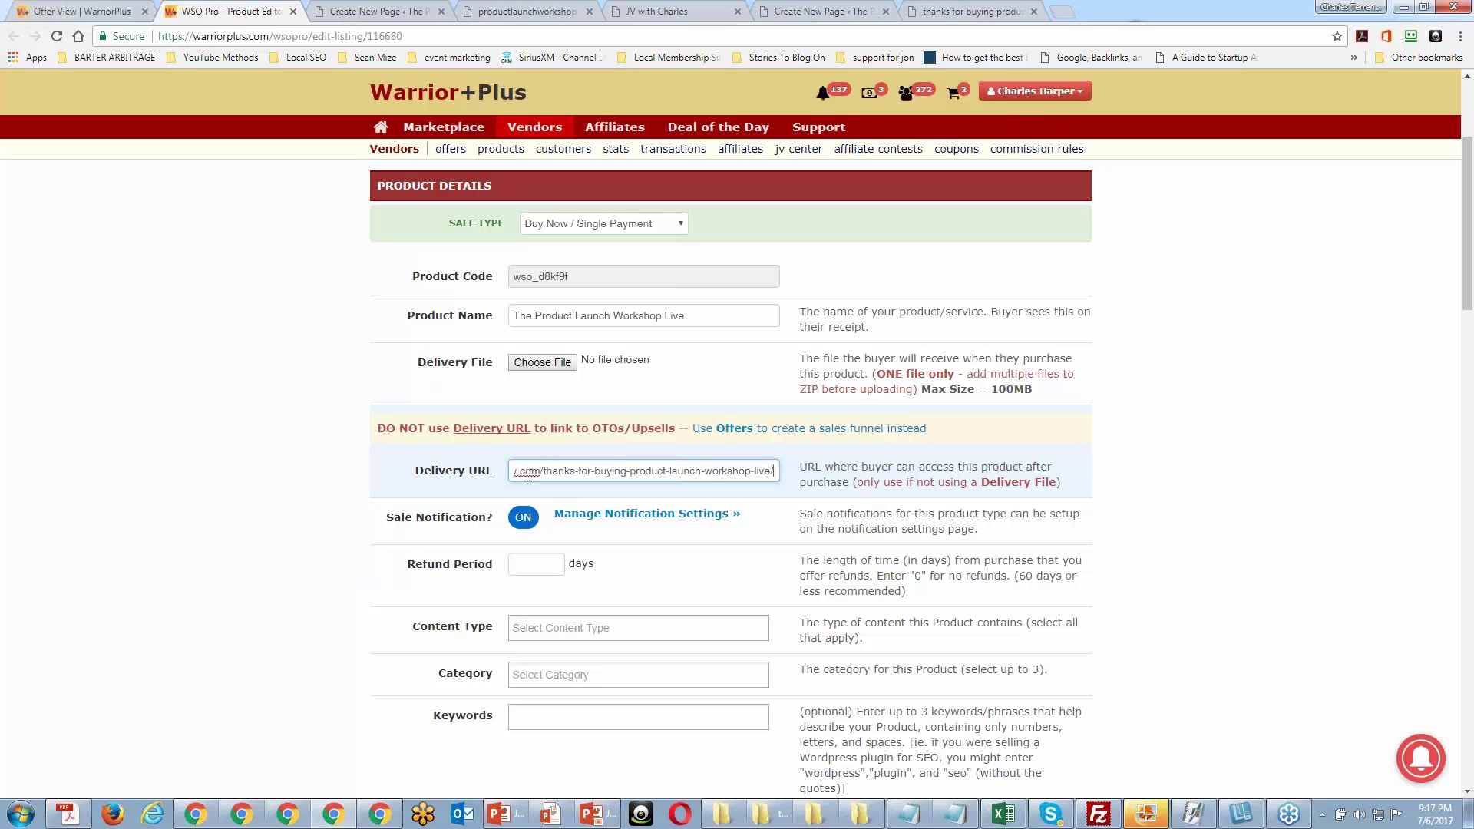
Set the product's refund period to 30 days.
{"action": "scroll", "coordinate": [533, 476], "scroll_direction": "down", "scroll_amount": 2}
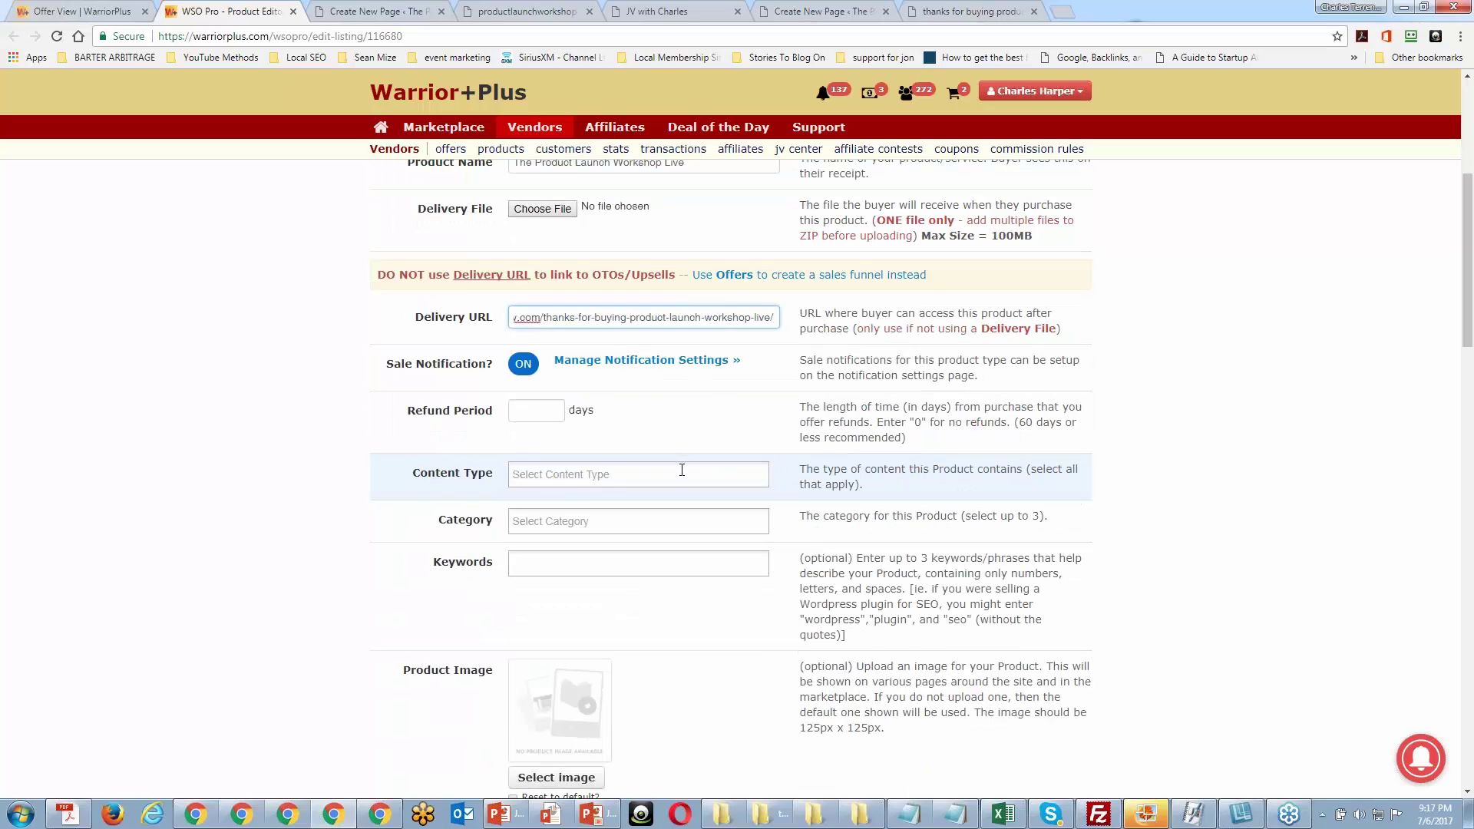
{"action": "scroll", "coordinate": [682, 470], "scroll_direction": "up", "scroll_amount": 1}
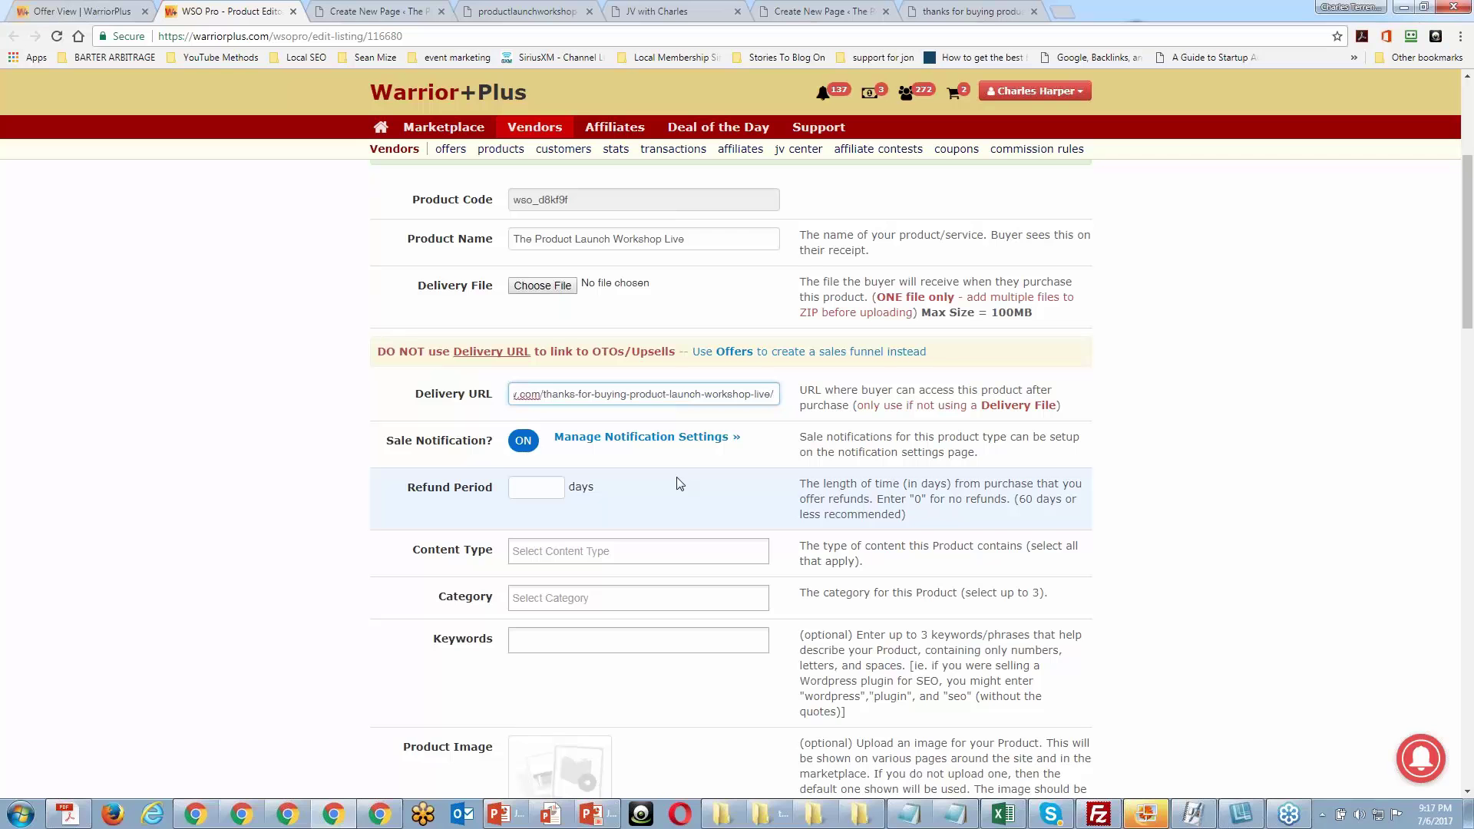
{"action": "scroll", "coordinate": [679, 481], "scroll_direction": "down", "scroll_amount": 1}
{"action": "left_click", "coordinate": [550, 410]}
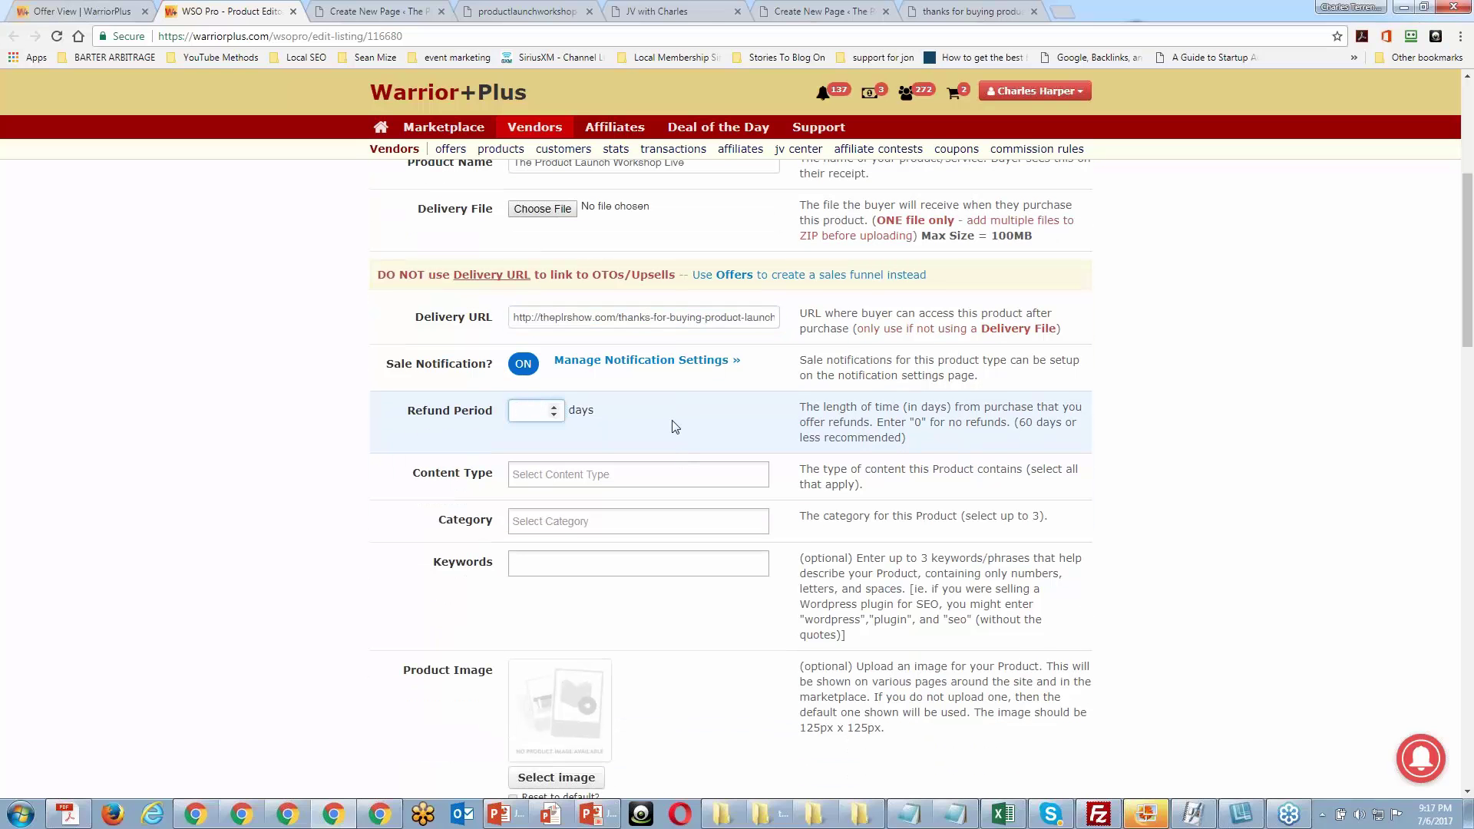
{"action": "type", "text": "30"}
{"action": "left_click", "coordinate": [253, 435]}
{"action": "scroll", "coordinate": [257, 455], "scroll_direction": "up", "scroll_amount": 1}
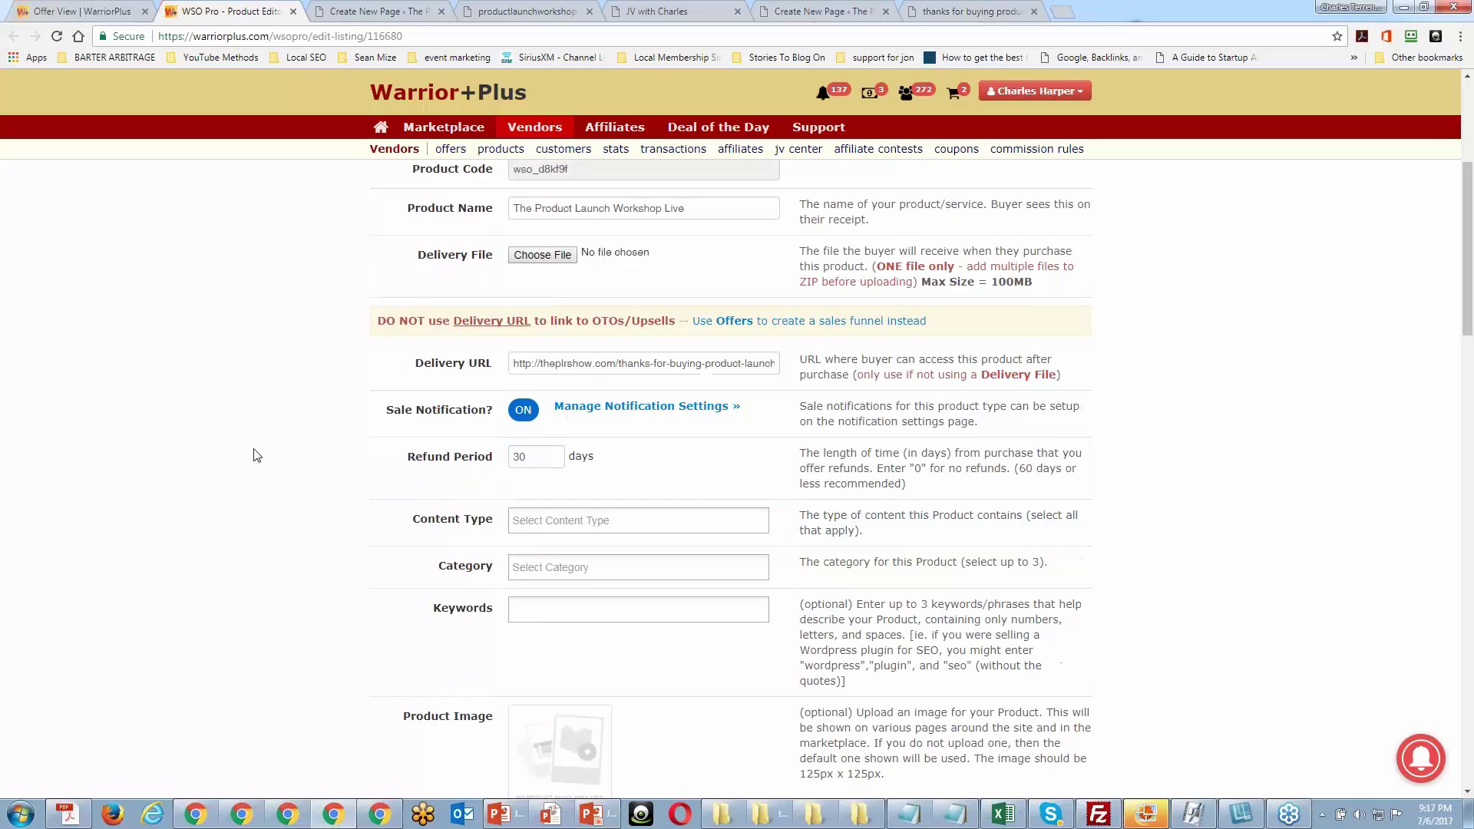
{"action": "scroll", "coordinate": [243, 487], "scroll_direction": "up", "scroll_amount": 1}
{"action": "scroll", "coordinate": [244, 489], "scroll_direction": "down", "scroll_amount": 1}
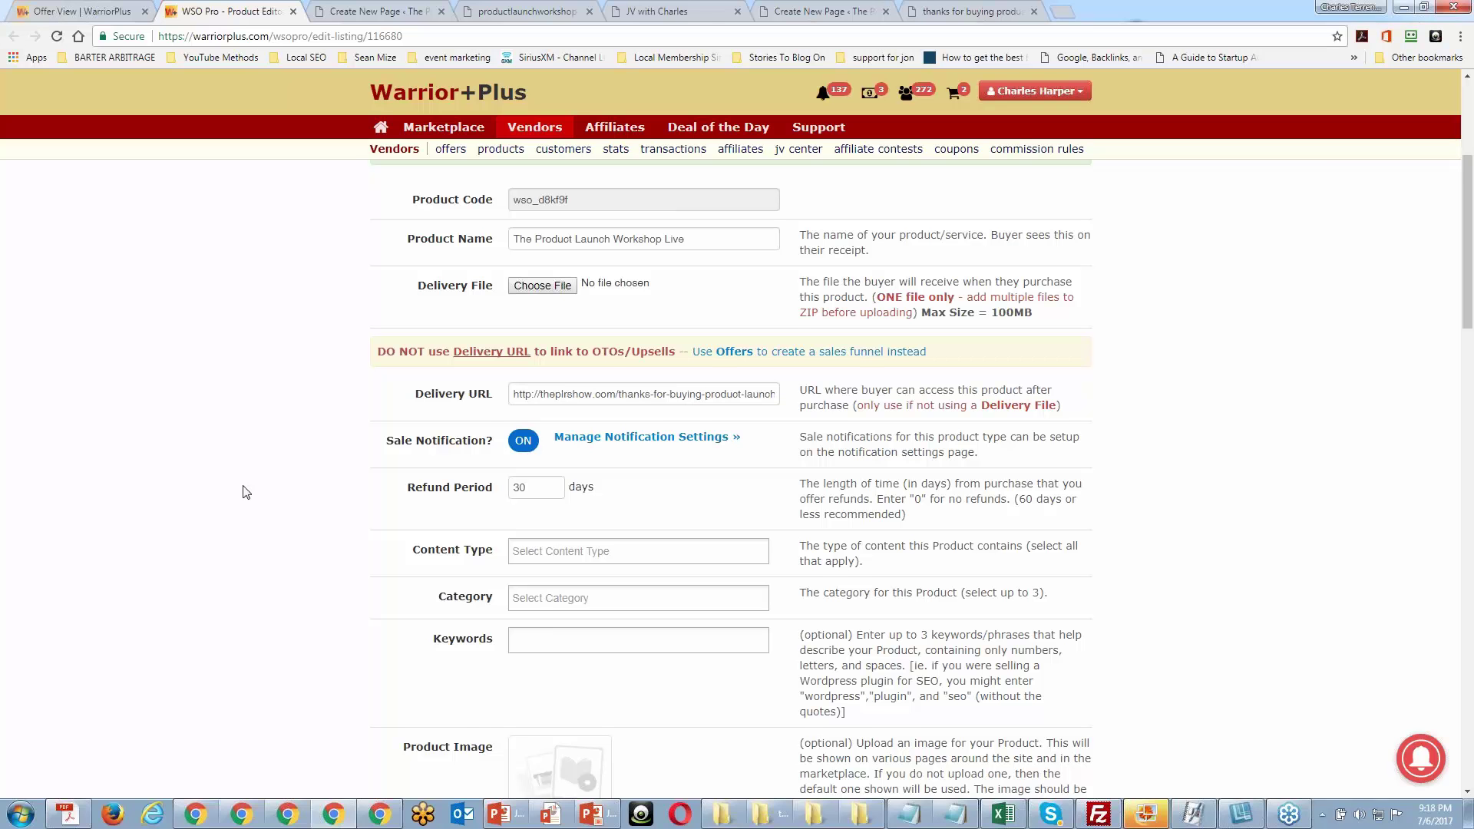
Assign the content types video, audio, media files (images, etc) and website / membership to the product.
{"action": "scroll", "coordinate": [269, 315], "scroll_direction": "down", "scroll_amount": 1}
{"action": "key", "text": "Tab"}
{"action": "key", "text": "Tab"}
{"action": "key", "text": "Down"}
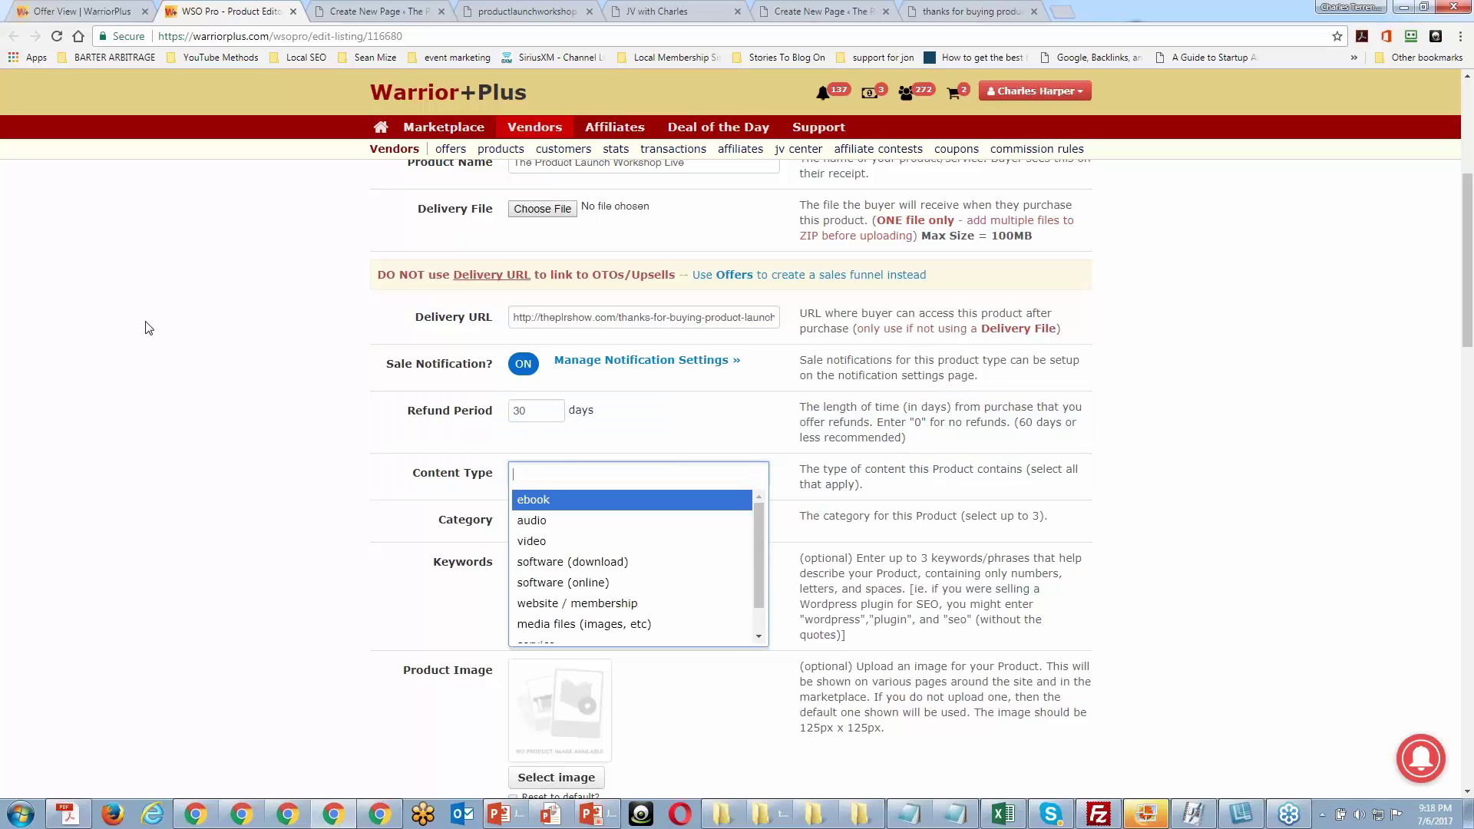
{"action": "left_click", "coordinate": [527, 542]}
{"action": "type", "text": "a"}
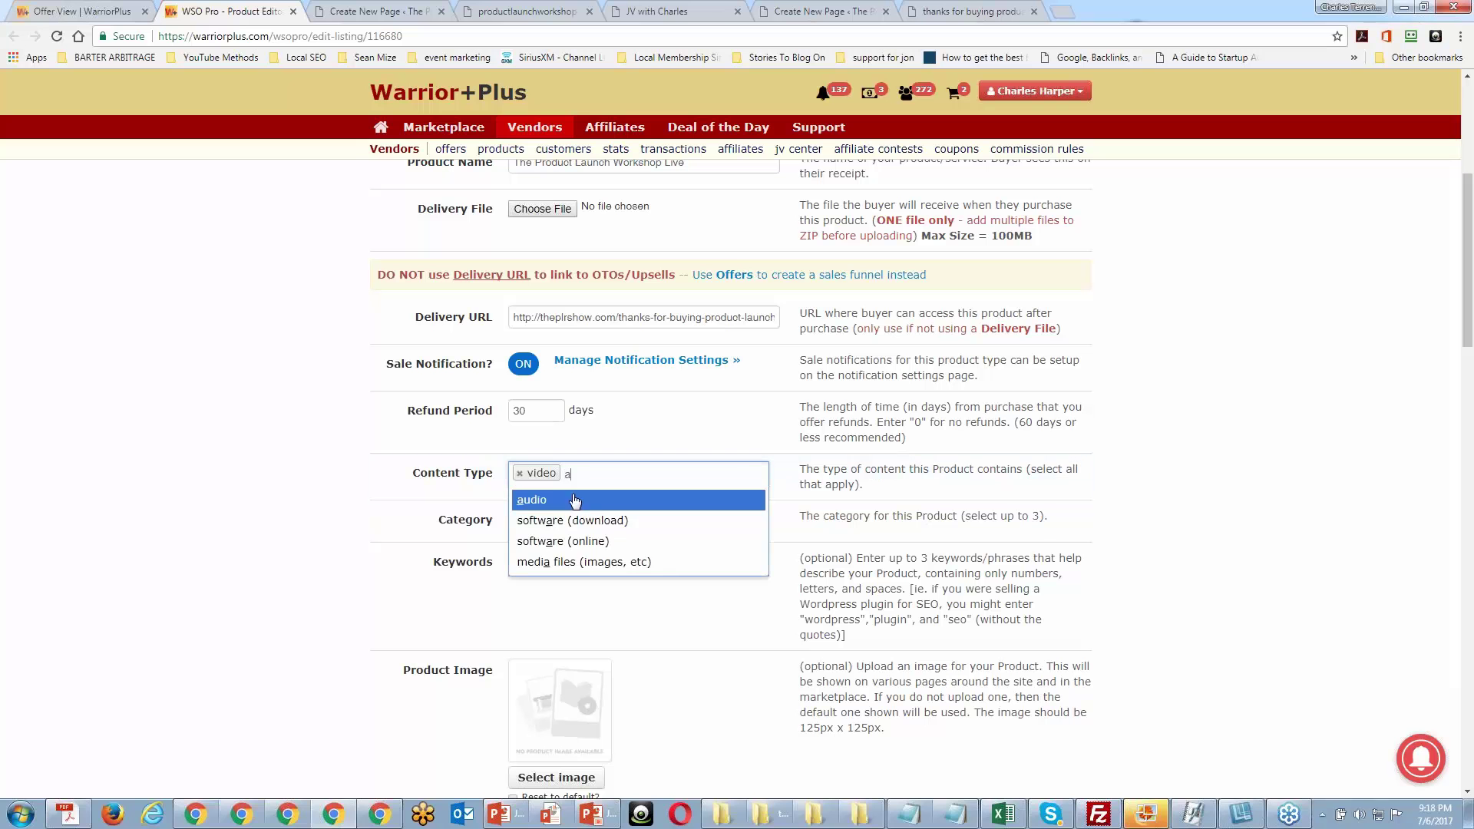
{"action": "key", "text": "Return"}
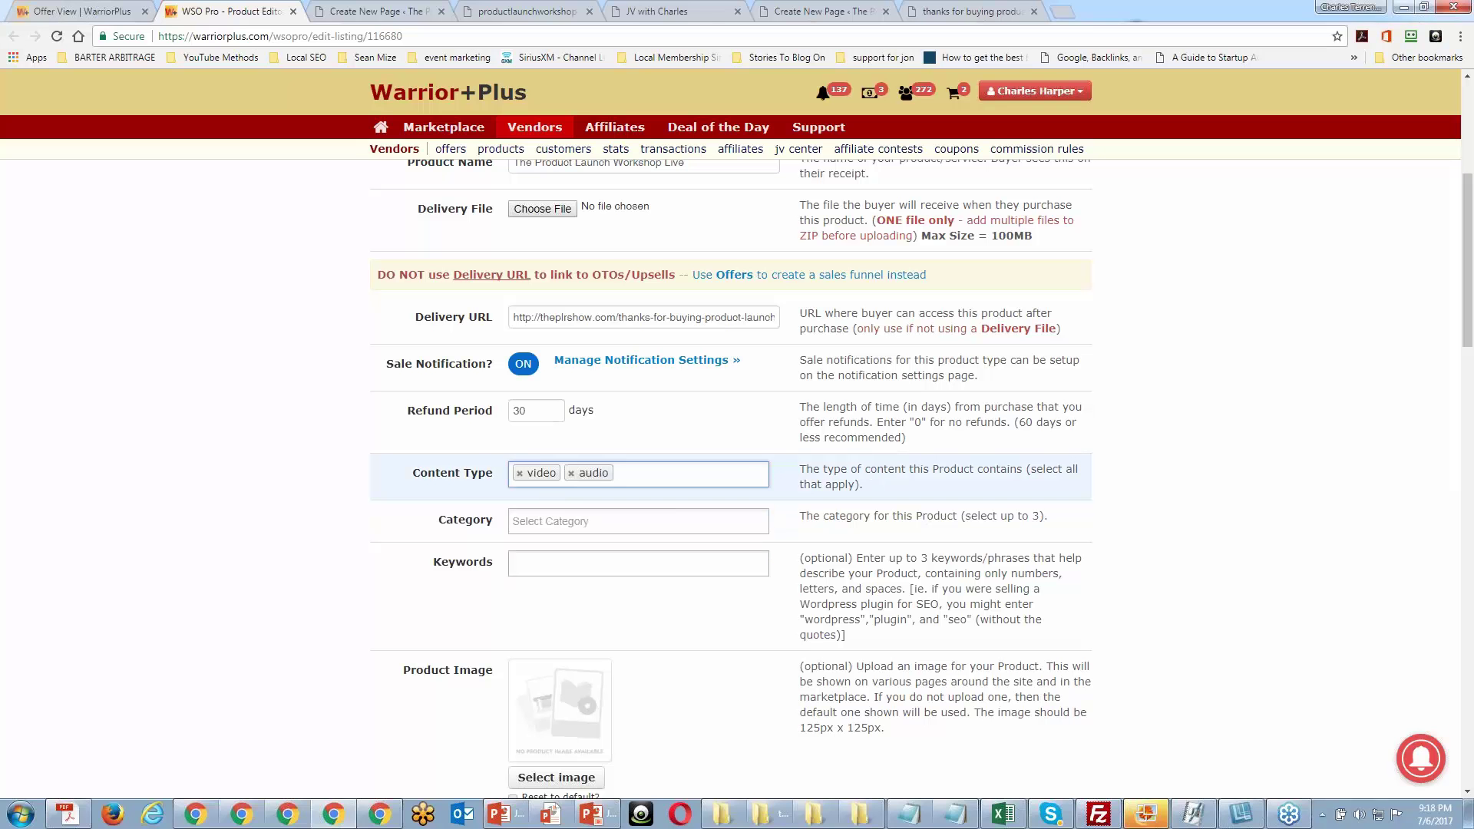
{"action": "type", "text": "med"}
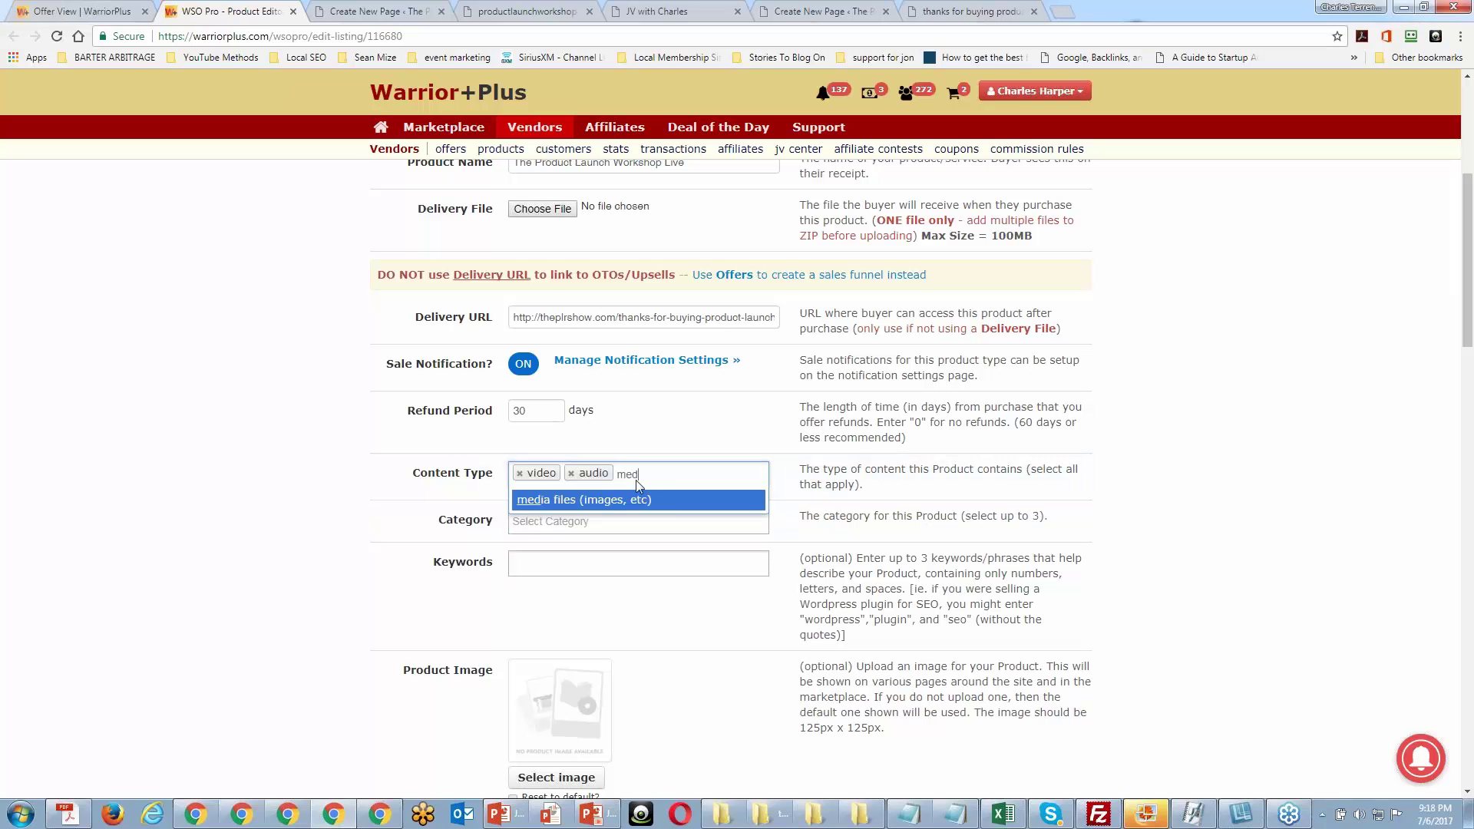
{"action": "key", "text": "Return"}
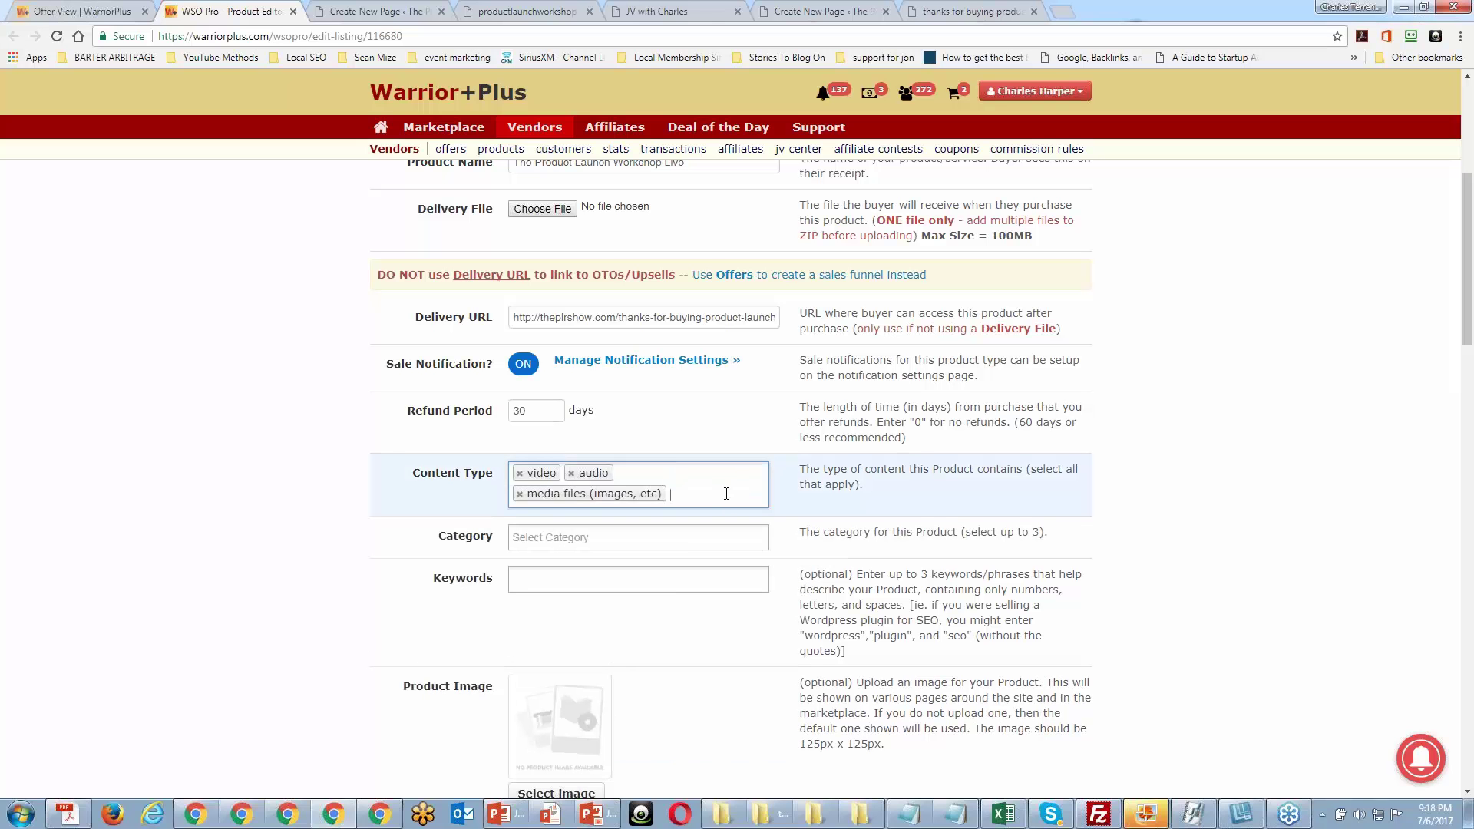
{"action": "left_click", "coordinate": [702, 499]}
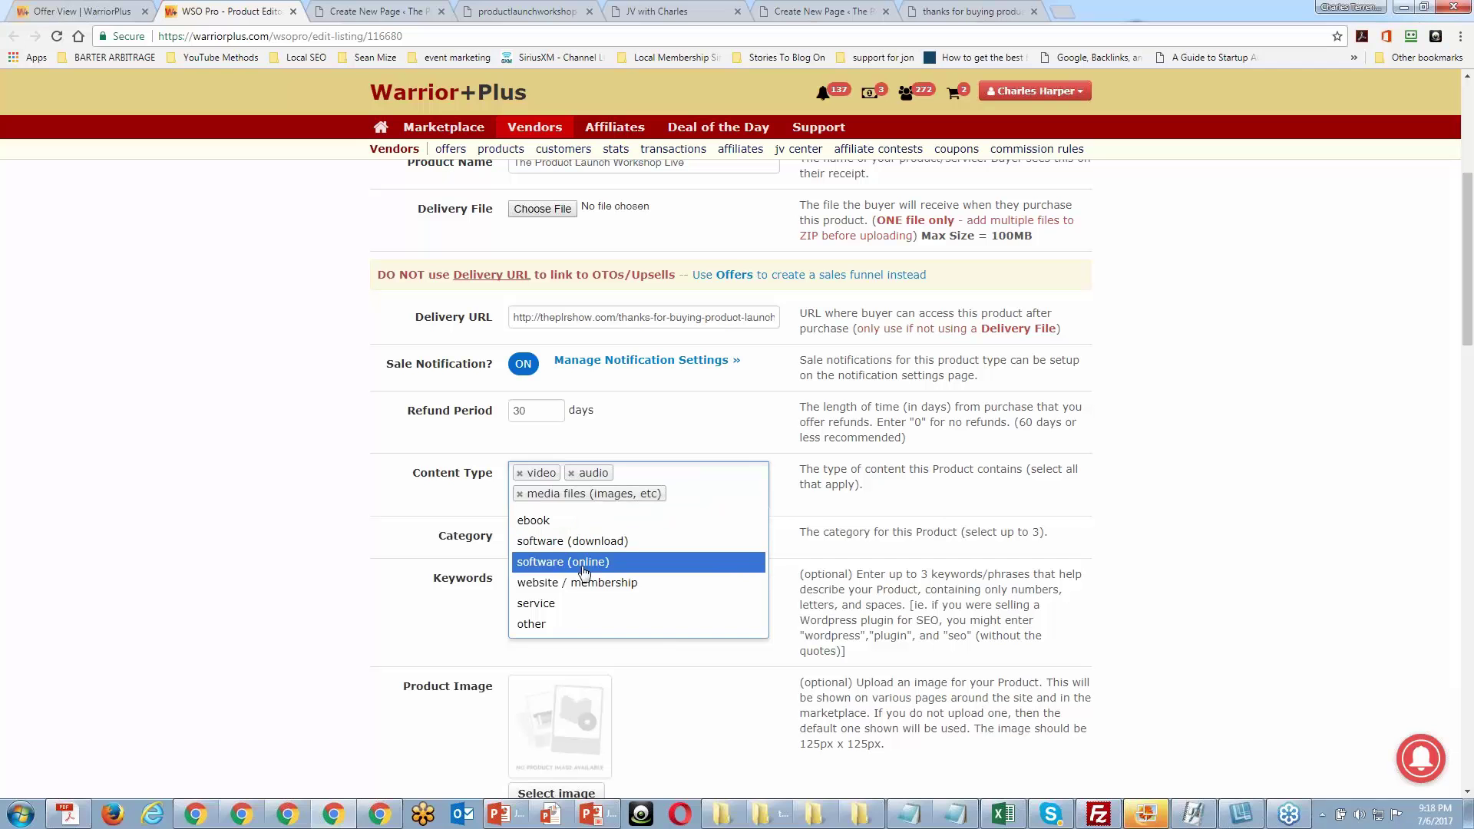
{"action": "left_click", "coordinate": [564, 583]}
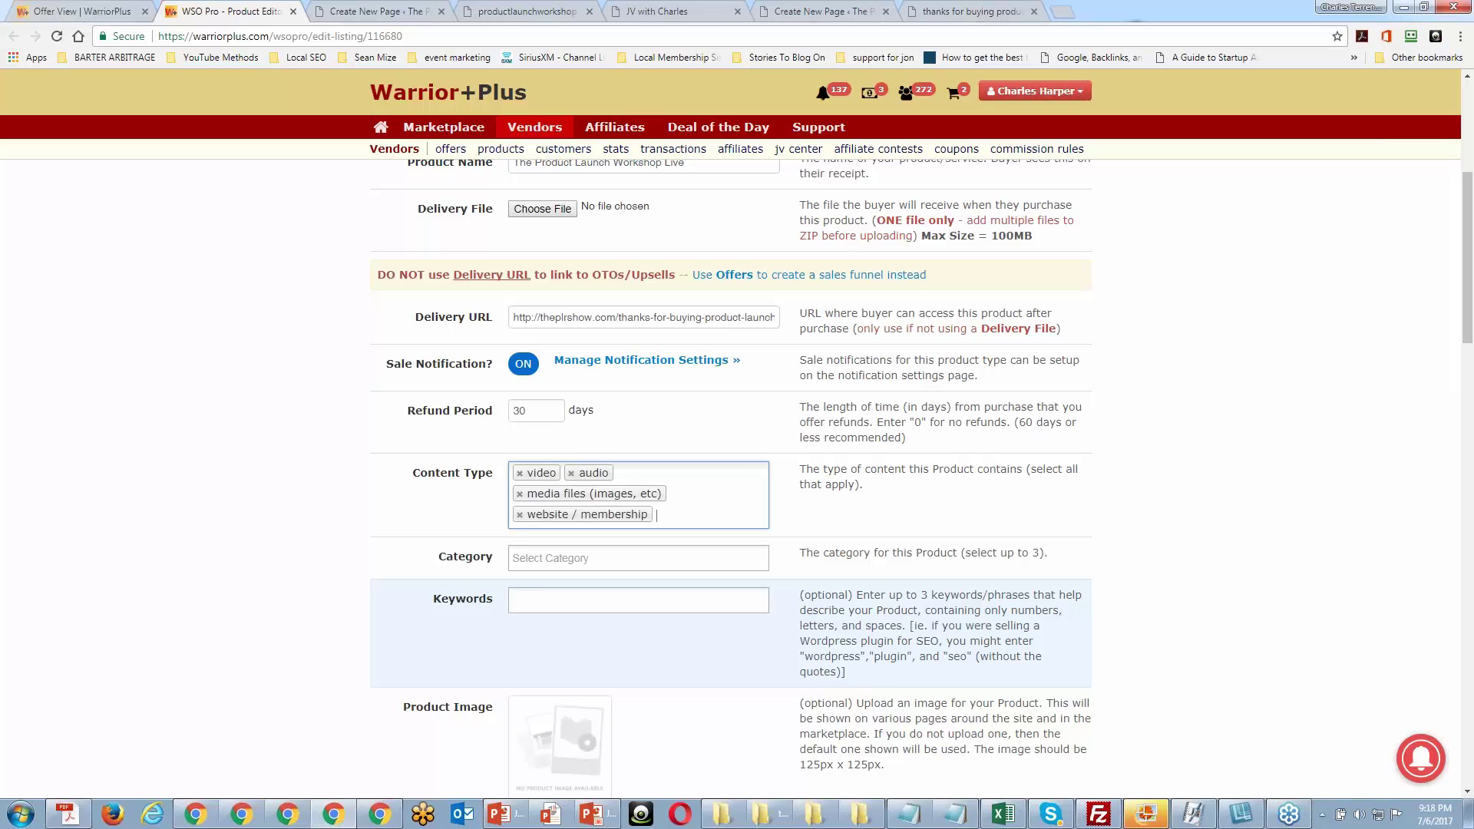
Assign the Services category Coaching / Consulting to the product.
{"action": "left_click", "coordinate": [287, 501]}
{"action": "scroll", "coordinate": [287, 509], "scroll_direction": "down", "scroll_amount": 1}
{"action": "scroll", "coordinate": [287, 510], "scroll_direction": "up", "scroll_amount": 1}
{"action": "left_click", "coordinate": [599, 558]}
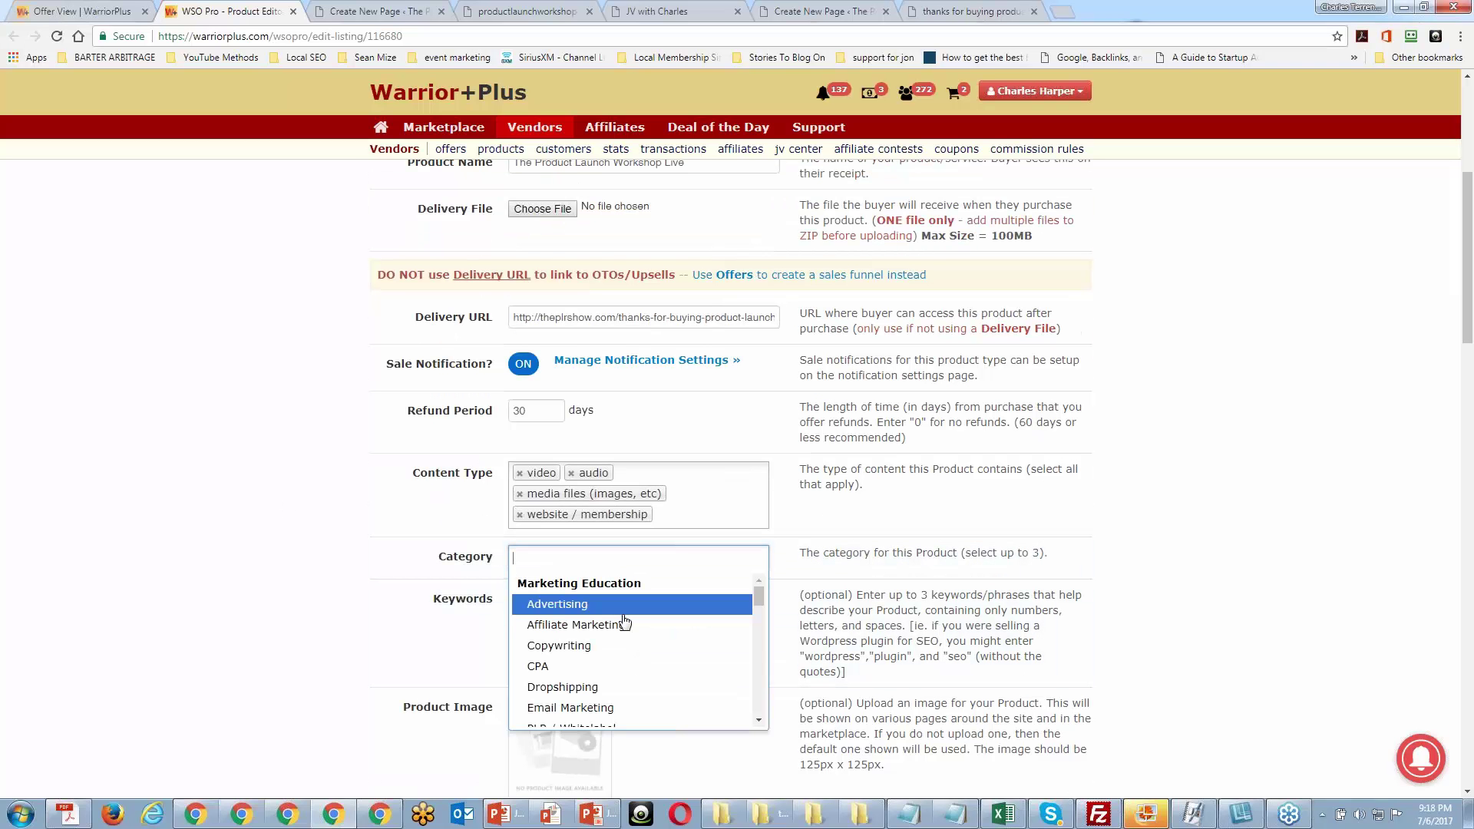
{"action": "scroll", "coordinate": [626, 620], "scroll_direction": "down", "scroll_amount": 1}
{"action": "scroll", "coordinate": [626, 620], "scroll_direction": "down", "scroll_amount": 5}
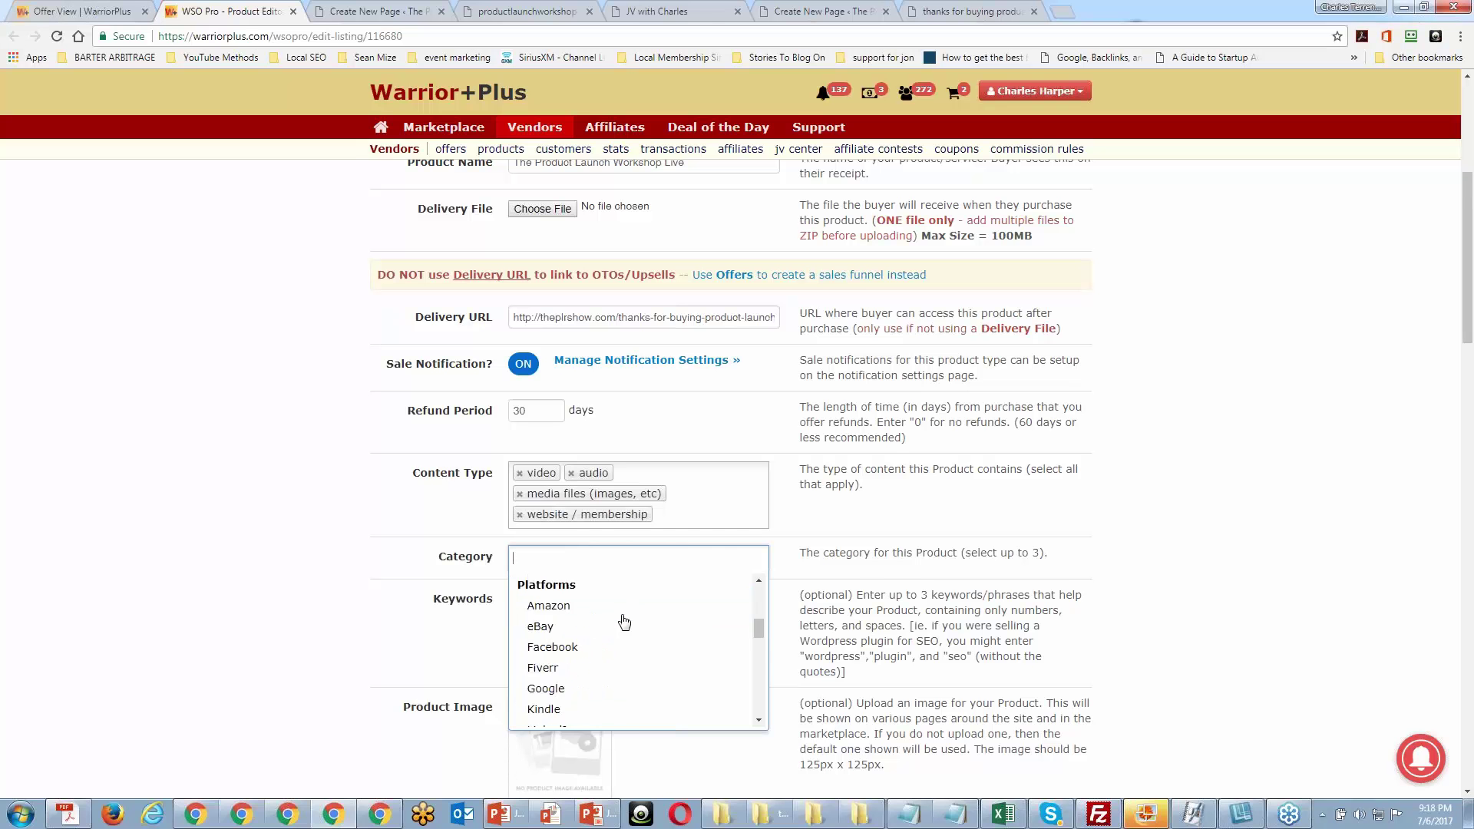
{"action": "scroll", "coordinate": [625, 622], "scroll_direction": "down", "scroll_amount": 2}
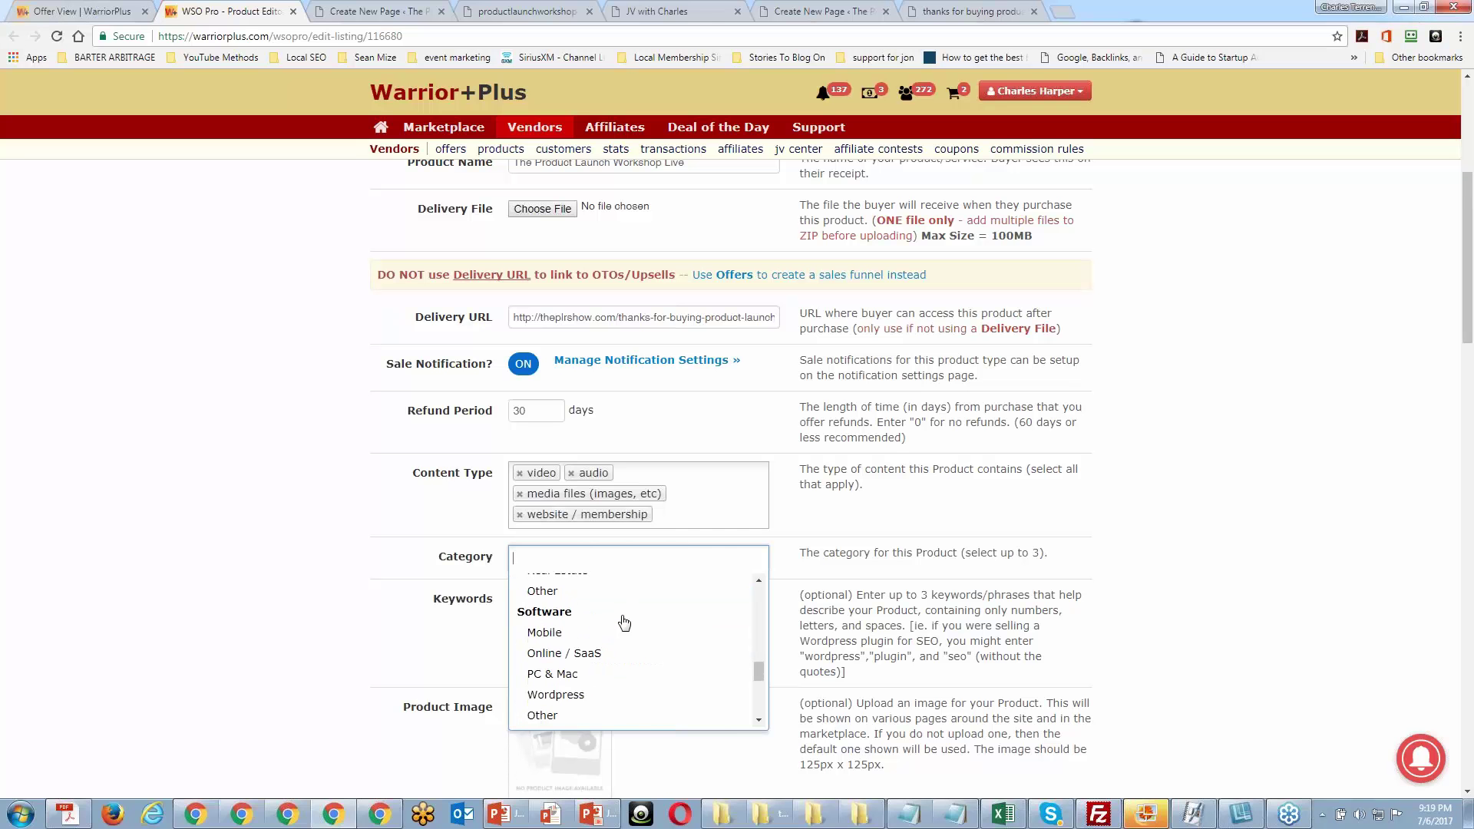
{"action": "scroll", "coordinate": [624, 622], "scroll_direction": "down", "scroll_amount": 1}
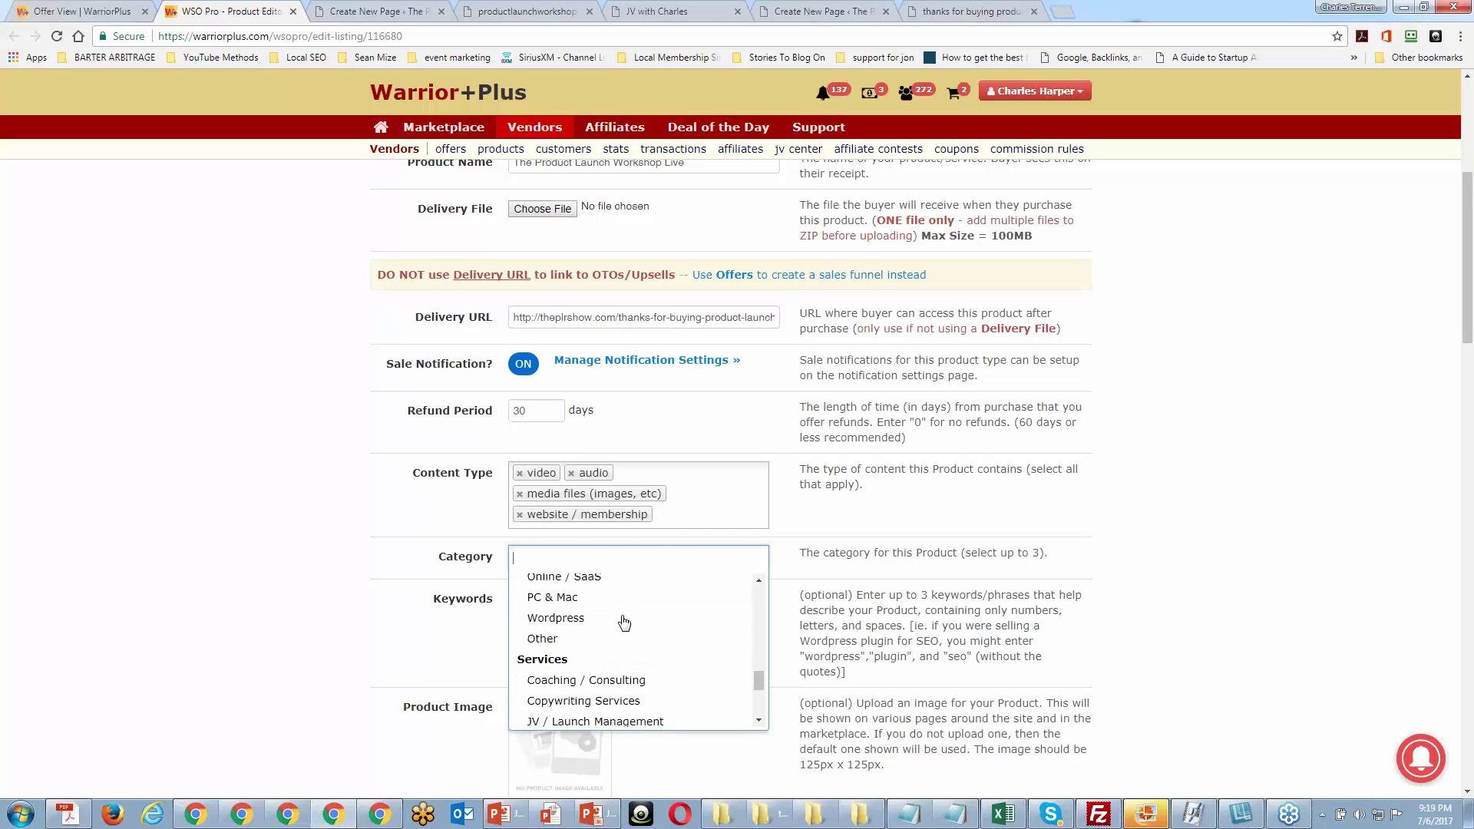
{"action": "left_click", "coordinate": [614, 684]}
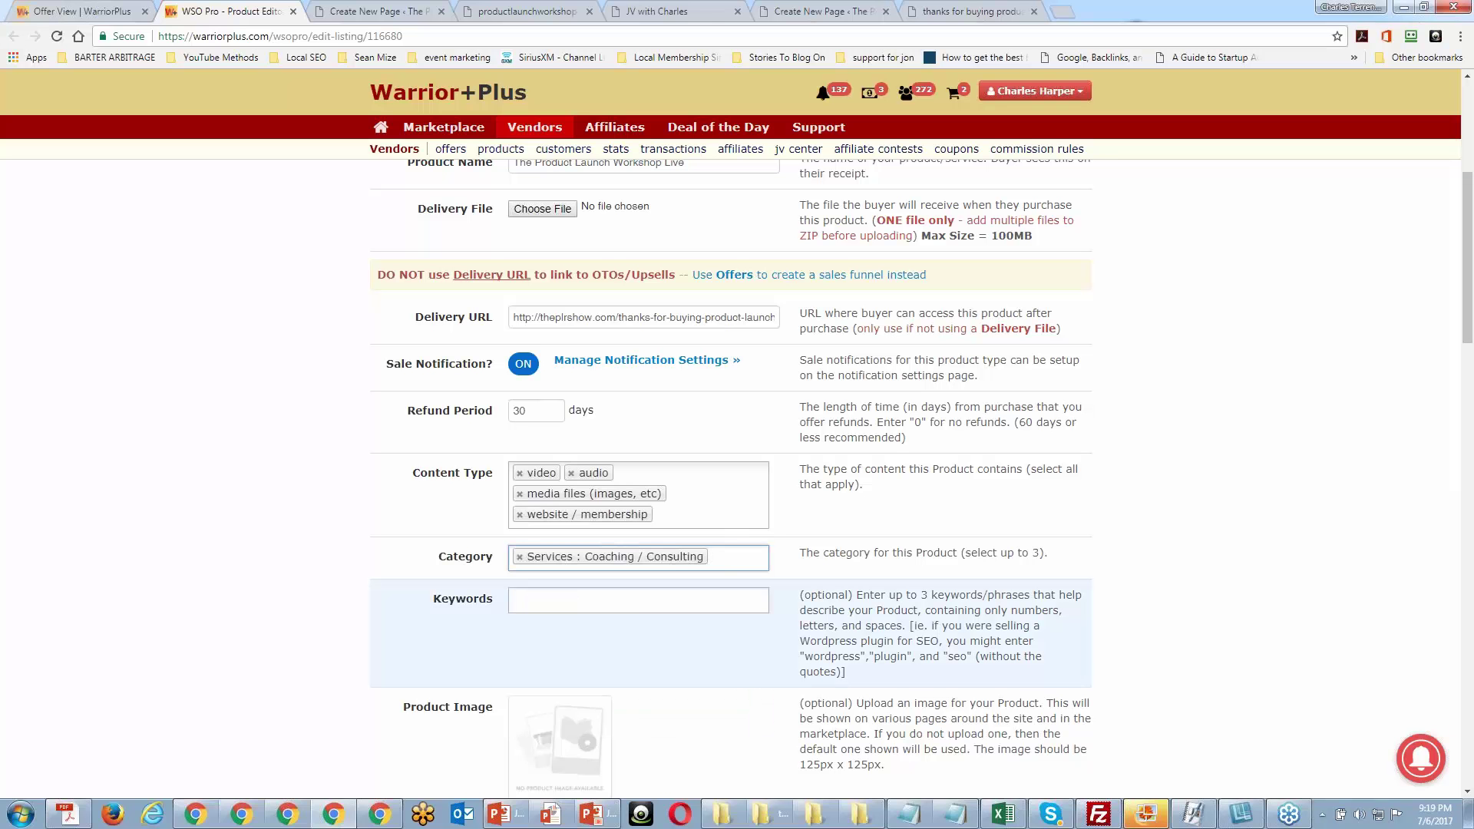
Add JV / Launch Management from the Services group as a second product category.
{"action": "left_click", "coordinate": [721, 559]}
{"action": "type", "text": "jv"}
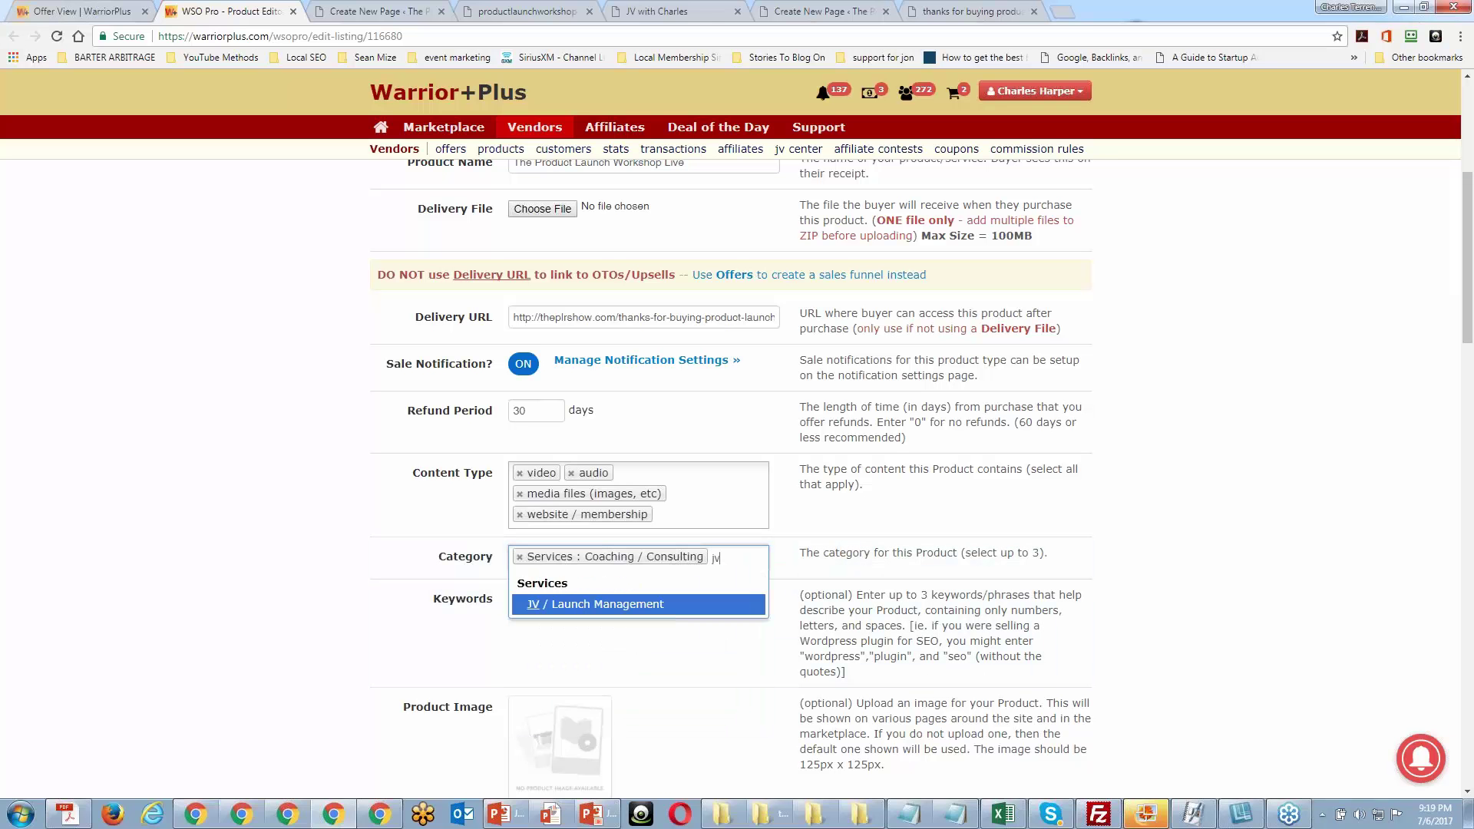
{"action": "left_click", "coordinate": [622, 604]}
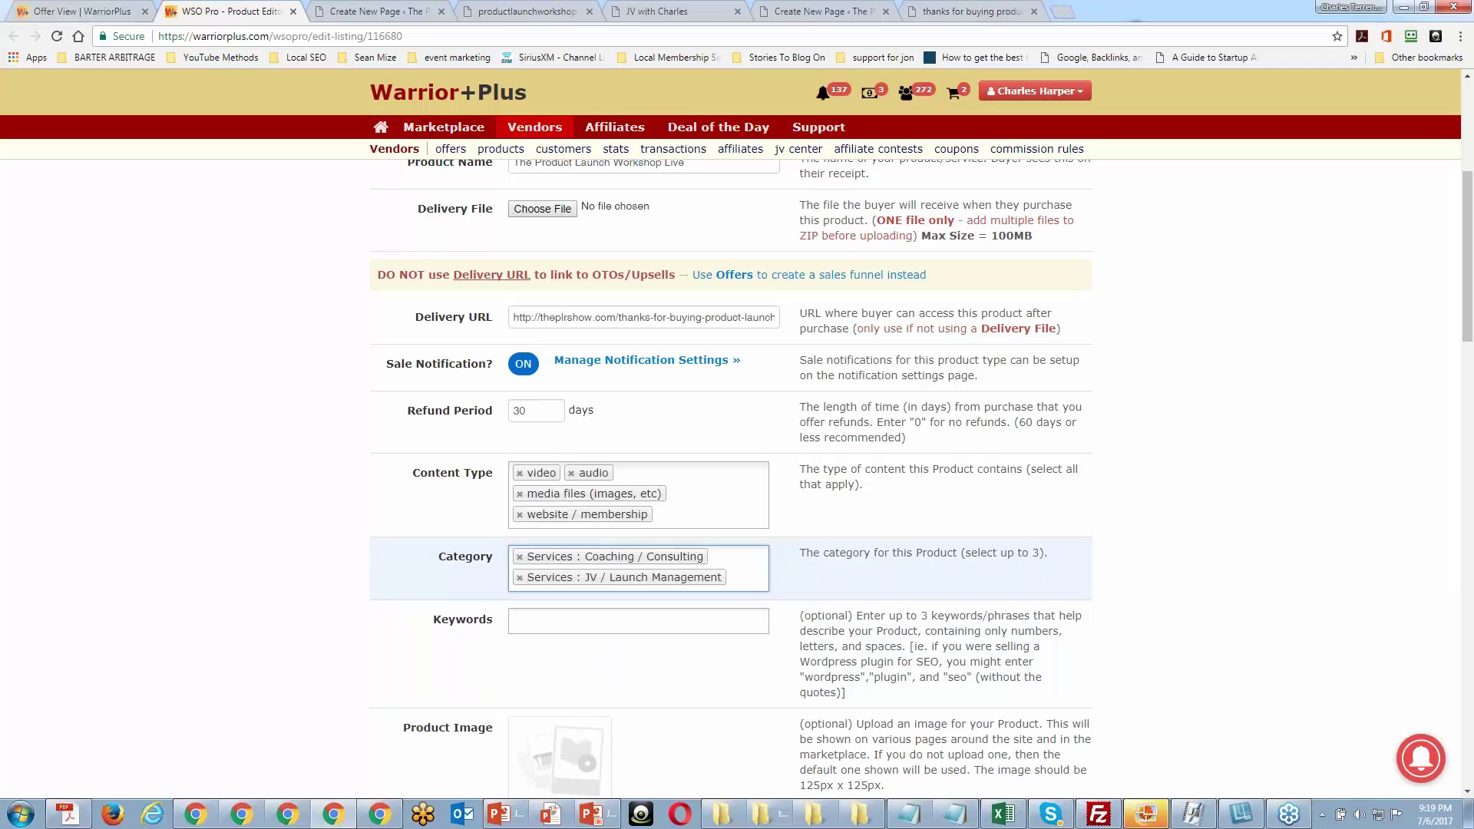
Add Other from the Industries group as the product's third category.
{"action": "left_click", "coordinate": [726, 592]}
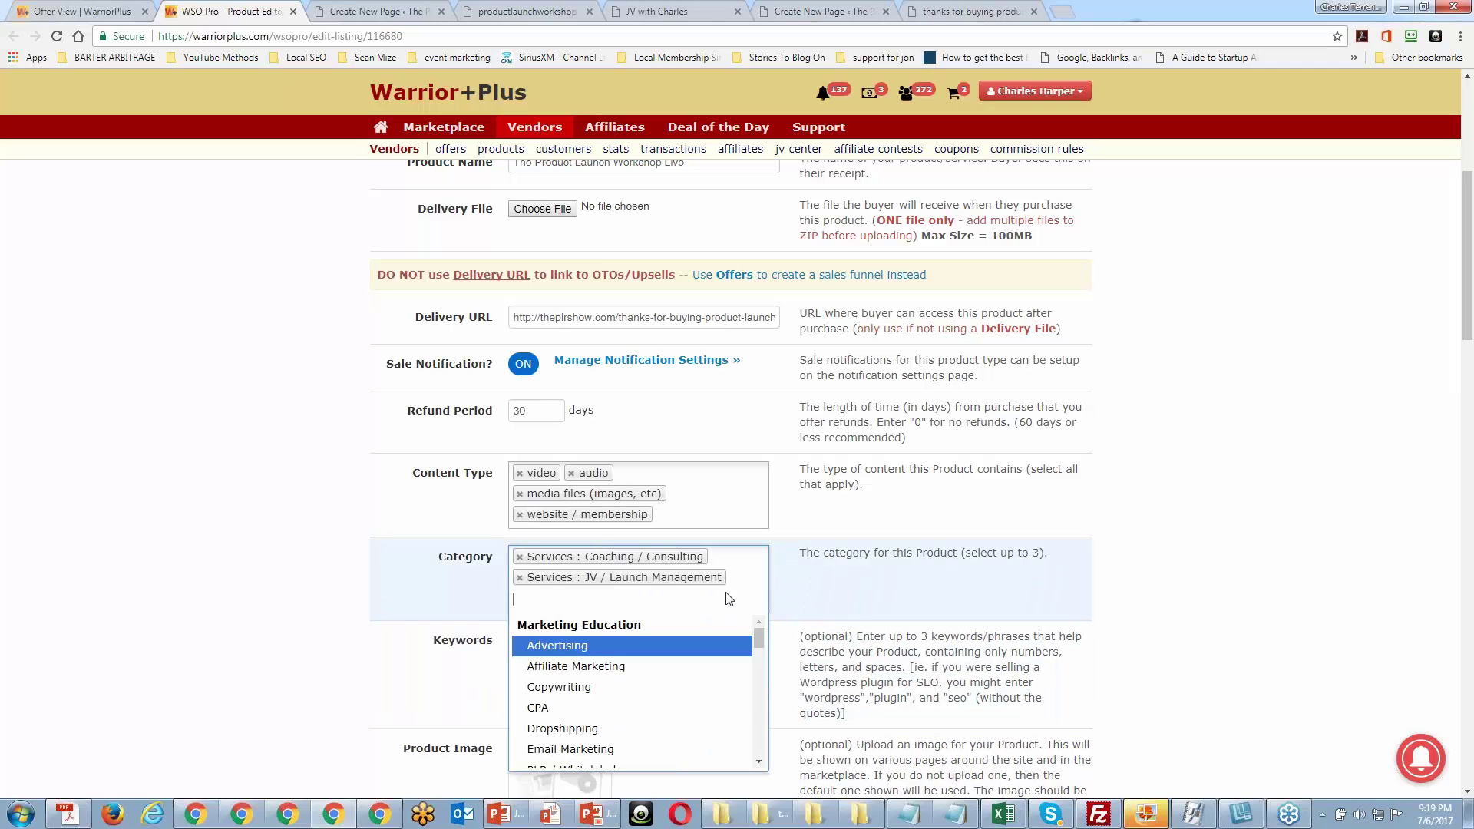
{"action": "left_click_drag", "start_coordinate": [760, 640], "coordinate": [762, 768]}
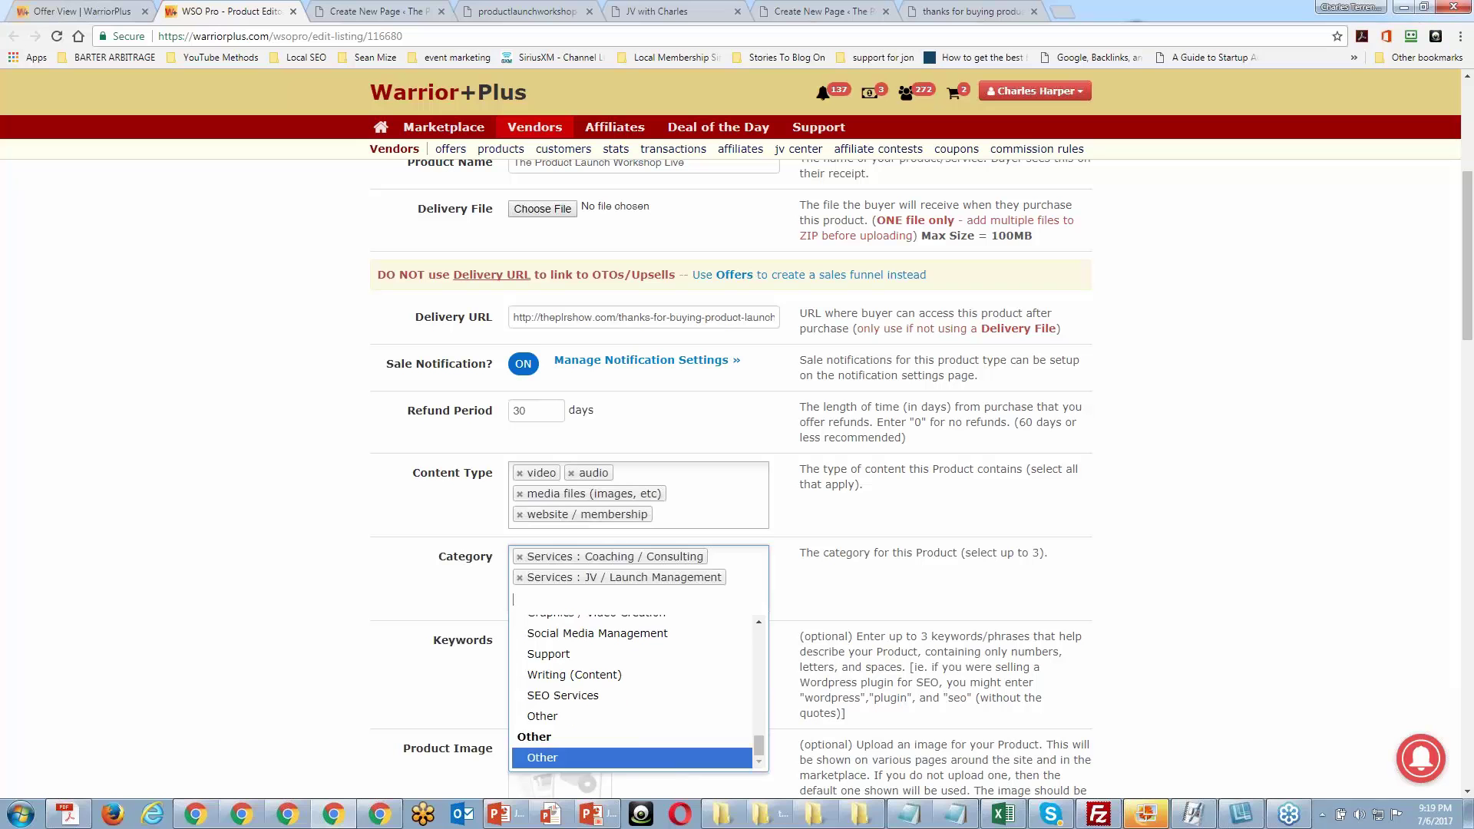
{"action": "scroll", "coordinate": [641, 737], "scroll_direction": "up", "scroll_amount": 1}
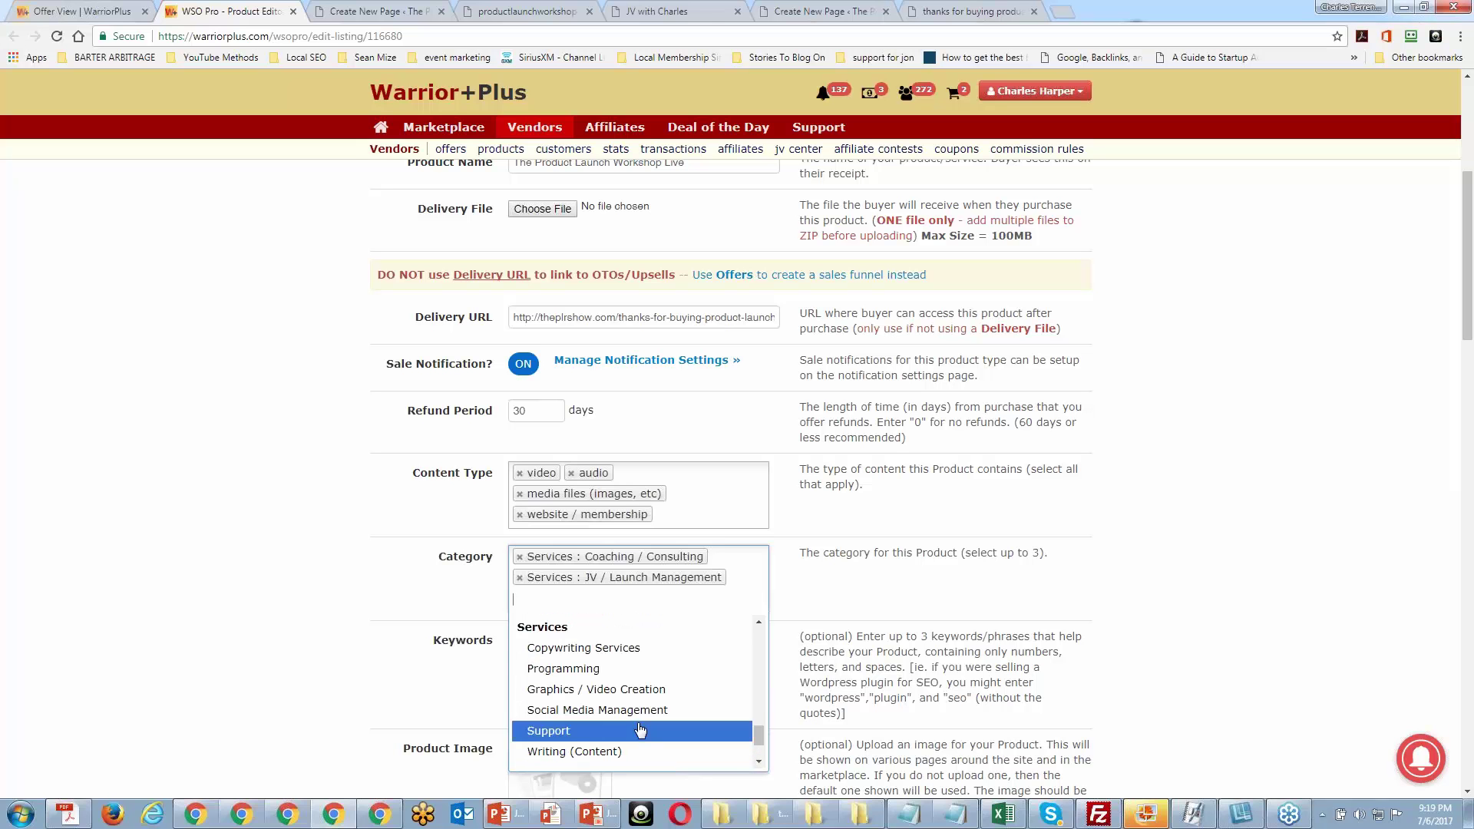
{"action": "scroll", "coordinate": [637, 722], "scroll_direction": "up", "scroll_amount": 2}
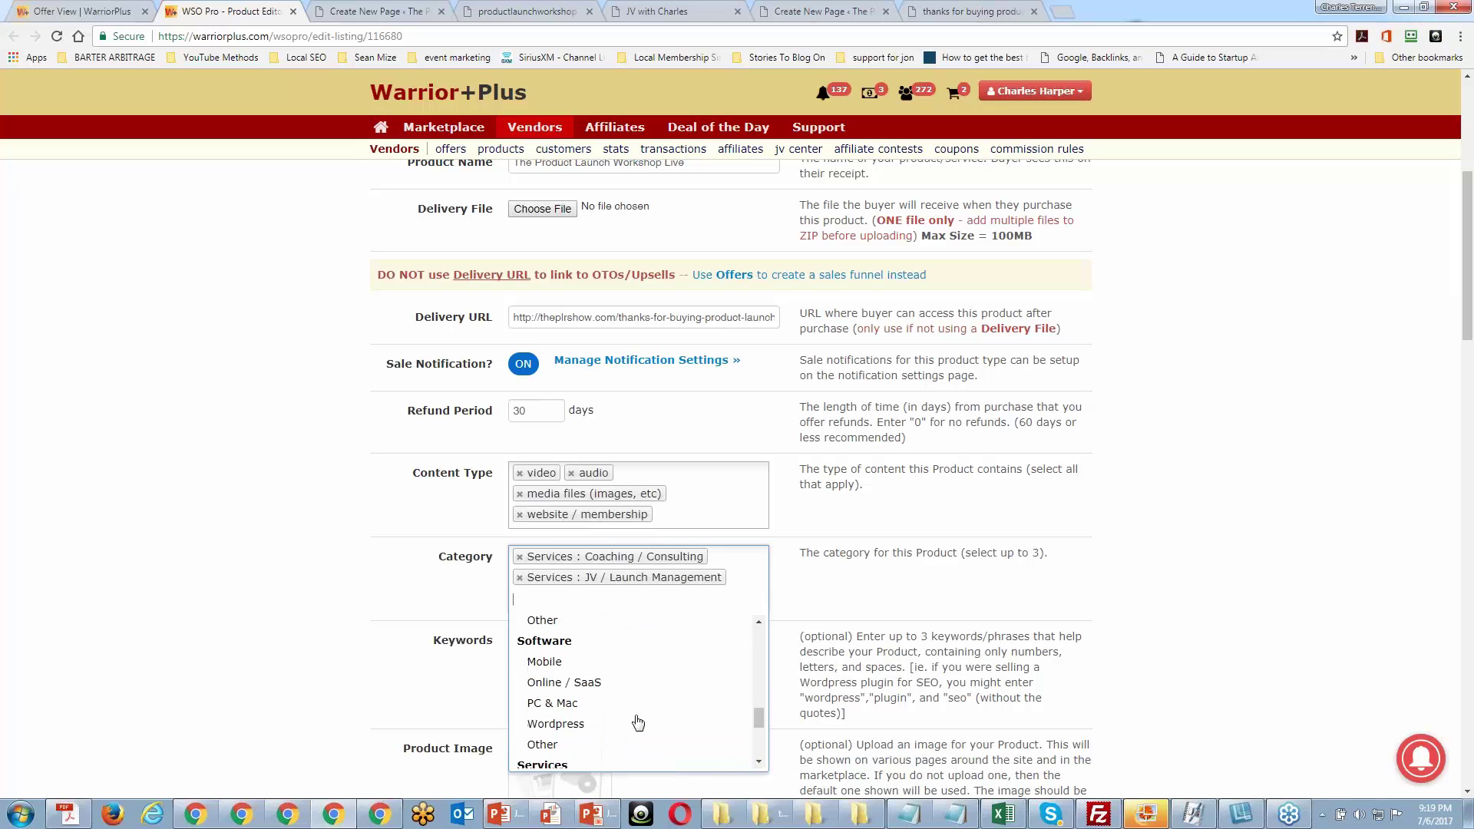
{"action": "scroll", "coordinate": [636, 721], "scroll_direction": "up", "scroll_amount": 2}
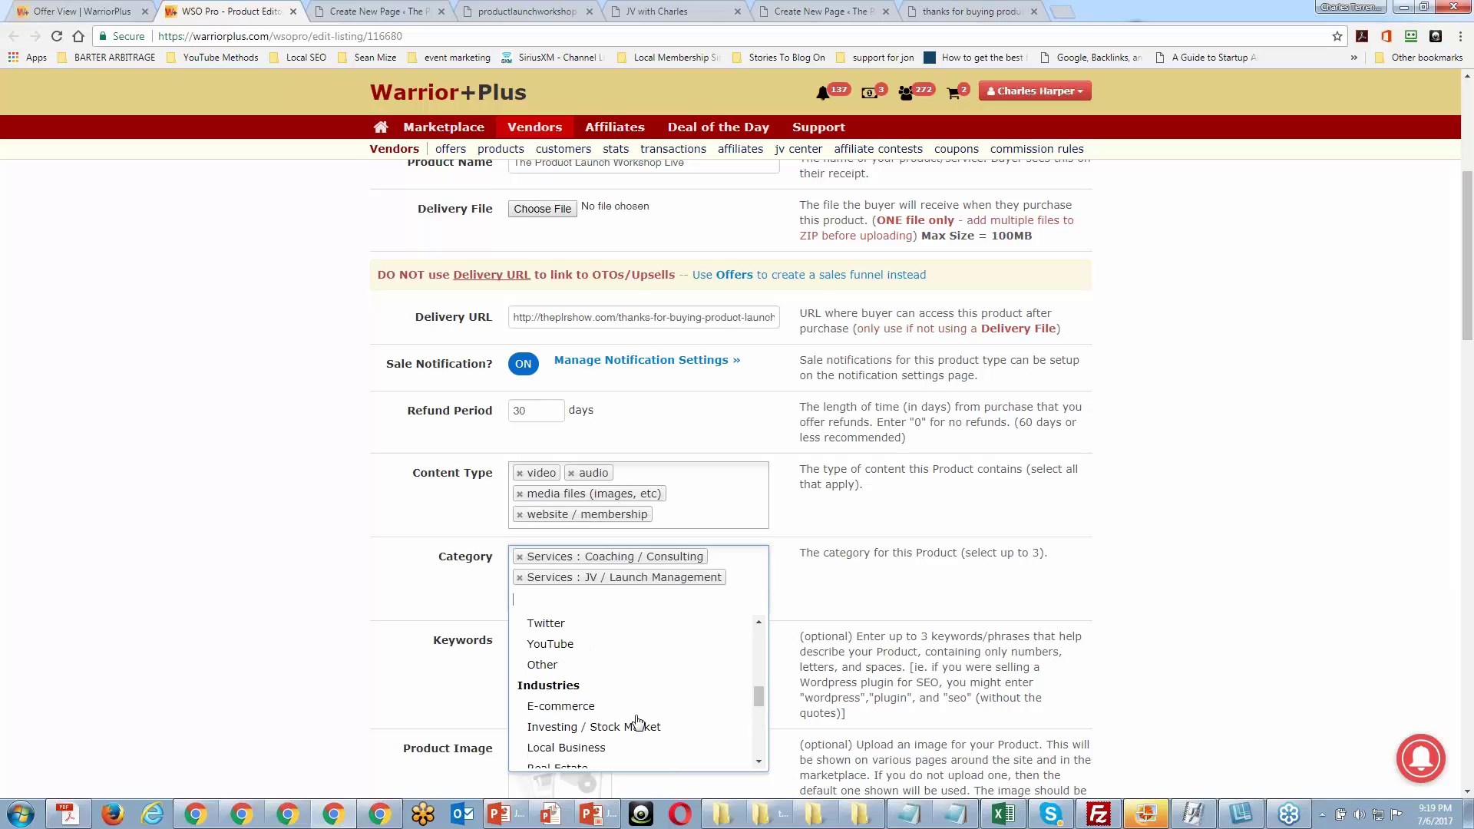
{"action": "scroll", "coordinate": [636, 721], "scroll_direction": "up", "scroll_amount": 1}
{"action": "scroll", "coordinate": [636, 722], "scroll_direction": "down", "scroll_amount": 3}
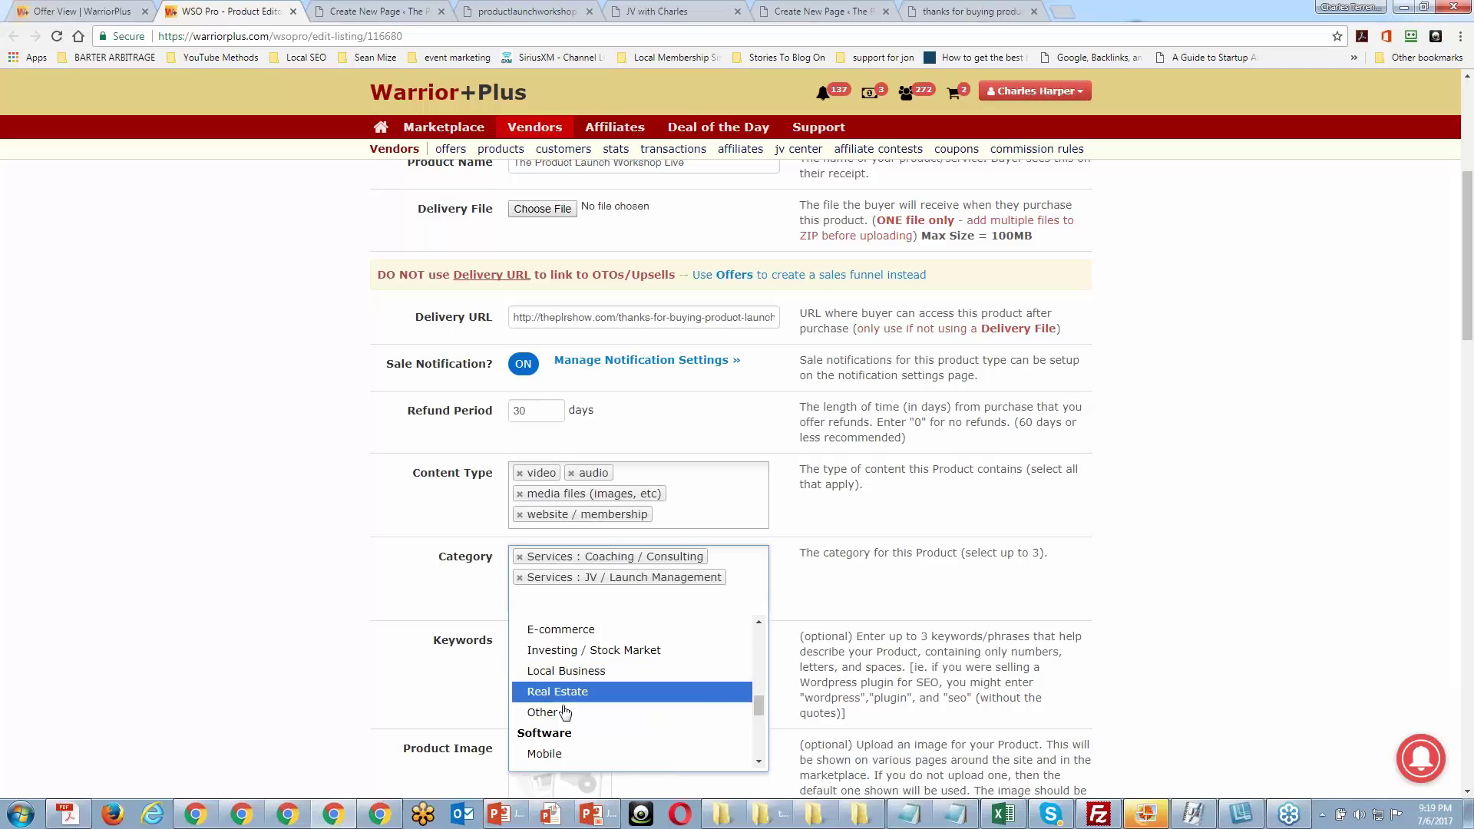
{"action": "left_click", "coordinate": [535, 714]}
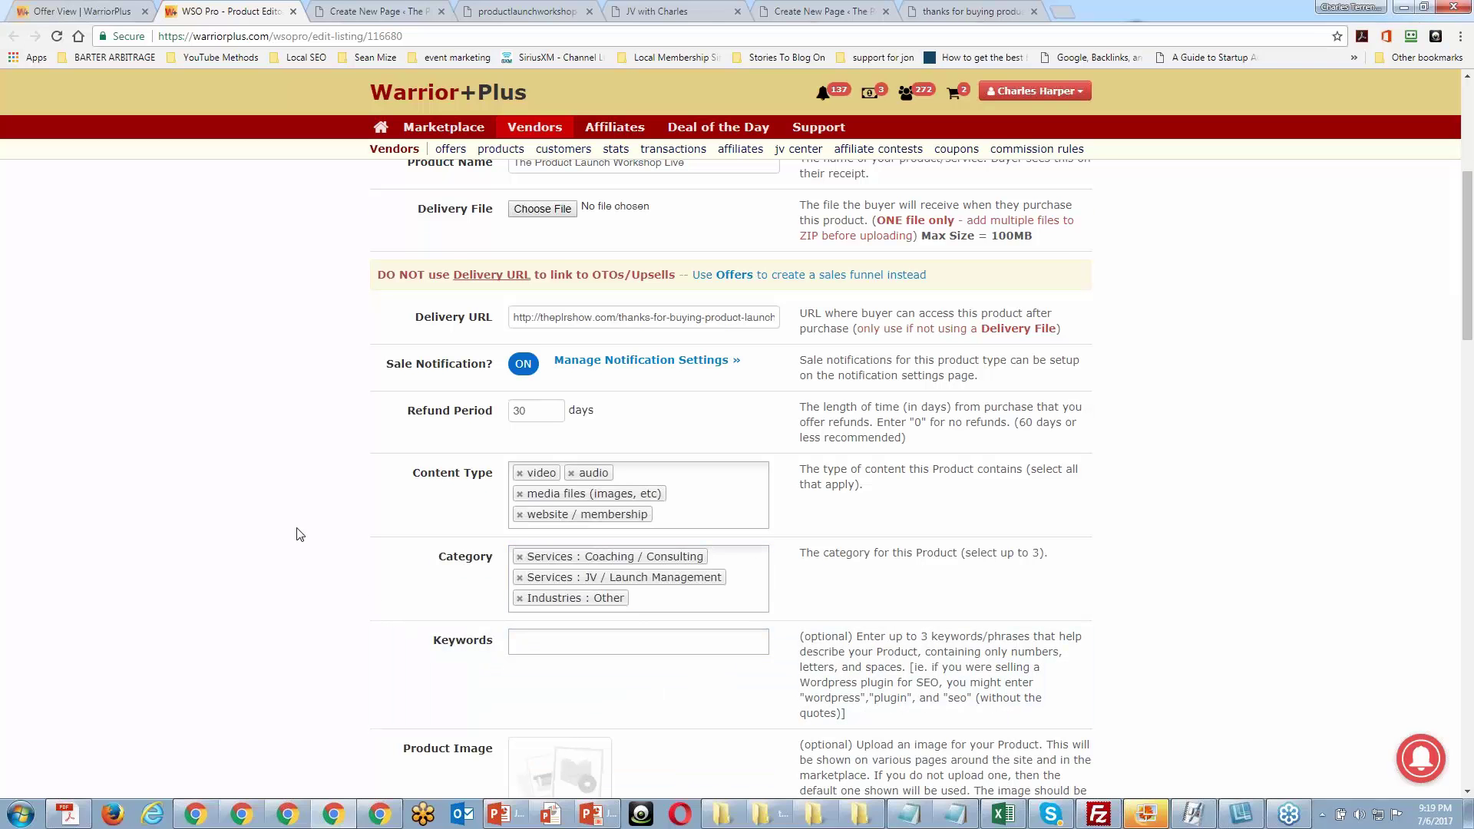
Add the suggested keywords Produc Creation and Product Launch to the product.
{"action": "scroll", "coordinate": [298, 535], "scroll_direction": "down", "scroll_amount": 1}
{"action": "key", "text": "Tab"}
{"action": "left_click", "coordinate": [576, 563]}
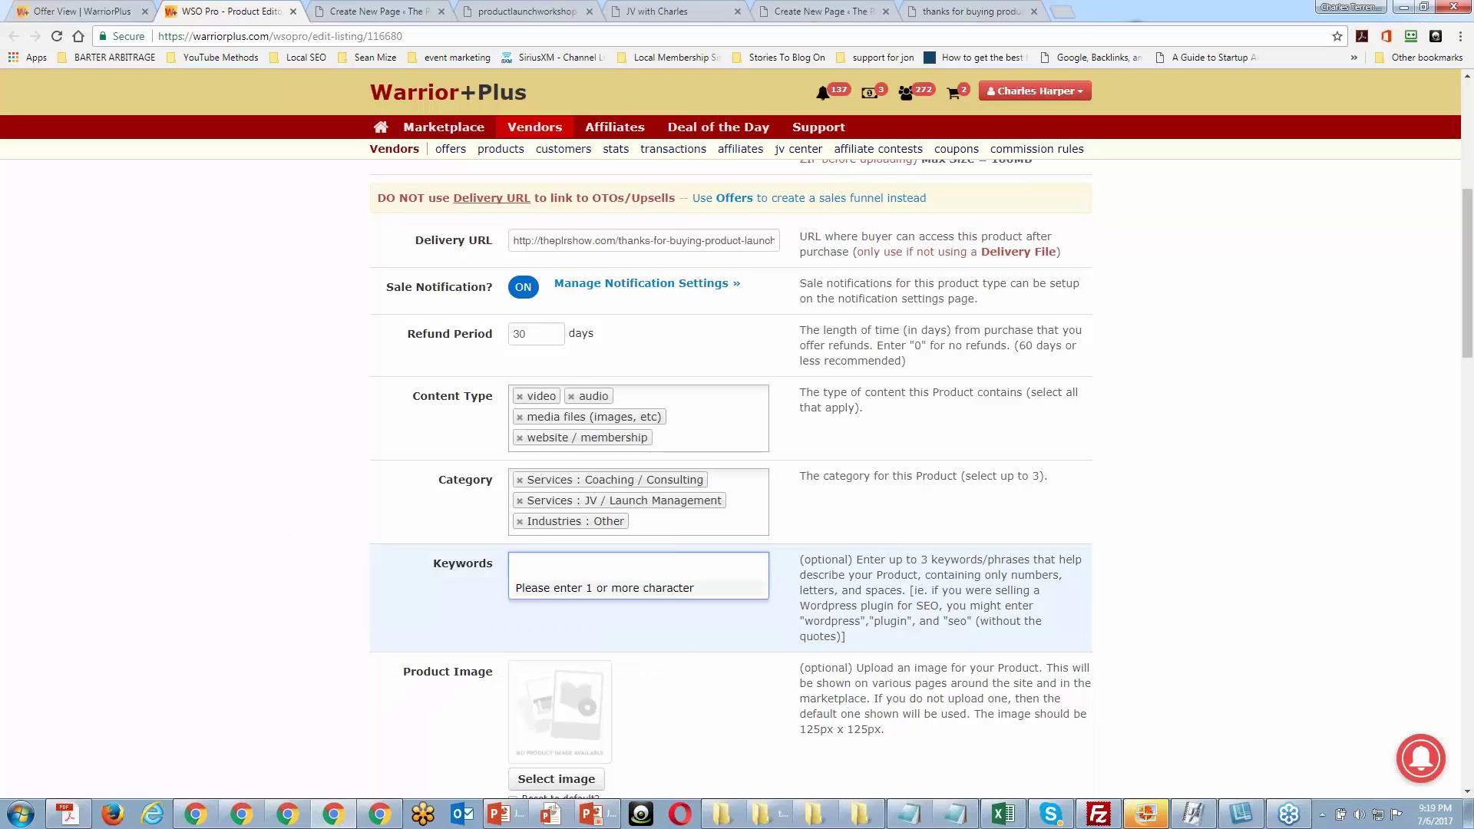
{"action": "type", "text": "prdo"}
{"action": "key", "text": "BackSpace"}
{"action": "key", "text": "BackSpace"}
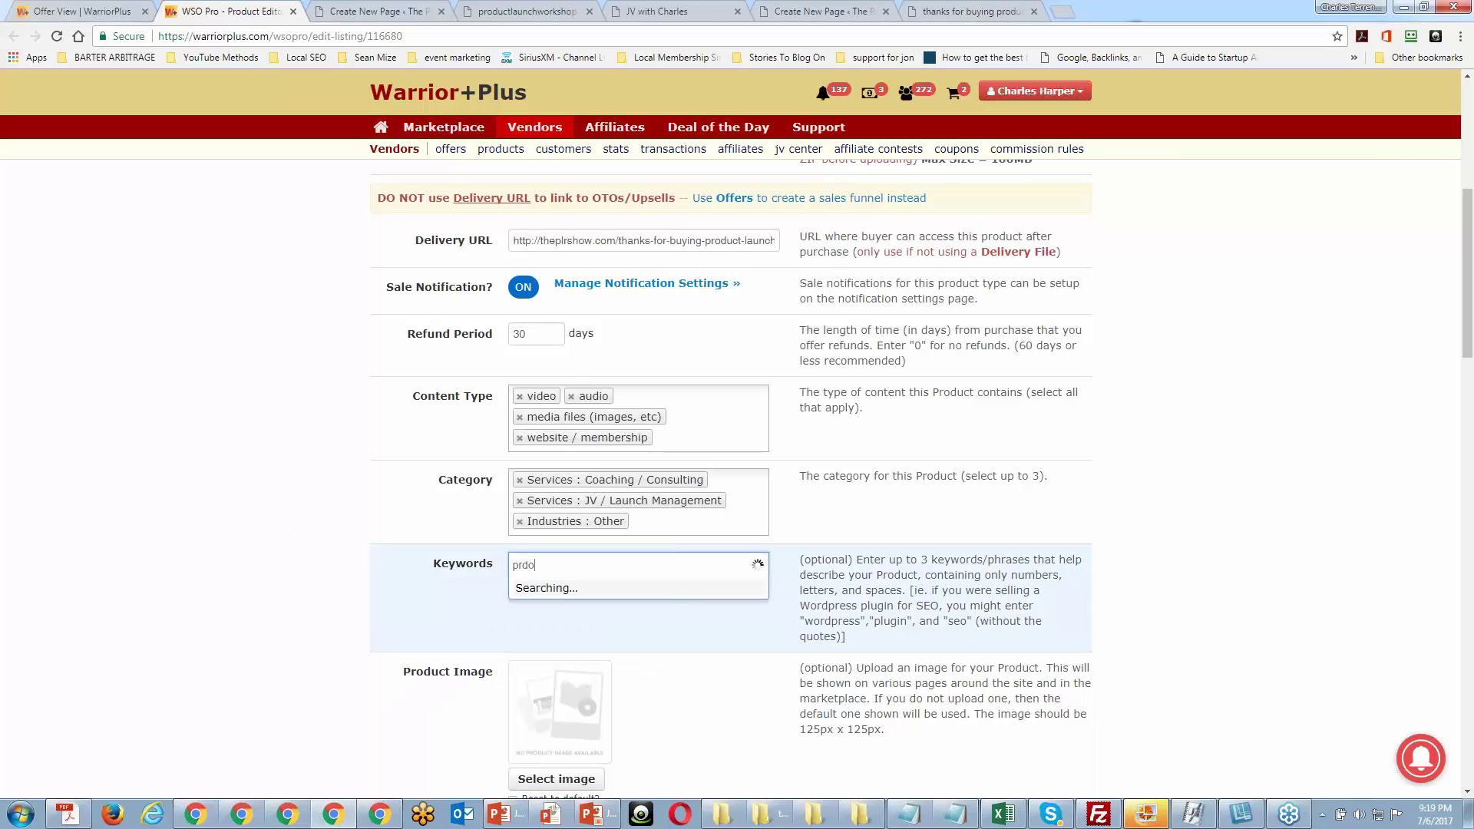
{"action": "type", "text": "odu"}
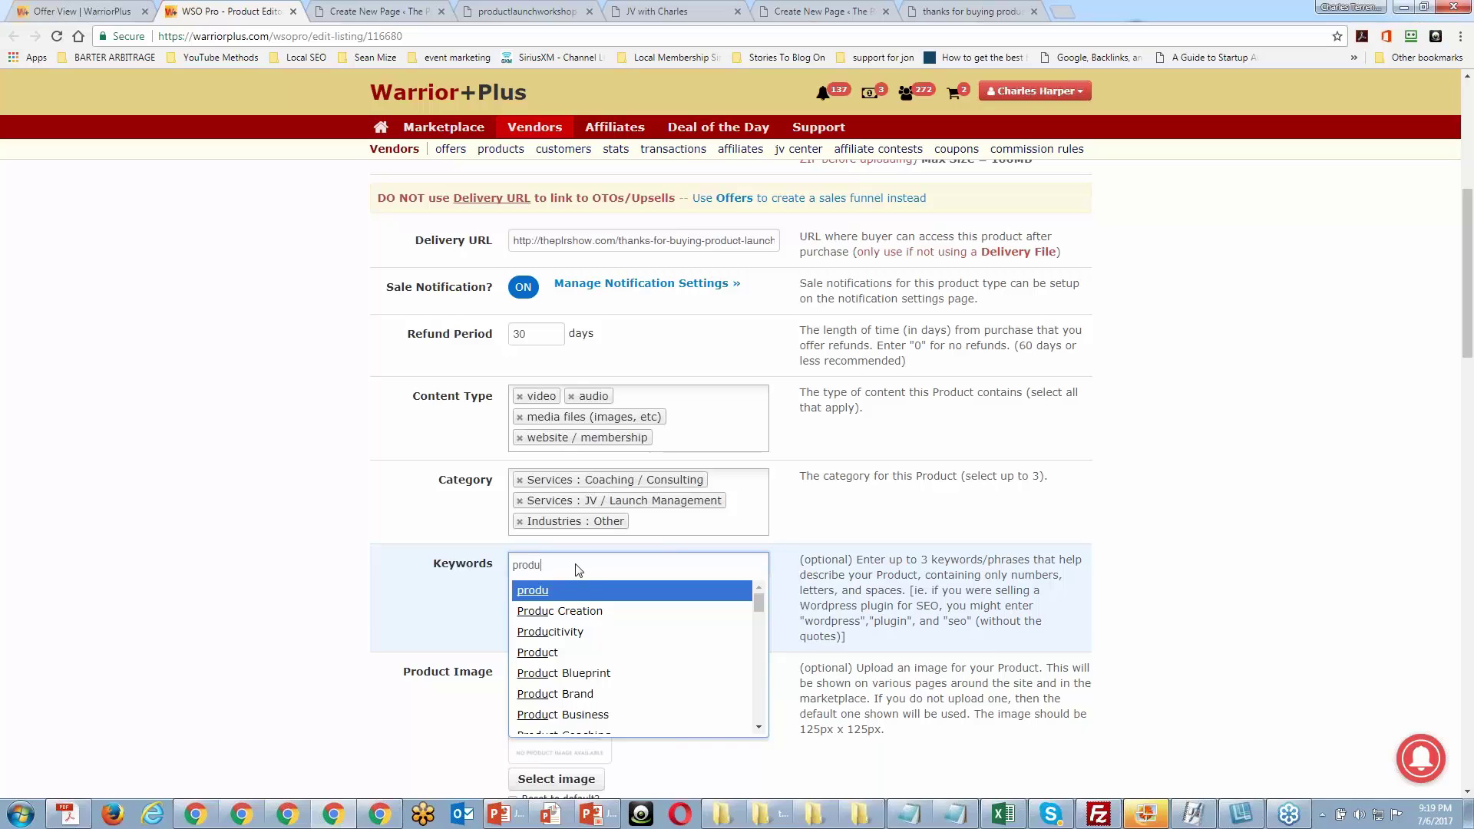
{"action": "left_click", "coordinate": [569, 613]}
{"action": "type", "text": "p"}
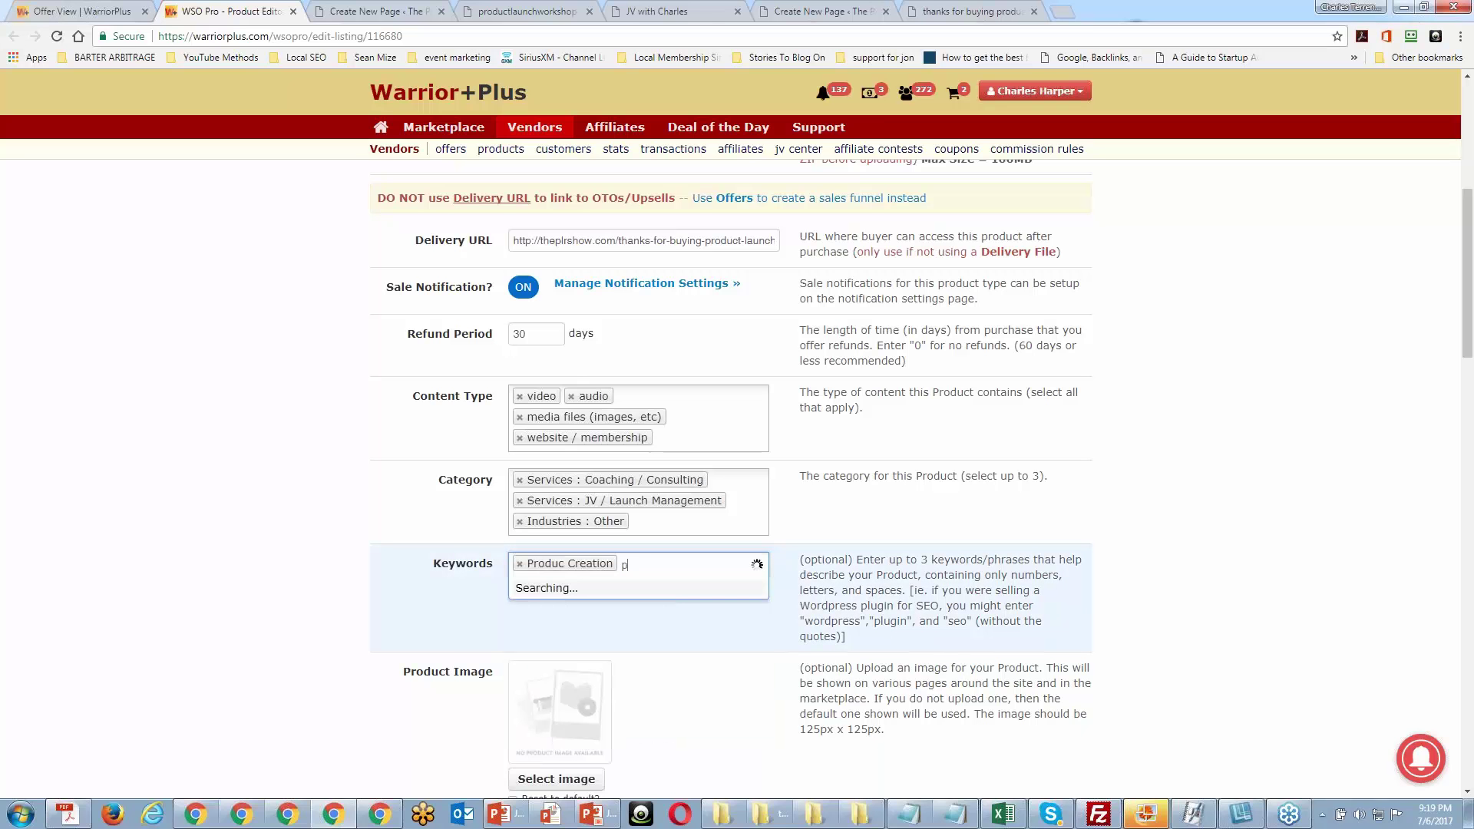
{"action": "type", "text": "roduct launch"}
{"action": "key", "text": "Return"}
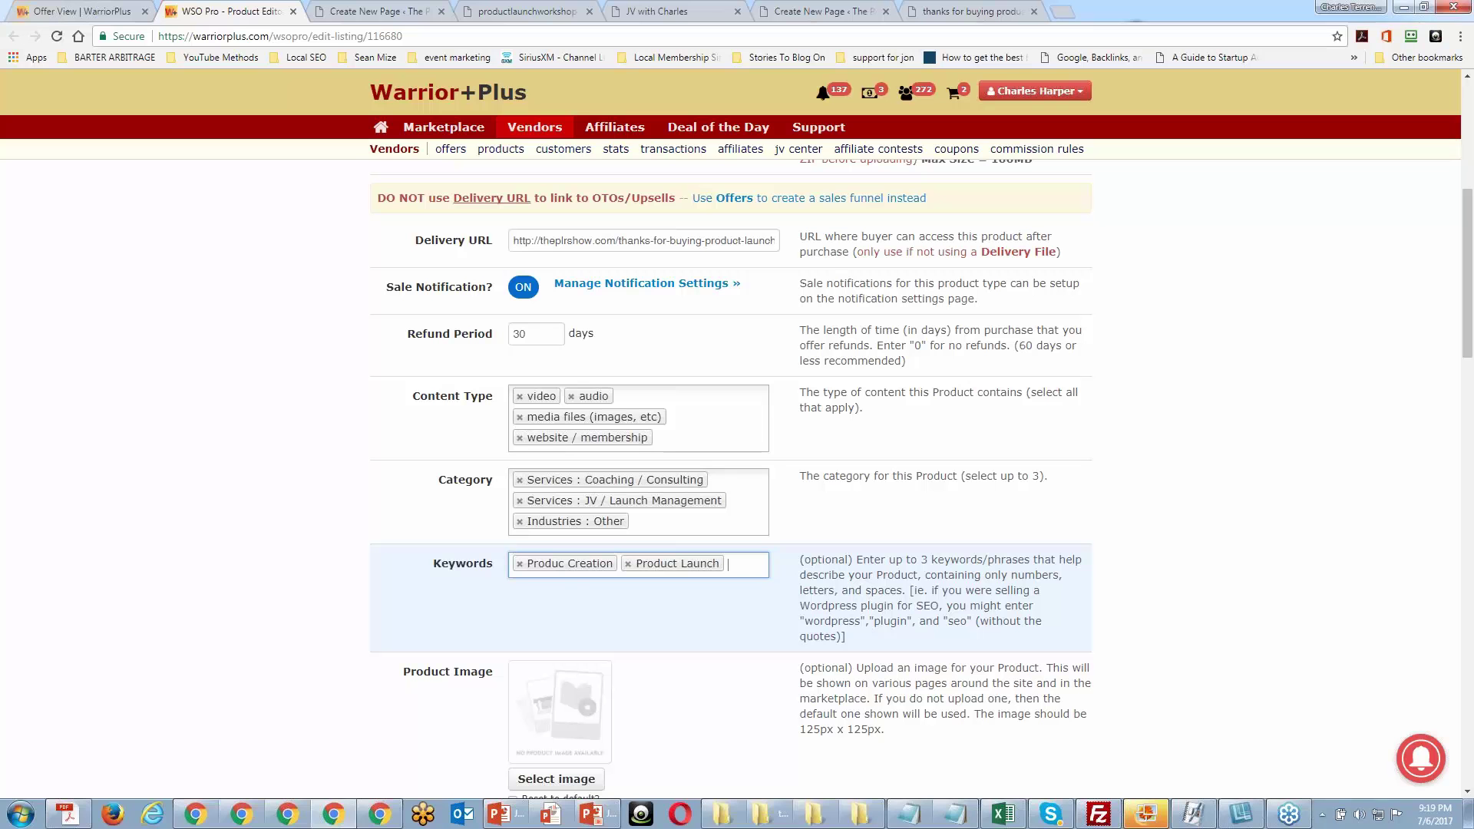
Replace the misspelled Produc Creation keyword with the suggested keyword Product Launch Coach.
{"action": "left_click", "coordinate": [519, 566]}
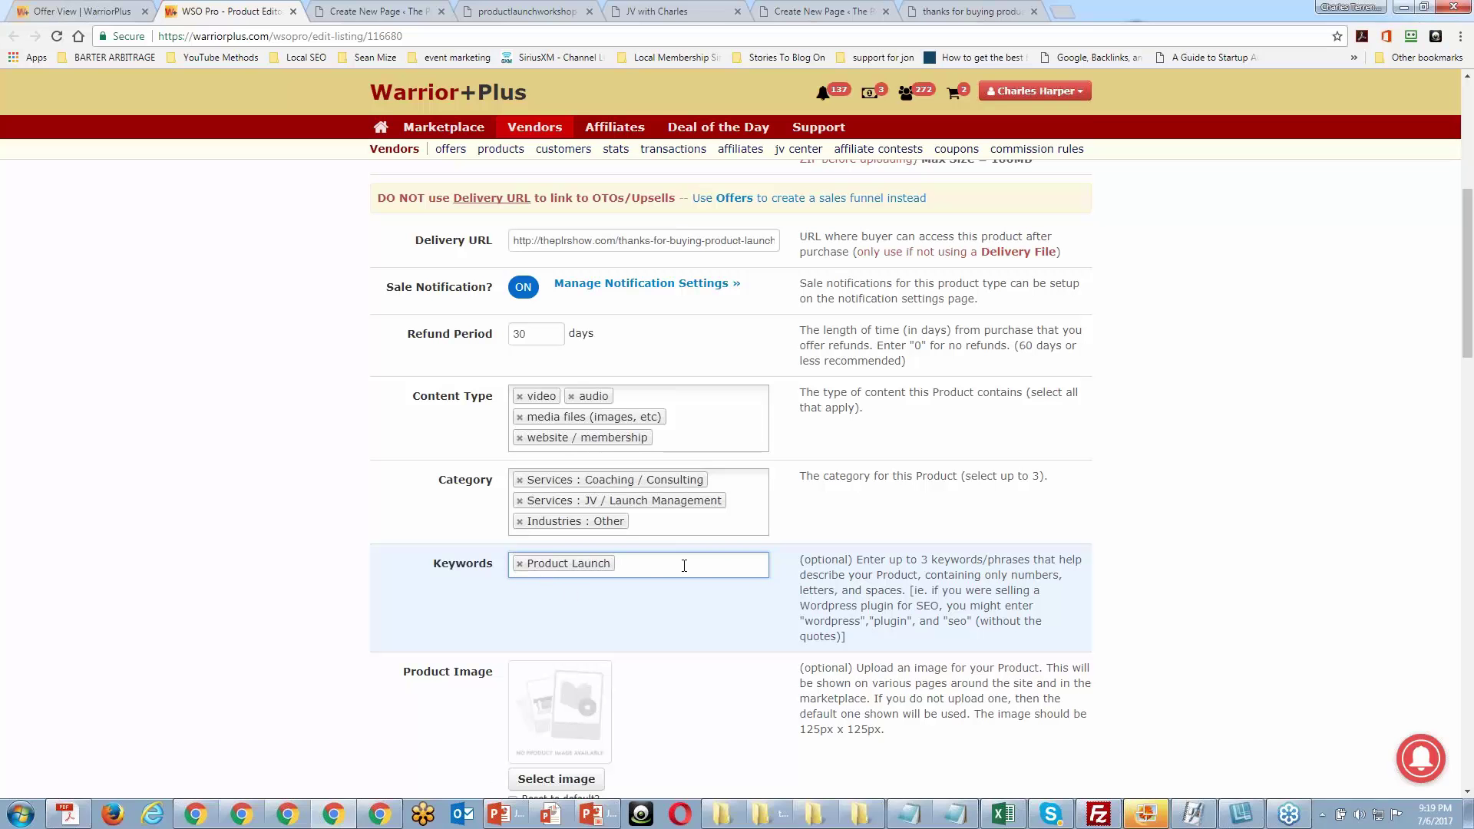
{"action": "type", "text": "product"}
{"action": "type", "text": "launch"}
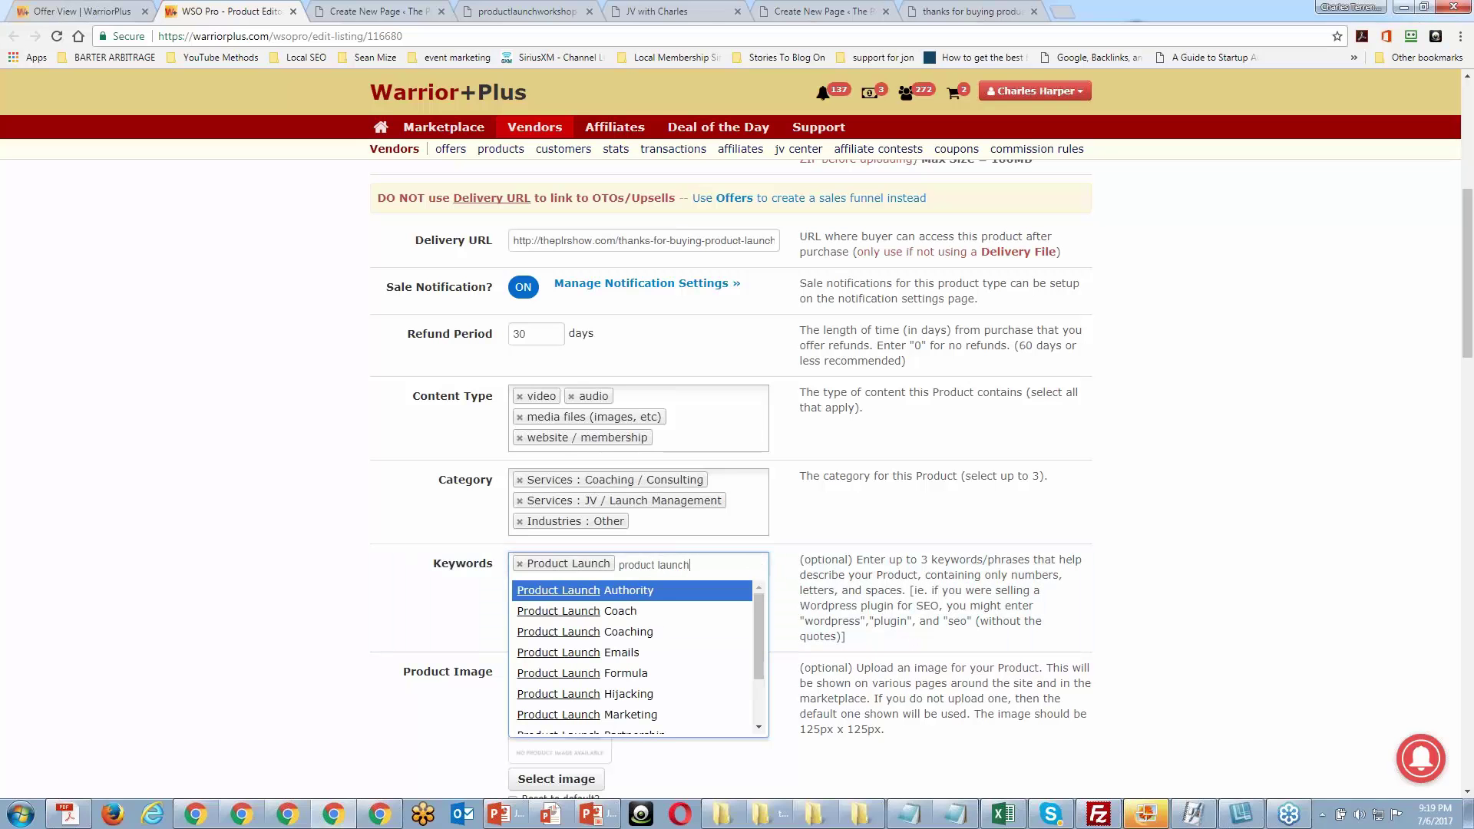
{"action": "left_click", "coordinate": [553, 611]}
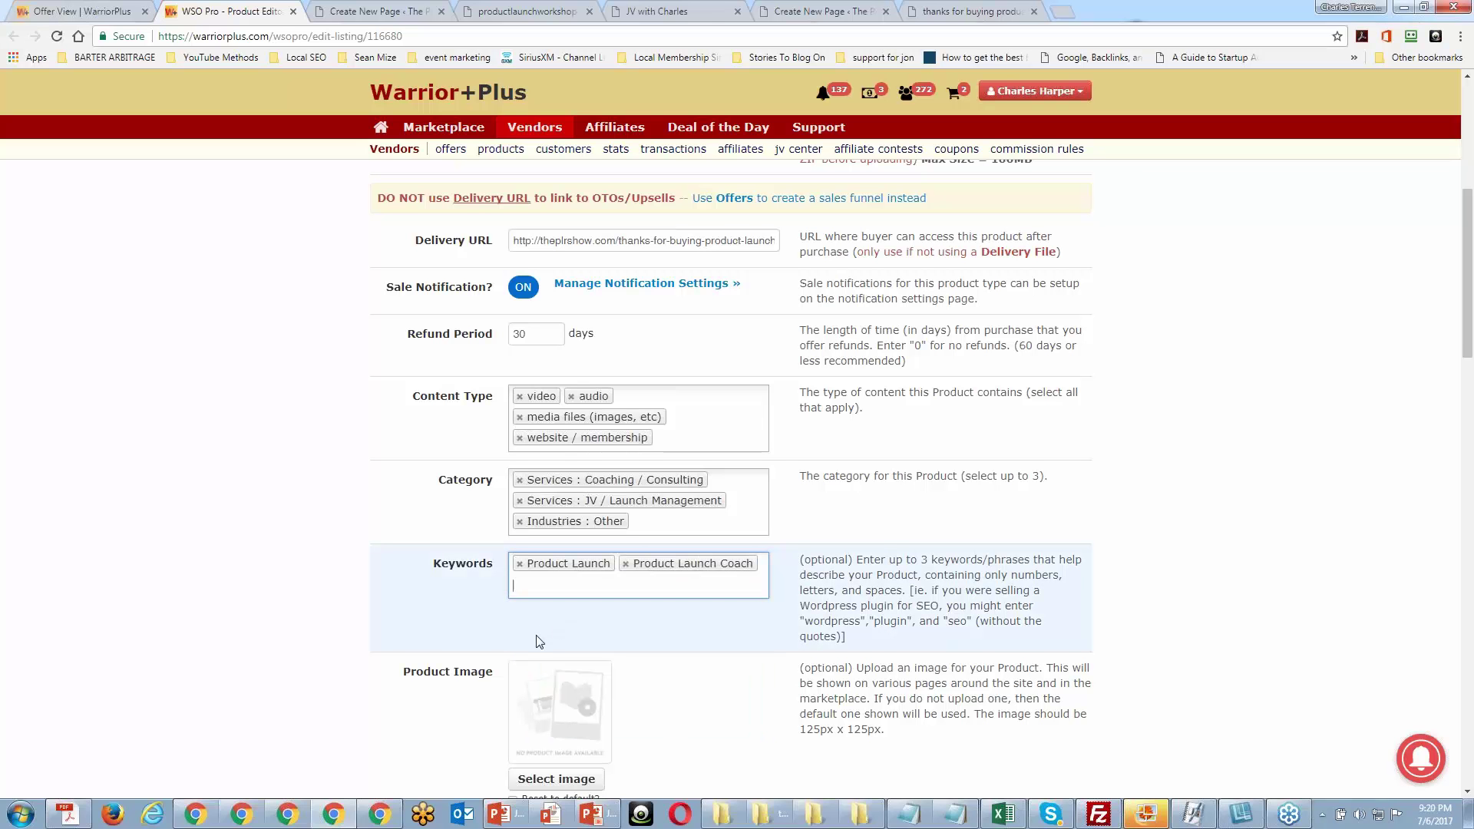
Upload bundle large.png from the Bundle folder as the product image.
{"action": "scroll", "coordinate": [540, 642], "scroll_direction": "down", "scroll_amount": 1}
{"action": "left_click", "coordinate": [555, 701]}
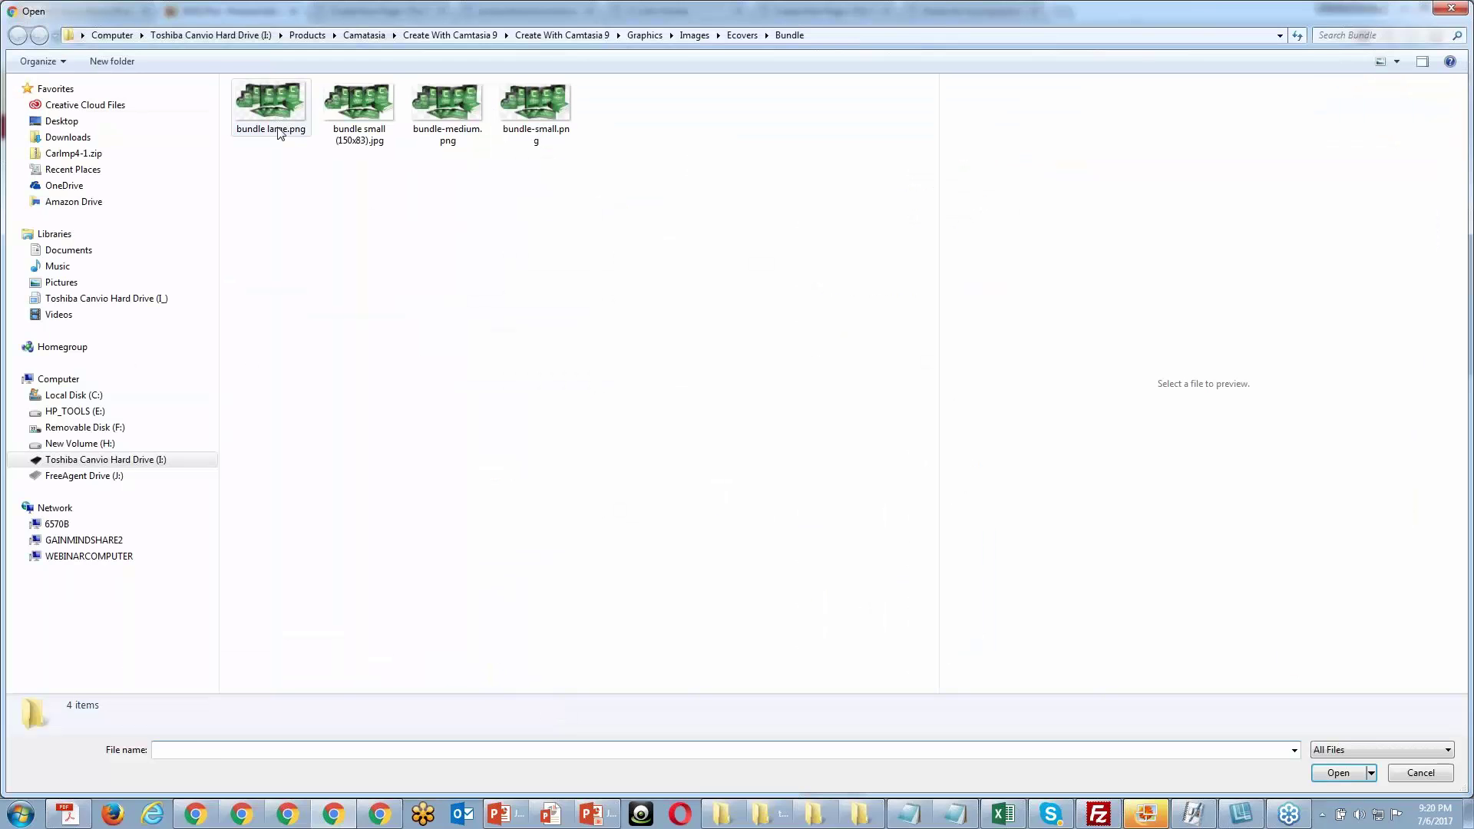
{"action": "double_click", "coordinate": [278, 130]}
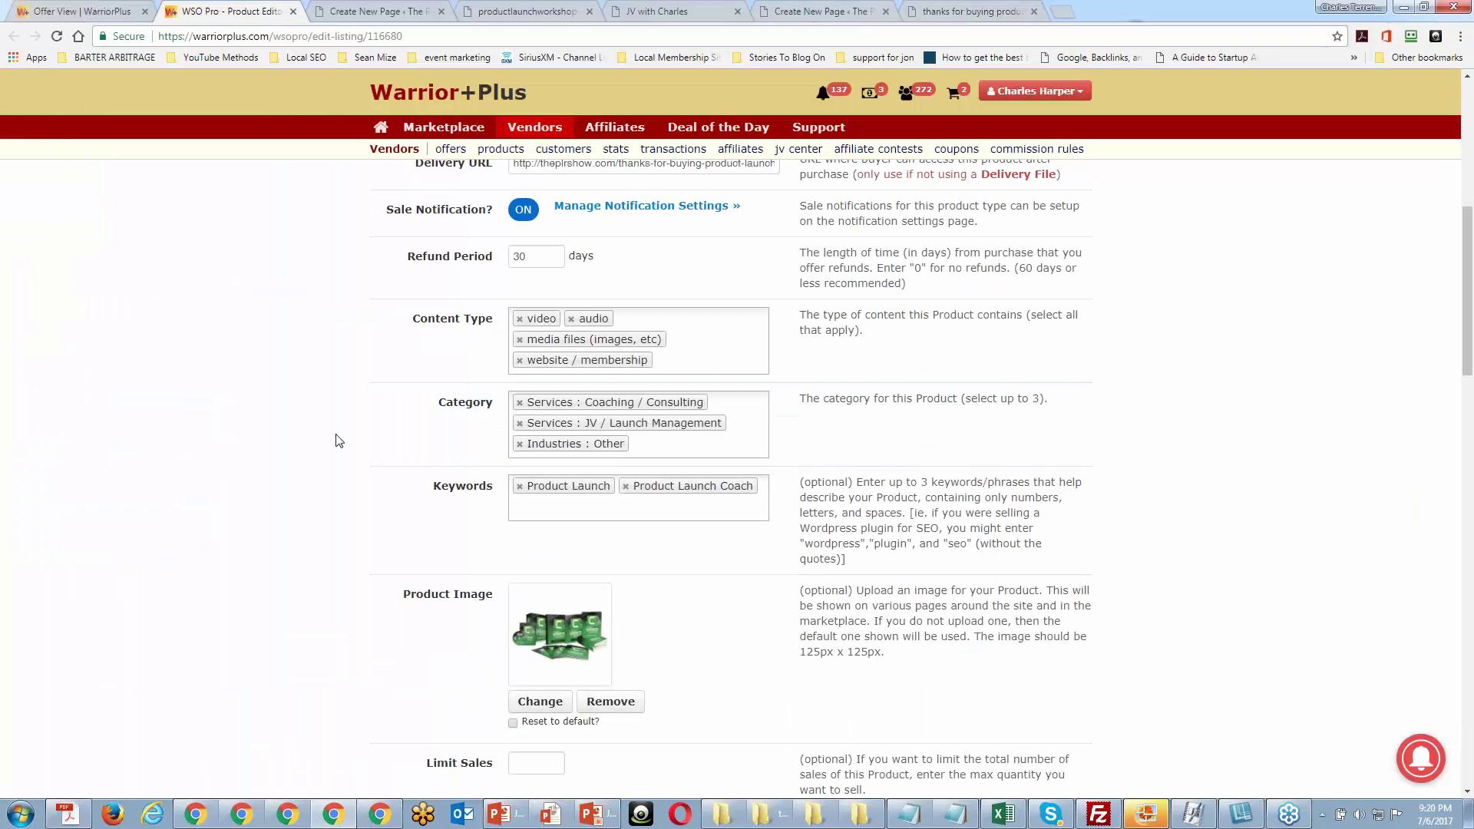
{"action": "scroll", "coordinate": [336, 441], "scroll_direction": "down", "scroll_amount": 3}
{"action": "left_click", "coordinate": [537, 535]}
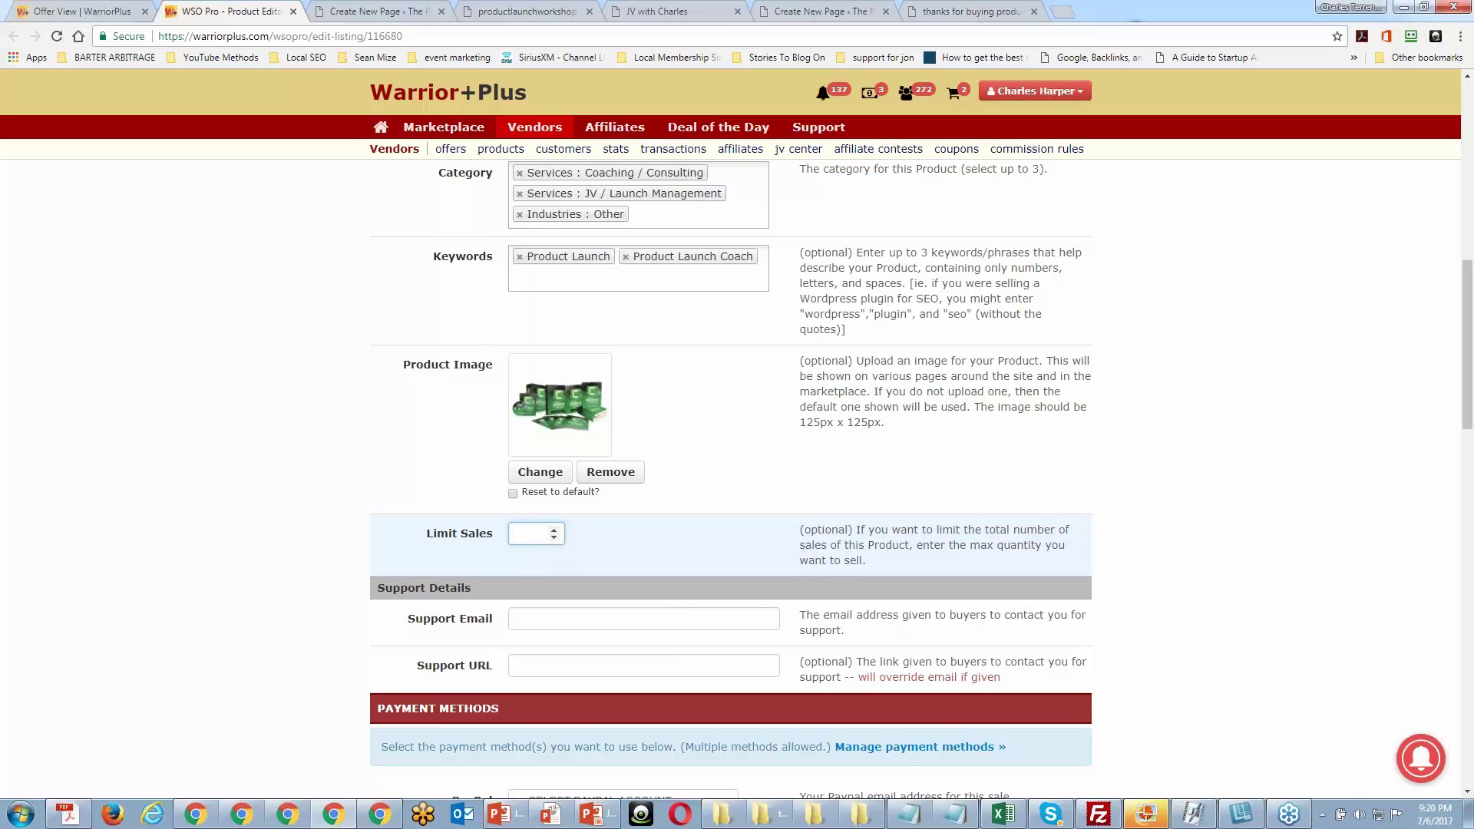
{"action": "scroll", "coordinate": [696, 522], "scroll_direction": "up", "scroll_amount": 3}
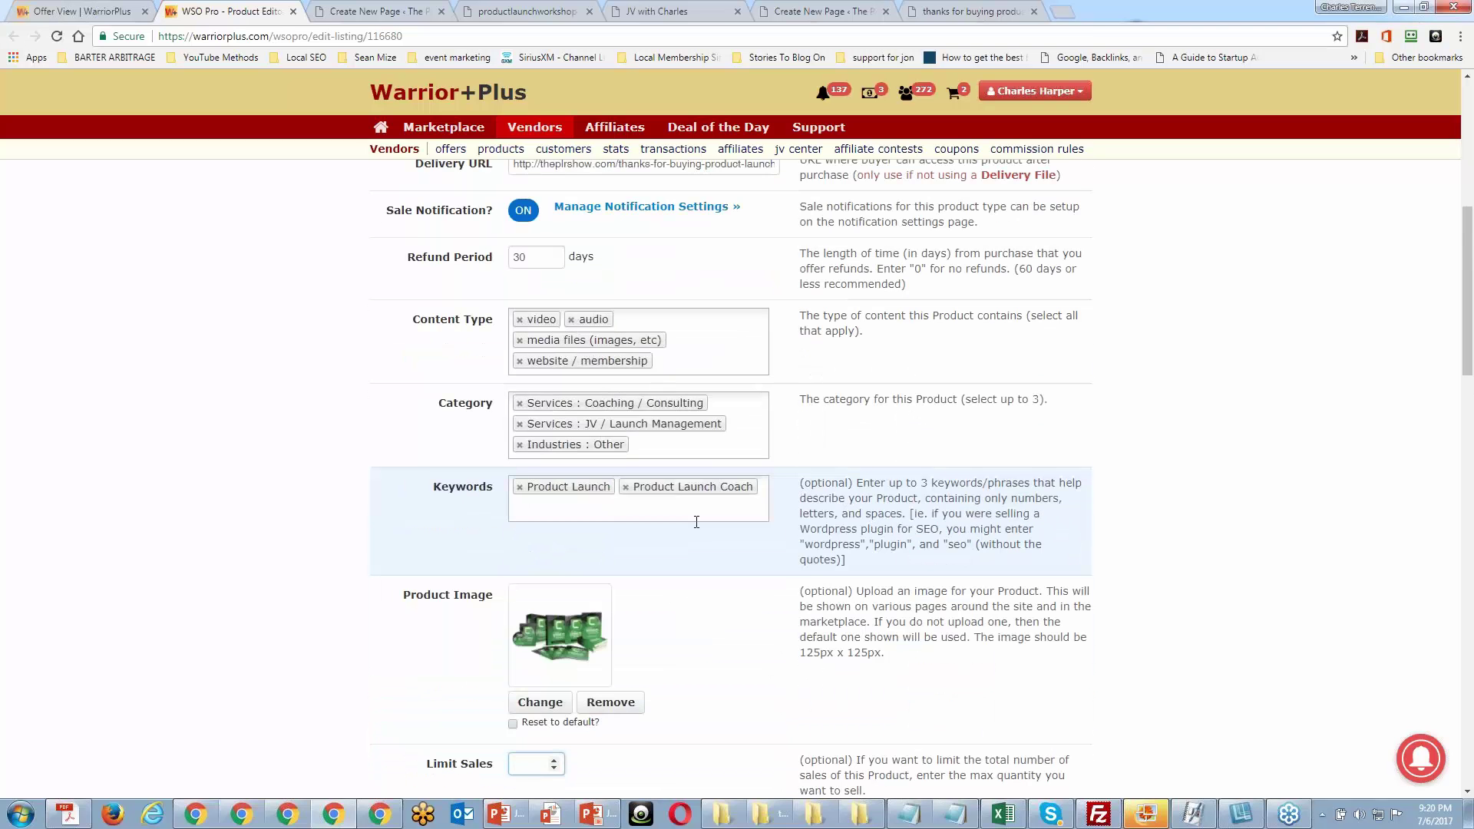
{"action": "scroll", "coordinate": [697, 521], "scroll_direction": "down", "scroll_amount": 2}
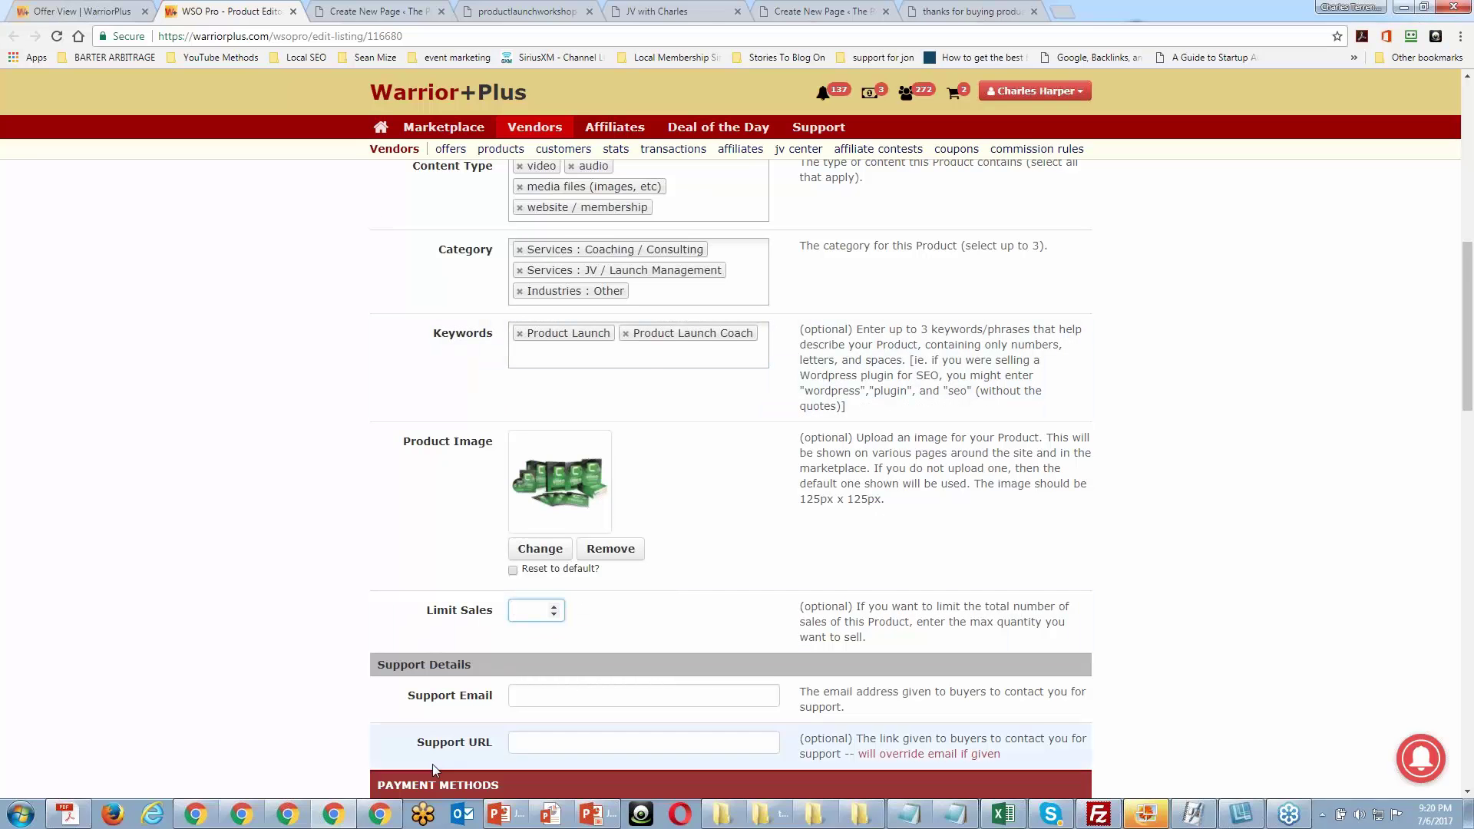
{"action": "mouse_move", "coordinate": [379, 819]}
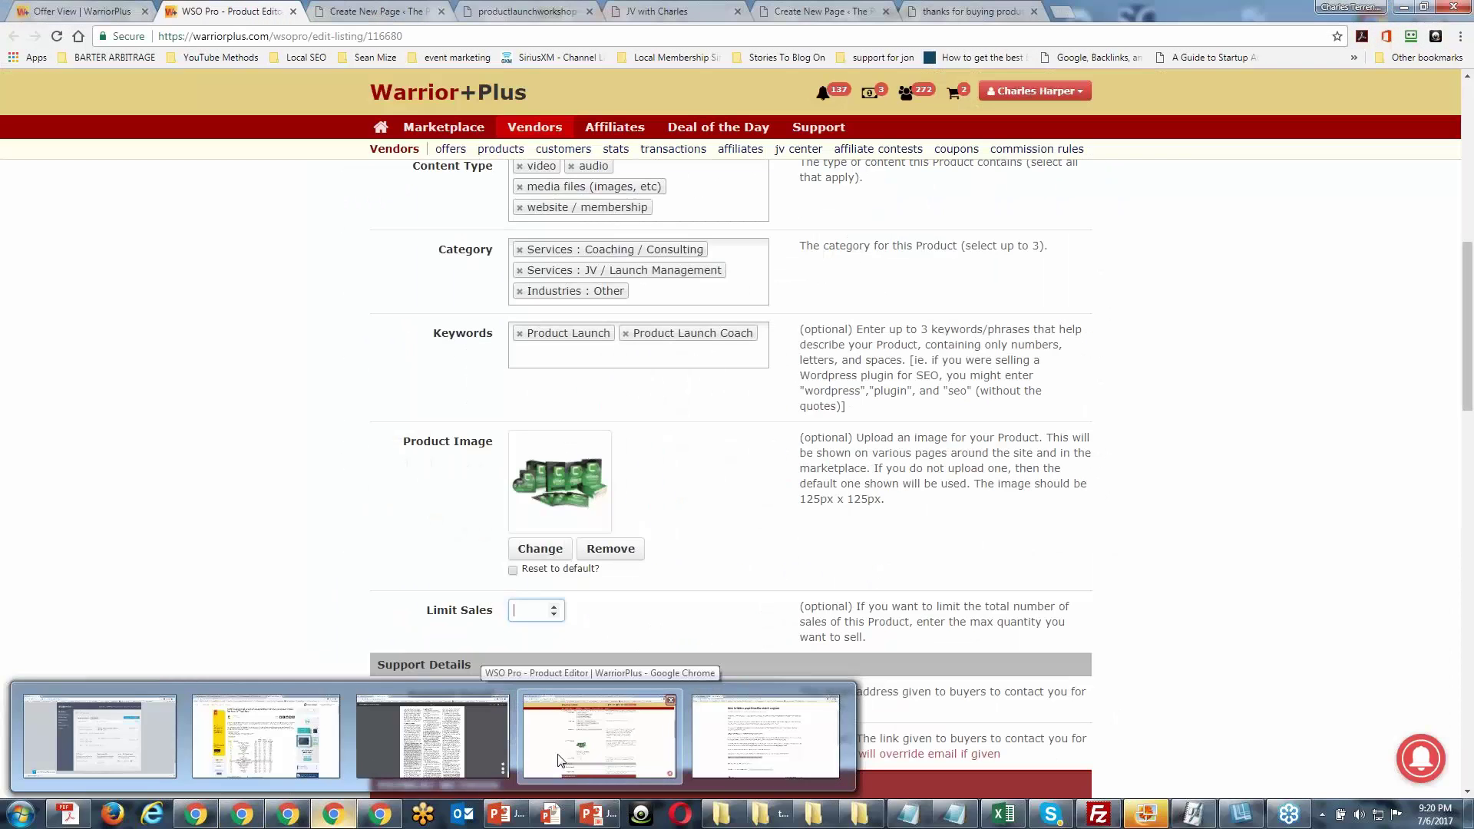
{"action": "left_click", "coordinate": [558, 760]}
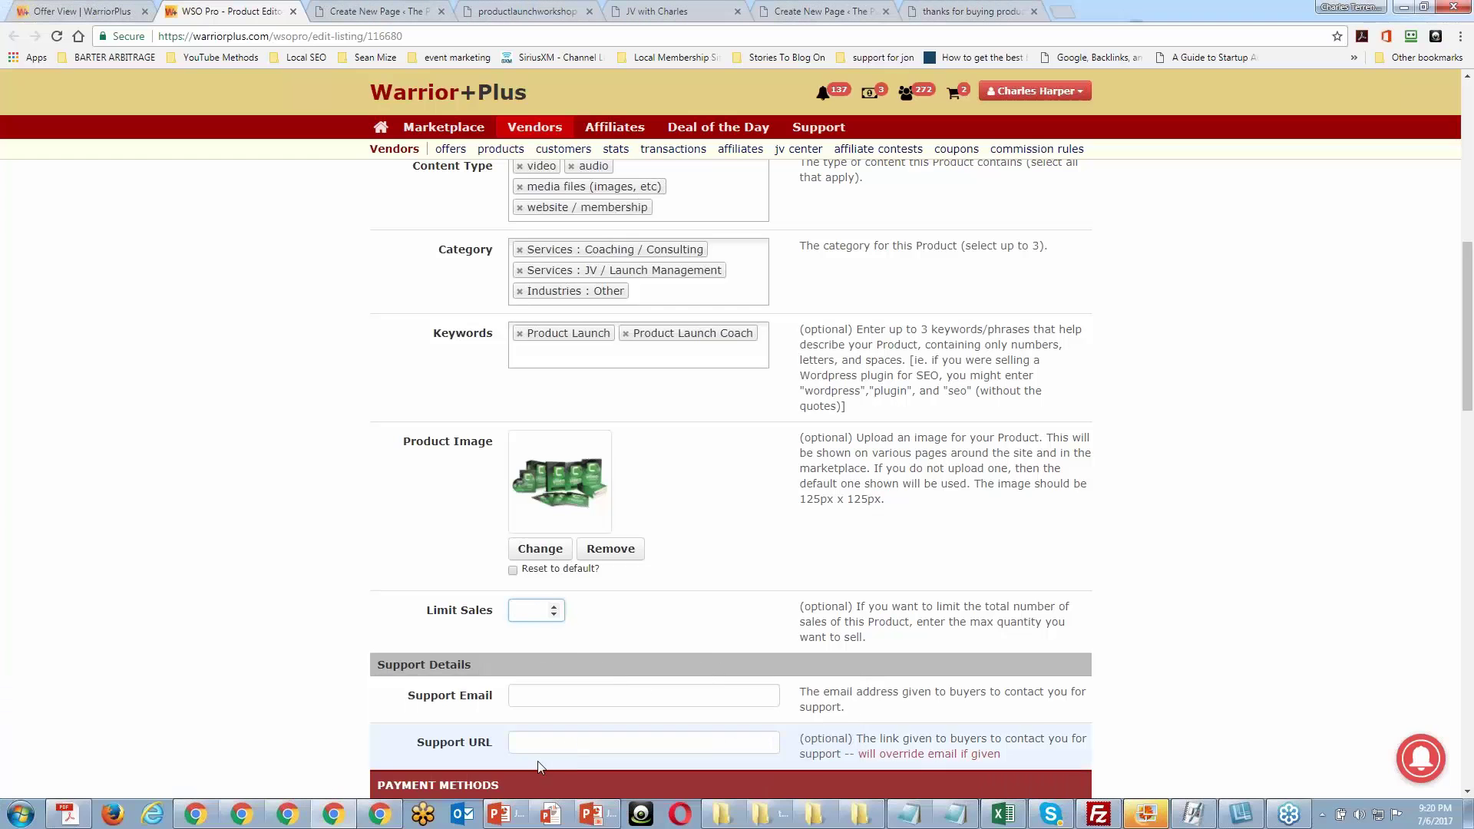
Open warriorplus.com in a new browser tab and go to the account's favorites / alerts page.
{"action": "left_click", "coordinate": [1062, 11]}
{"action": "type", "text": "warriorplus.com"}
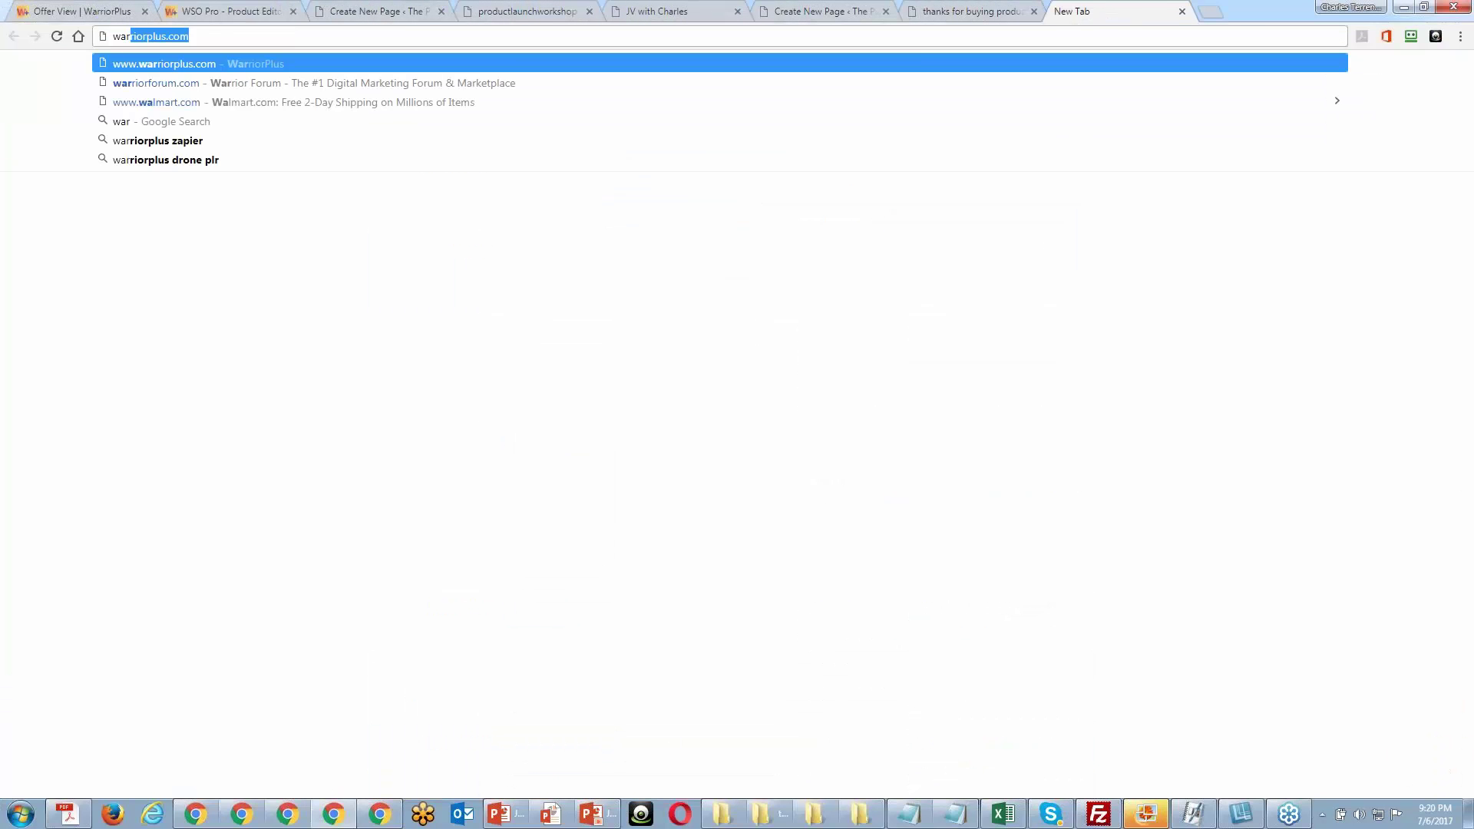
{"action": "key", "text": "Return"}
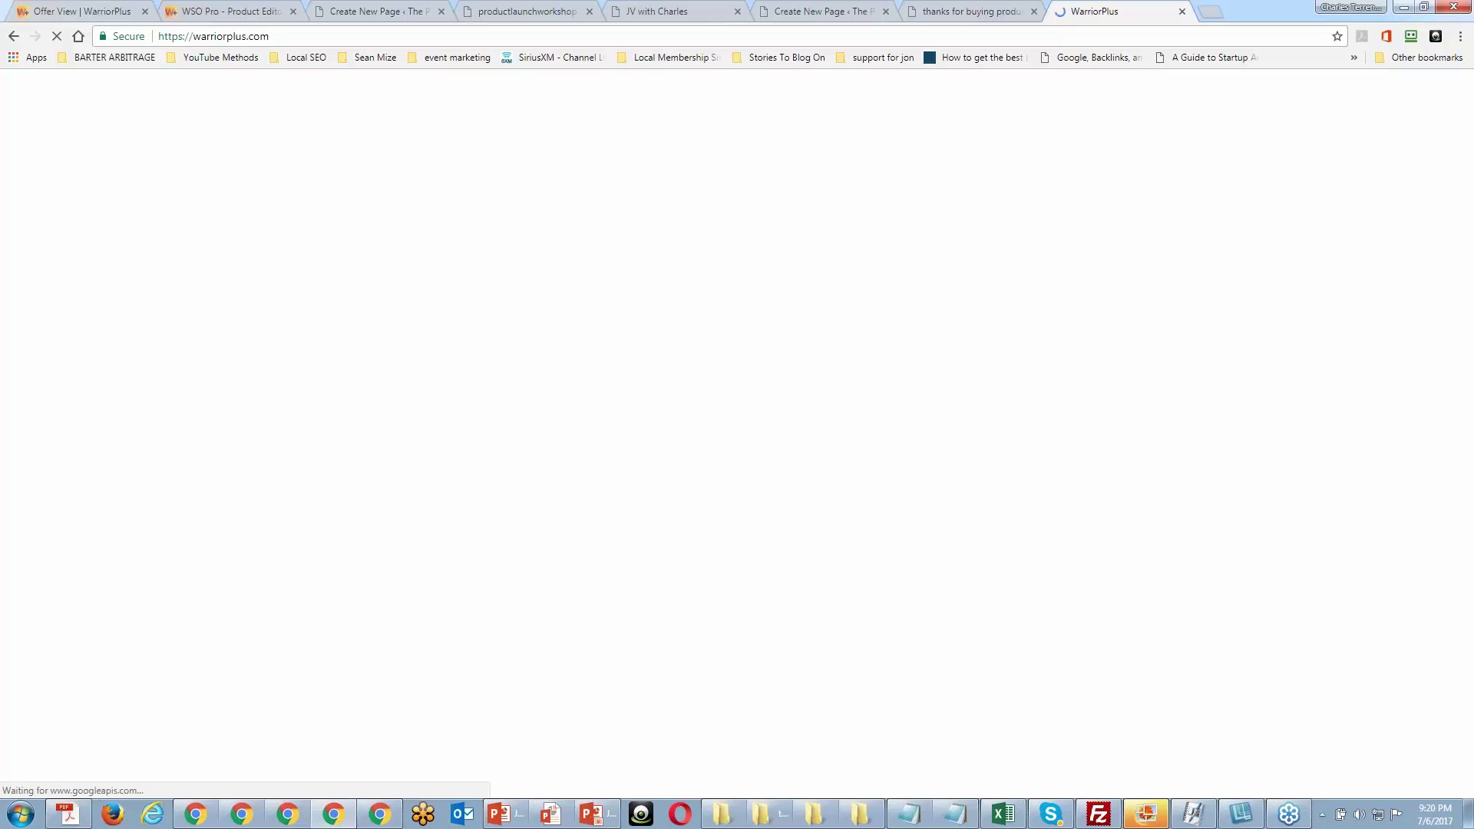
{"action": "left_click", "coordinate": [1076, 92]}
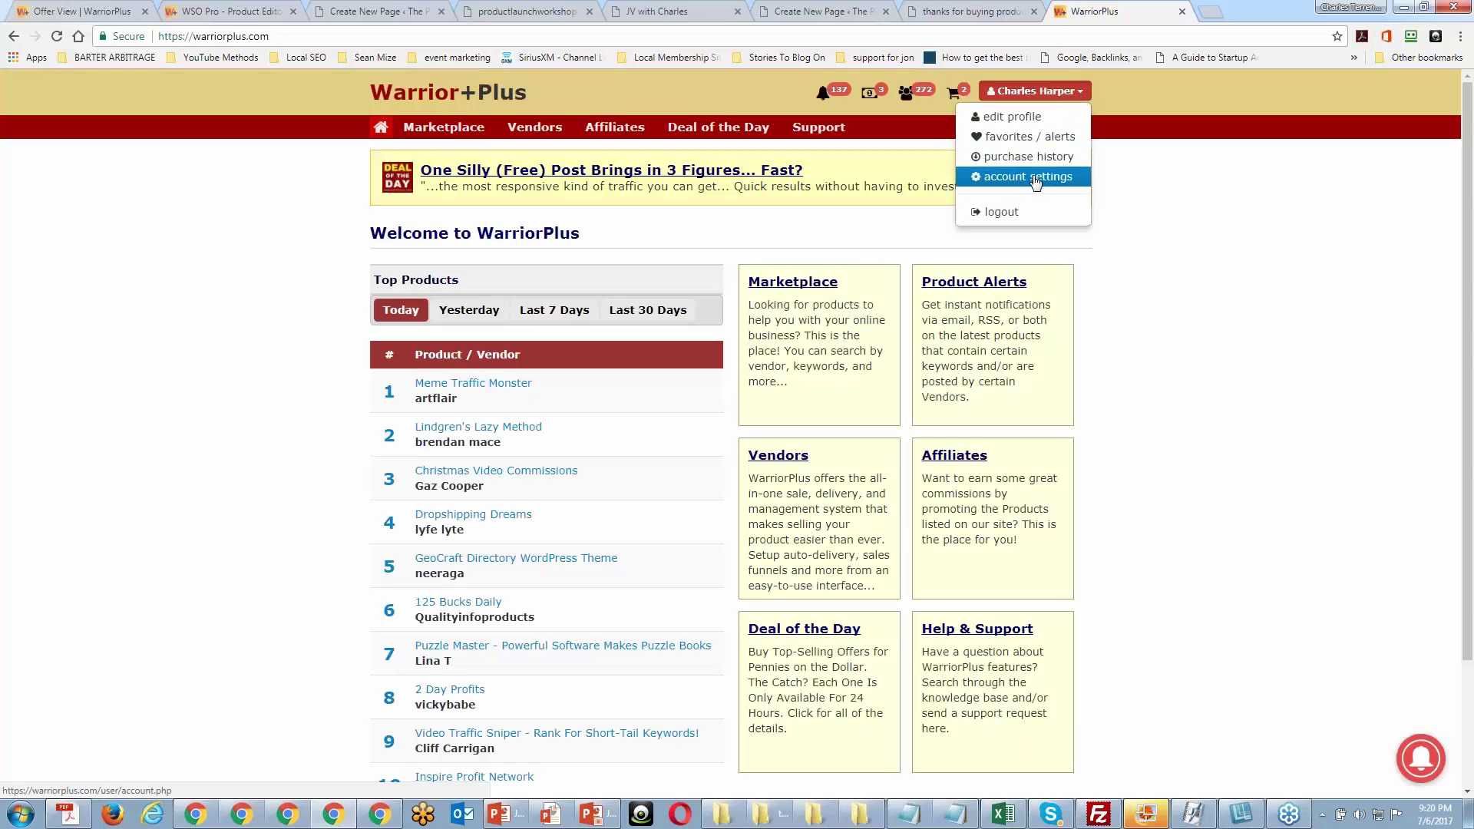
{"action": "left_click", "coordinate": [1027, 137]}
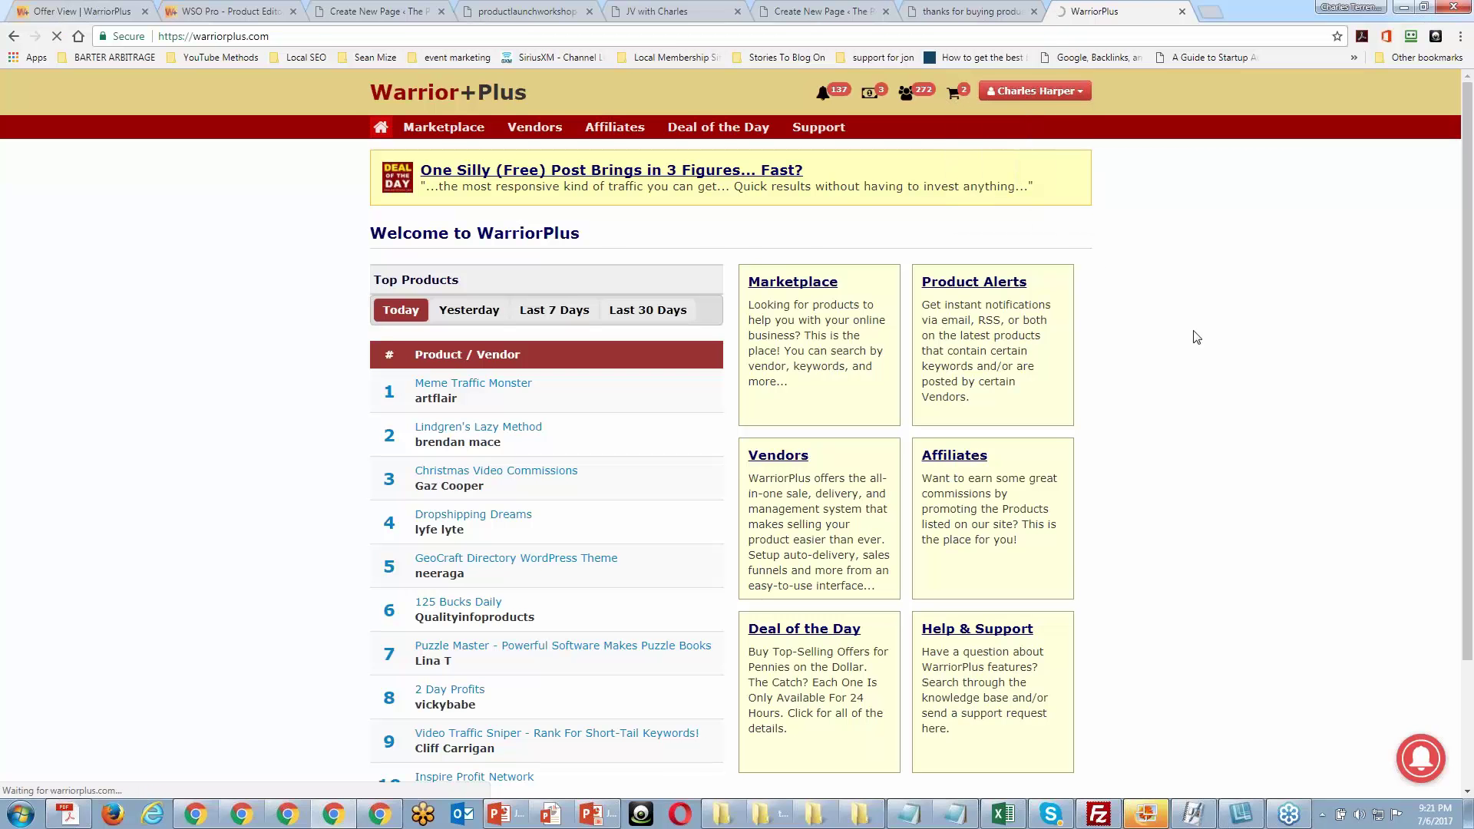
Delete the paused keyword alert for mobile from the marketplace alerts.
{"action": "scroll", "coordinate": [1184, 388], "scroll_direction": "down", "scroll_amount": 10}
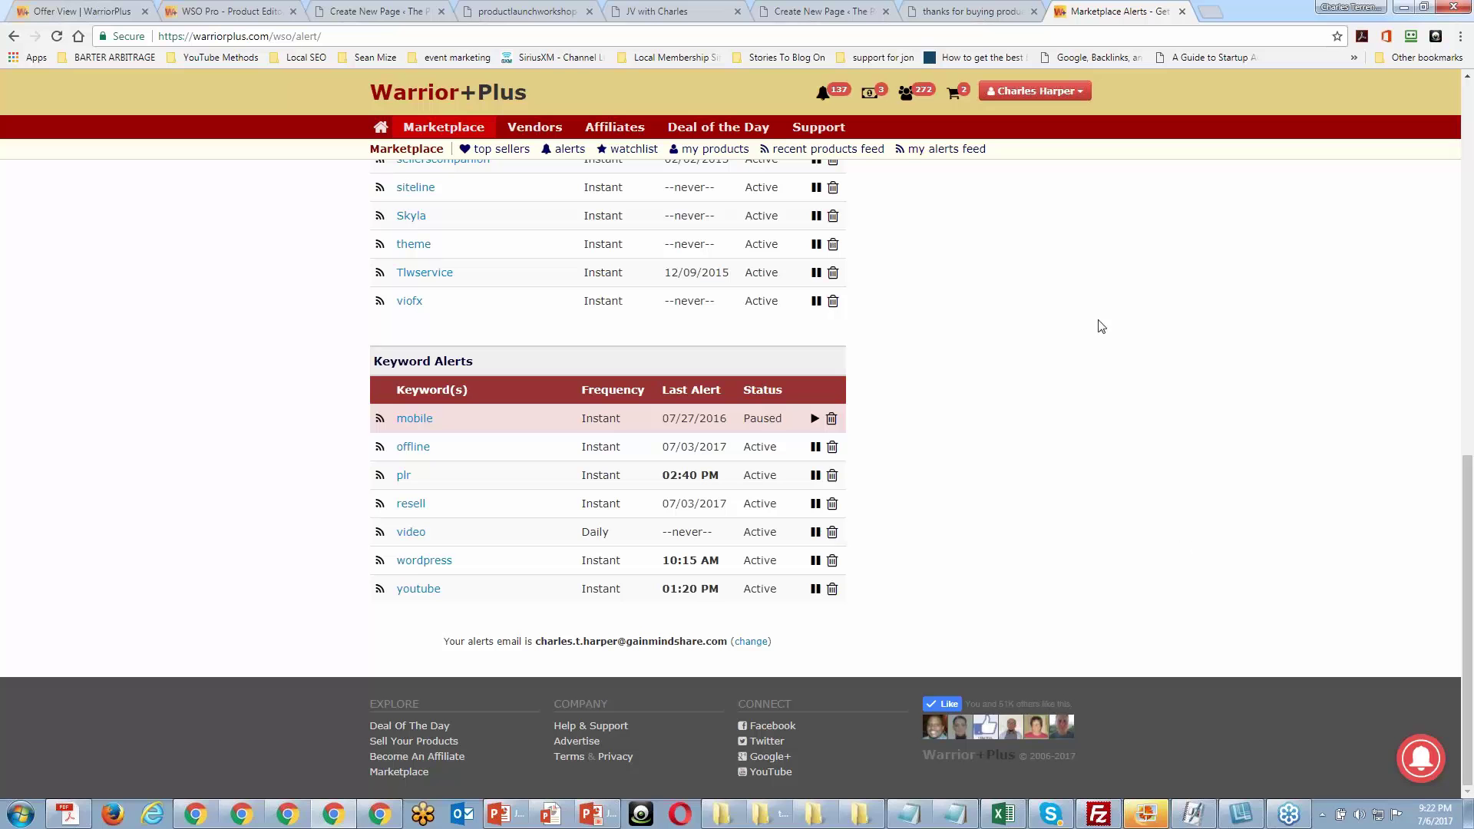
{"action": "left_click", "coordinate": [832, 420]}
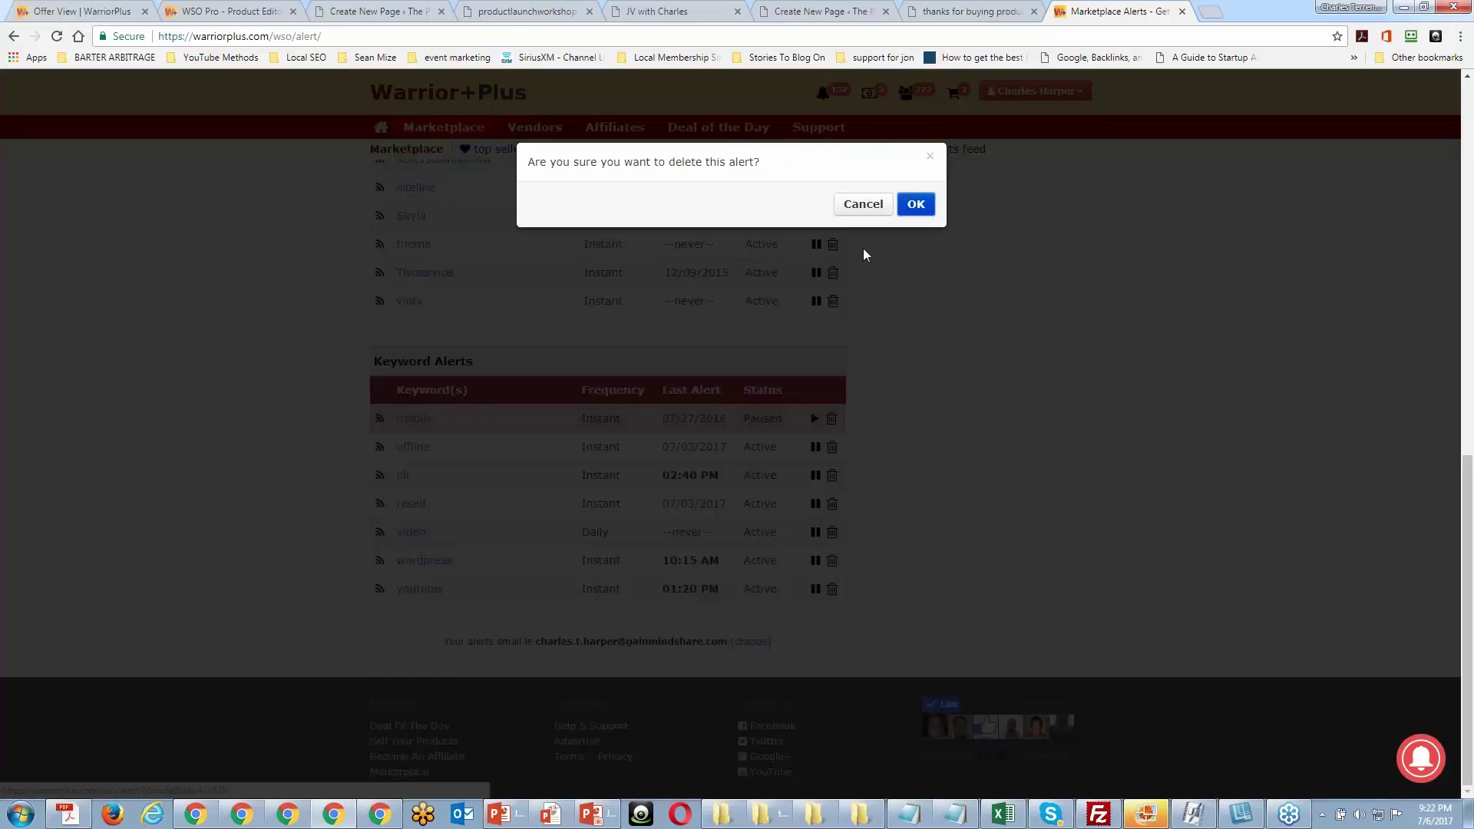
{"action": "left_click", "coordinate": [914, 203]}
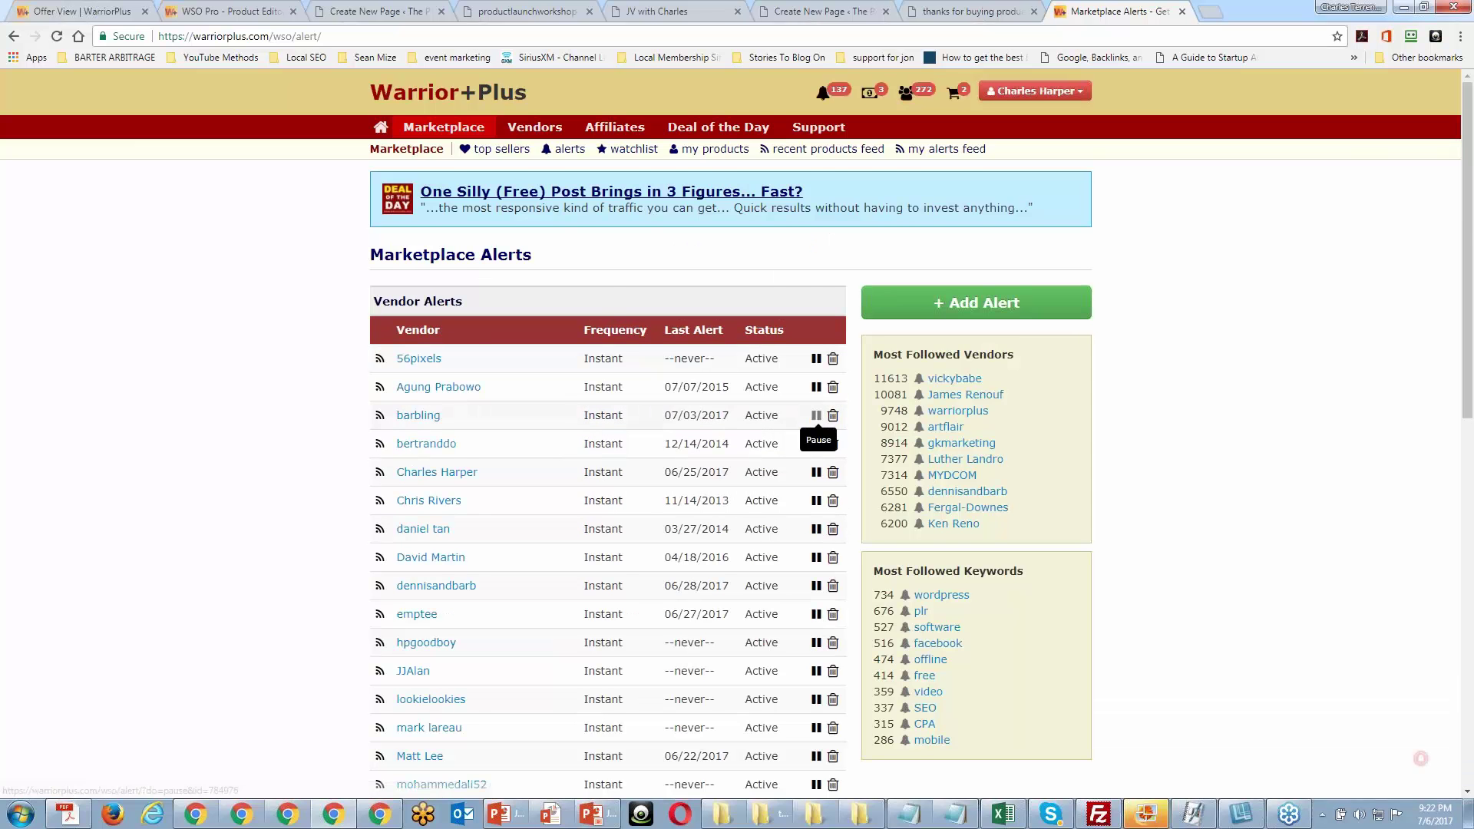
Add a new marketplace alert of type Keyword for private label rights.
{"action": "scroll", "coordinate": [818, 419], "scroll_direction": "down", "scroll_amount": 2}
{"action": "scroll", "coordinate": [818, 418], "scroll_direction": "up", "scroll_amount": 9}
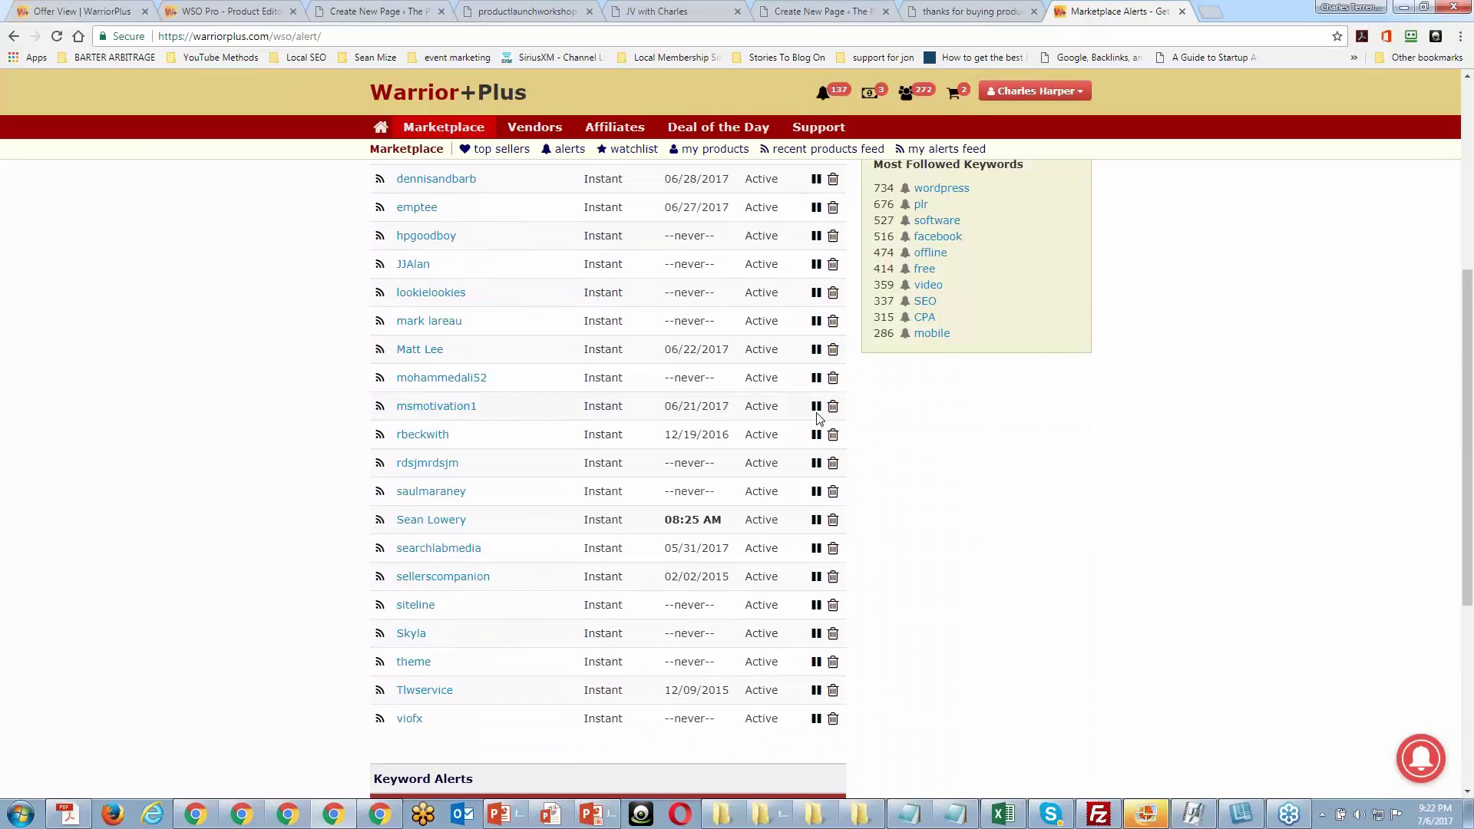
{"action": "left_click", "coordinate": [977, 274]}
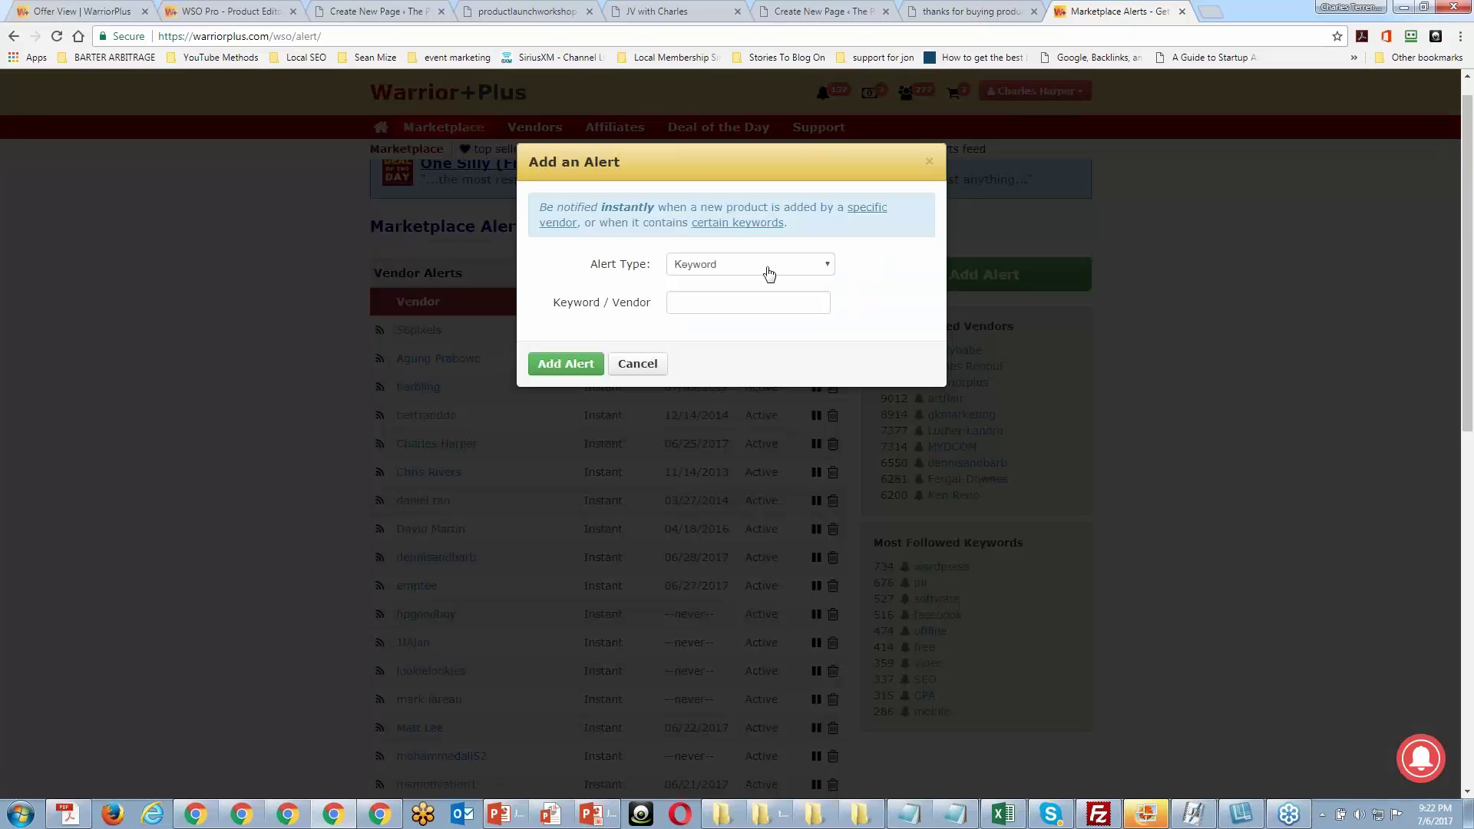
{"action": "left_click", "coordinate": [737, 302]}
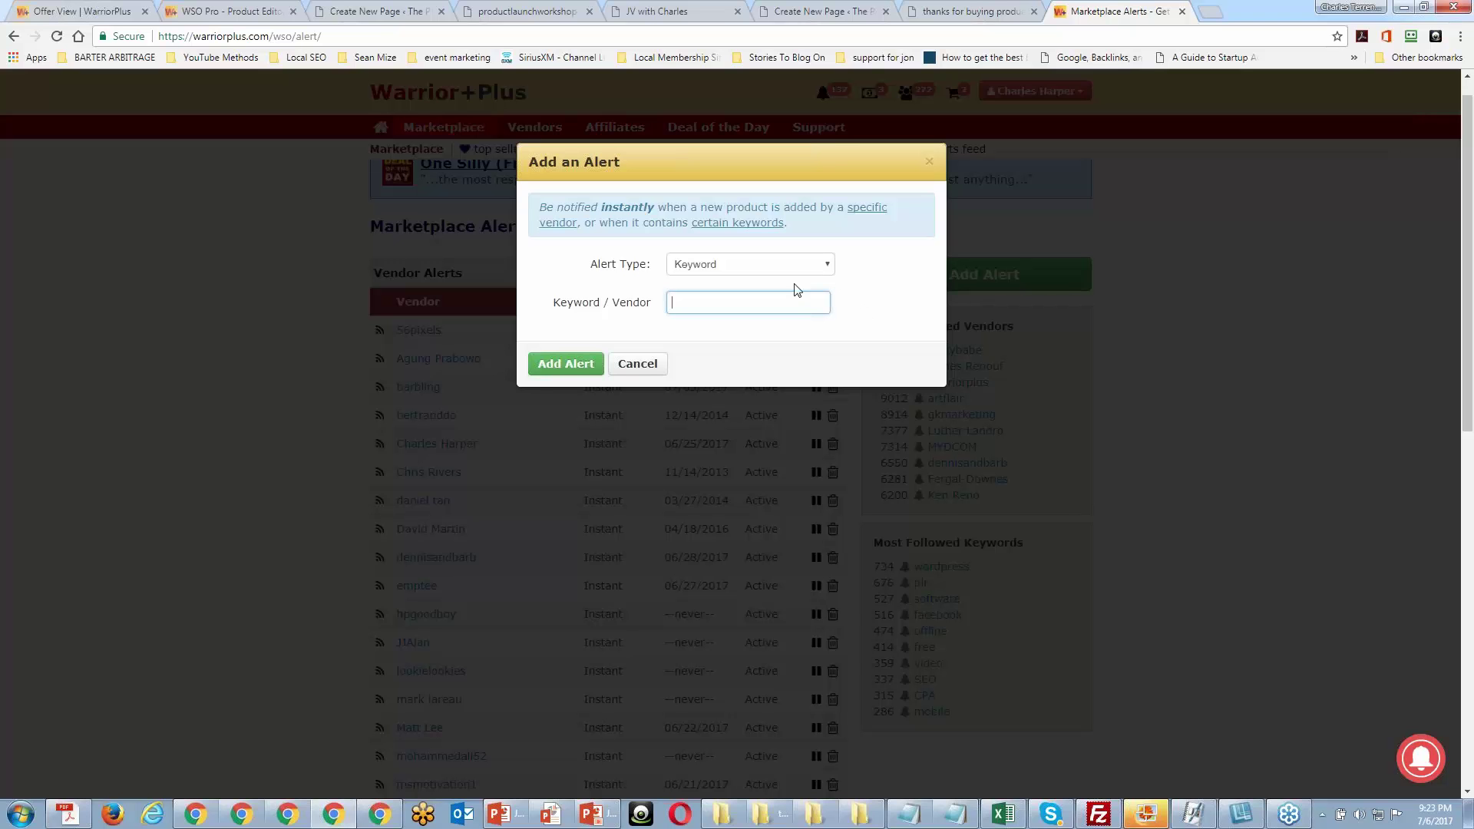
{"action": "type", "text": "private label rights"}
{"action": "key", "text": "Return"}
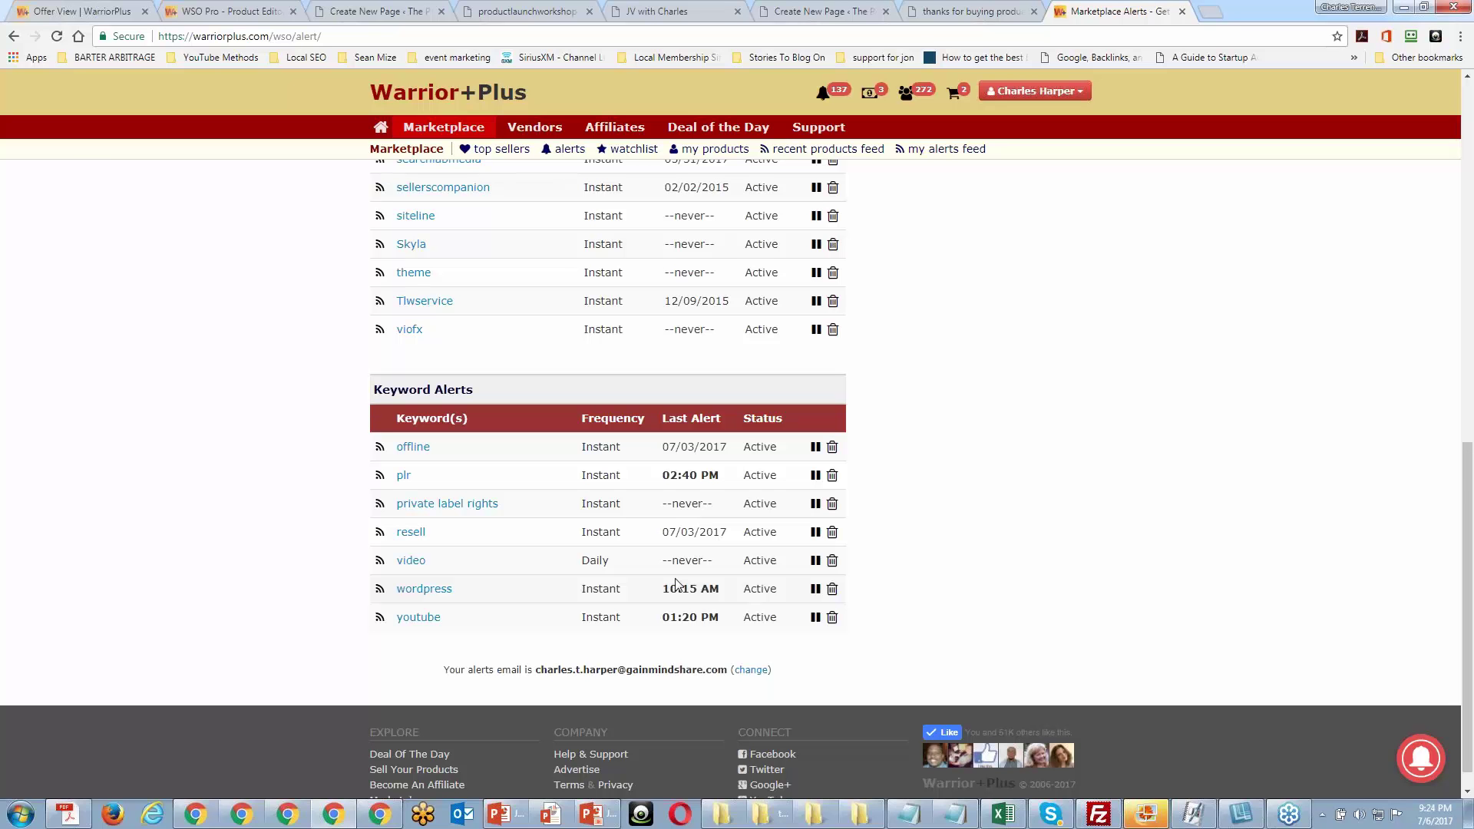
Return to the product listing editor and review the Limit Sales and Support Details fields.
{"action": "left_click", "coordinate": [239, 12]}
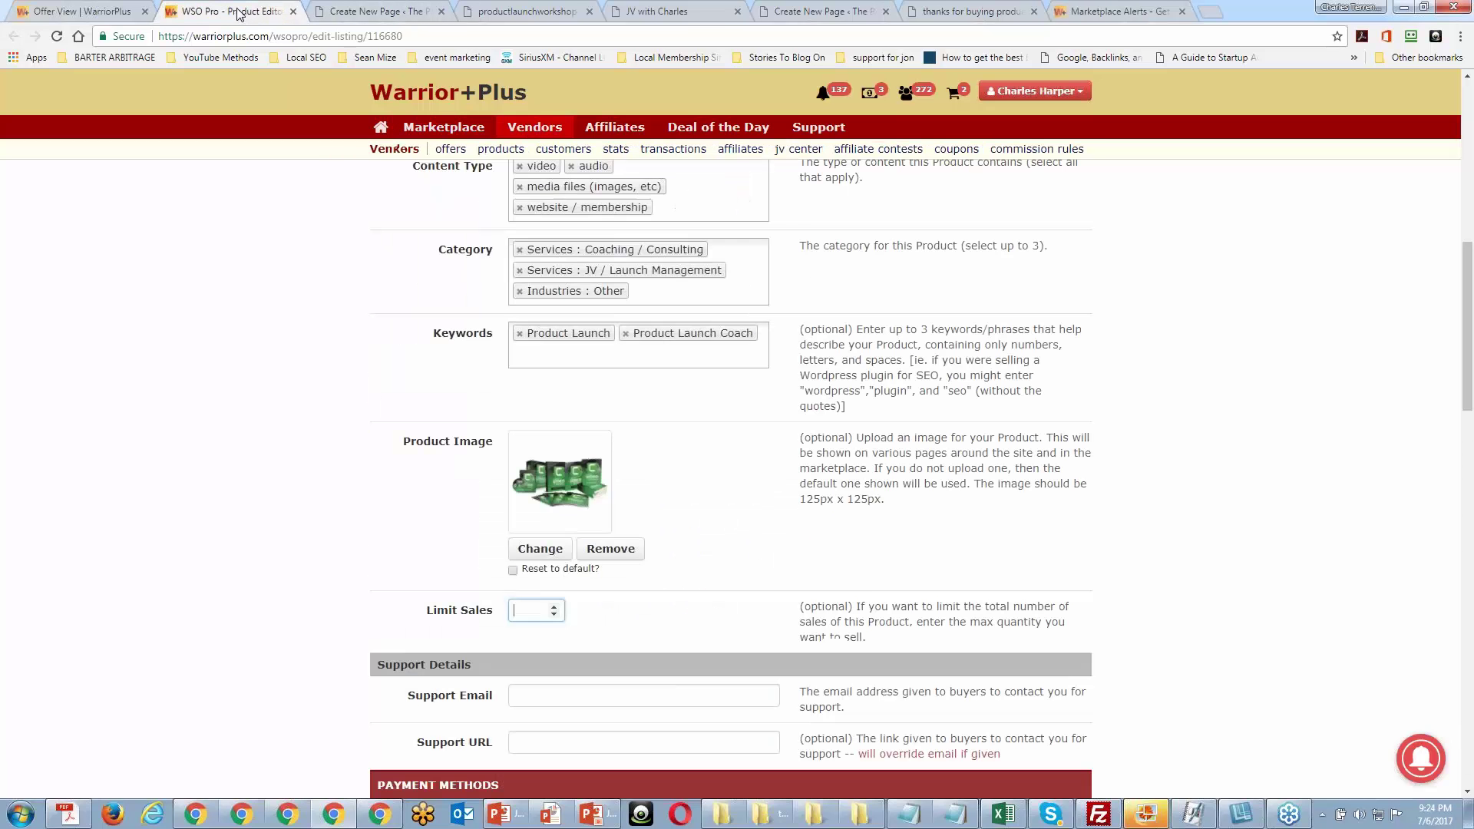
{"action": "left_click", "coordinate": [269, 256]}
{"action": "scroll", "coordinate": [268, 255], "scroll_direction": "down", "scroll_amount": 2}
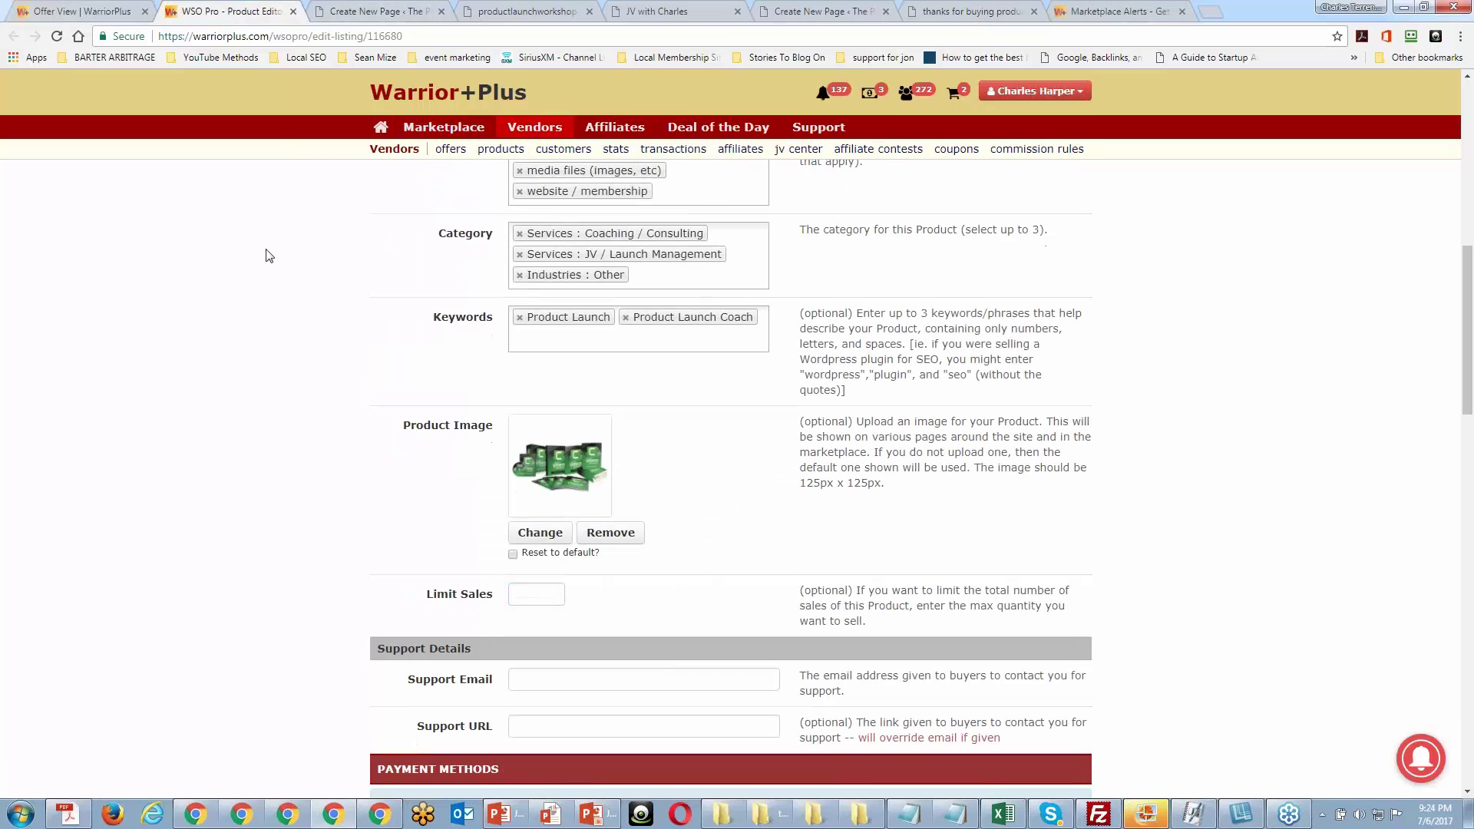
{"action": "scroll", "coordinate": [269, 256], "scroll_direction": "down", "scroll_amount": 3}
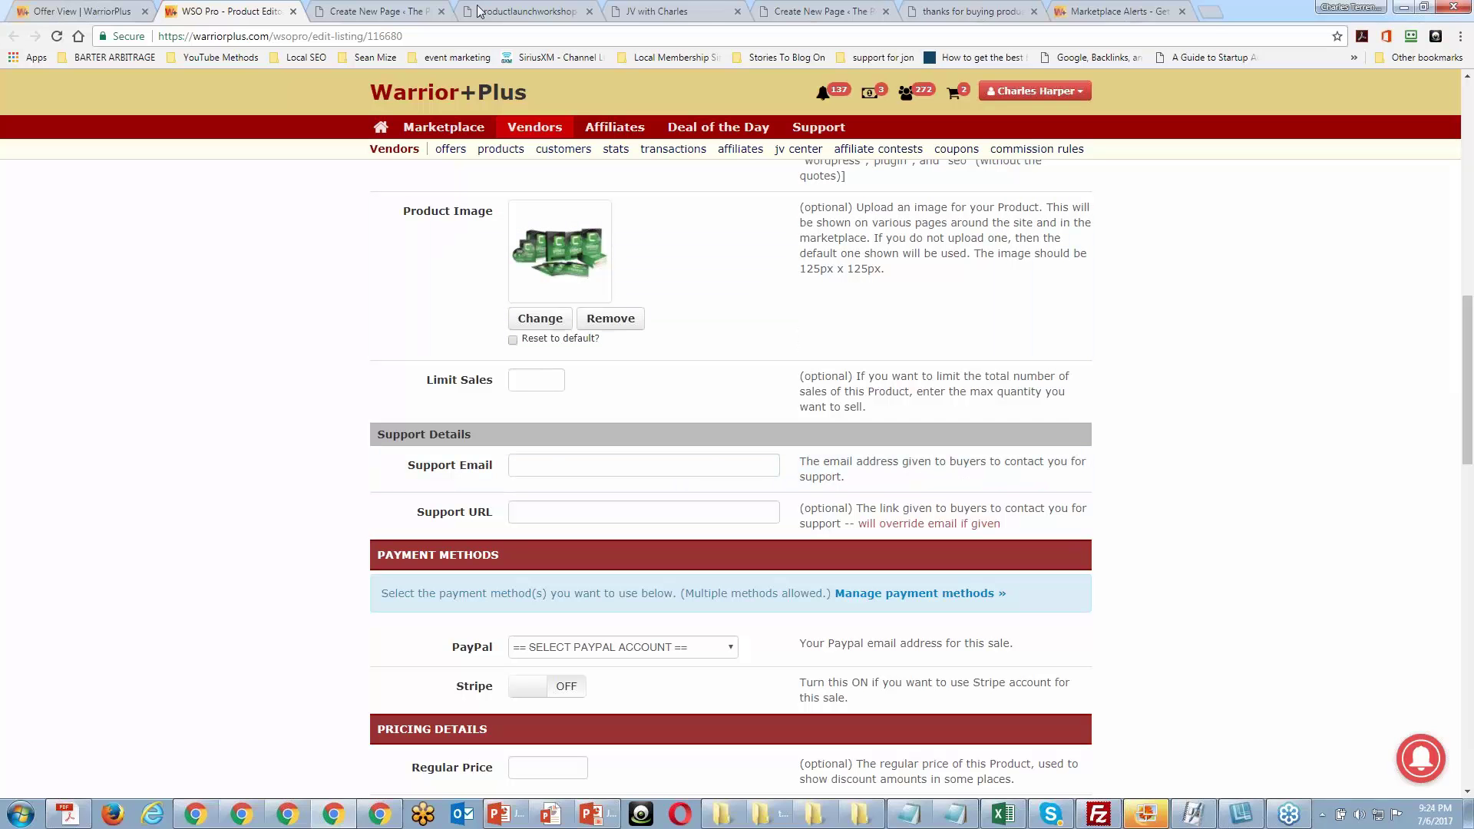
Search Google for freshdesk zendesk in a new browser tab.
{"action": "left_click", "coordinate": [1210, 13]}
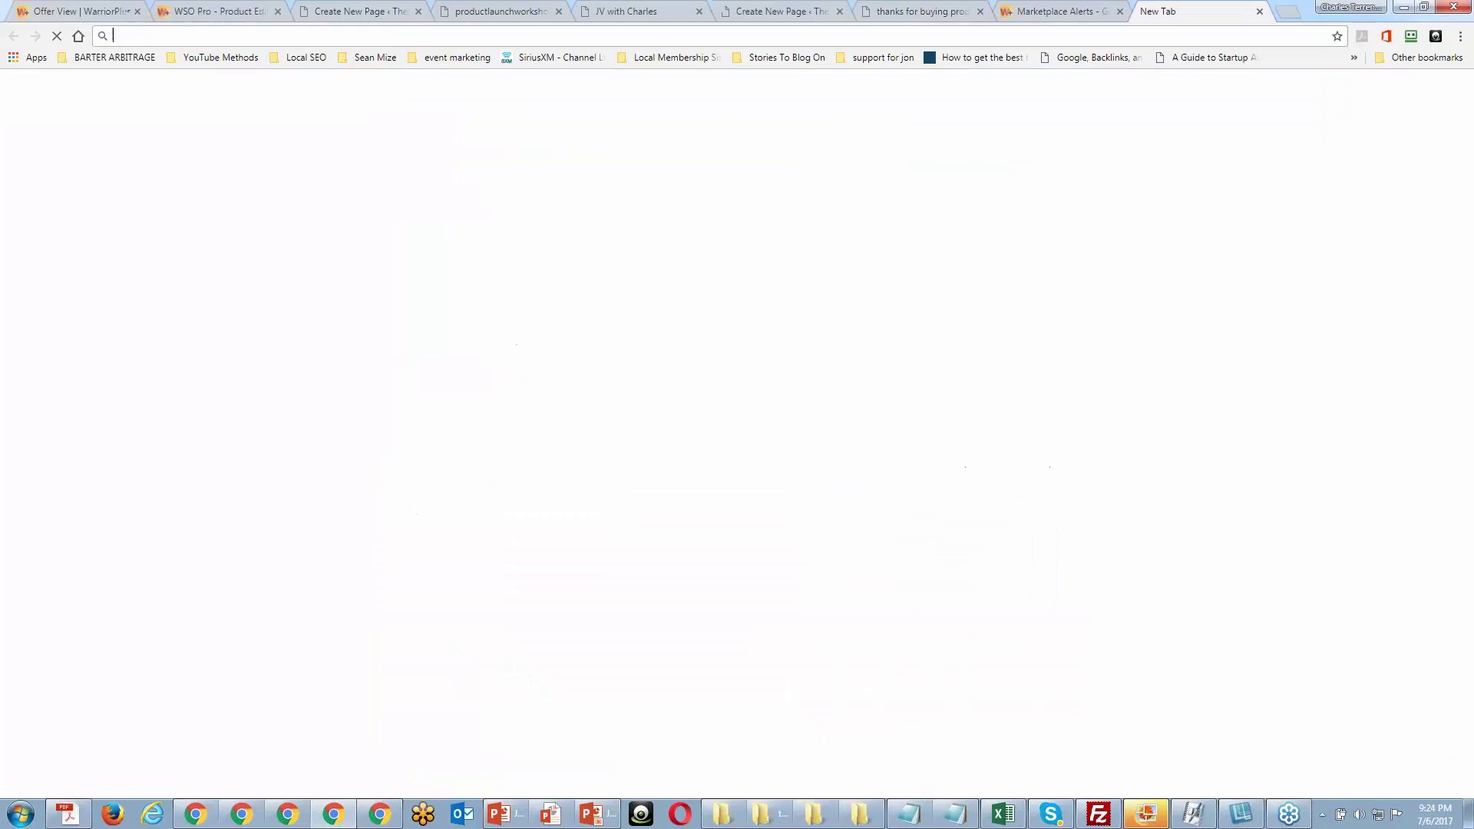
{"action": "type", "text": "freshdesk oze"}
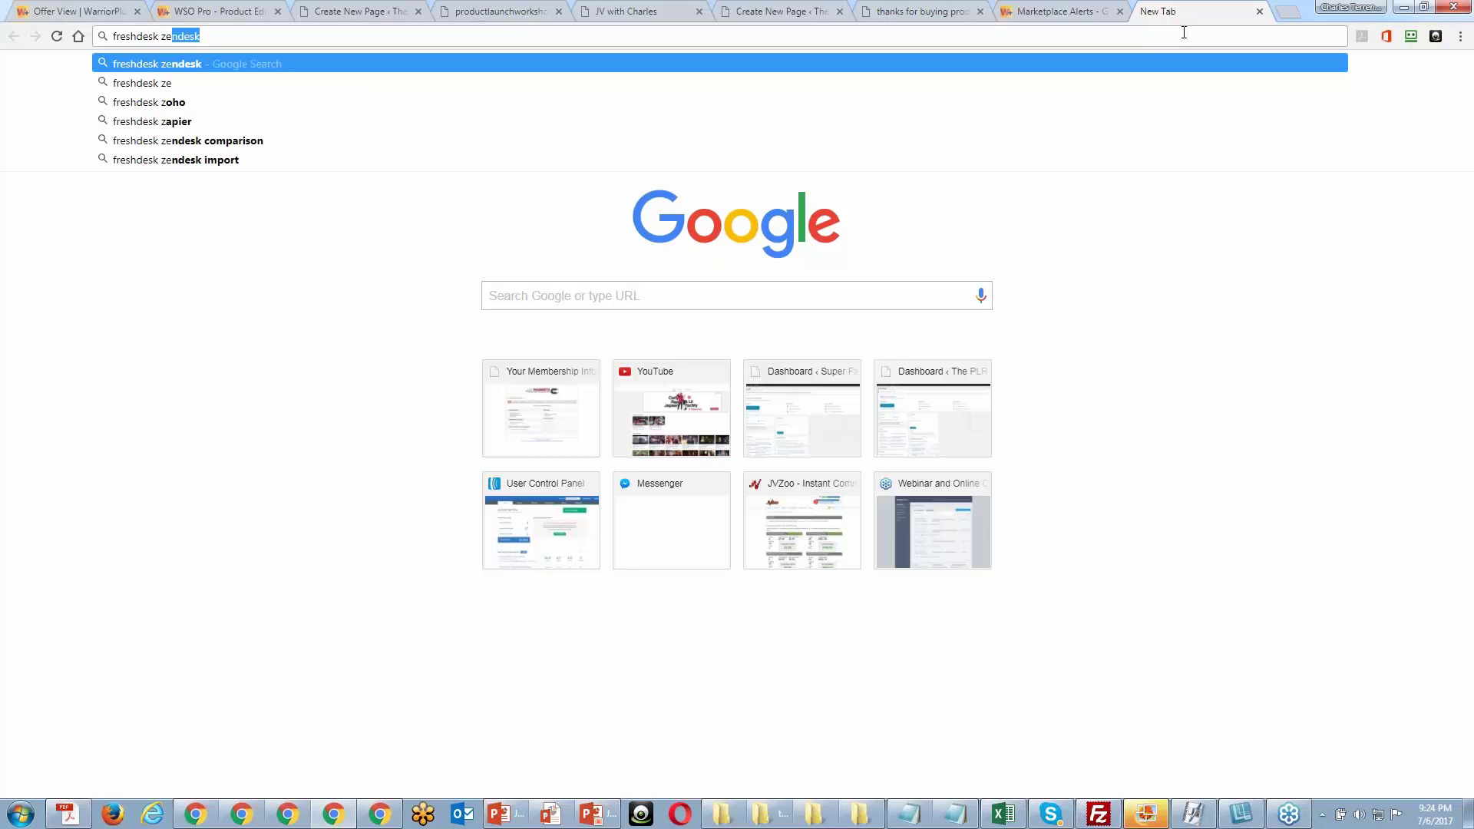
{"action": "type", "text": "ndesk"}
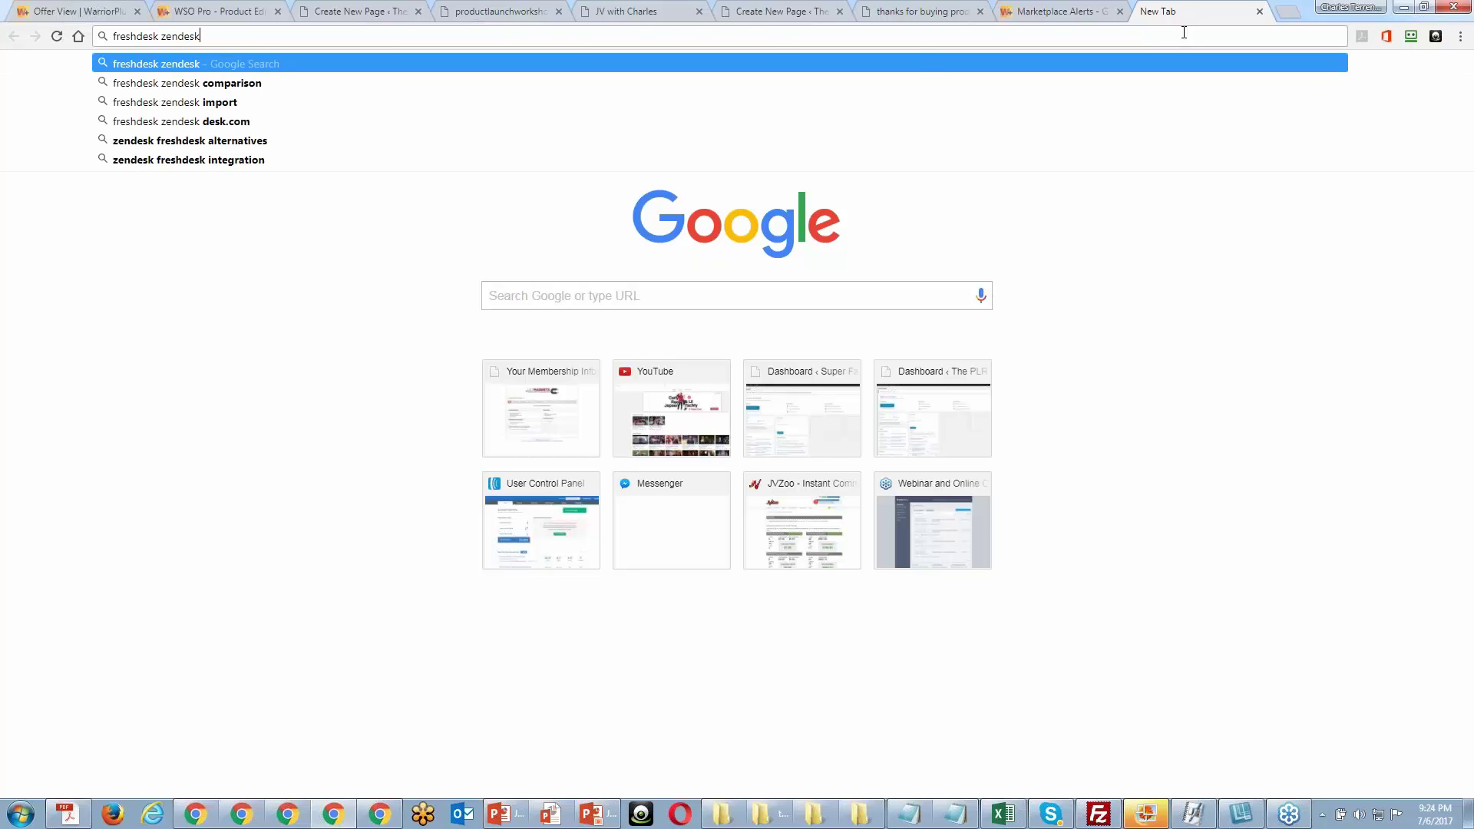
{"action": "key", "text": "Return"}
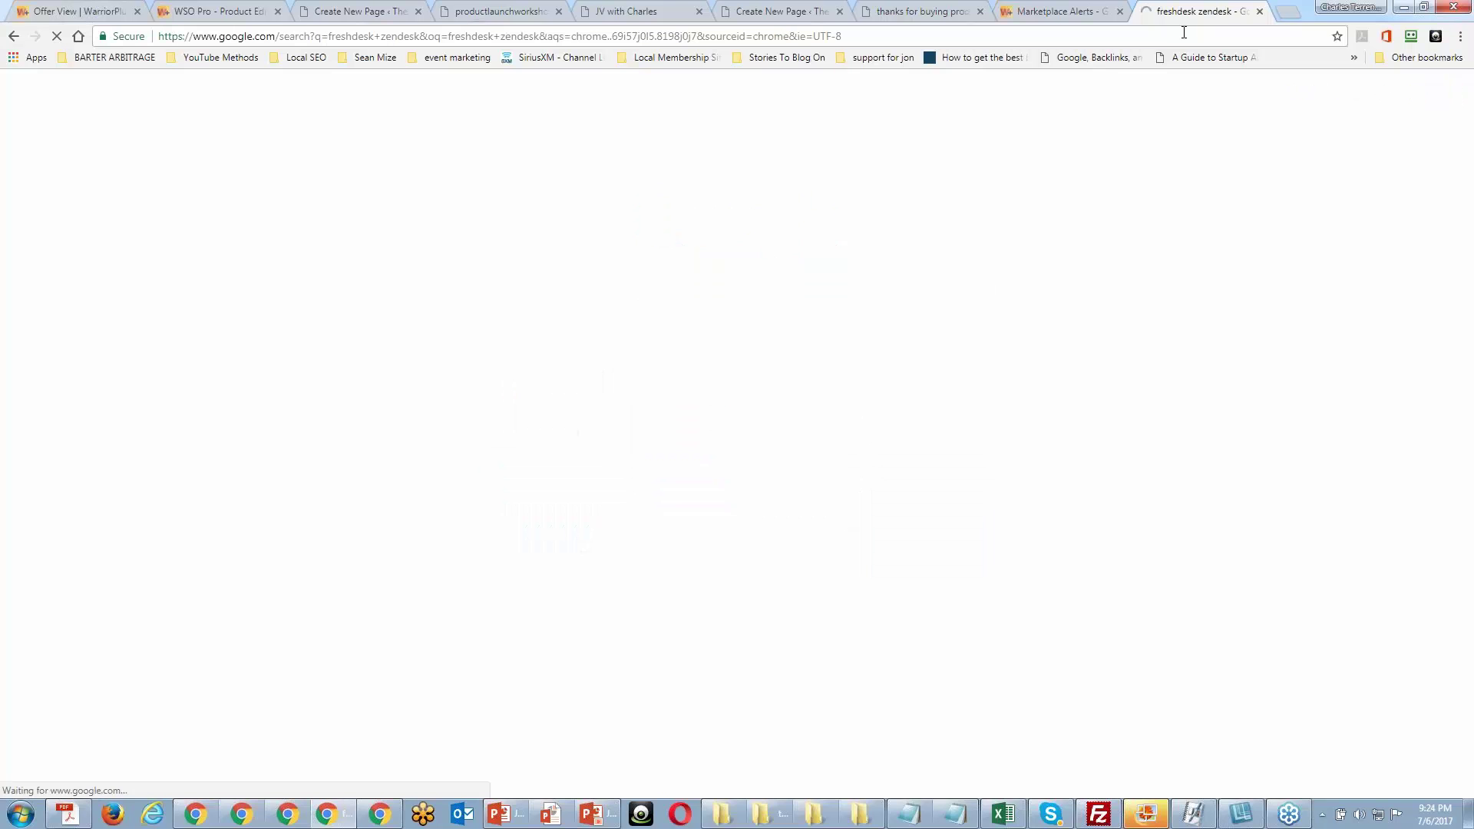
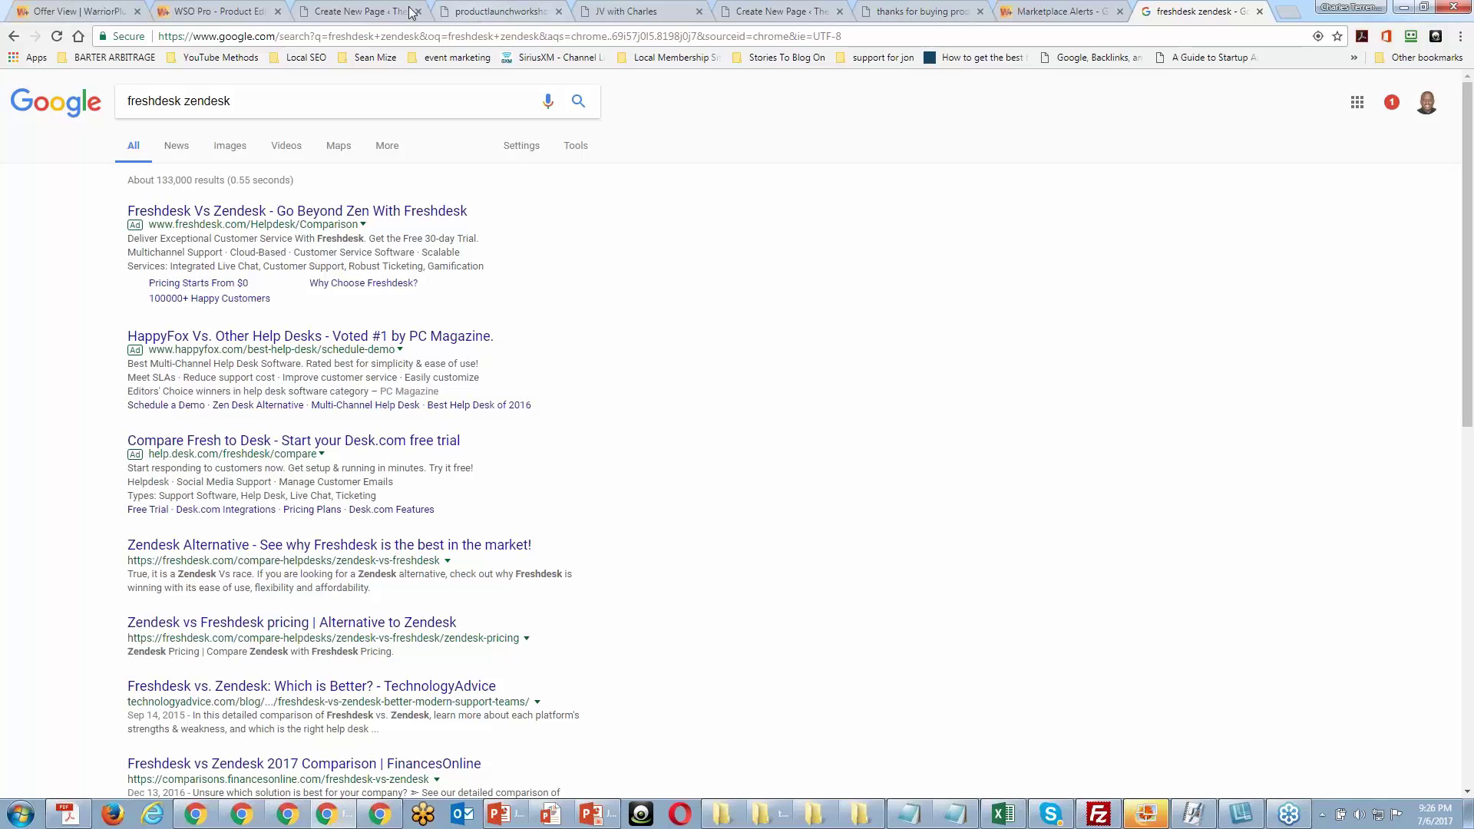
{"action": "left_click", "coordinate": [201, 11]}
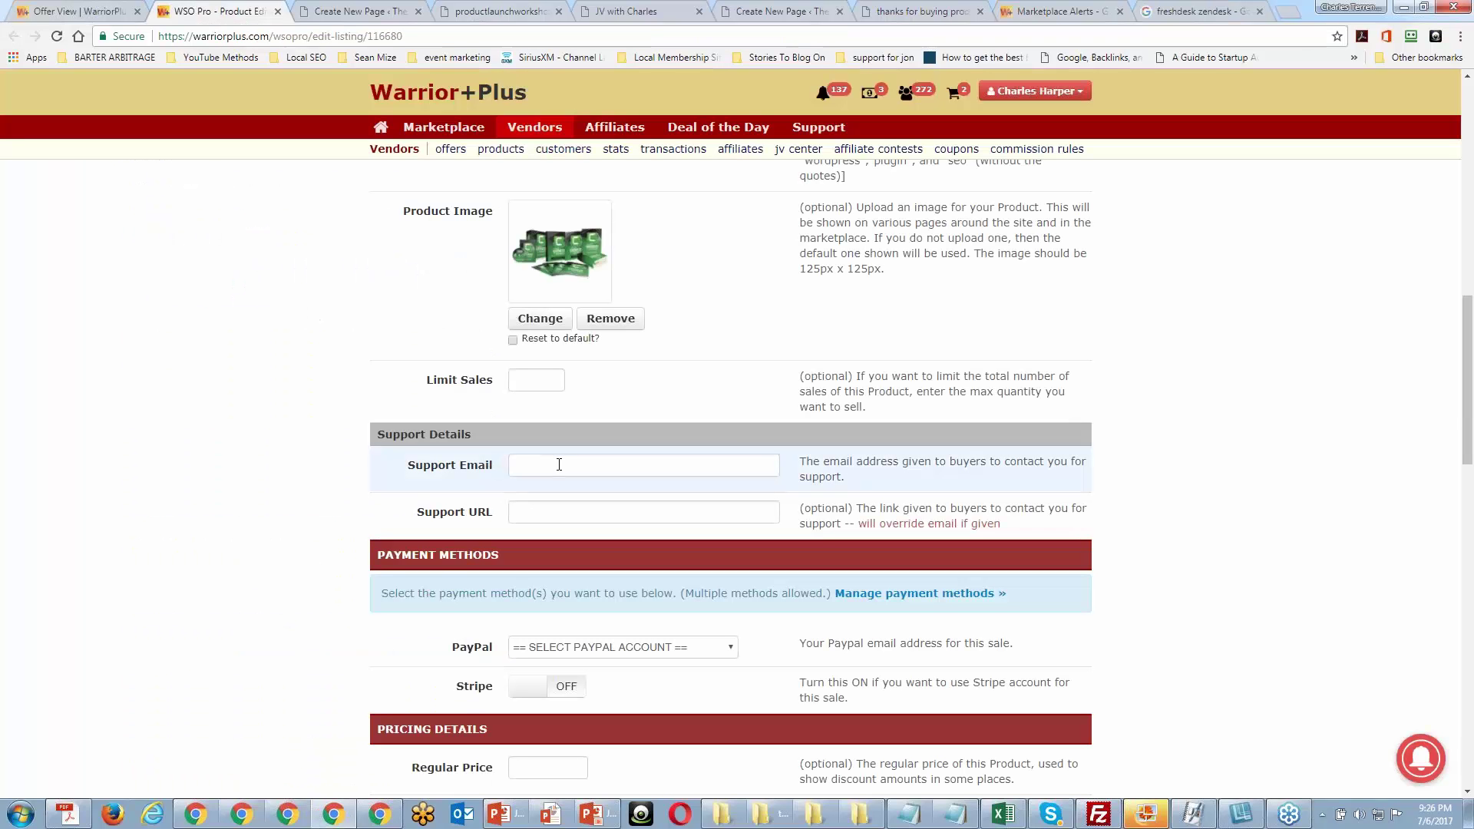
{"action": "type", "text": "s"}
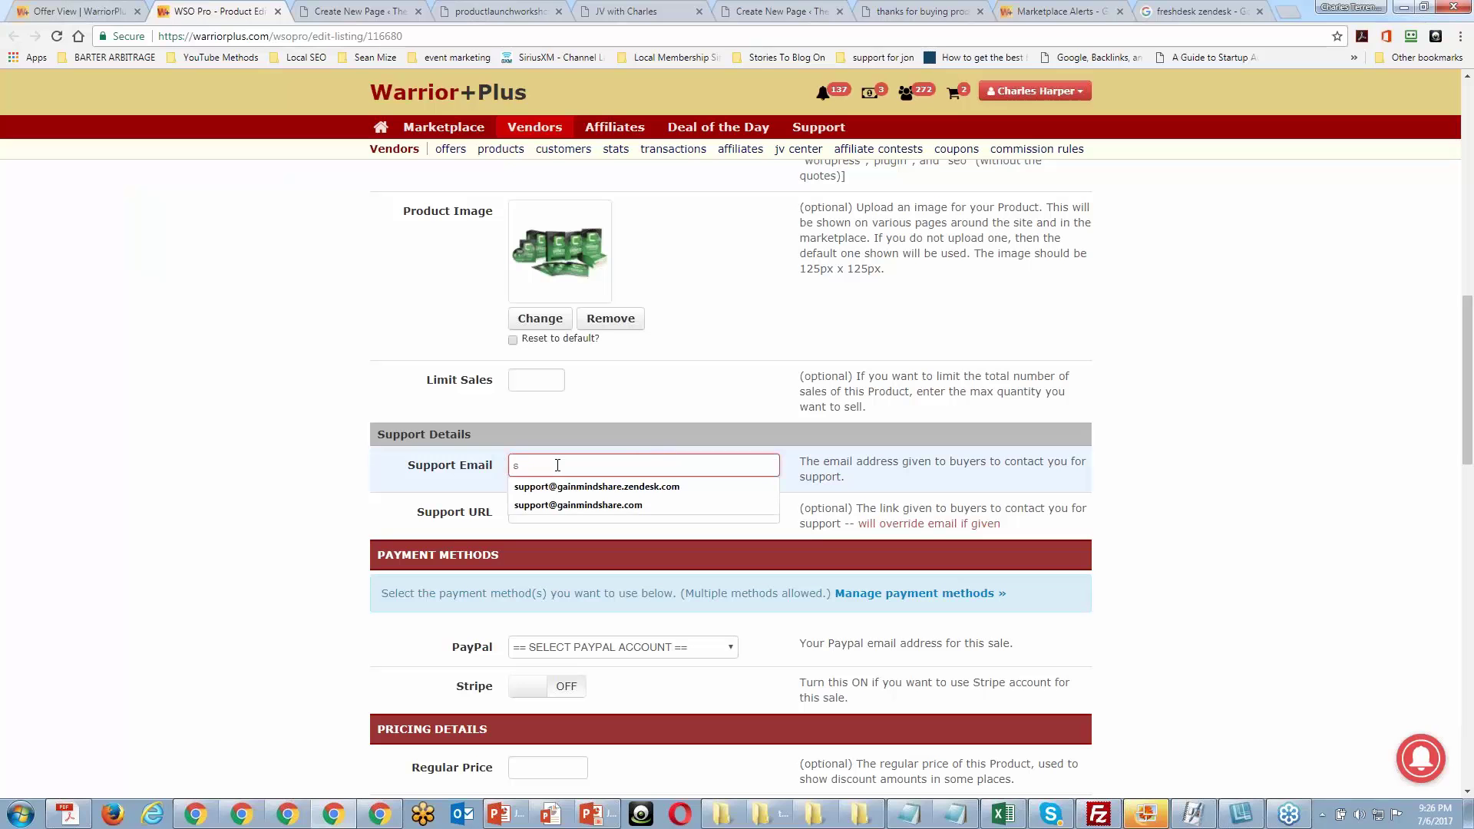
{"action": "left_click", "coordinate": [599, 487]}
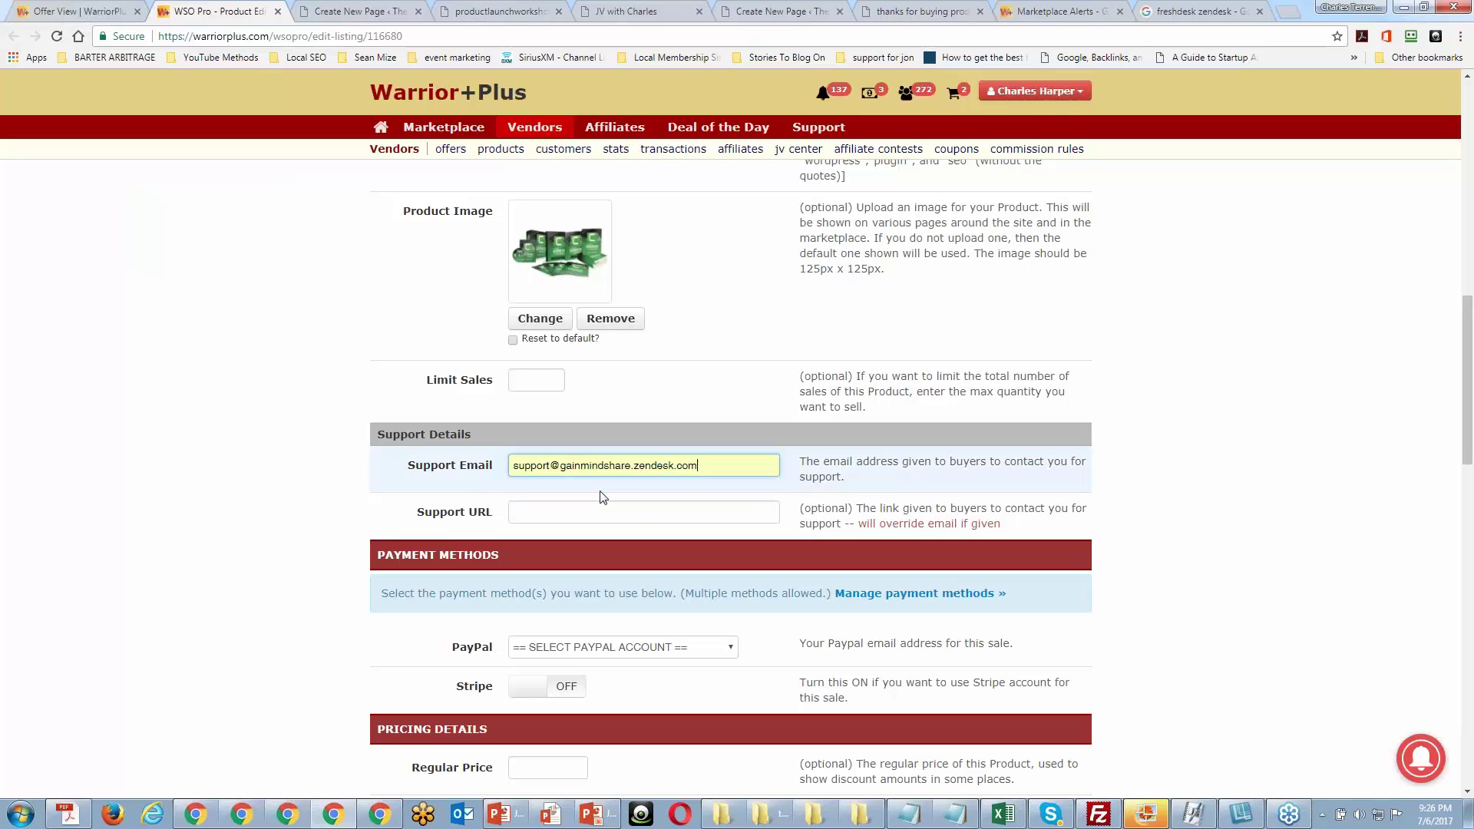
{"action": "left_click", "coordinate": [570, 515]}
{"action": "left_click", "coordinate": [563, 531]}
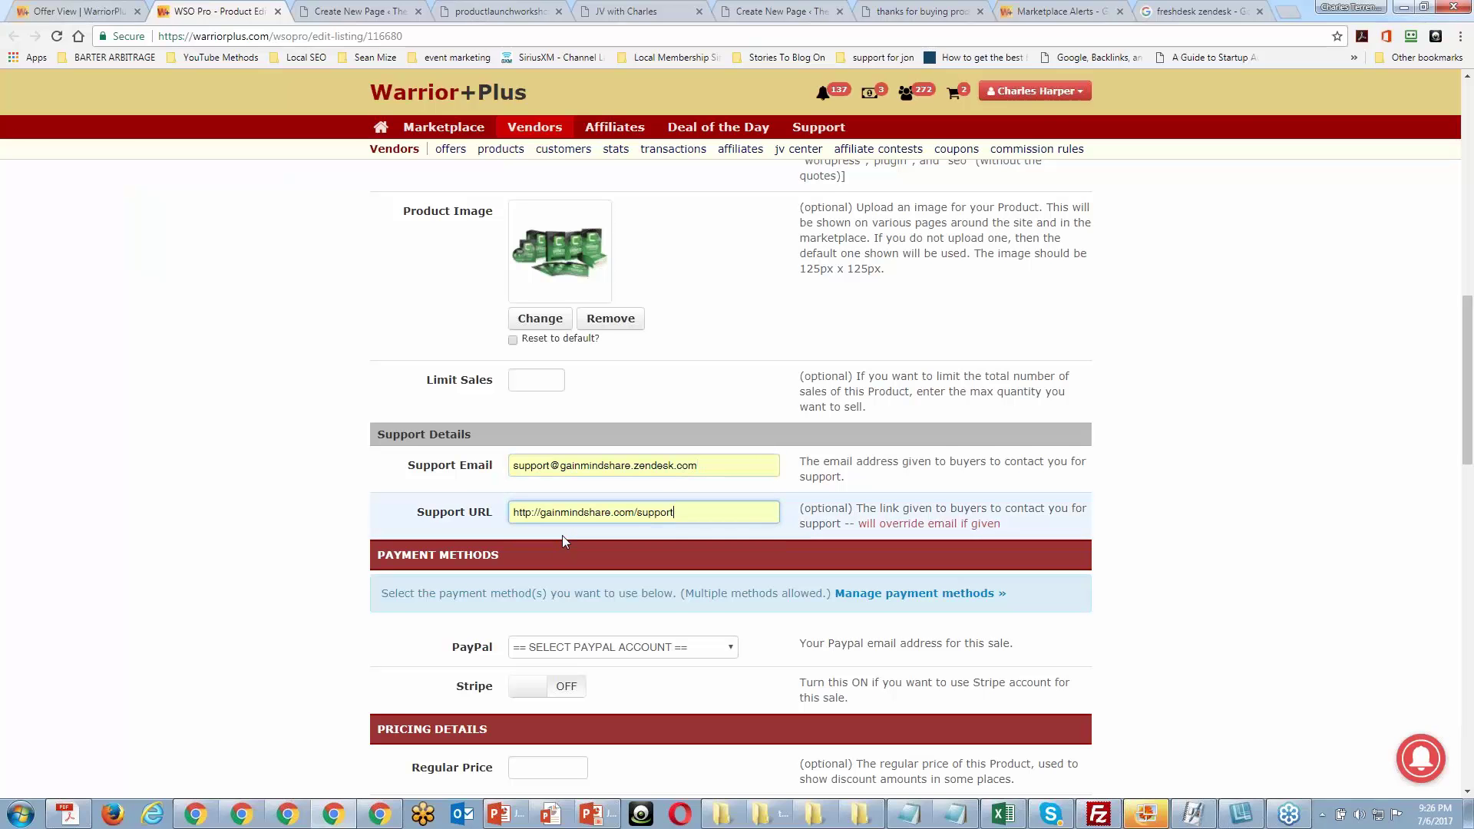
{"action": "scroll", "coordinate": [313, 550], "scroll_direction": "down", "scroll_amount": 2}
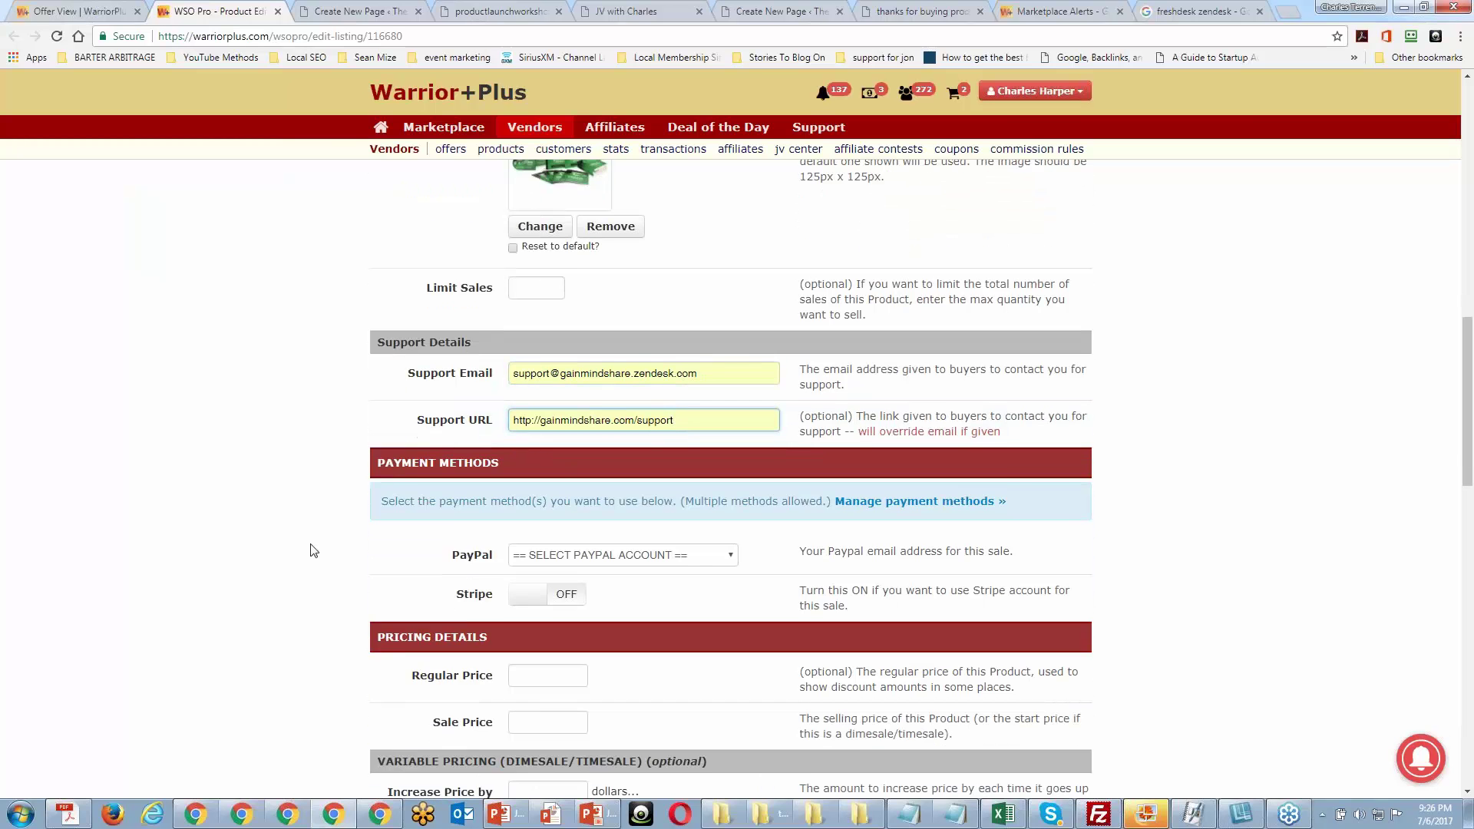
{"action": "scroll", "coordinate": [313, 551], "scroll_direction": "down", "scroll_amount": 1}
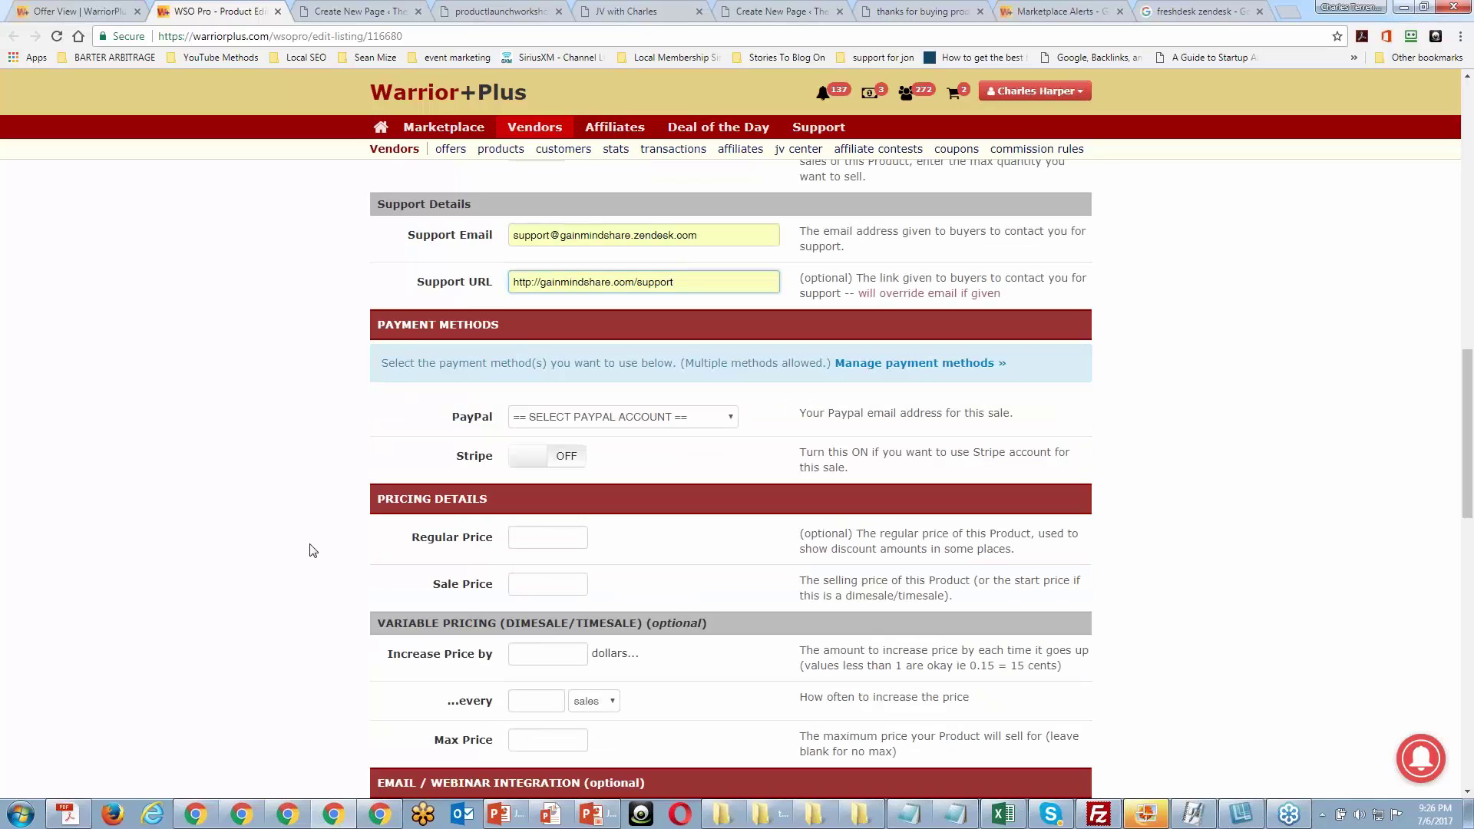